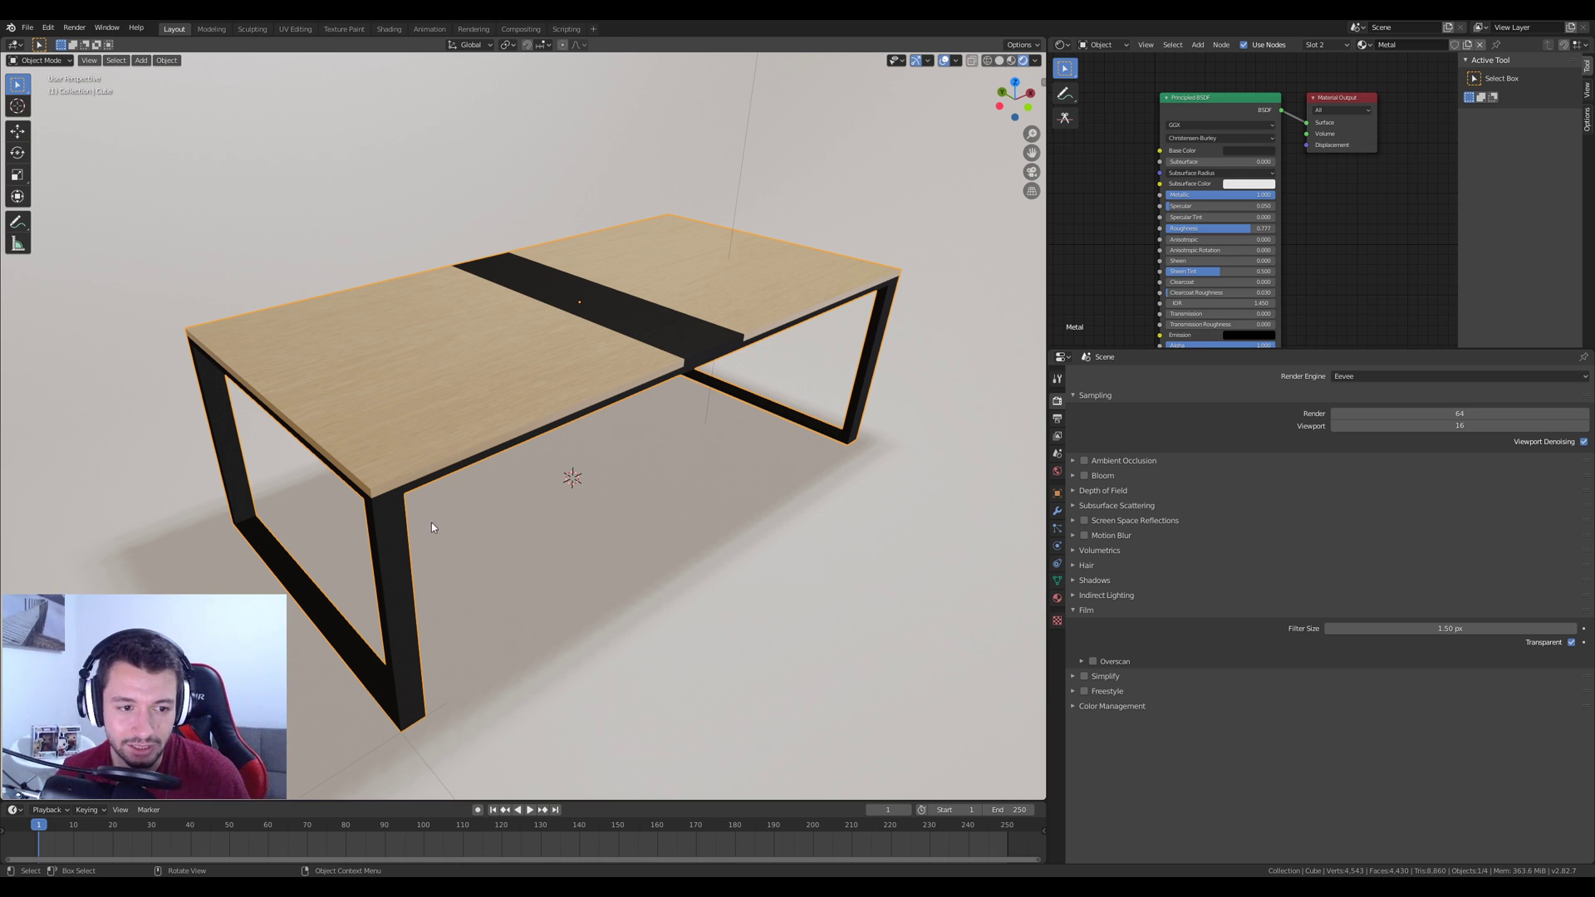
# Examine the finished wood-and-metal table from several sides and close up on its tabletop
pyautogui.moveTo(431, 521); pyautogui.dragTo(455, 507, button='middle')
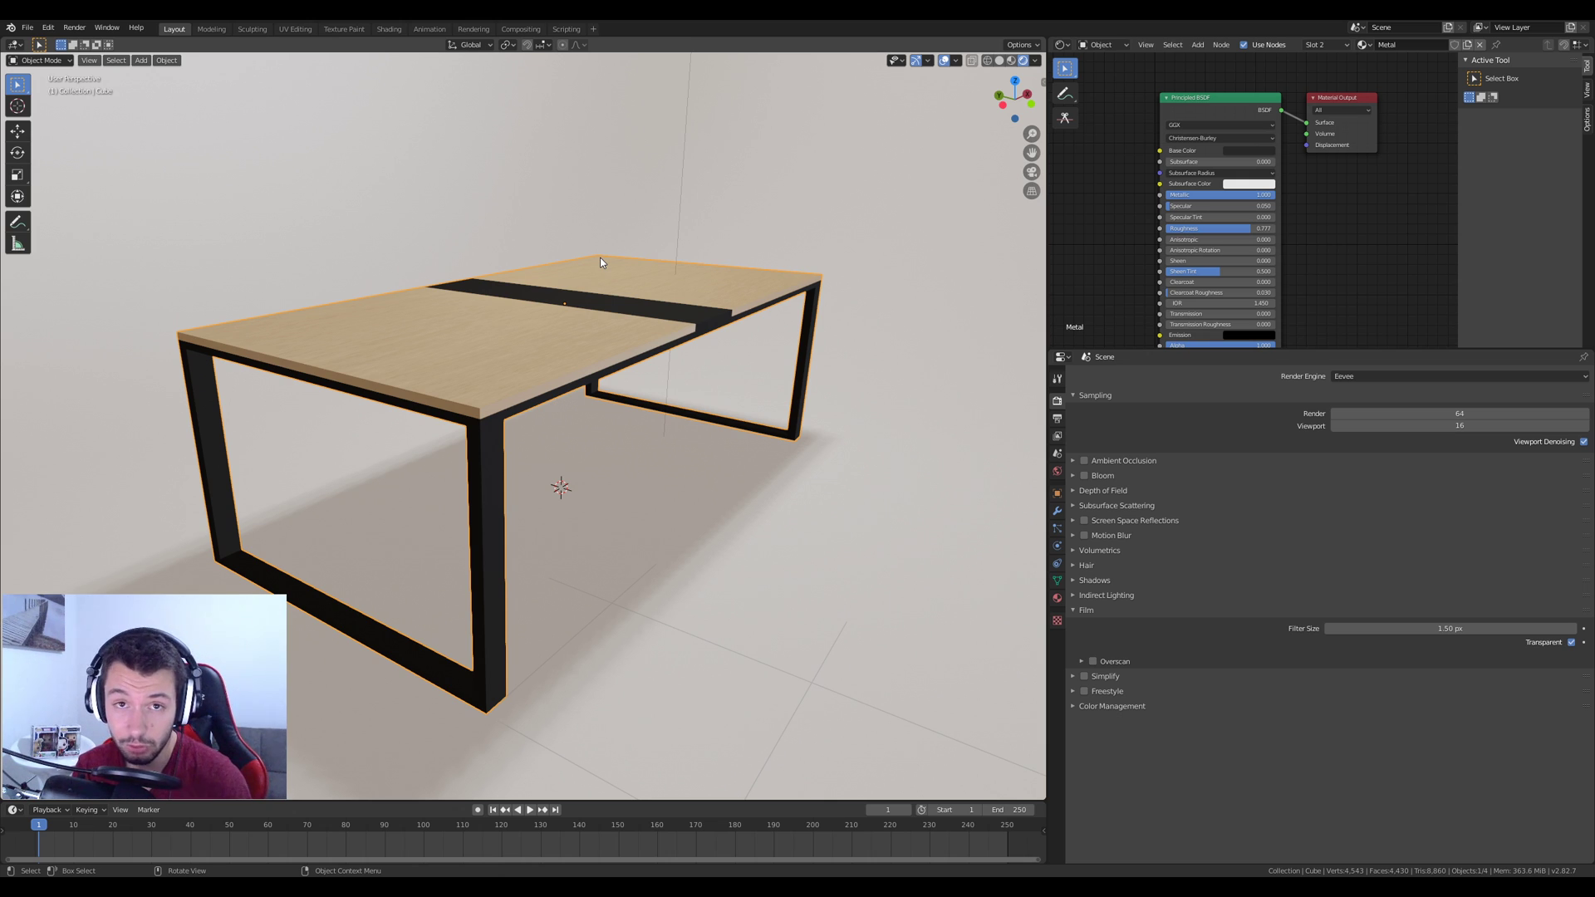
pyautogui.moveTo(600, 258); pyautogui.dragTo(714, 225, button='middle')
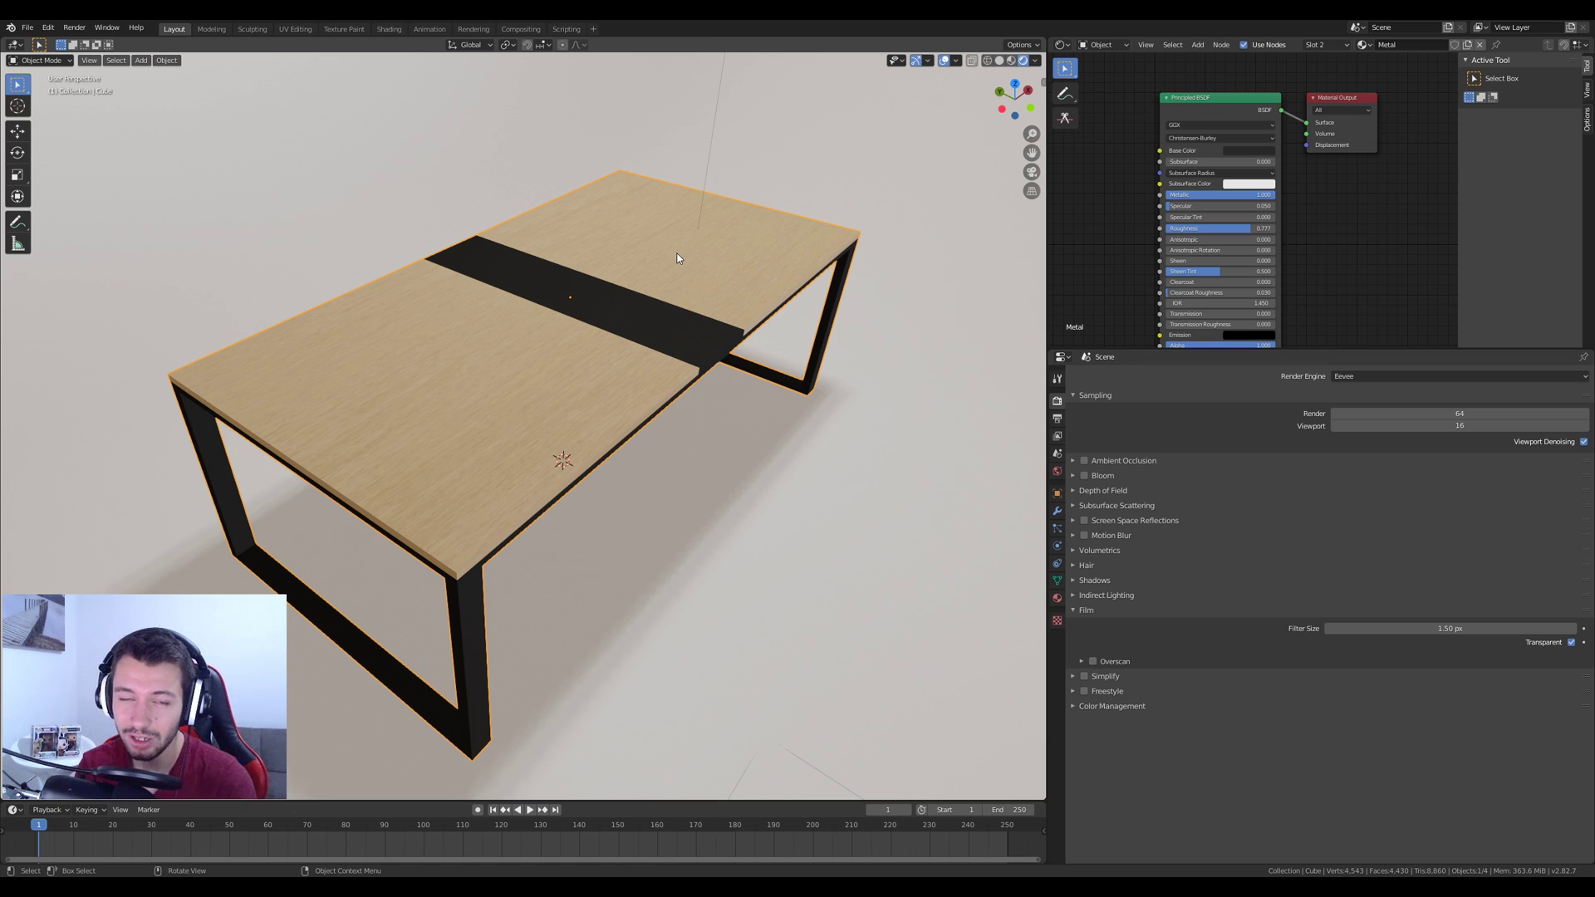
pyautogui.moveTo(671, 358); pyautogui.dragTo(721, 371, button='middle')
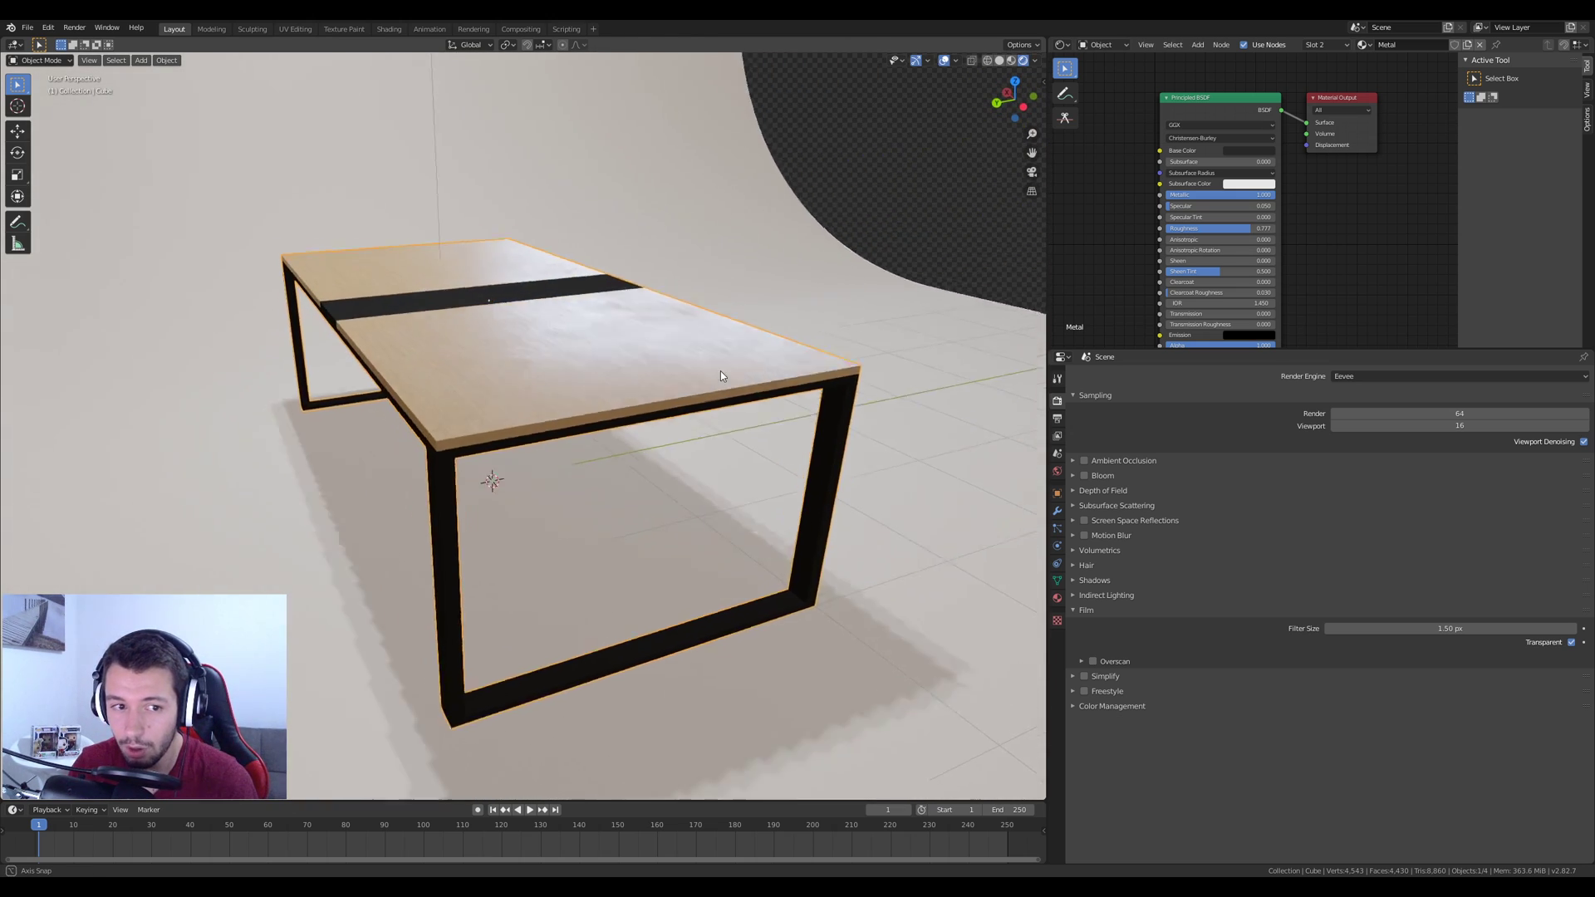
pyautogui.scroll(4, 699, 386)
pyautogui.scroll(-1, 700, 386)
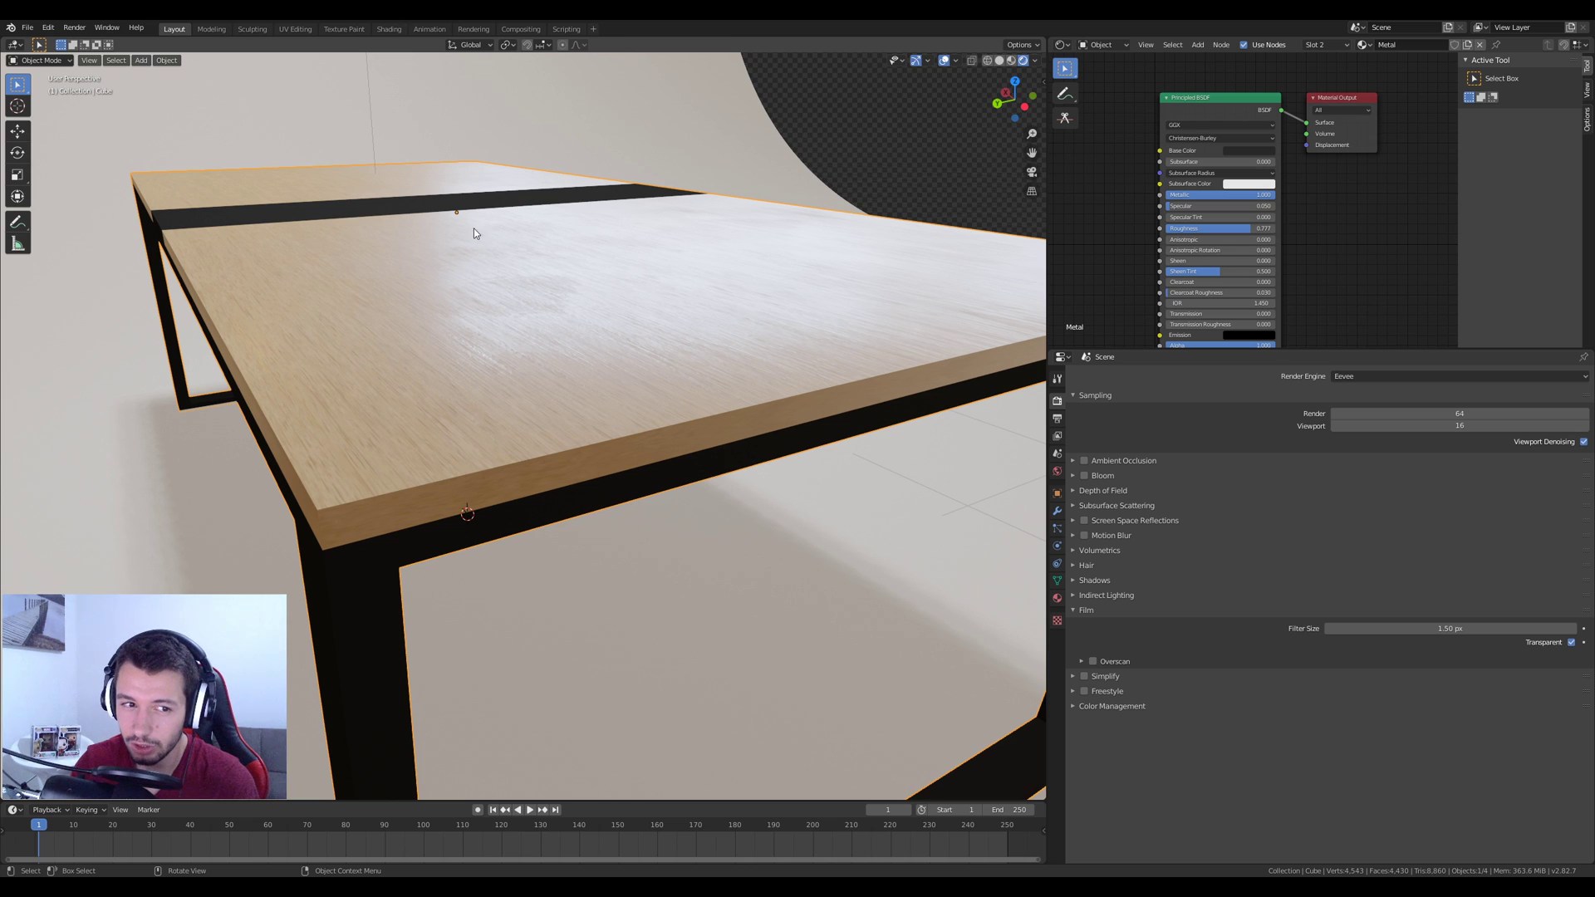
pyautogui.moveTo(570, 292); pyautogui.dragTo(441, 313, button='middle')
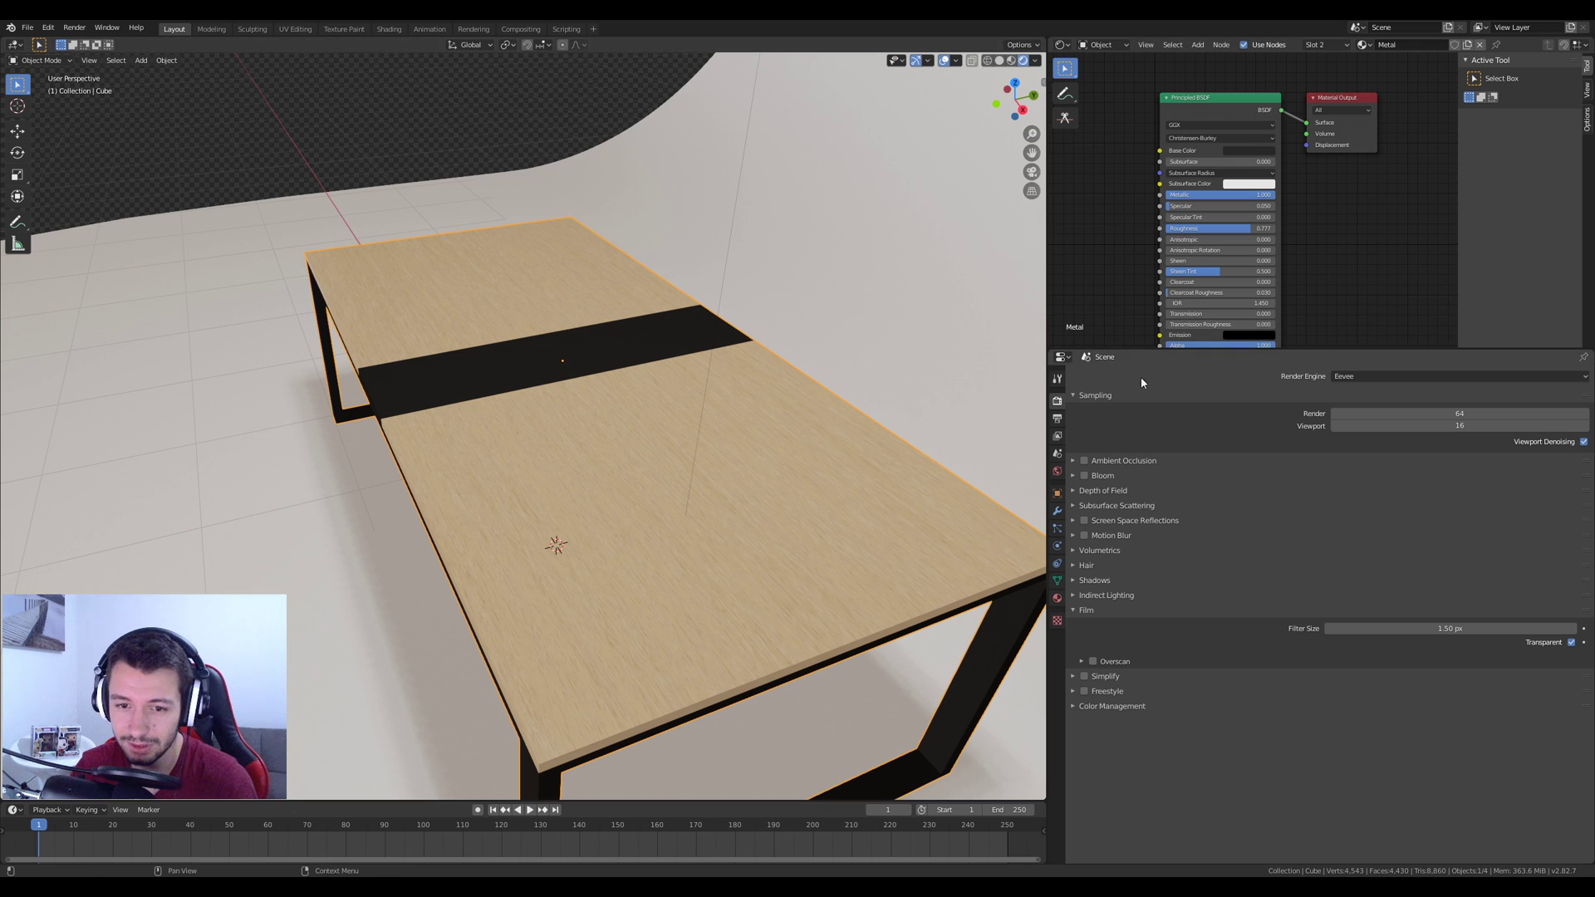
pyautogui.moveTo(732, 387); pyautogui.dragTo(906, 365, button='middle')
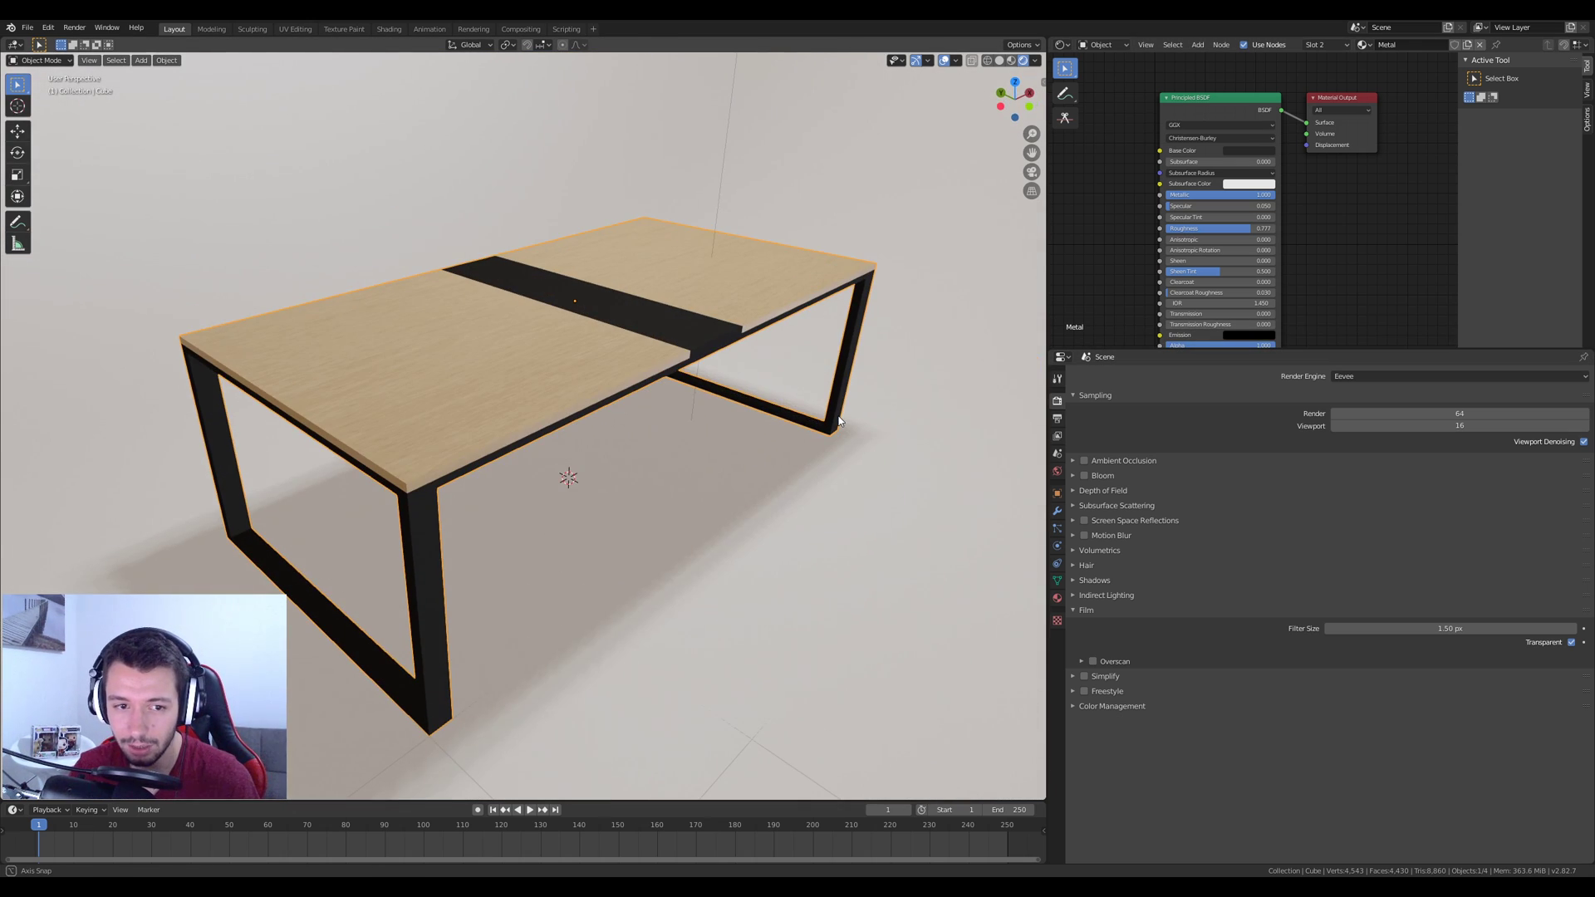
# Delete the curved backdrop plane around the finished table, leaving only the table in the scene
pyautogui.click(941, 347)
pyautogui.press('Delete')
pyautogui.scroll(5, 885, 417)
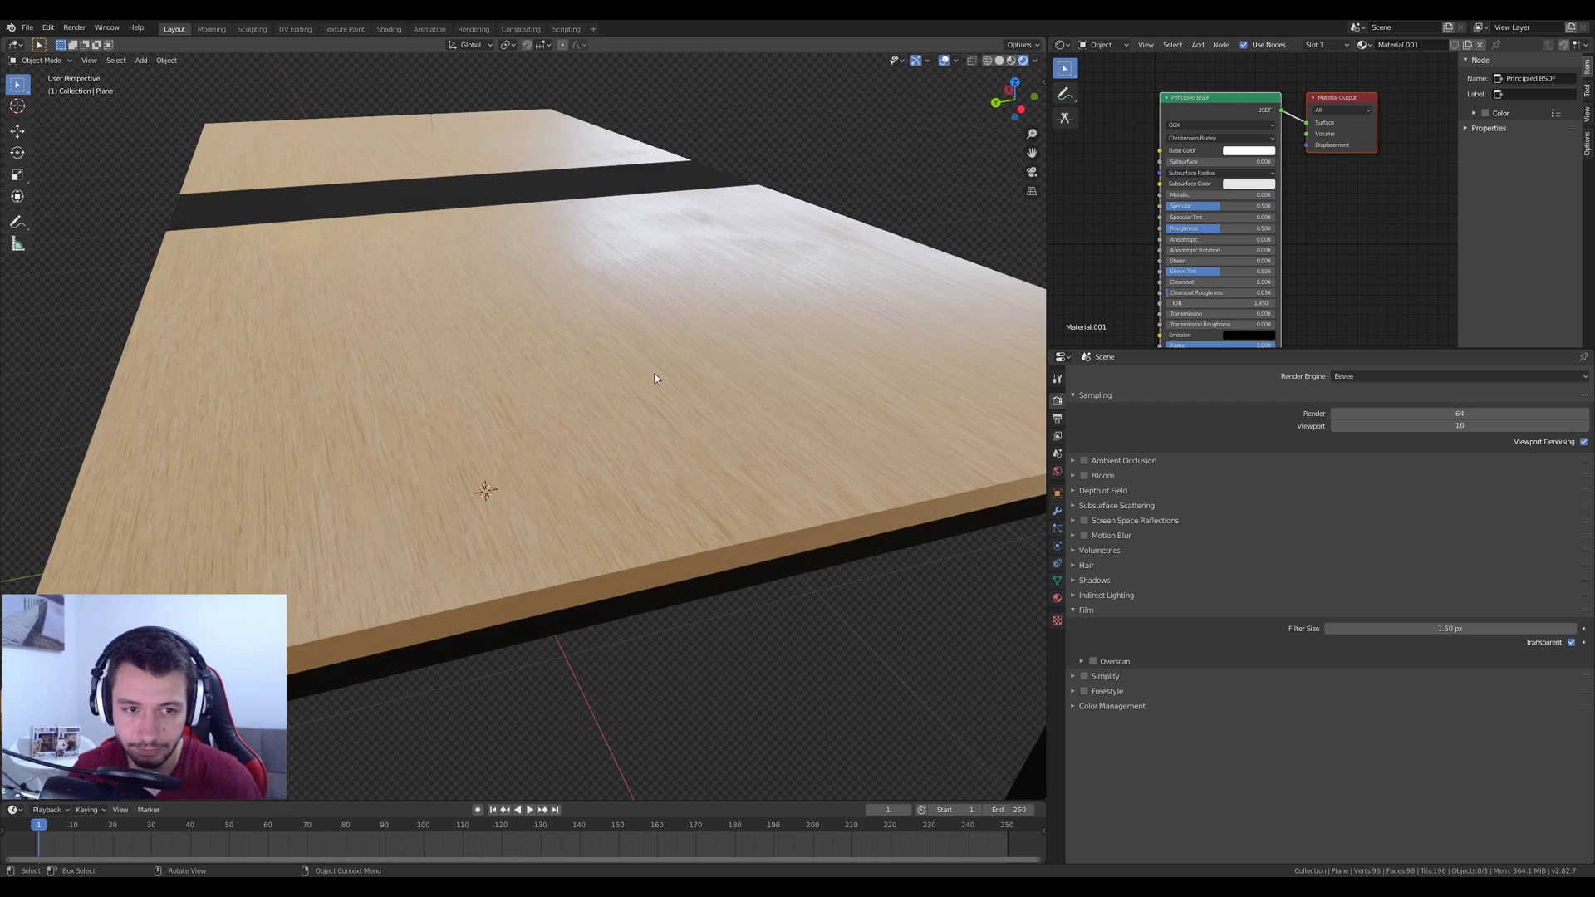
pyautogui.moveTo(666, 381); pyautogui.dragTo(678, 373, button='middle')
pyautogui.scroll(-5, 434, 170)
pyautogui.moveTo(433, 171); pyautogui.dragTo(513, 336, button='middle')
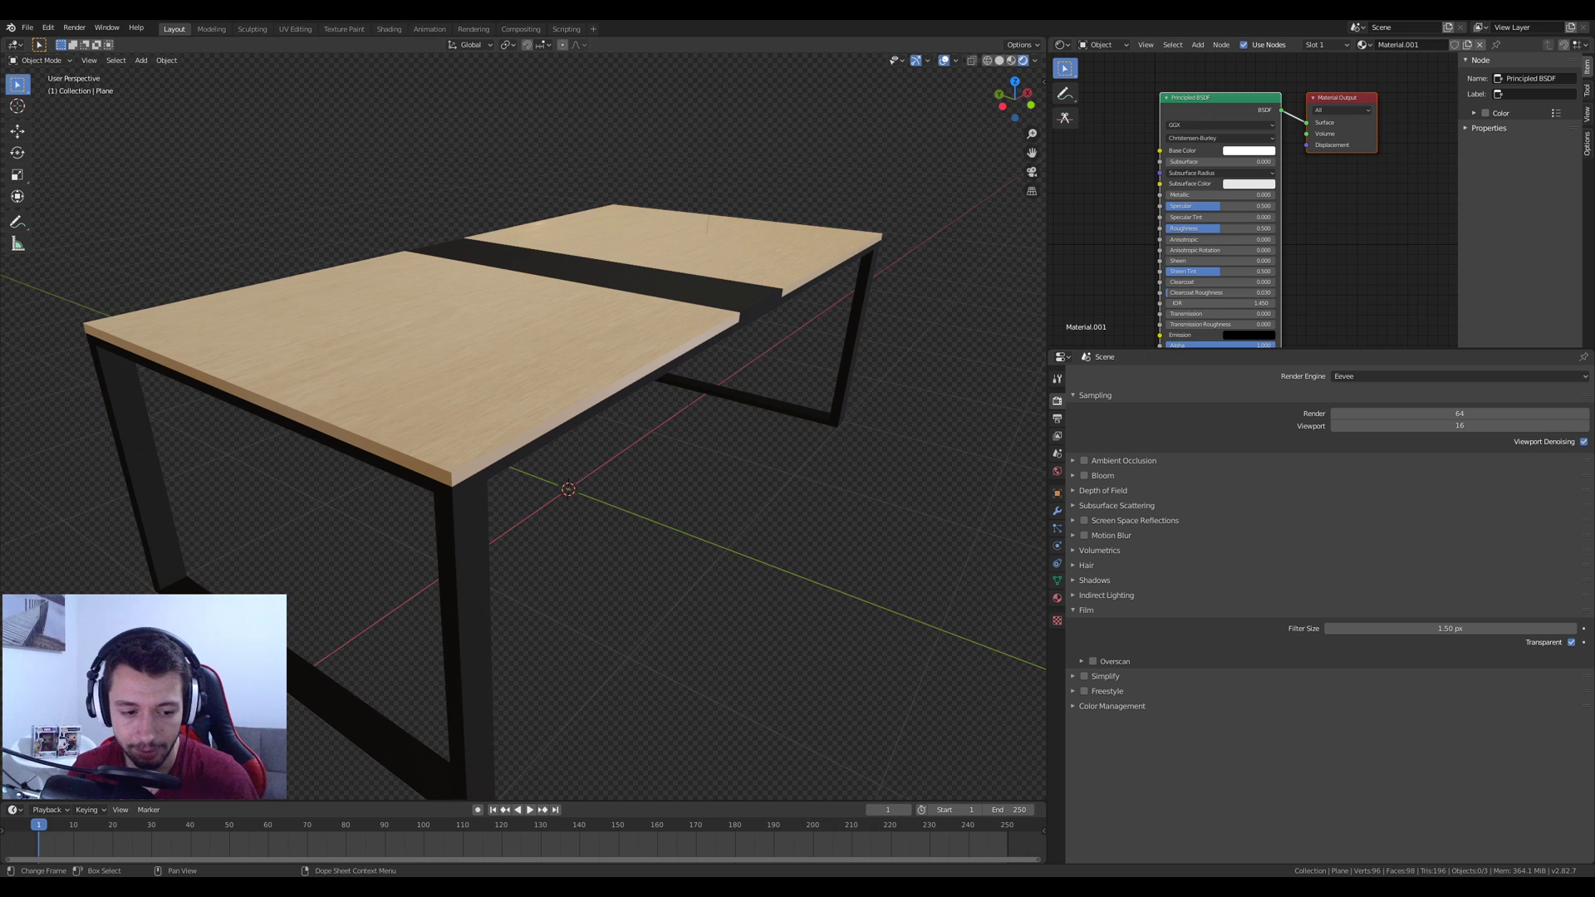
# Switch to the new Blender scene containing the default cube, camera and light
pyautogui.click(411, 845)
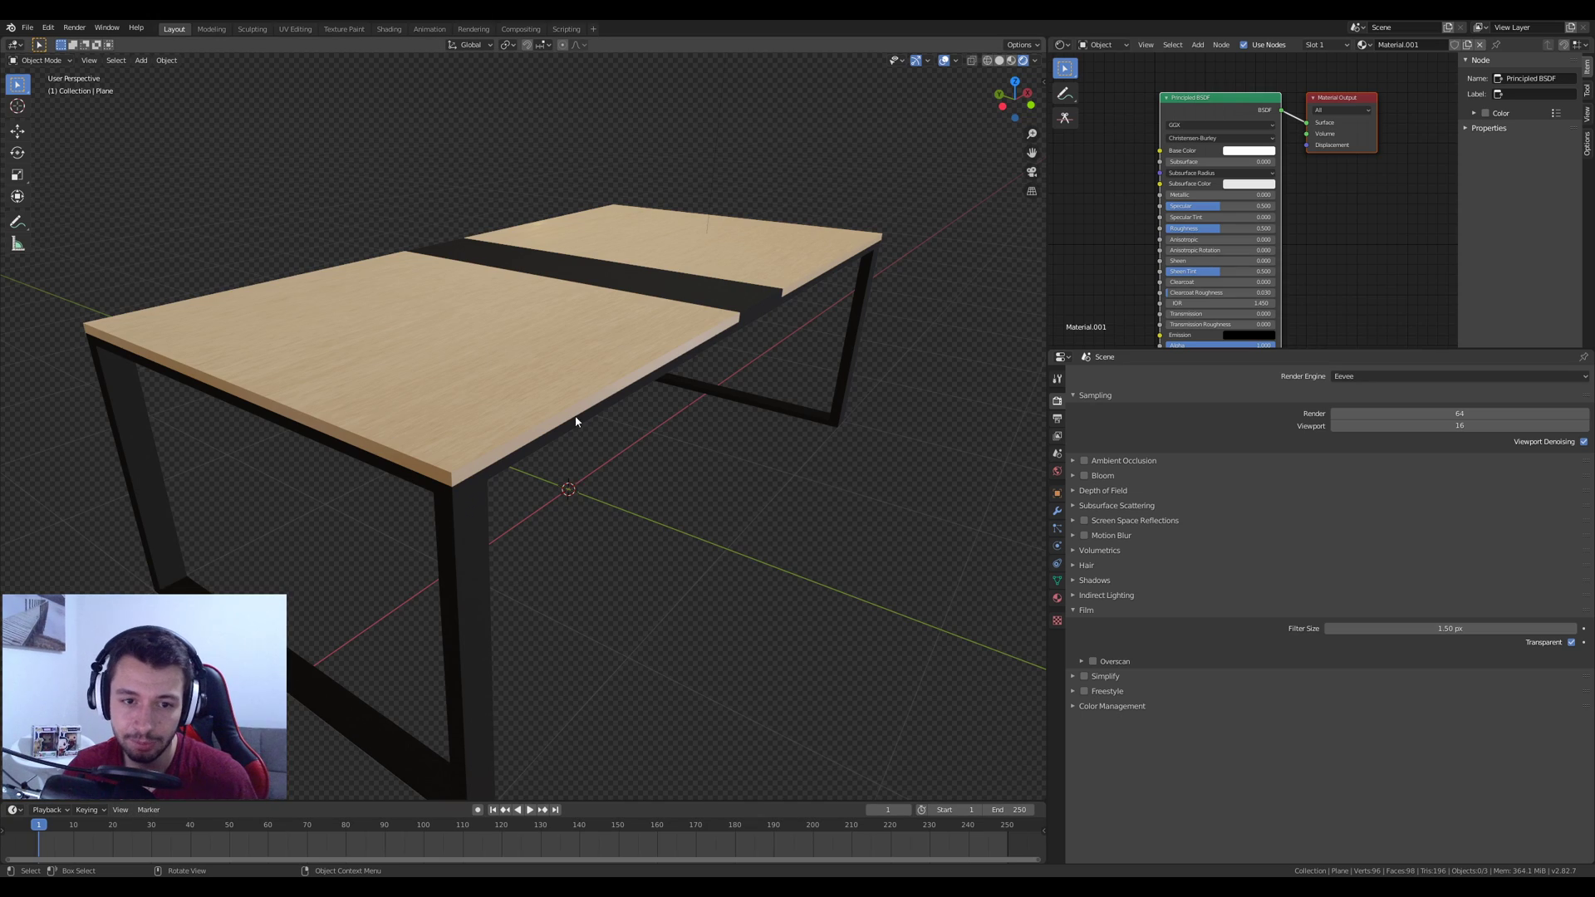
pyautogui.scroll(-1, 580, 452)
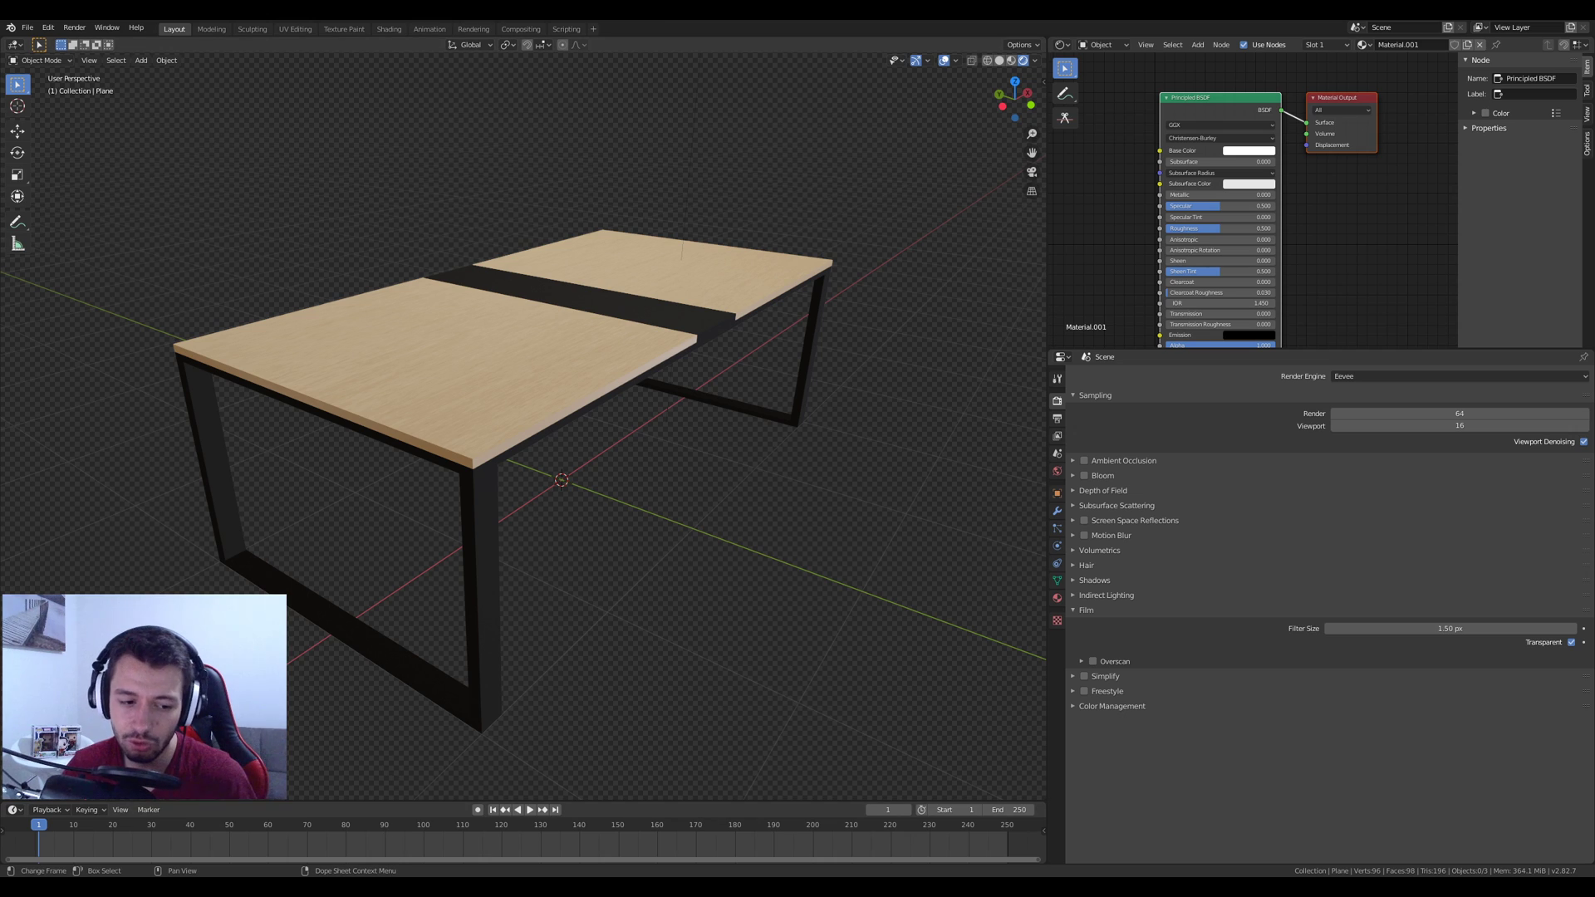
pyautogui.moveTo(352, 887)
pyautogui.click(406, 845)
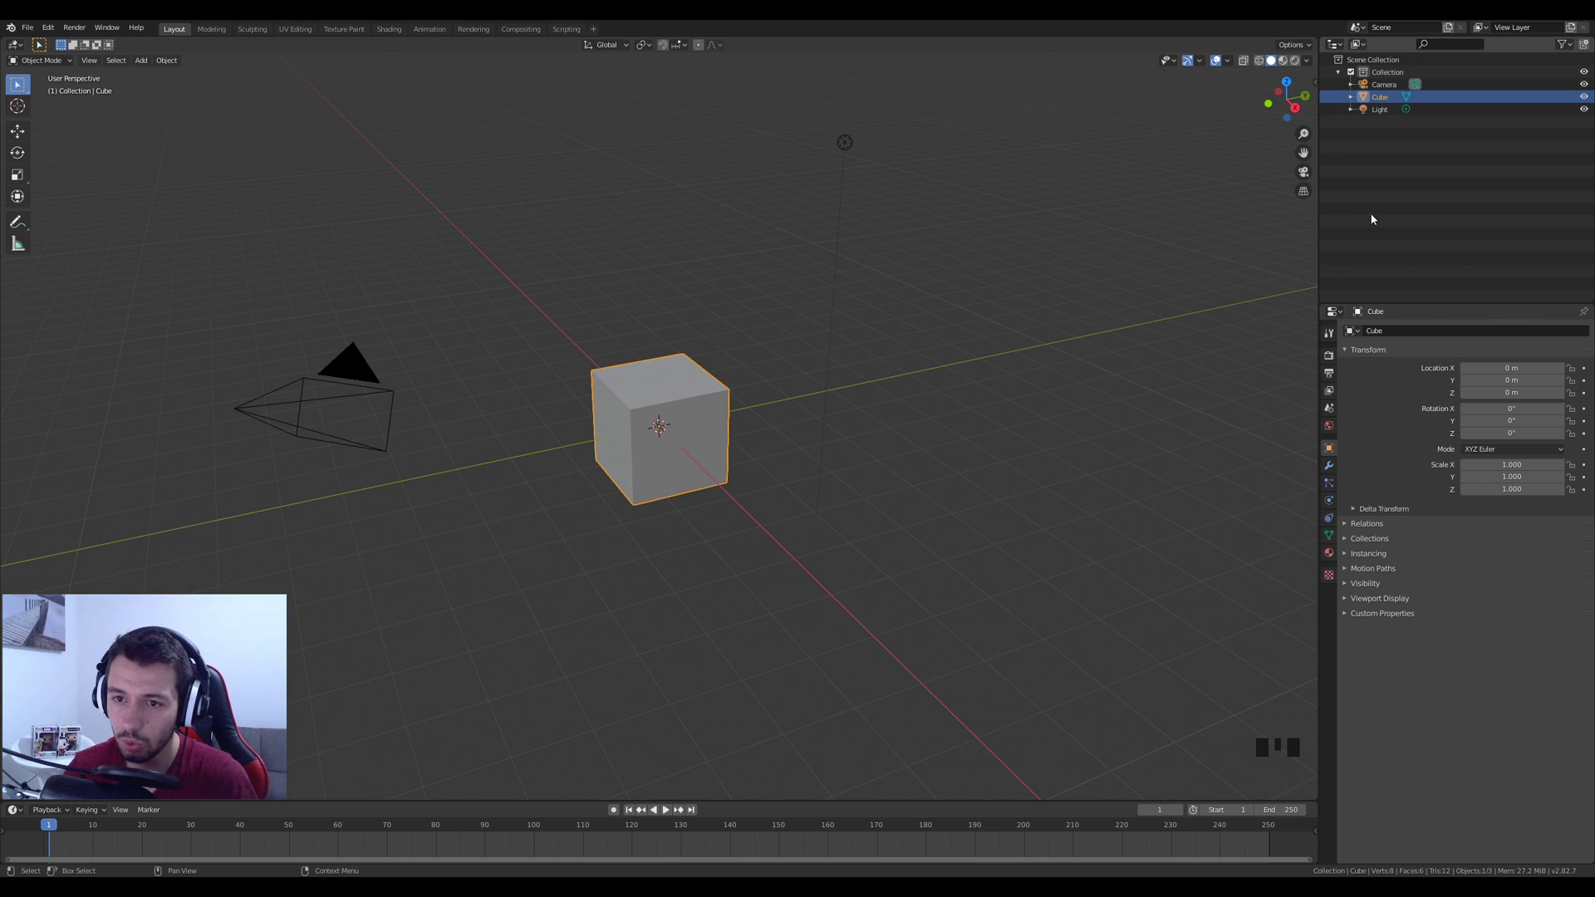
# Widen the outliner and properties column and change the outliner area into an Image Editor
pyautogui.moveTo(1319, 240); pyautogui.dragTo(1010, 241)
pyautogui.click(1025, 44)
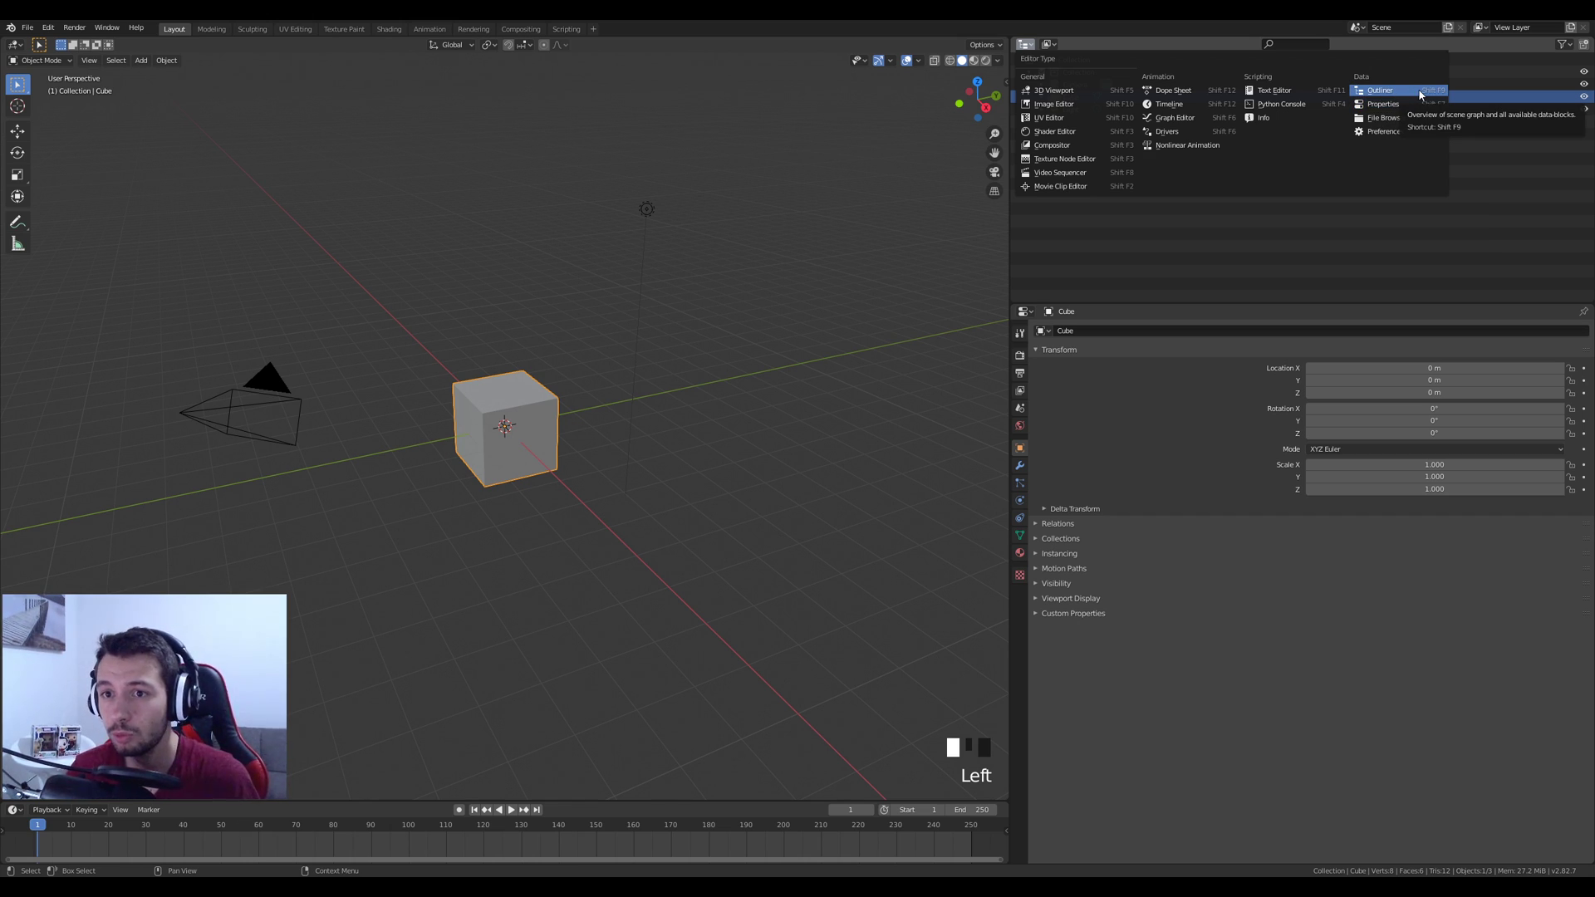
pyautogui.click(1061, 105)
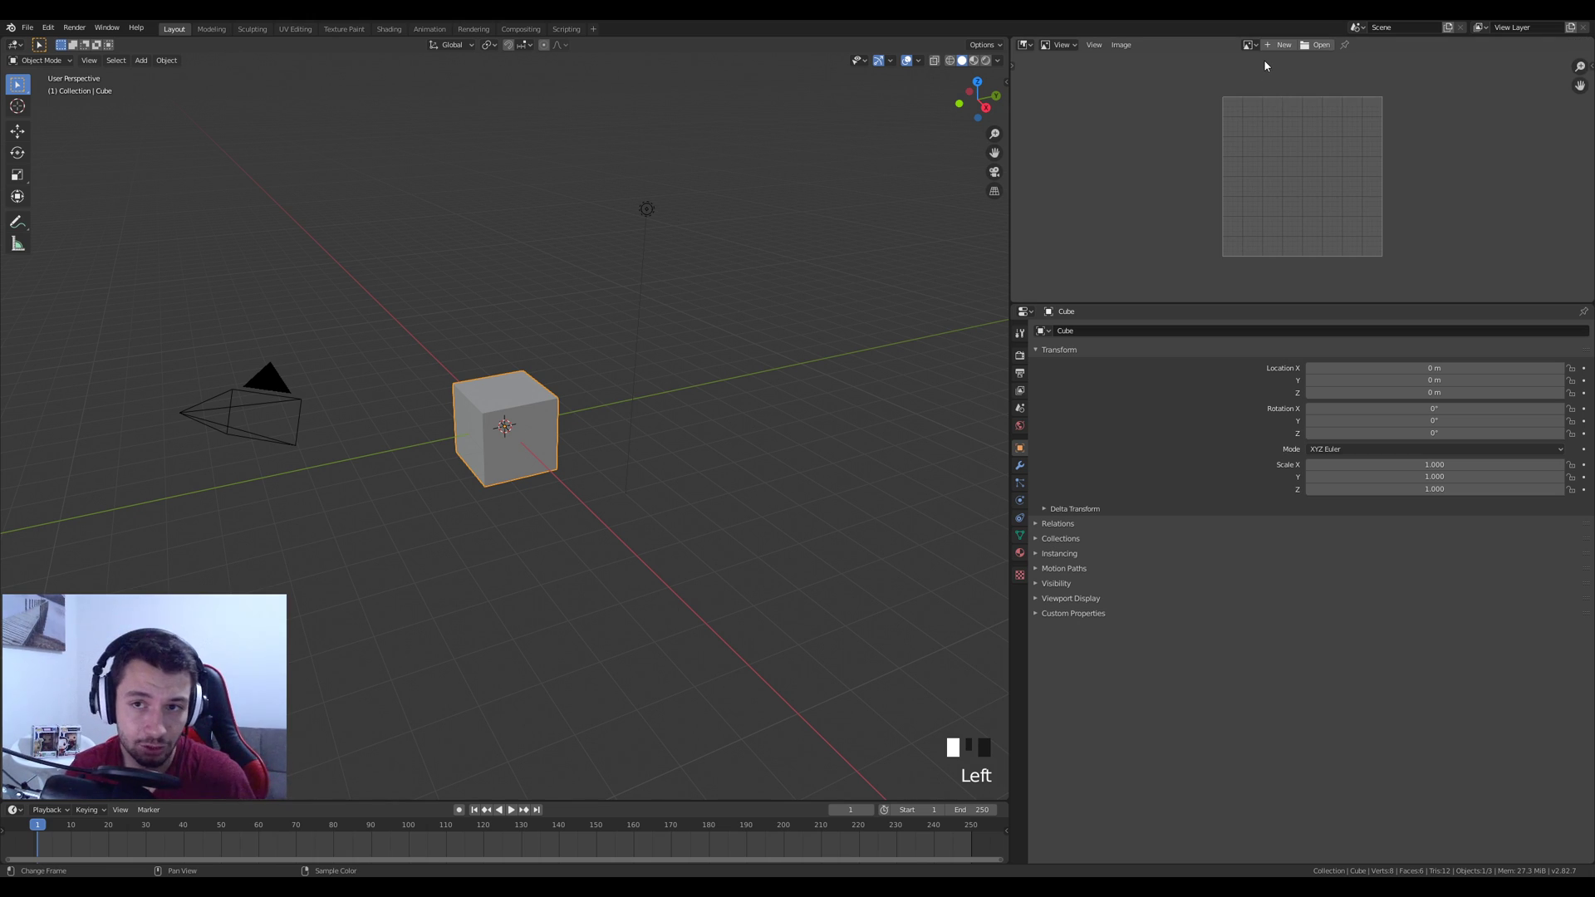
# Open the reference picture refrender.png from the recent formation folder in the Image Editor
pyautogui.click(1313, 47)
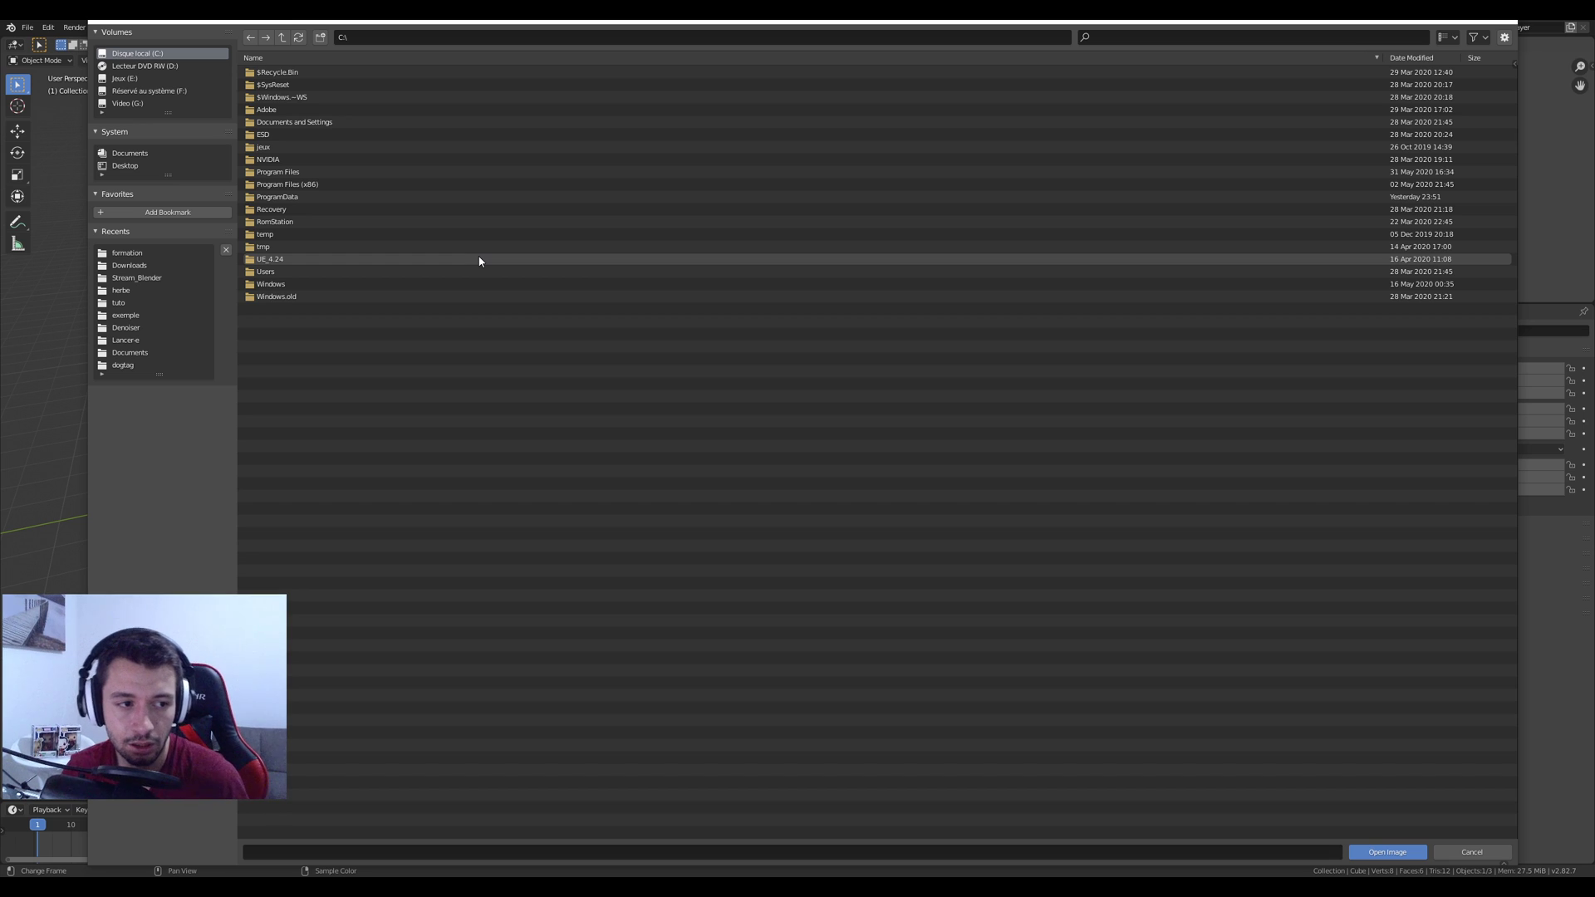
pyautogui.click(133, 253)
pyautogui.doubleClick(274, 97)
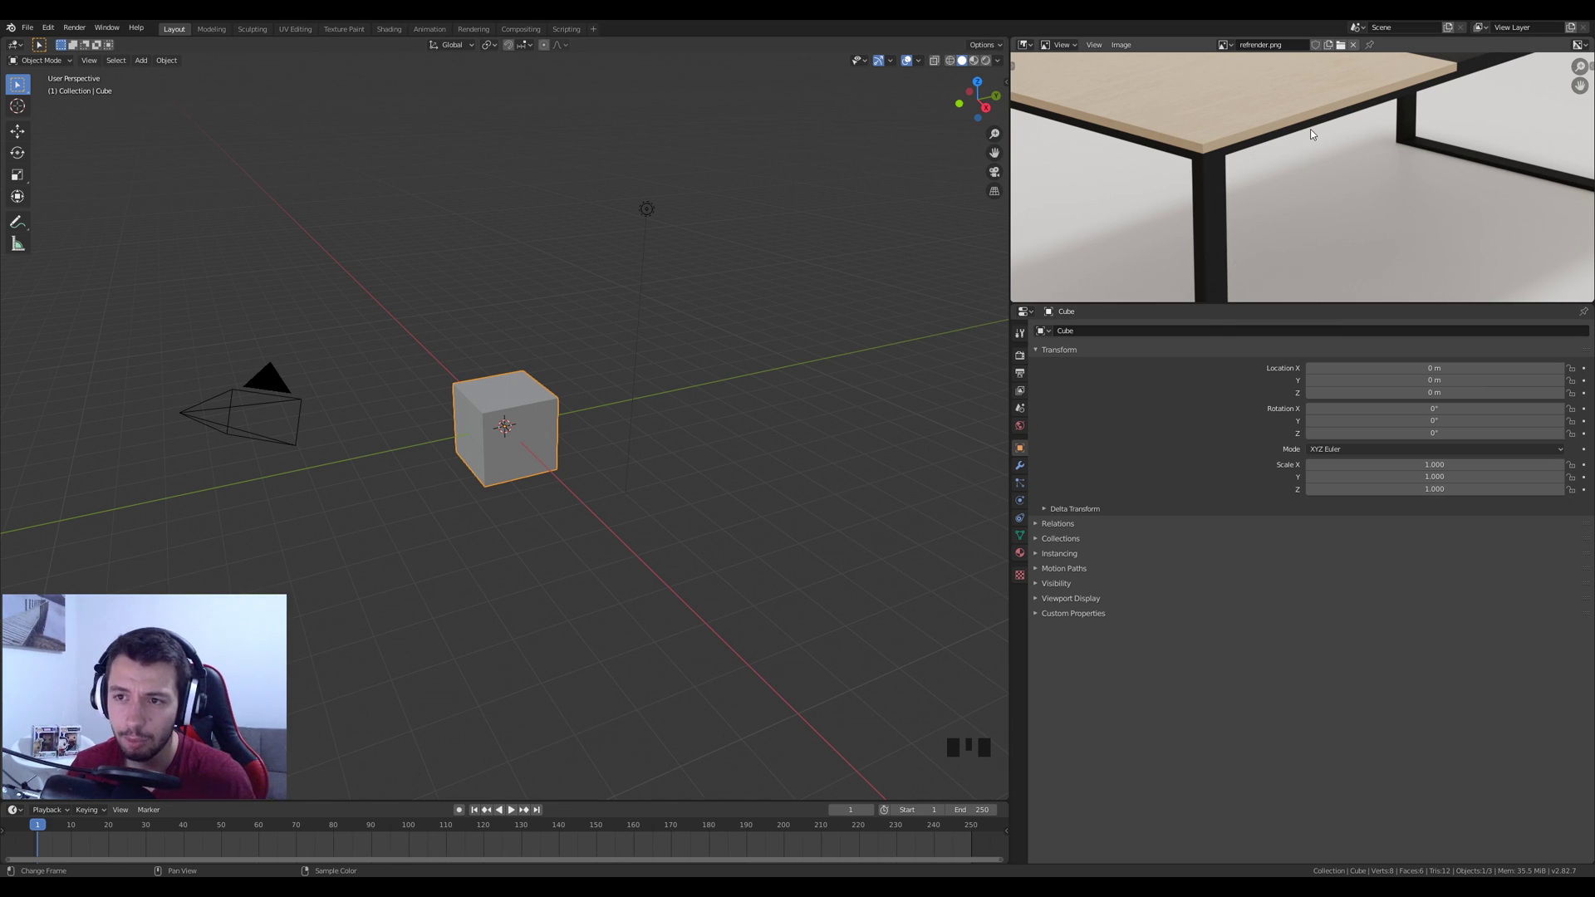
# Make the Image Editor area taller and frame the whole table of the reference picture in it
pyautogui.scroll(-6, 1210, 175)
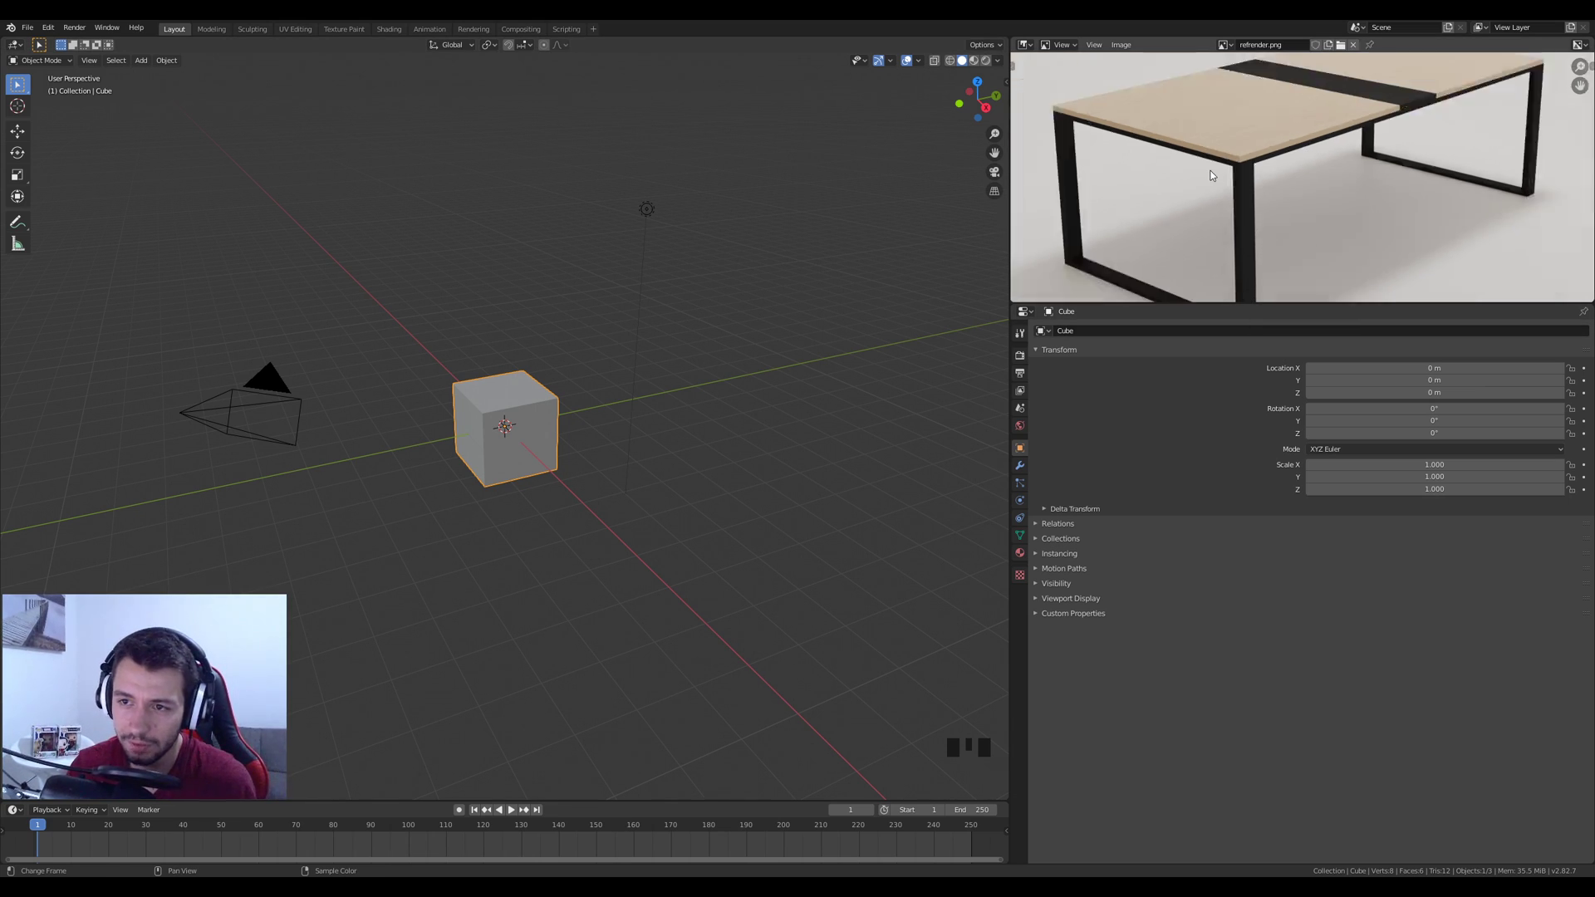
pyautogui.scroll(-3, 1210, 170)
pyautogui.scroll(3, 1210, 170)
pyautogui.moveTo(1232, 192)
pyautogui.mouseDown(button='middle')
pyautogui.moveTo(1254, 128)
pyautogui.moveTo(1115, 222)
pyautogui.moveTo(1250, 206)
pyautogui.mouseUp(button='middle')
pyautogui.scroll(3, 1289, 187)
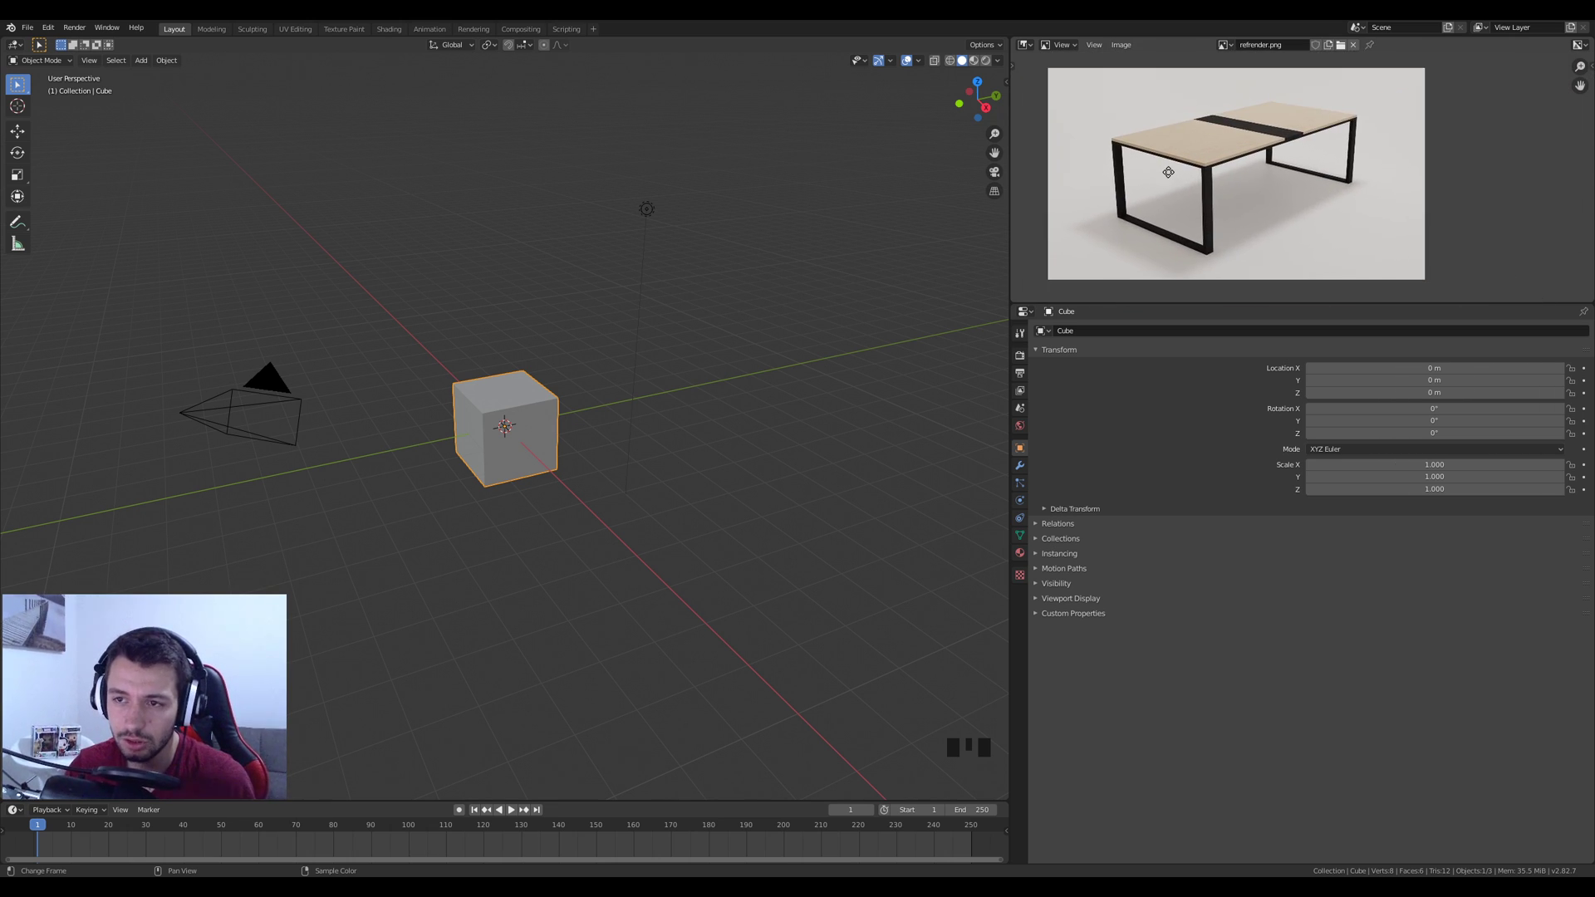
pyautogui.scroll(-1, 1314, 146)
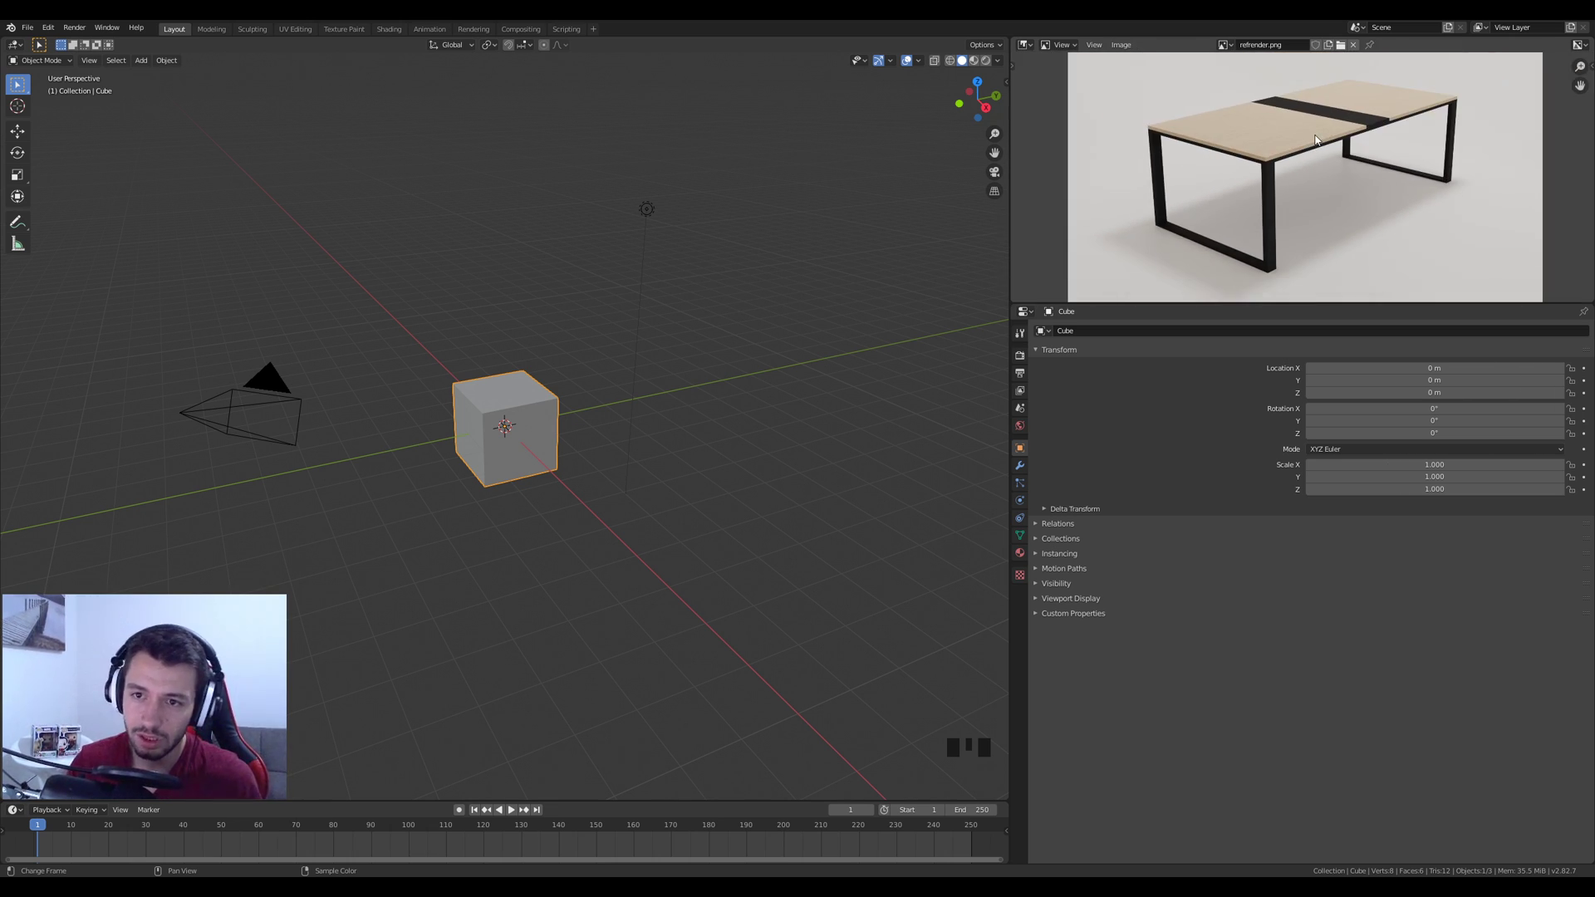
pyautogui.scroll(1, 1244, 121)
pyautogui.moveTo(1276, 116)
pyautogui.mouseDown(button='middle')
pyautogui.moveTo(1256, 135)
pyautogui.moveTo(1253, 106)
pyautogui.mouseUp(button='middle')
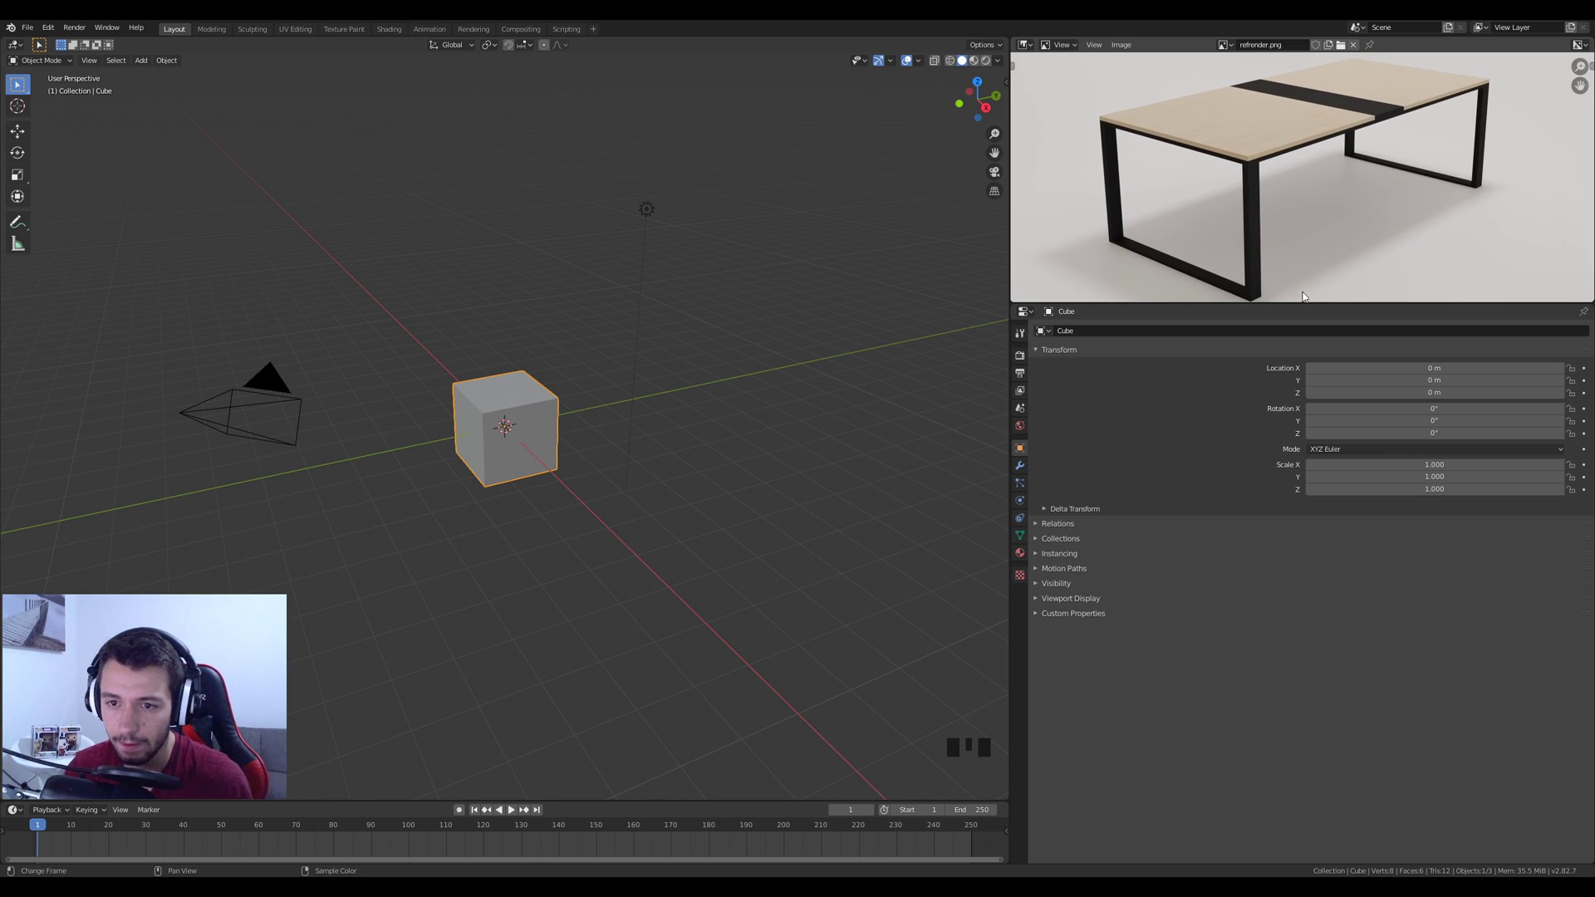
pyautogui.moveTo(1318, 304); pyautogui.dragTo(1294, 482)
pyautogui.scroll(1, 1291, 275)
pyautogui.moveTo(1265, 237)
pyautogui.mouseDown(button='middle')
pyautogui.moveTo(1273, 254)
pyautogui.moveTo(1279, 233)
pyautogui.mouseUp(button='middle')
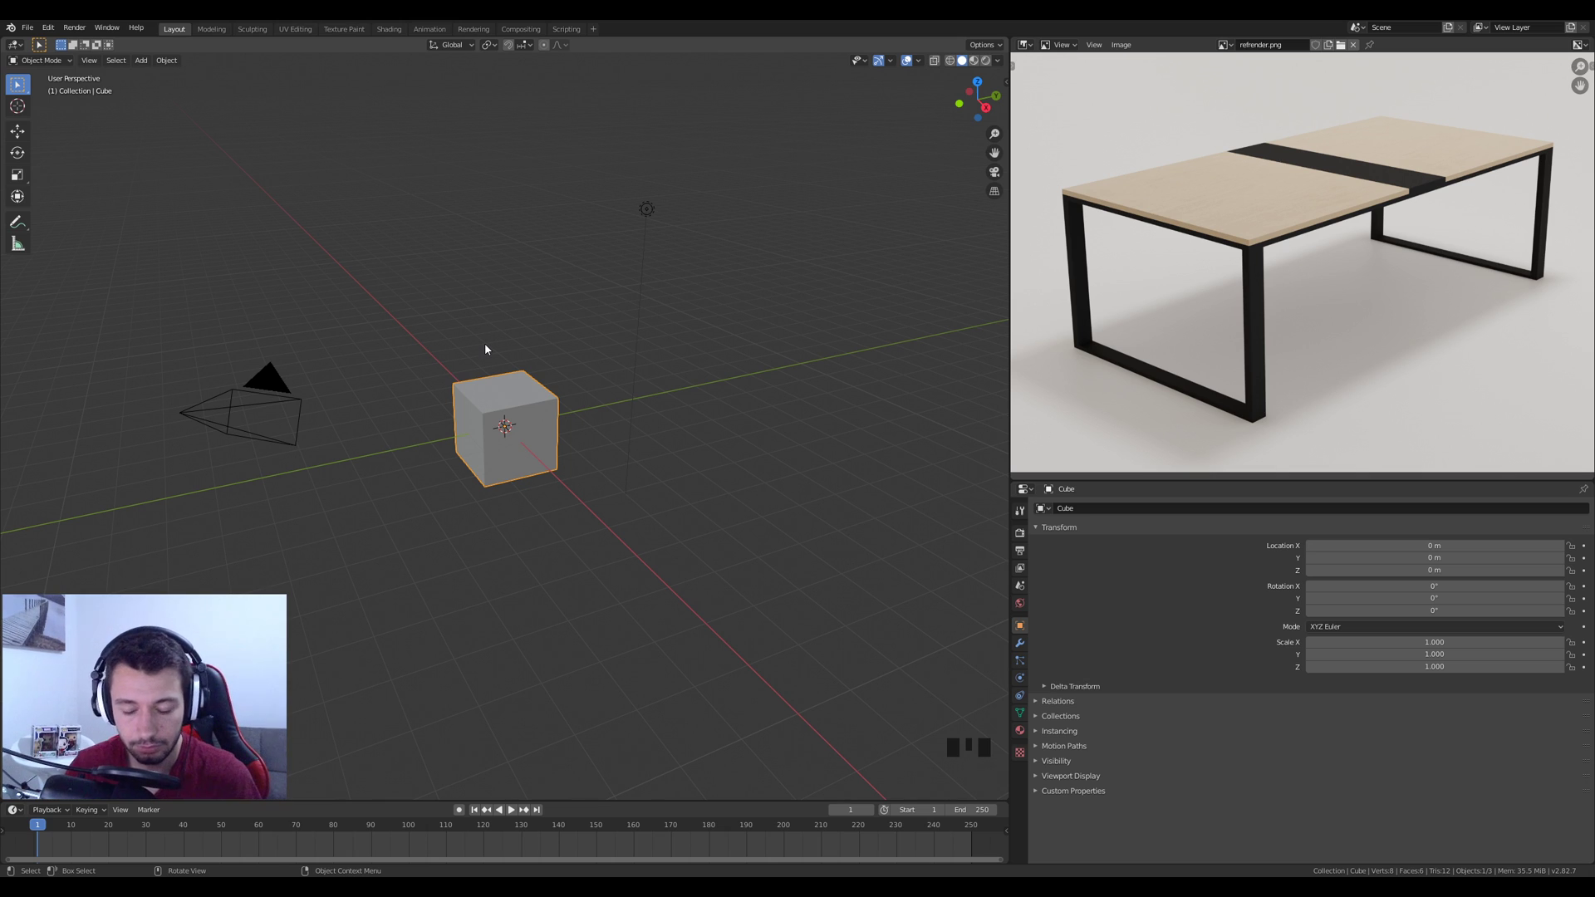
# In front view, flatten the default cube into a slab by scaling it along Z to 0.1
pyautogui.press('KP_1')
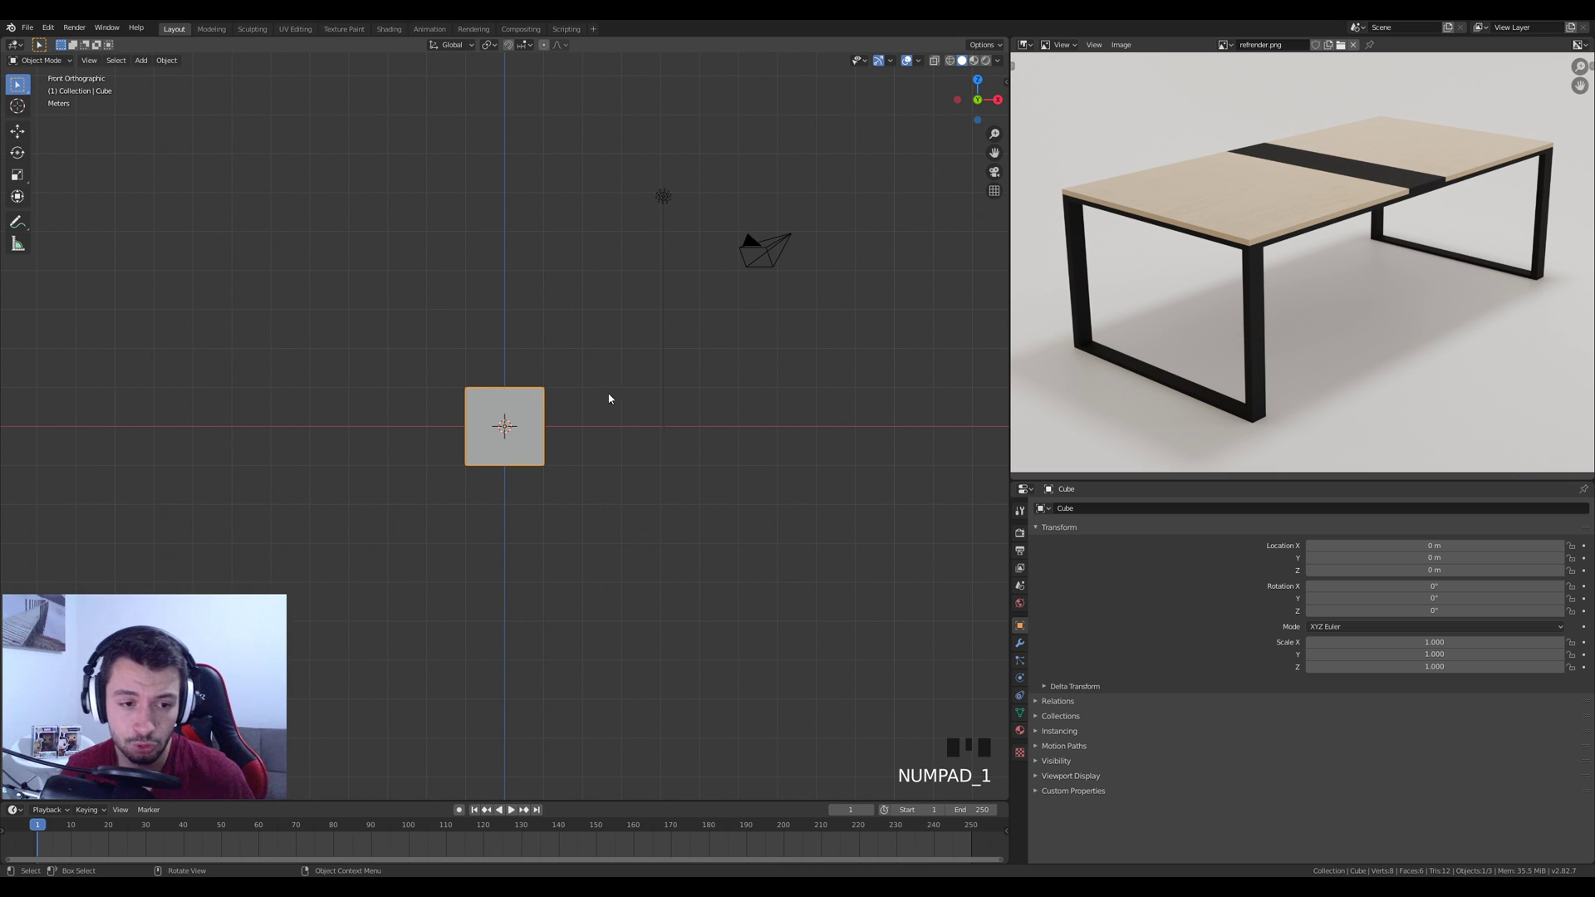
pyautogui.press('s')
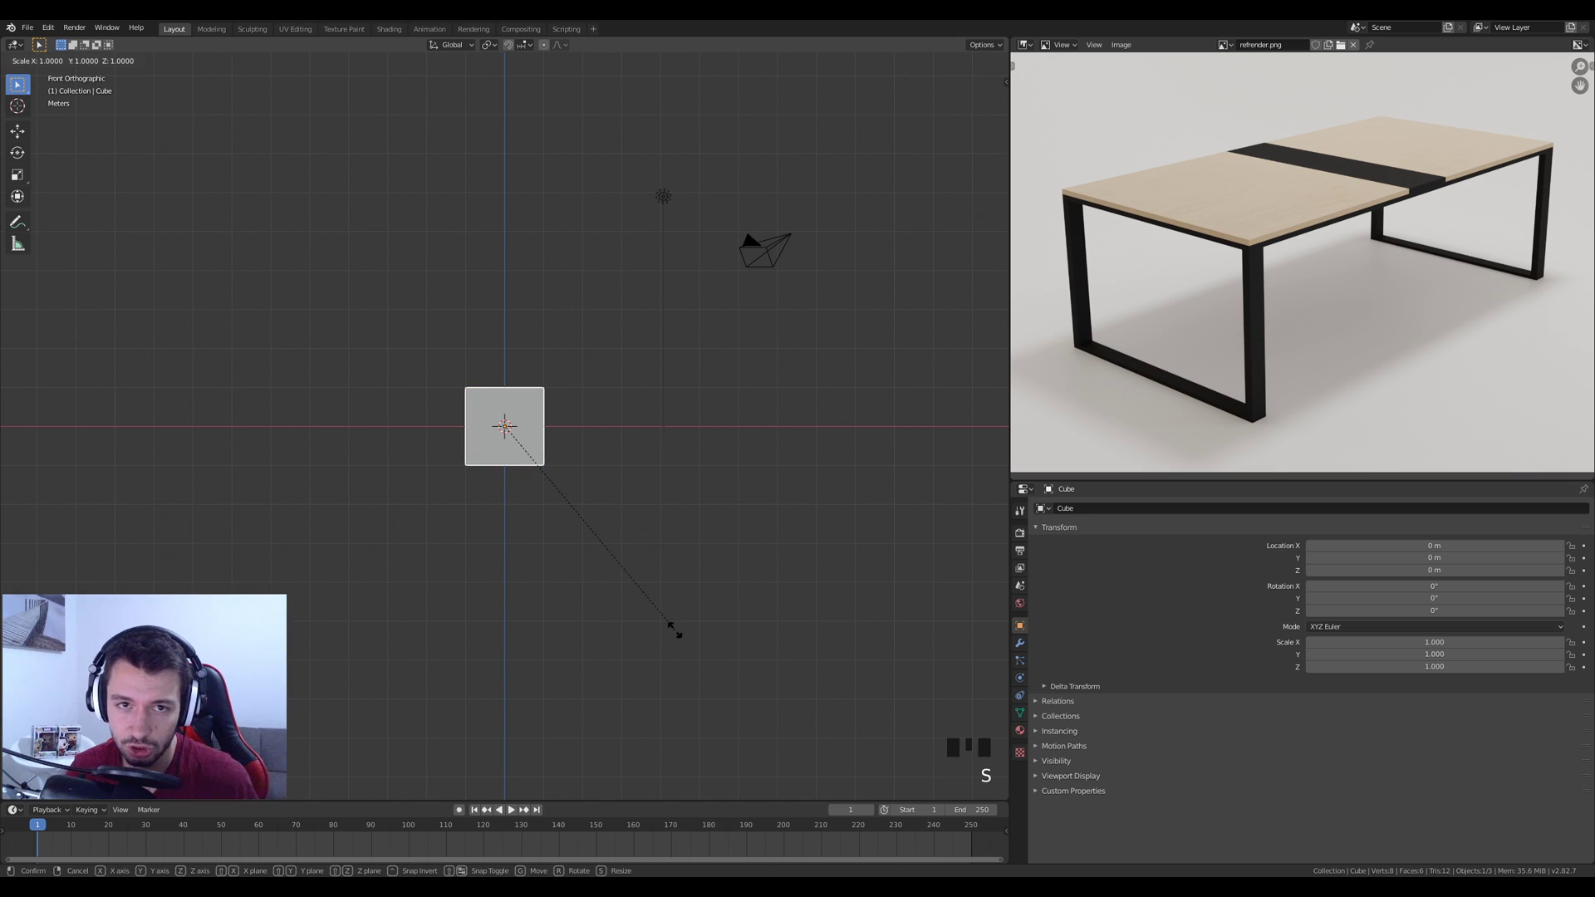
pyautogui.press('z')
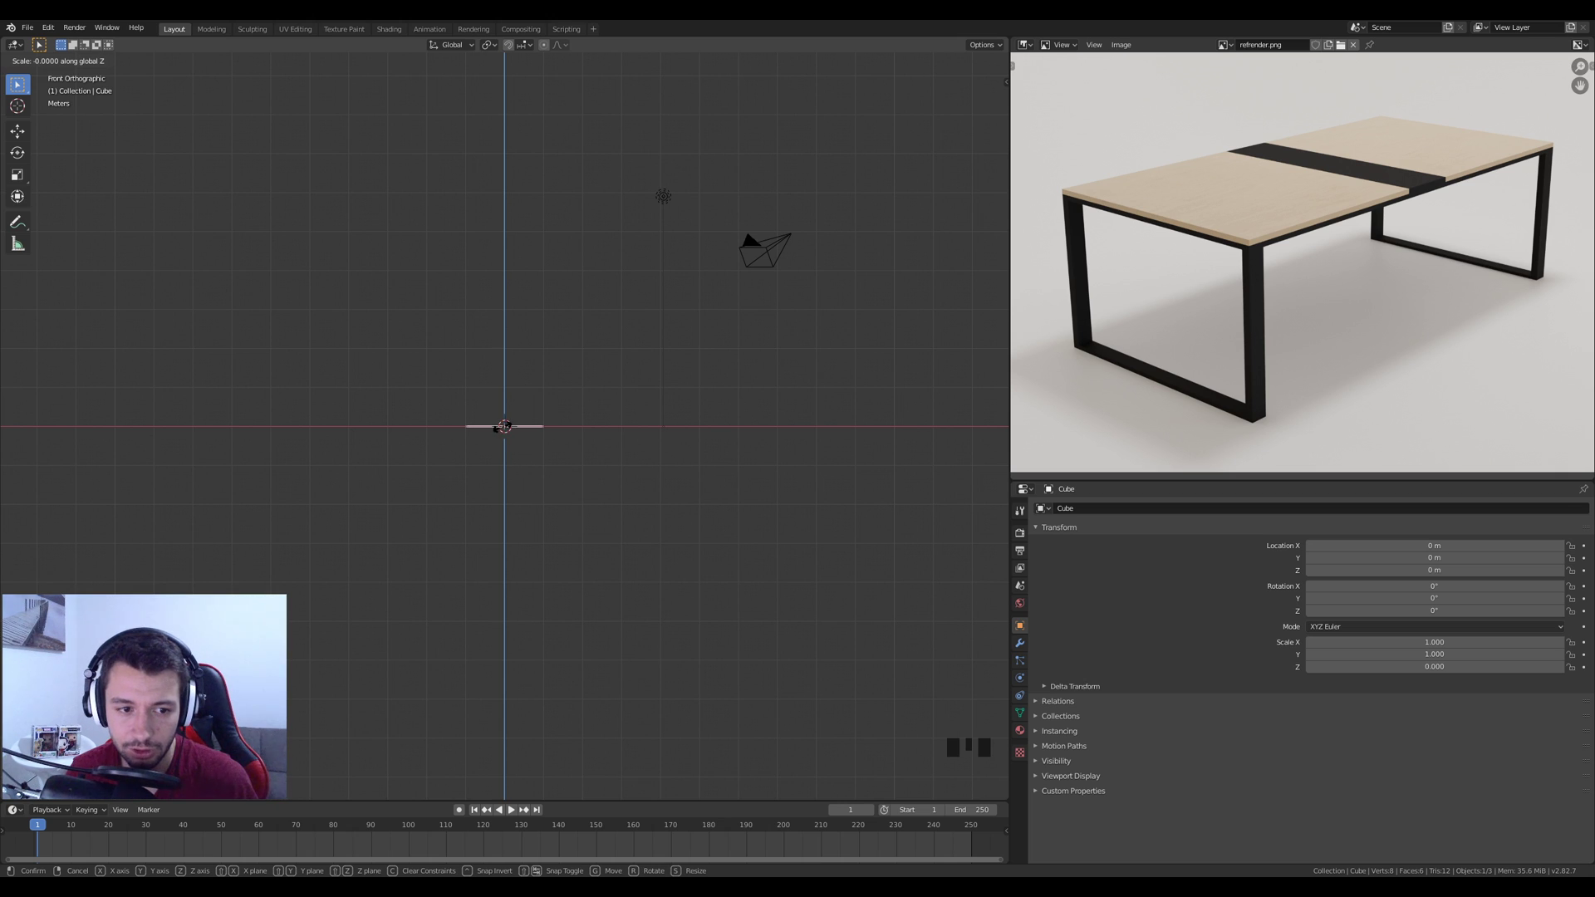
pyautogui.click(524, 438)
pyautogui.scroll(9, 520, 452)
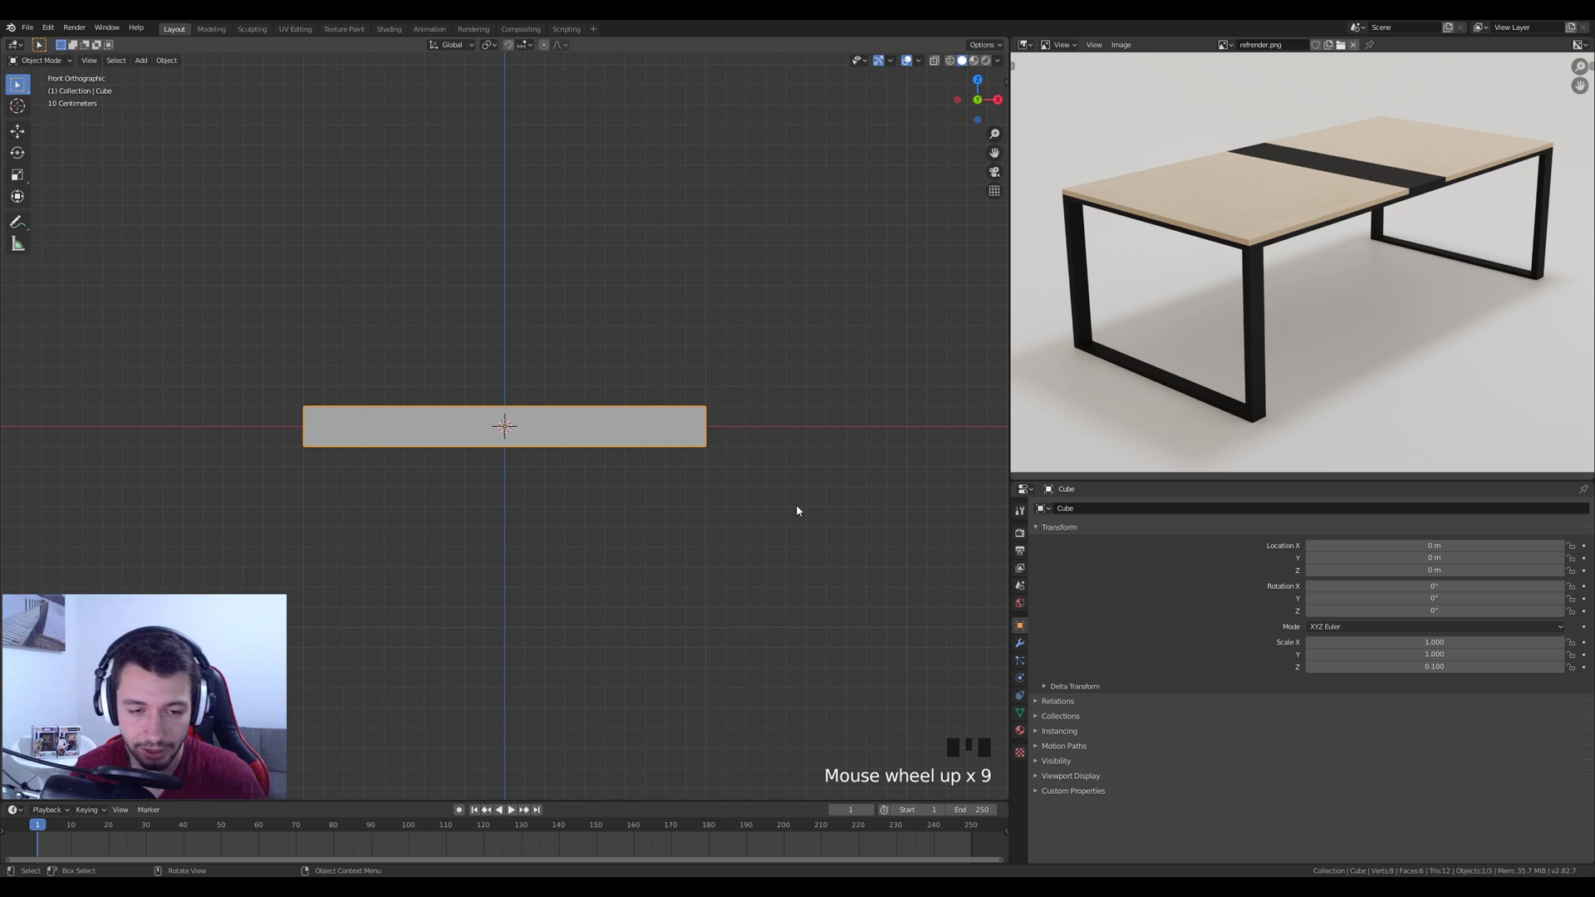
pyautogui.scroll(3, 653, 448)
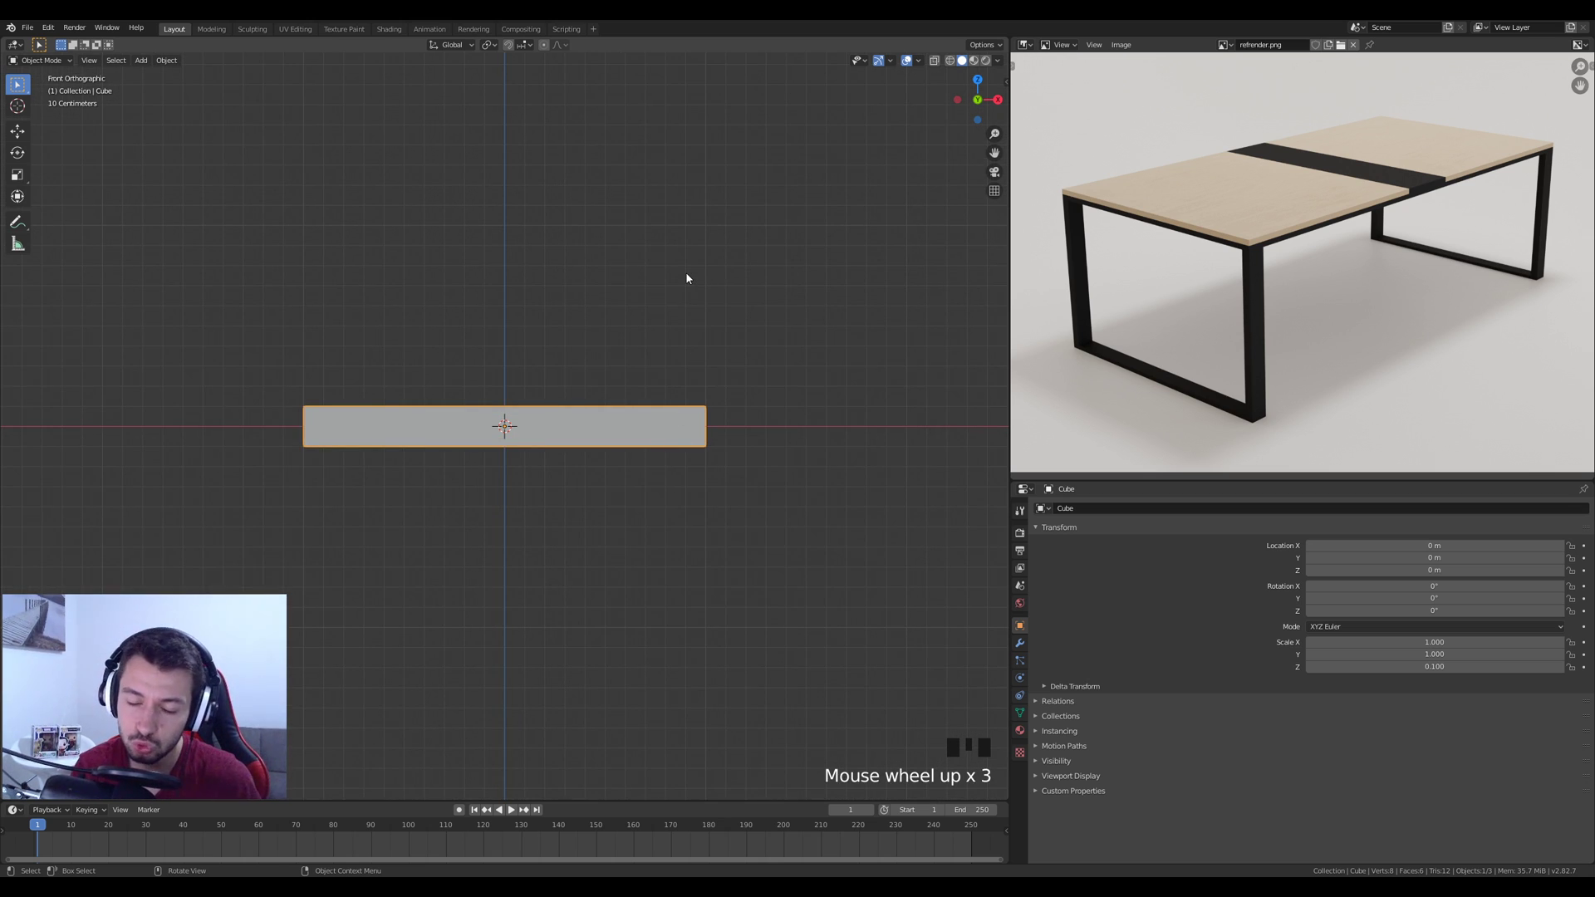
# In top view, lengthen the slab by scaling it along X to 2
pyautogui.press('KP_7')
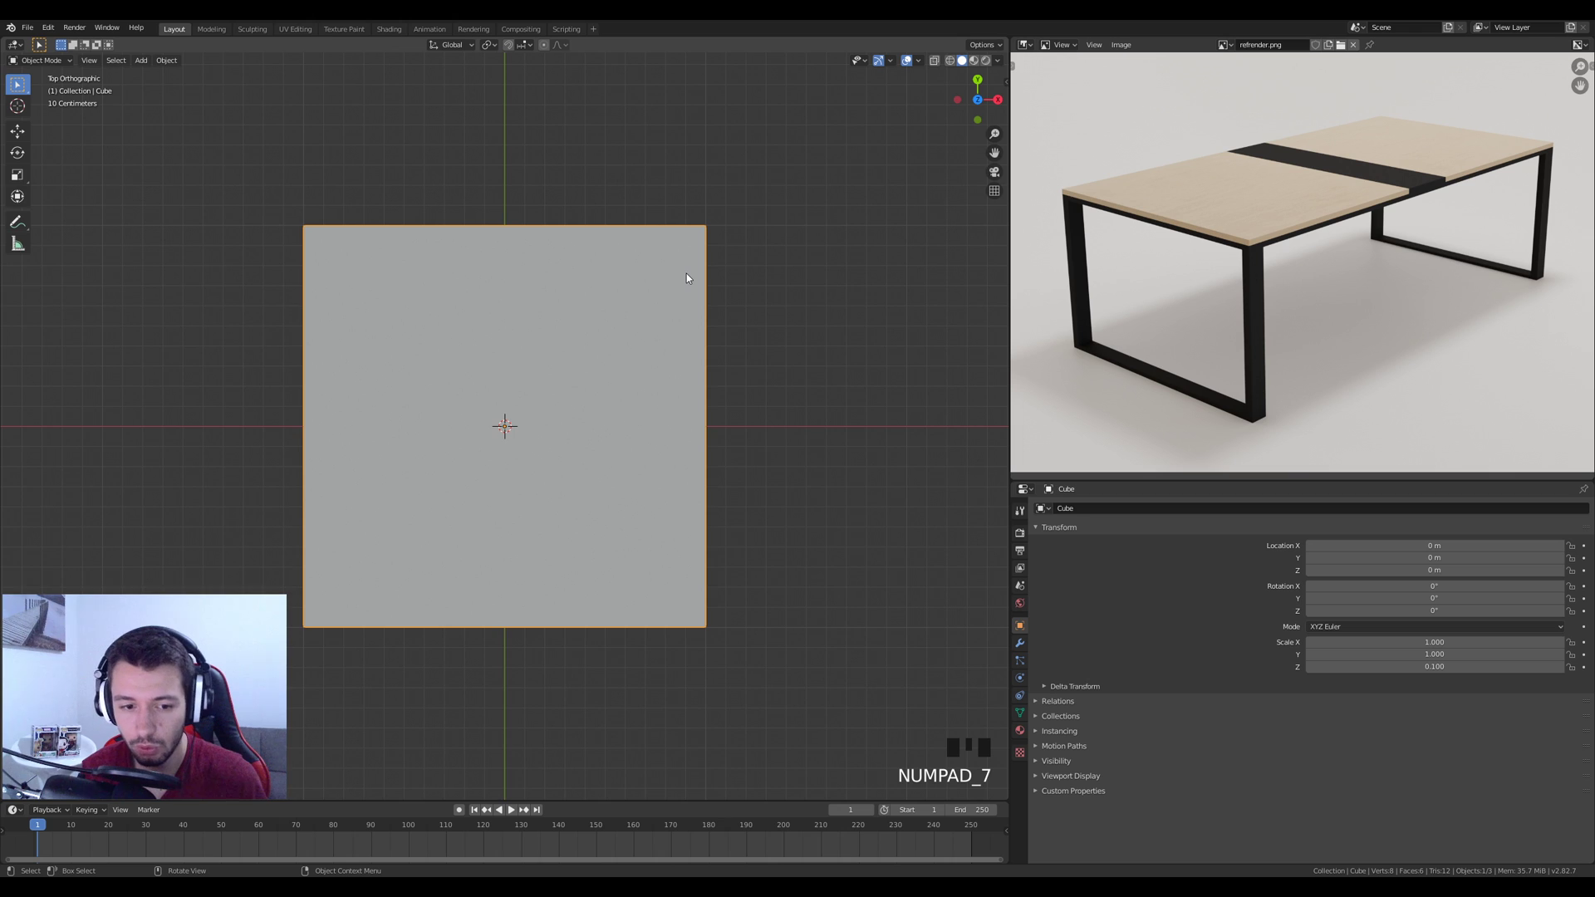
pyautogui.scroll(-5, 498, 416)
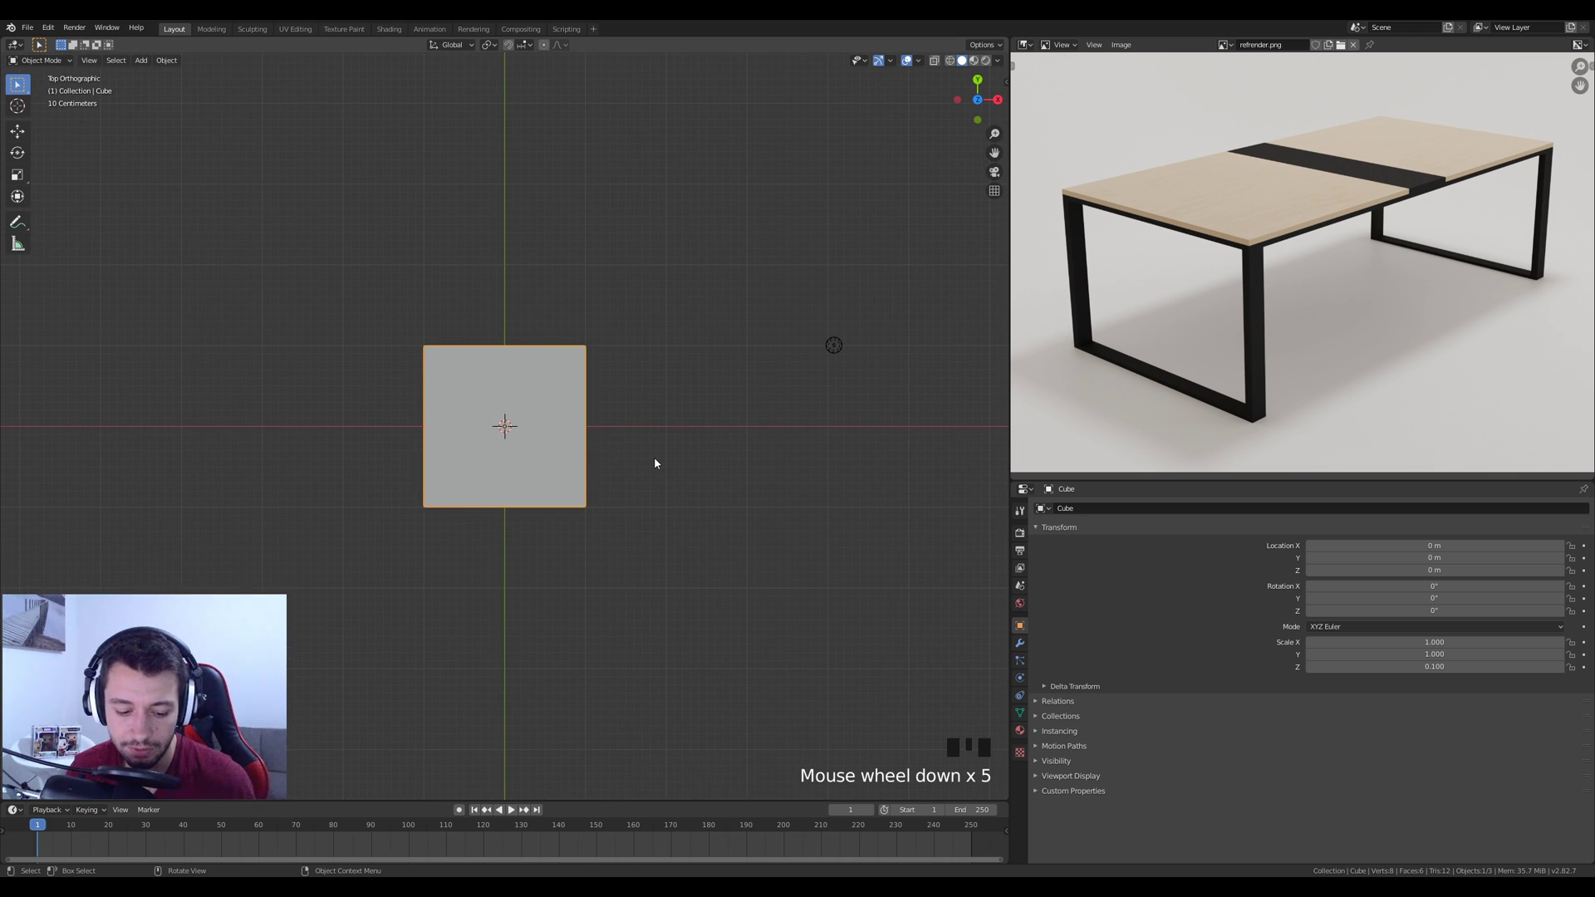
pyautogui.press('s')
pyautogui.press('x')
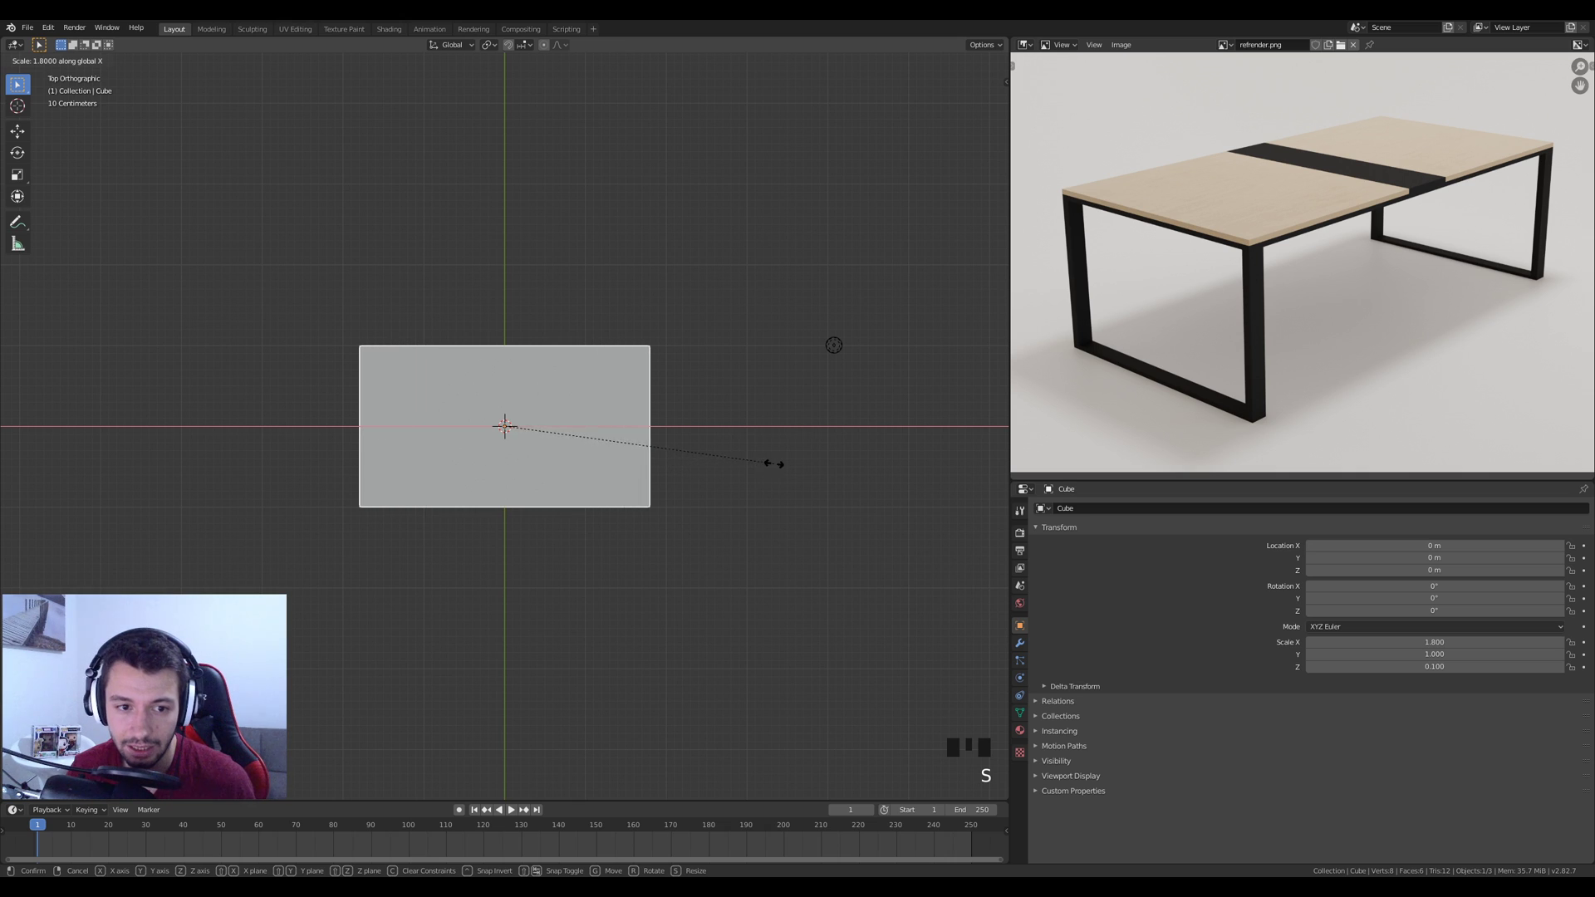
pyautogui.click(810, 465)
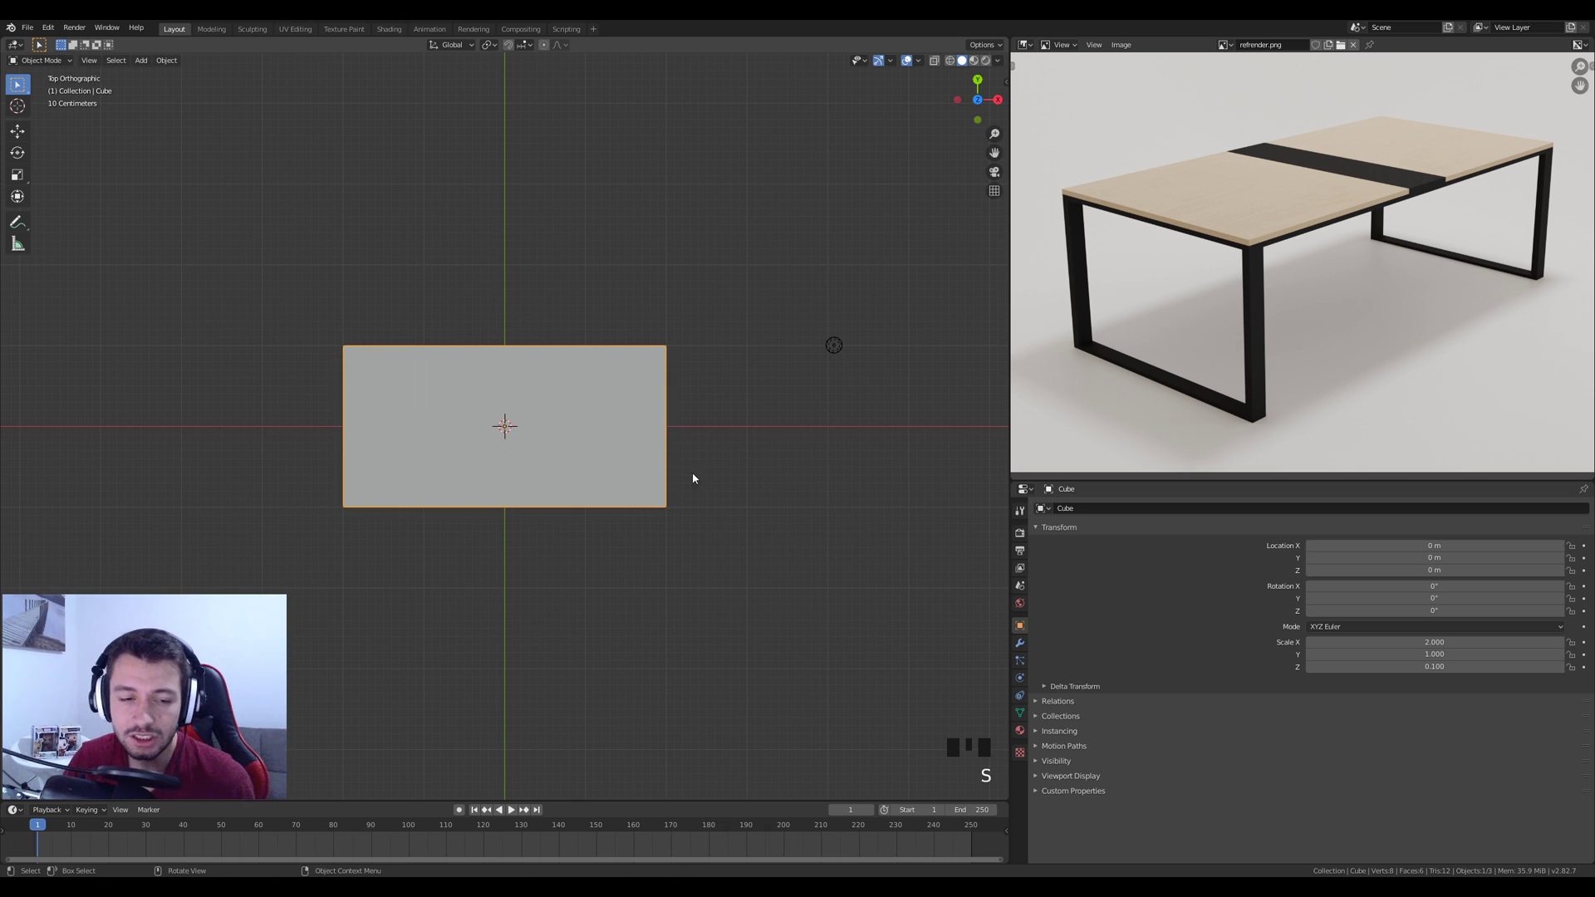
pyautogui.moveTo(702, 292); pyautogui.dragTo(694, 402, button='middle')
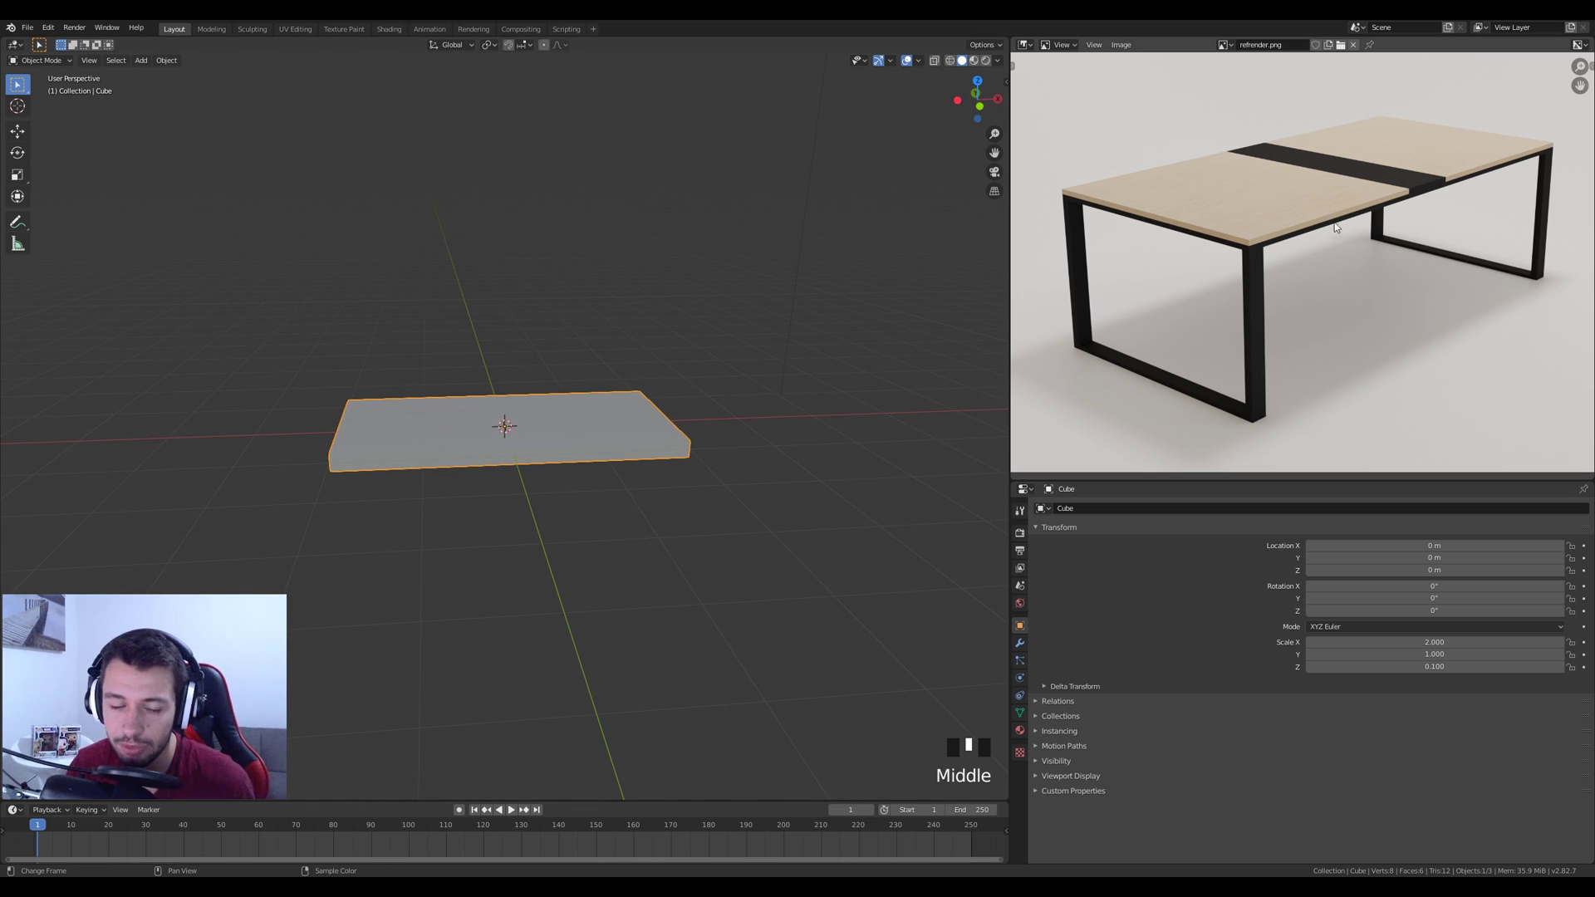
pyautogui.moveTo(588, 416); pyautogui.dragTo(587, 384, button='middle')
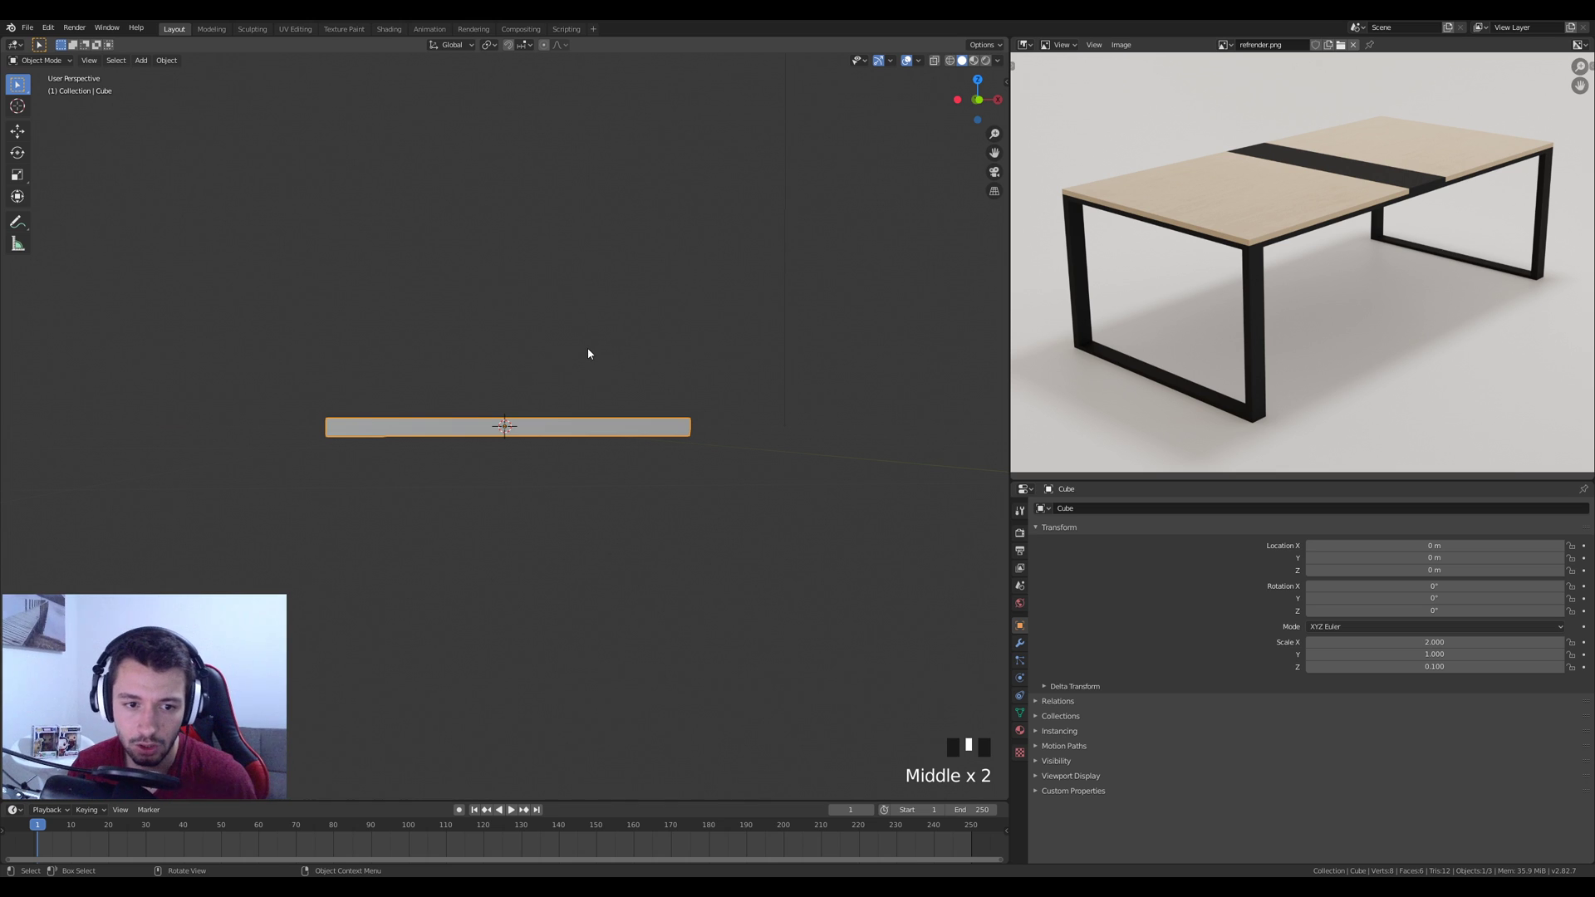
pyautogui.scroll(-2, 680, 443)
pyautogui.moveTo(680, 444); pyautogui.dragTo(681, 370, button='middle')
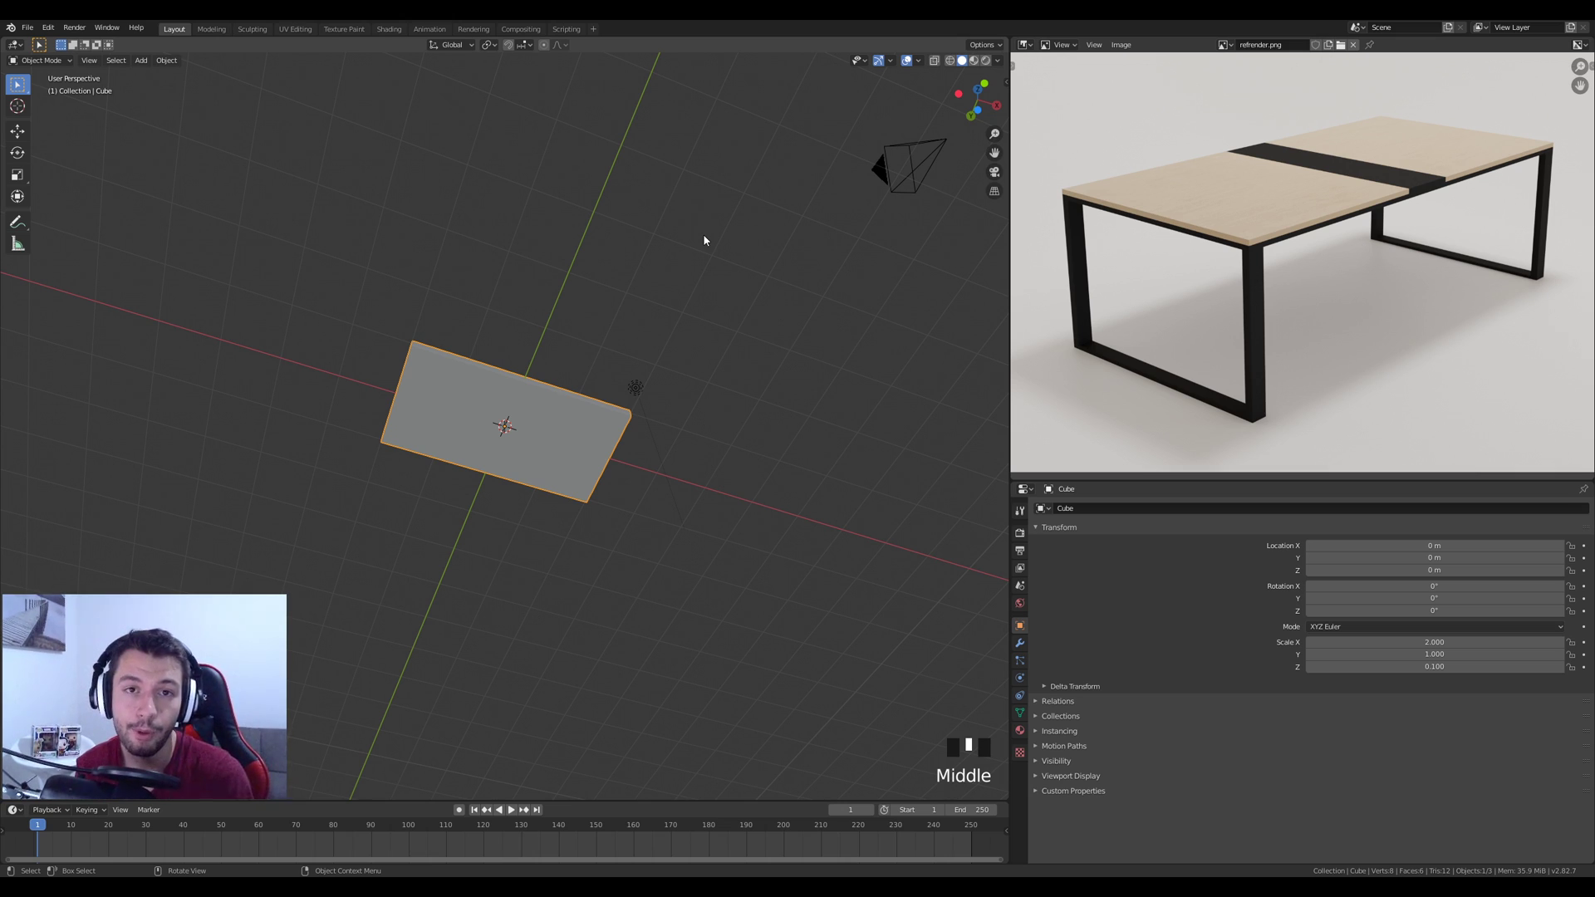
# In top view, enter Edit Mode and add two evenly spaced loop cuts across the slab's width
pyautogui.press('KP_7')
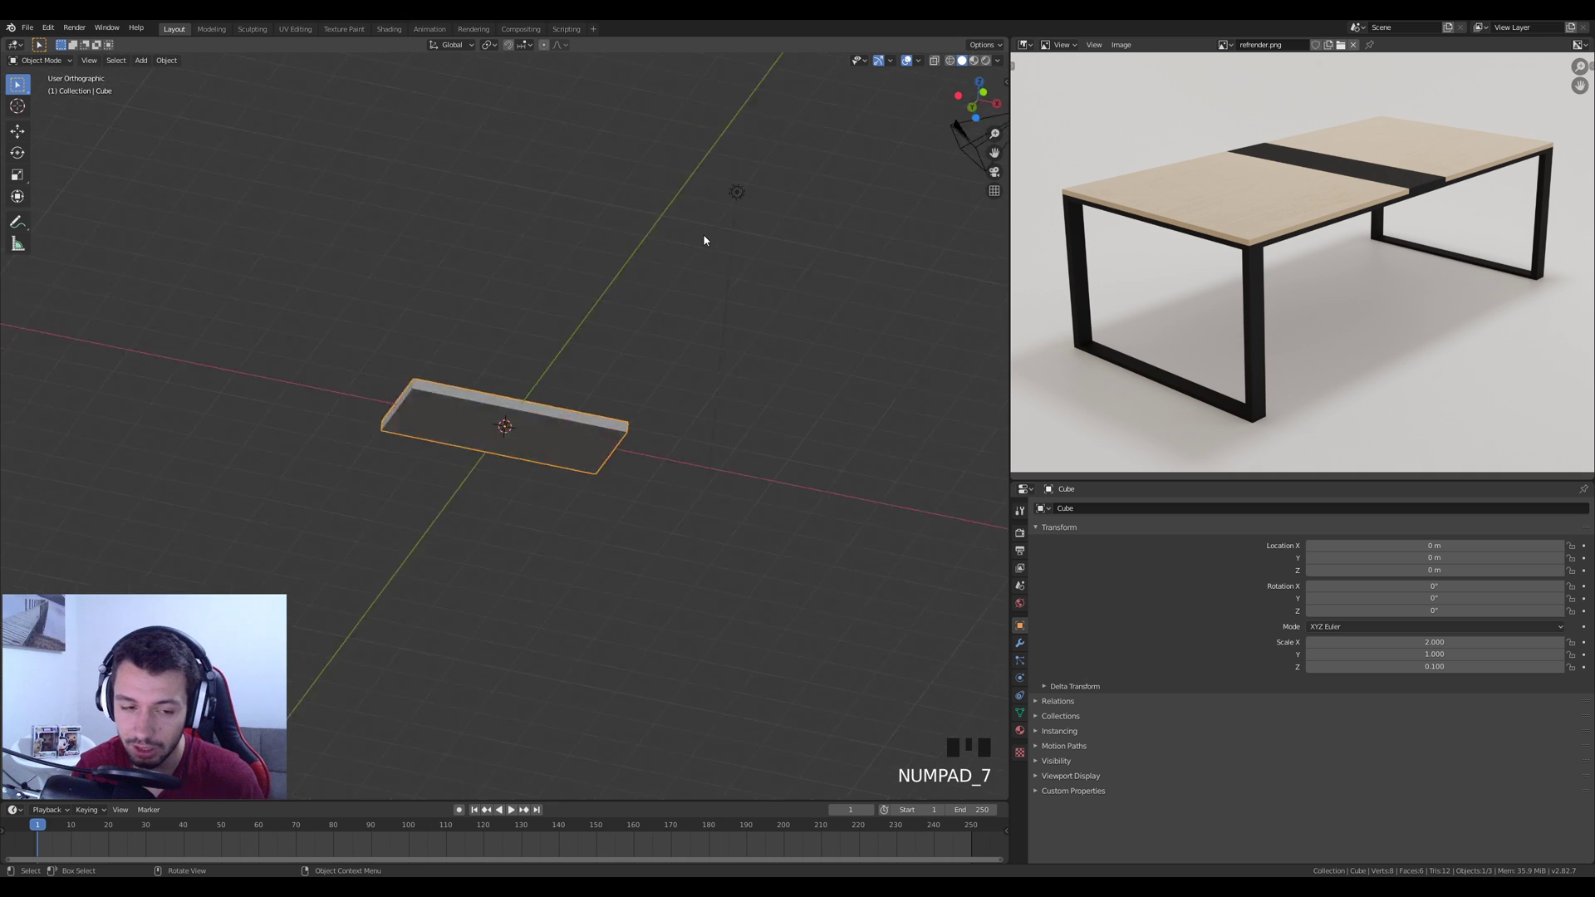
pyautogui.press('Tab')
pyautogui.scroll(3, 457, 386)
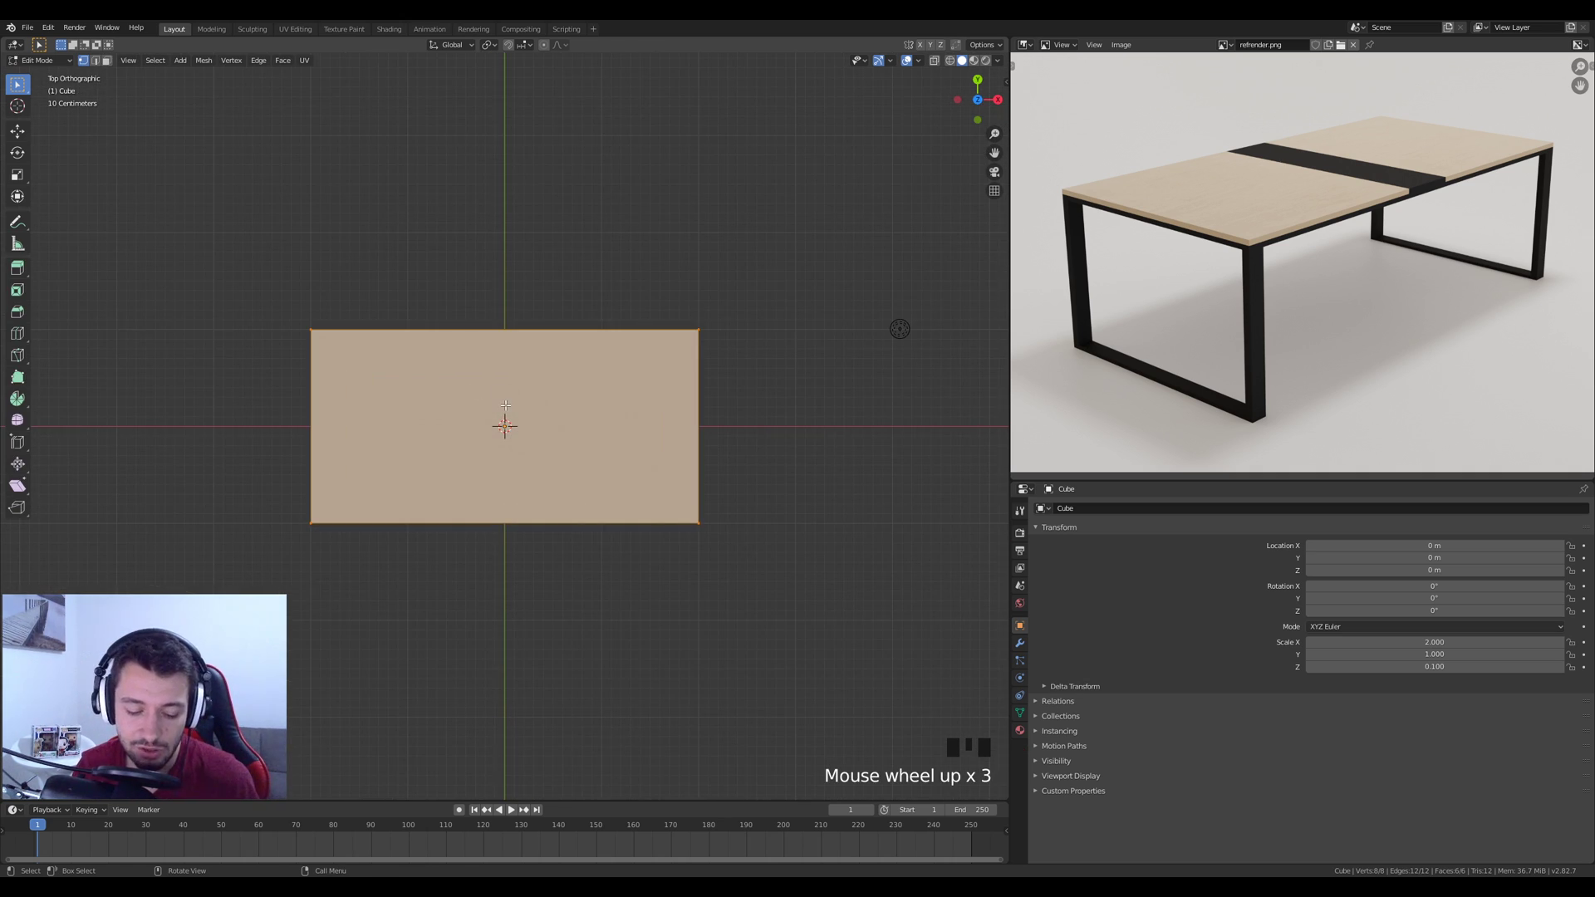
pyautogui.hotkey('ctrl', 'r')
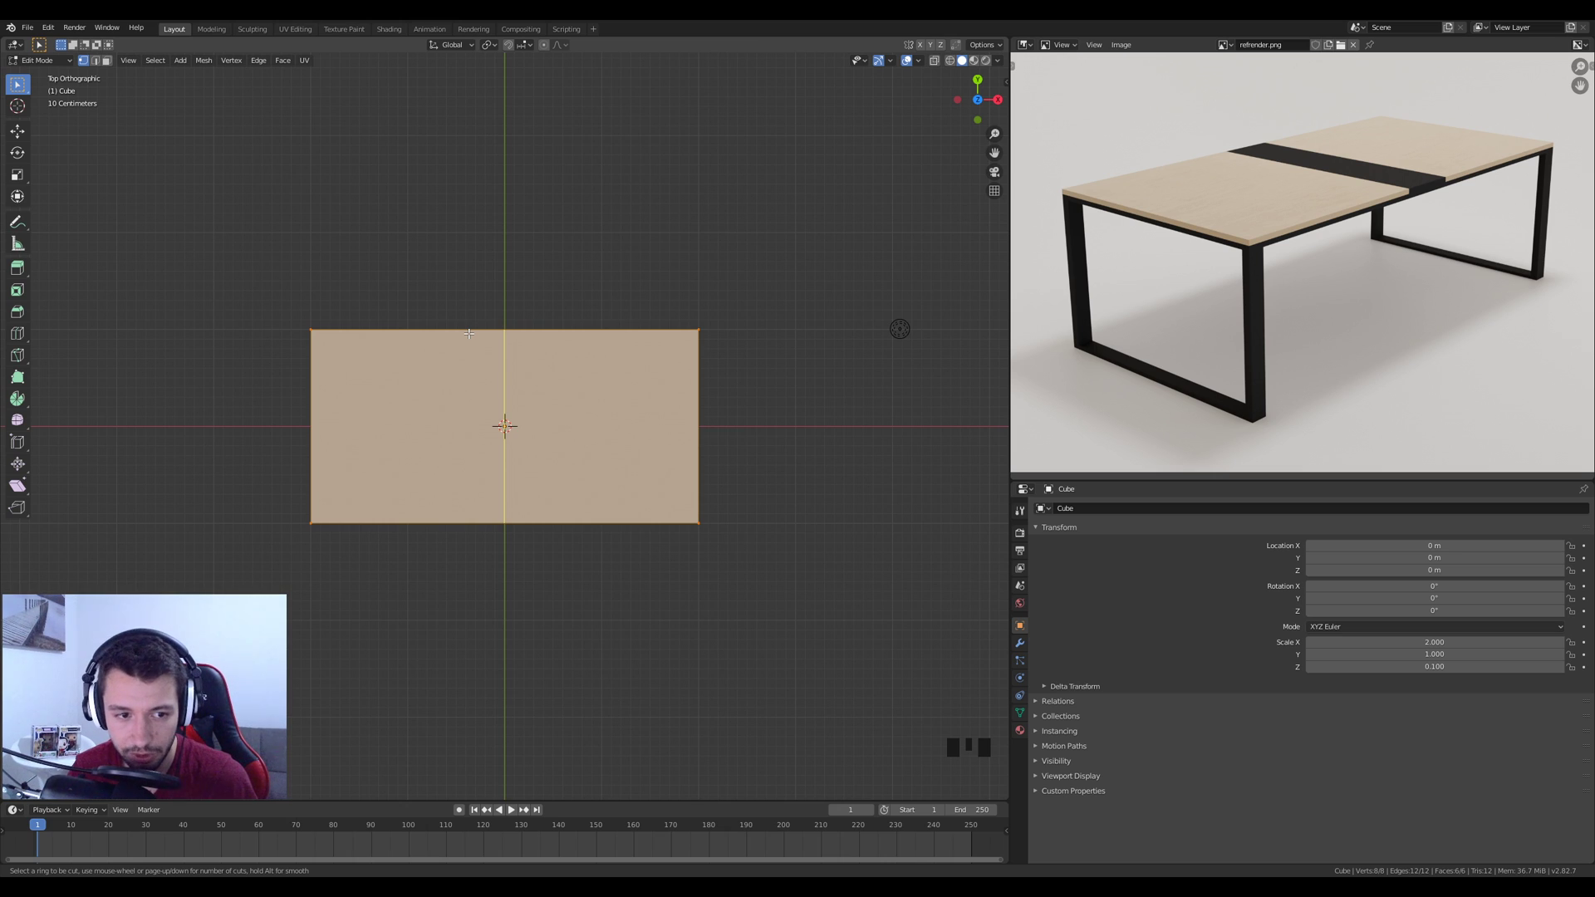
pyautogui.scroll(1, 469, 333)
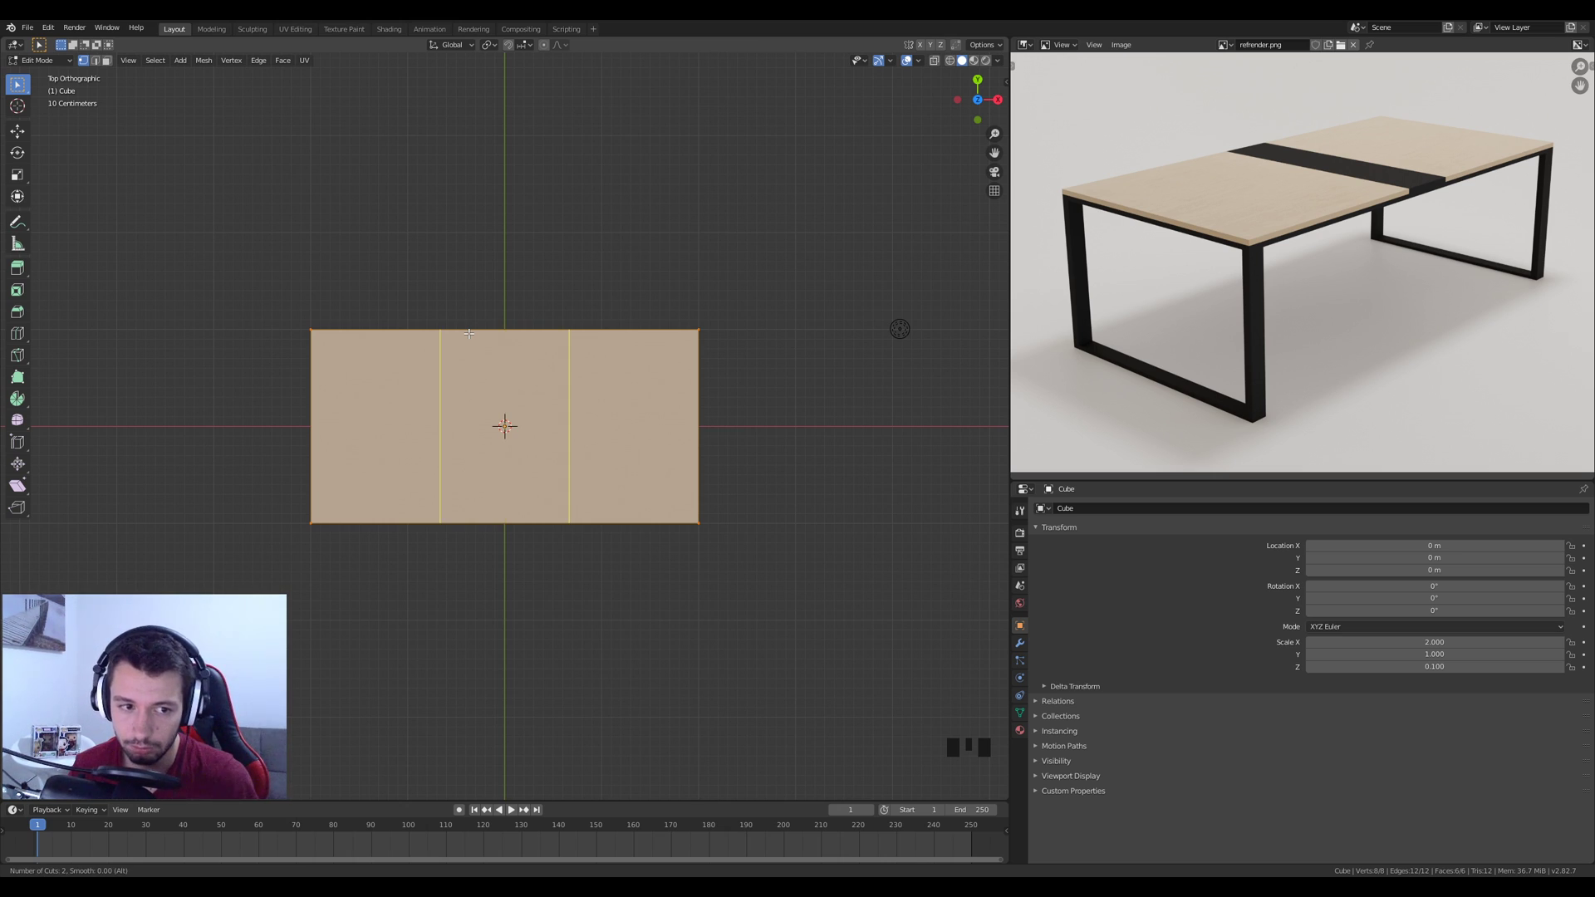
pyautogui.click(468, 333)
pyautogui.rightClick(468, 333)
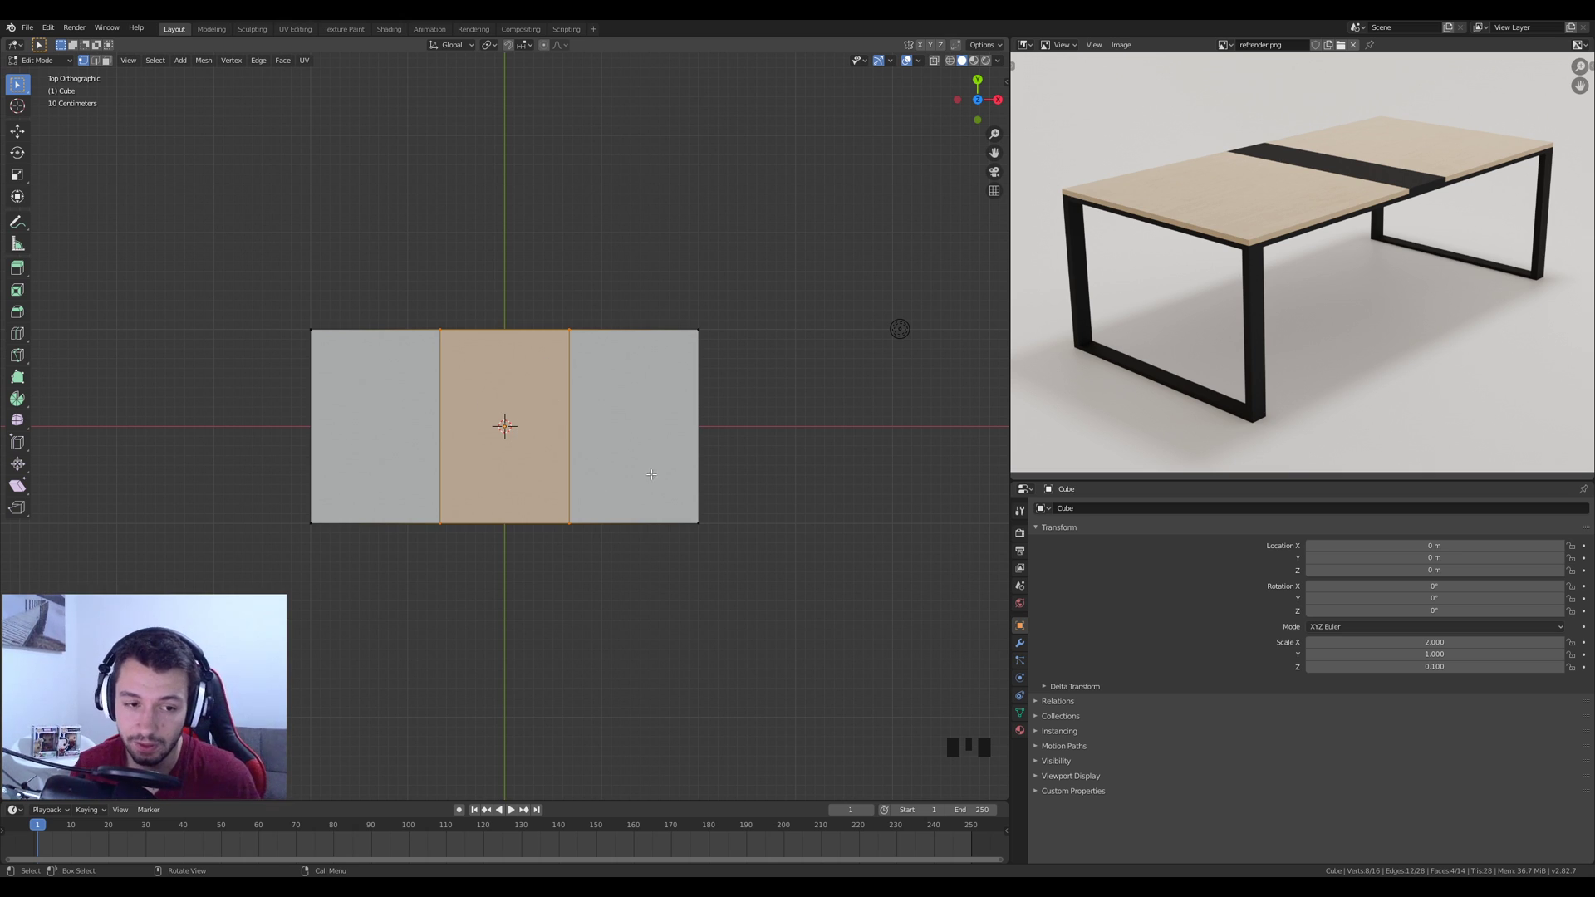
# Spread the two crosswise loop cuts apart by scaling them along X until they lie near the slab's short ends
pyautogui.press('s')
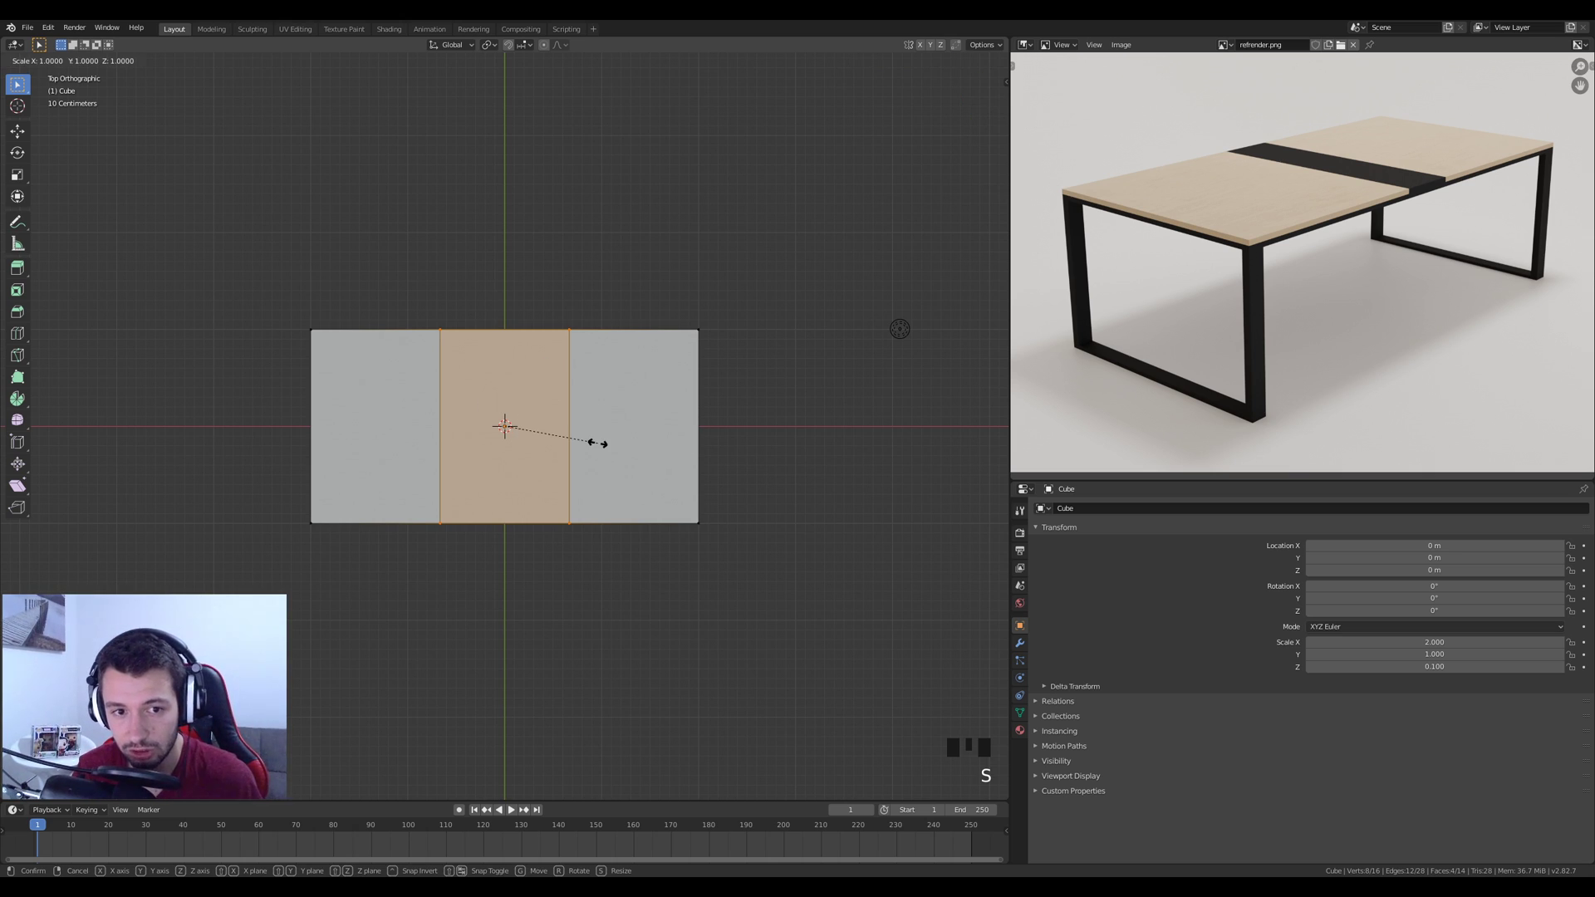
pyautogui.press('x')
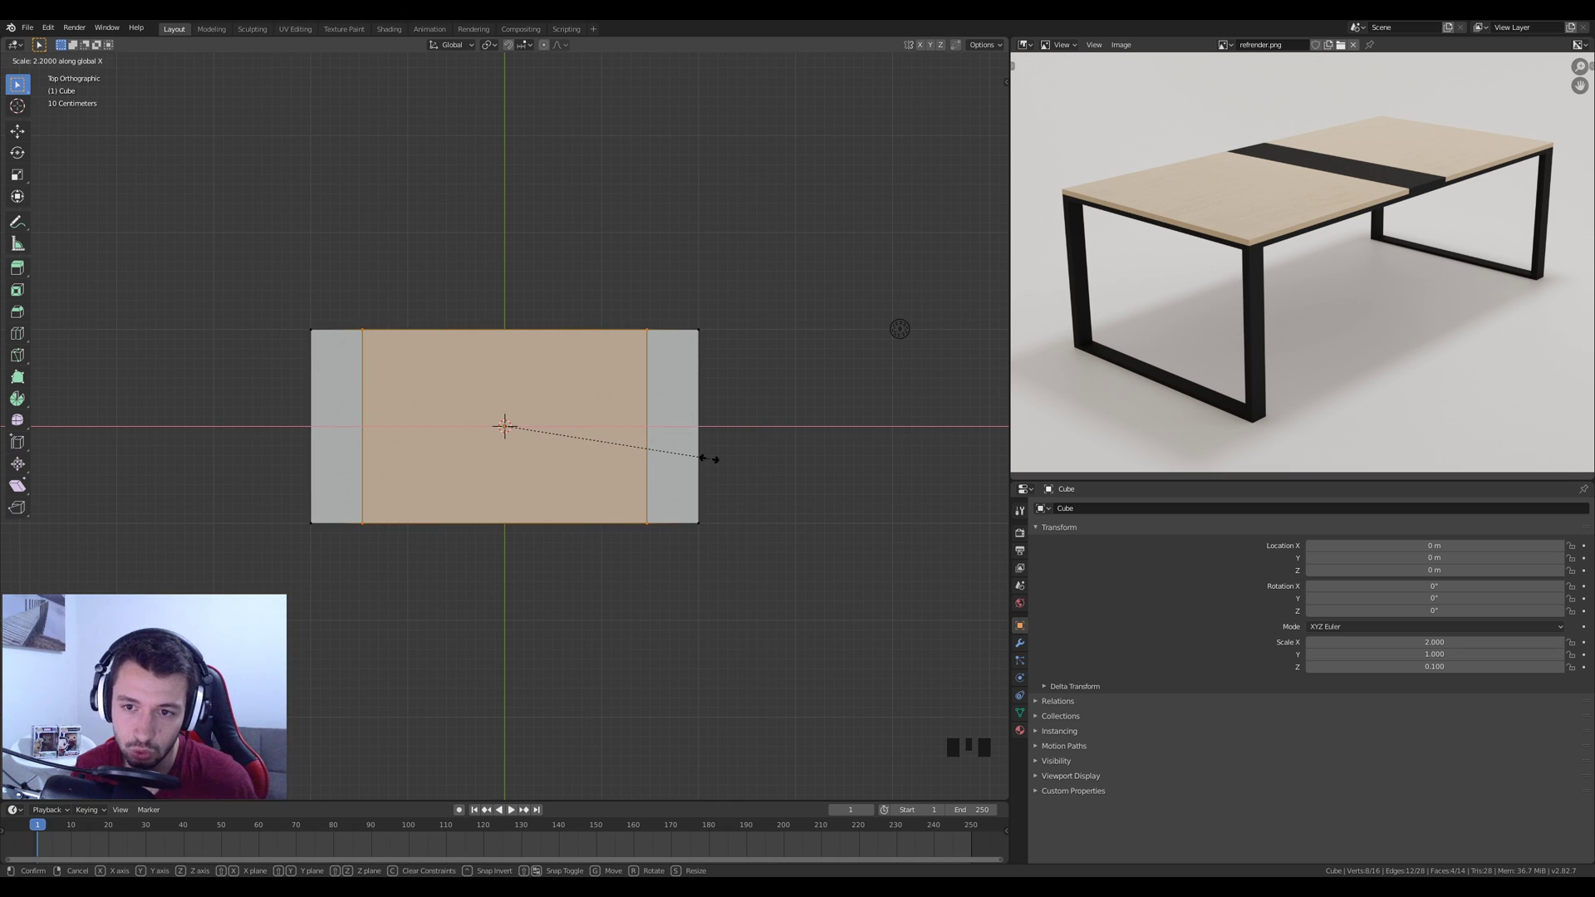
pyautogui.click(755, 460)
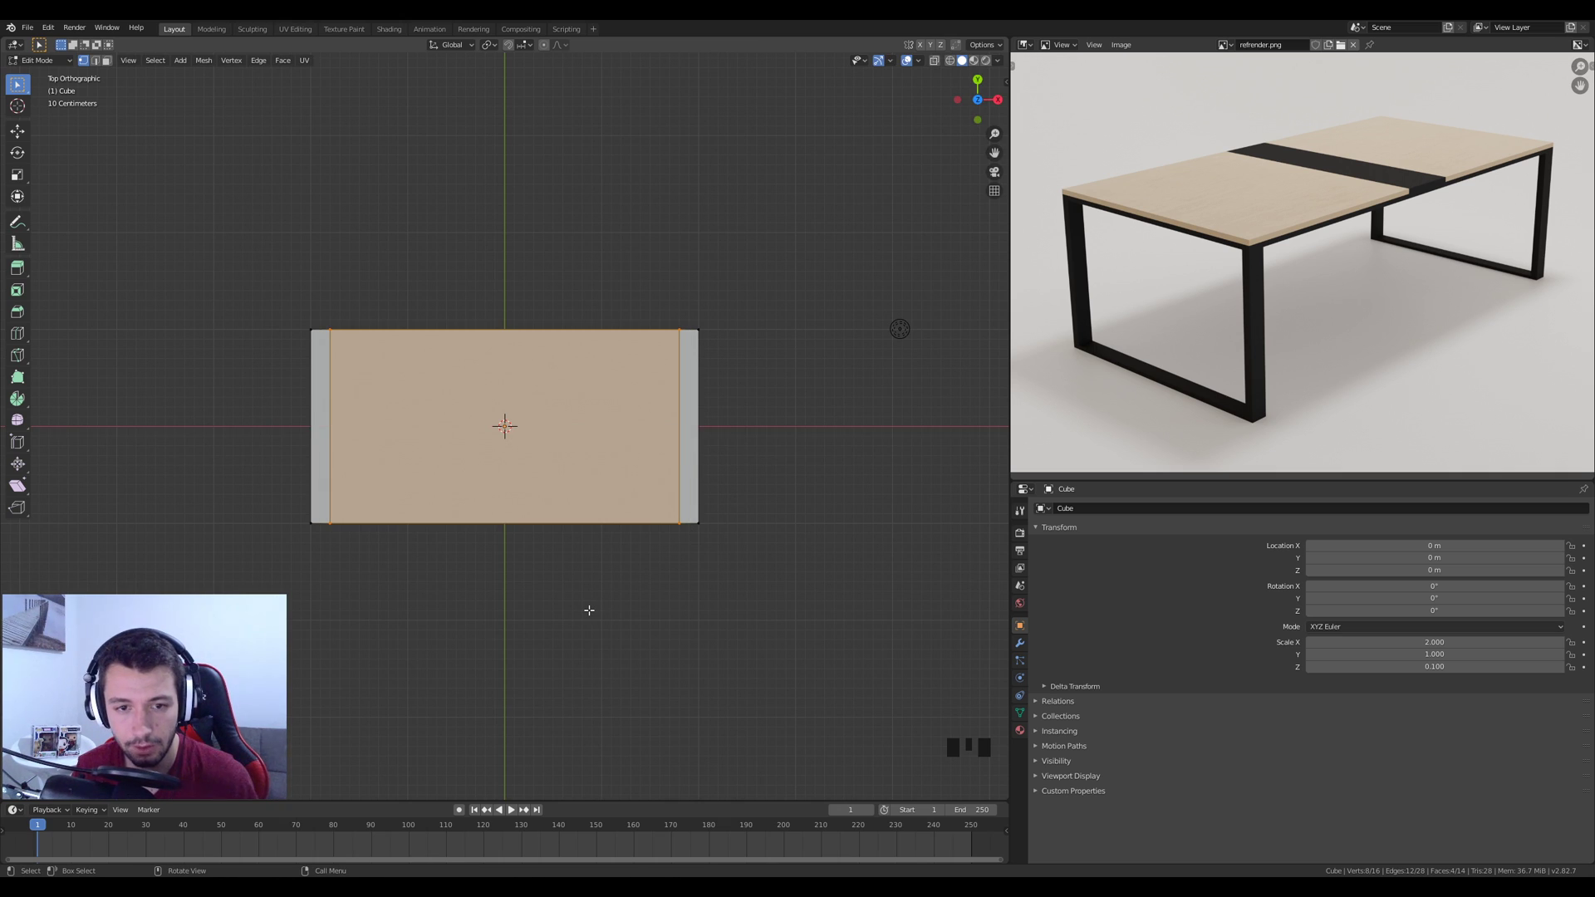
pyautogui.scroll(2, 628, 561)
pyautogui.press('s')
pyautogui.press('x')
pyautogui.rightClick(868, 460)
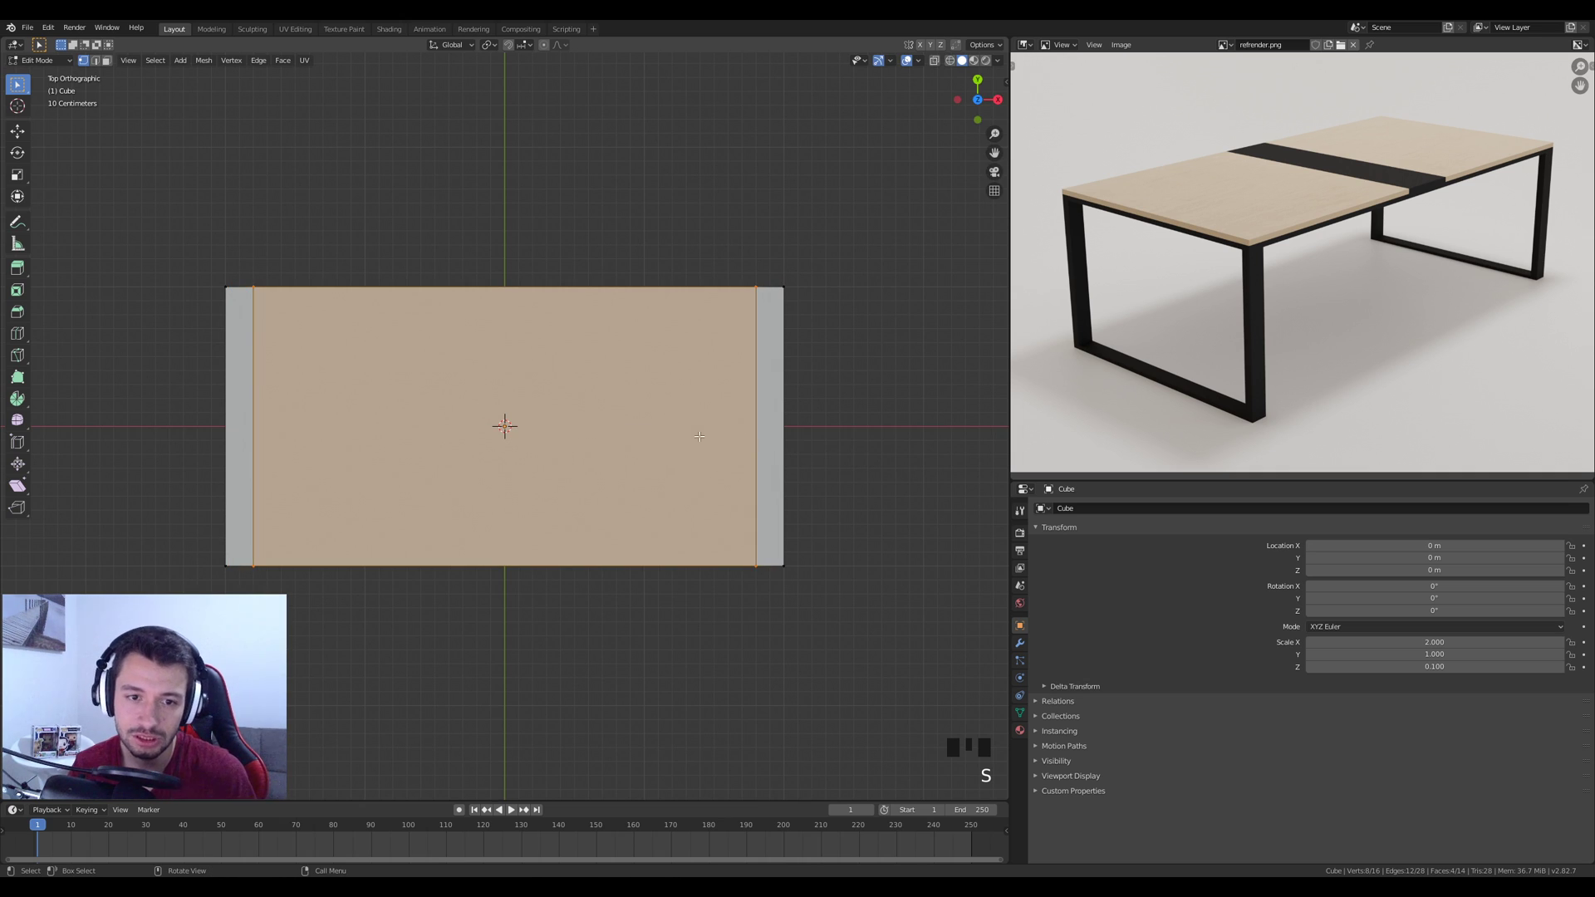
pyautogui.scroll(-2, 607, 419)
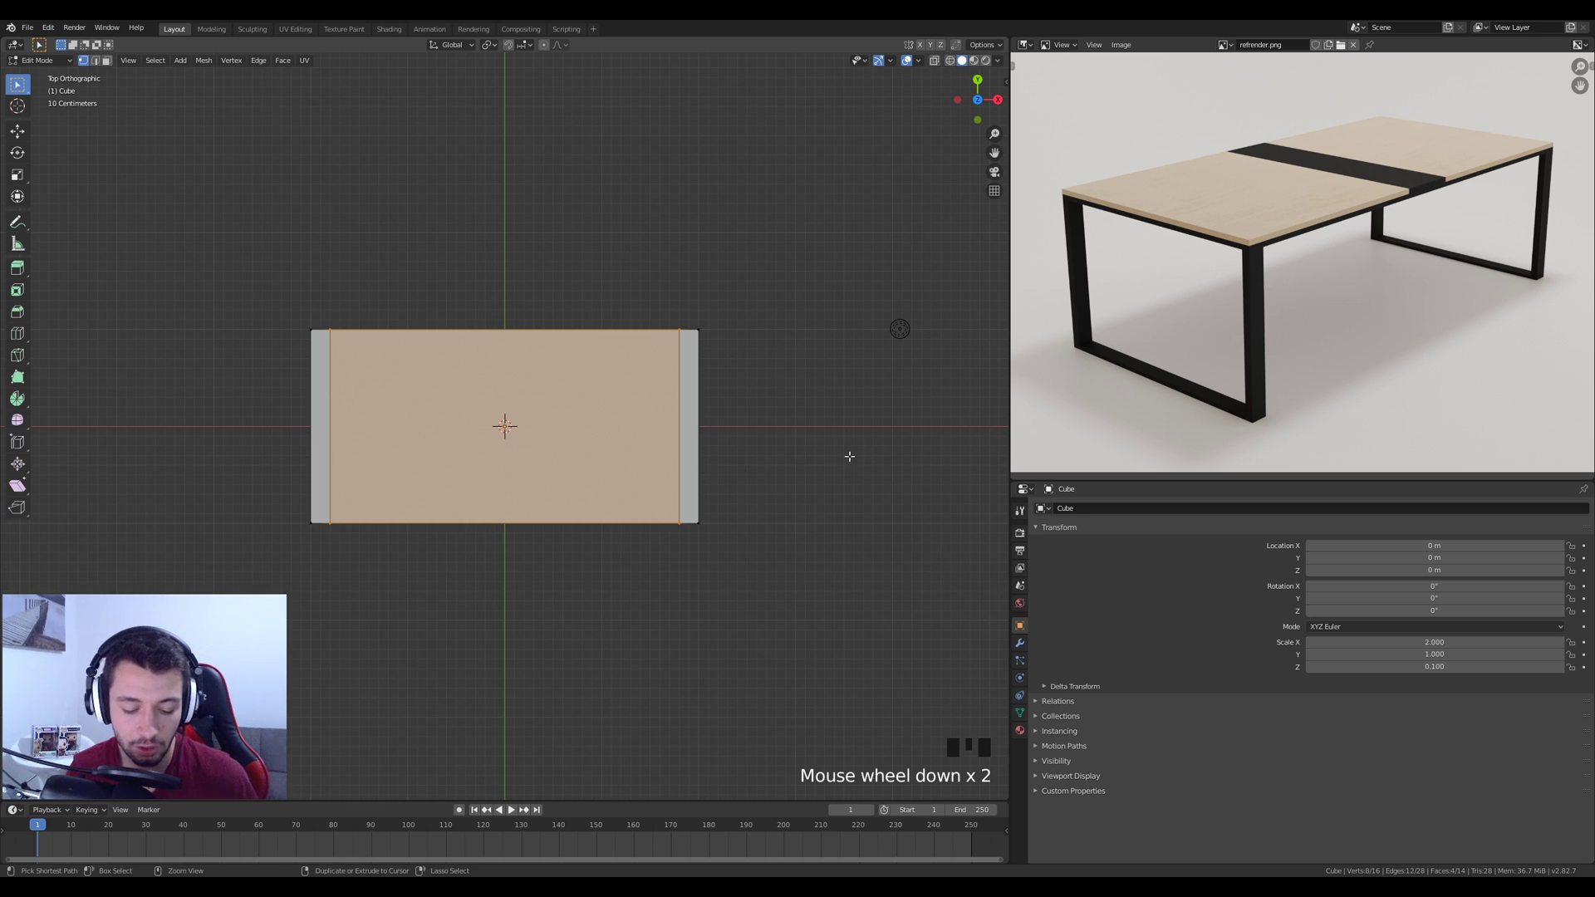
# Add two lengthwise loop cuts to the slab and scale them along Y until they lie close to its long edges
pyautogui.hotkey('ctrl', 'r')
pyautogui.click(683, 443)
pyautogui.rightClick(684, 443)
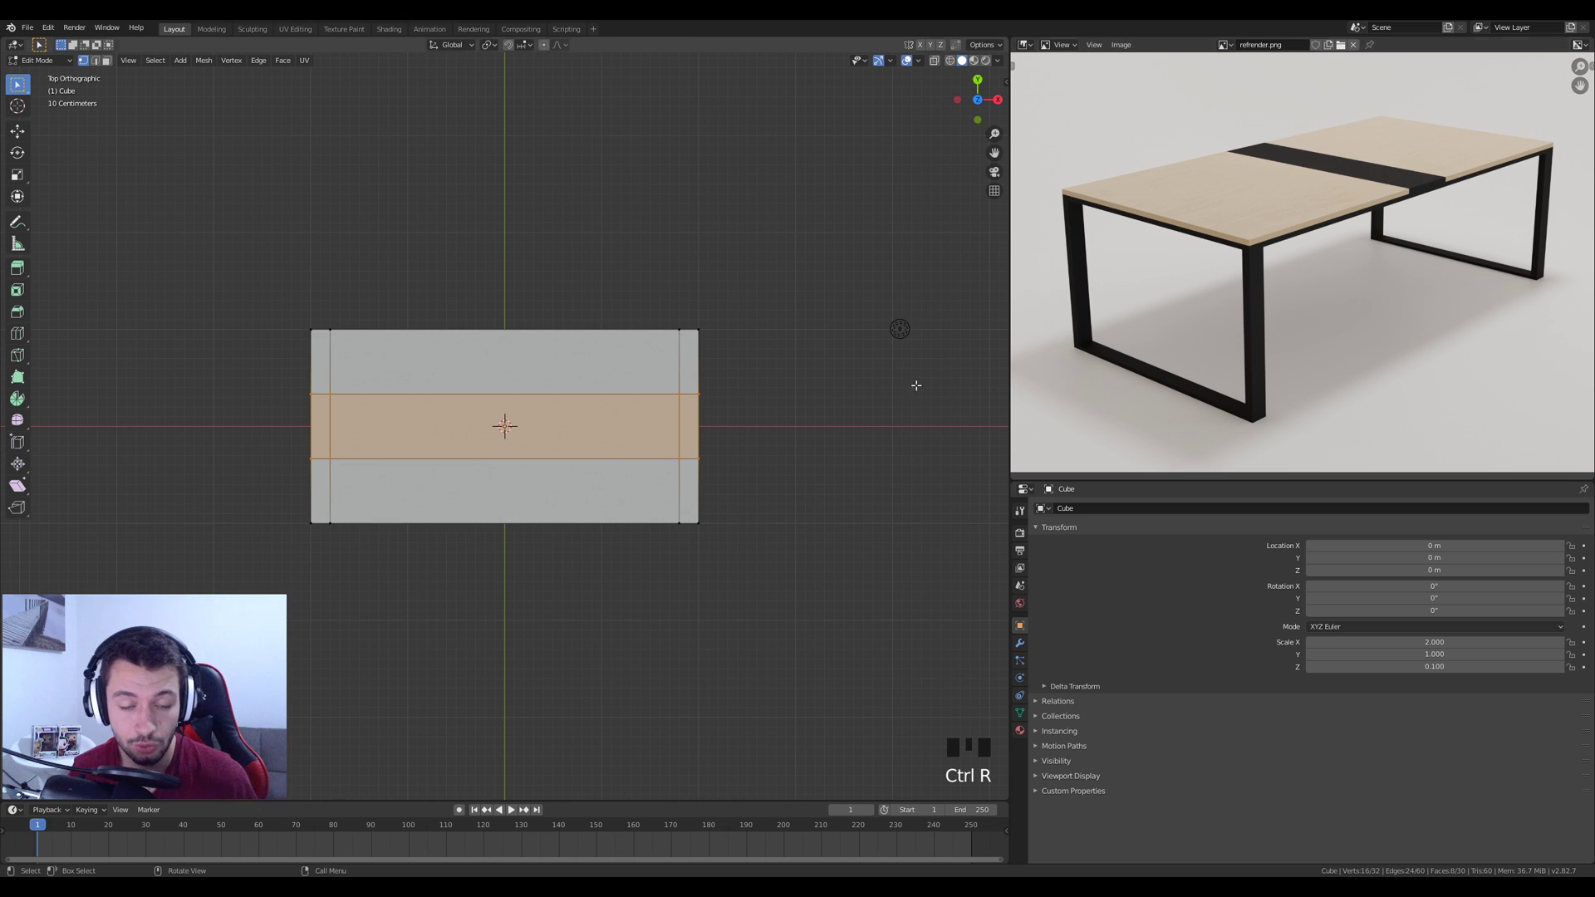
pyautogui.press('s')
pyautogui.press('y')
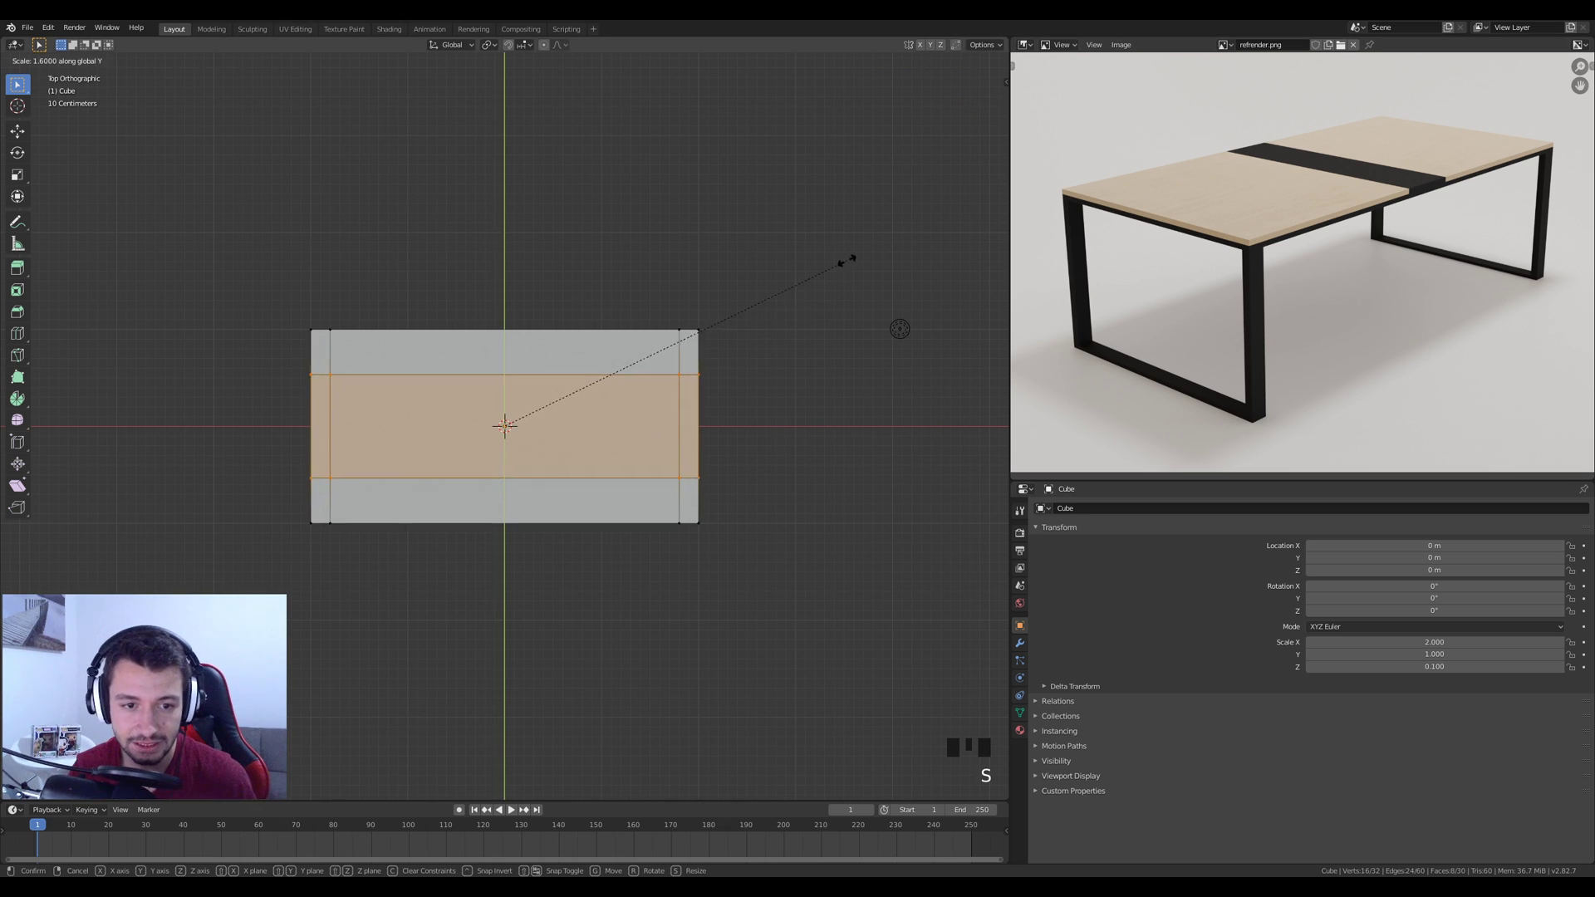
pyautogui.click(108, 163)
pyautogui.click(330, 329)
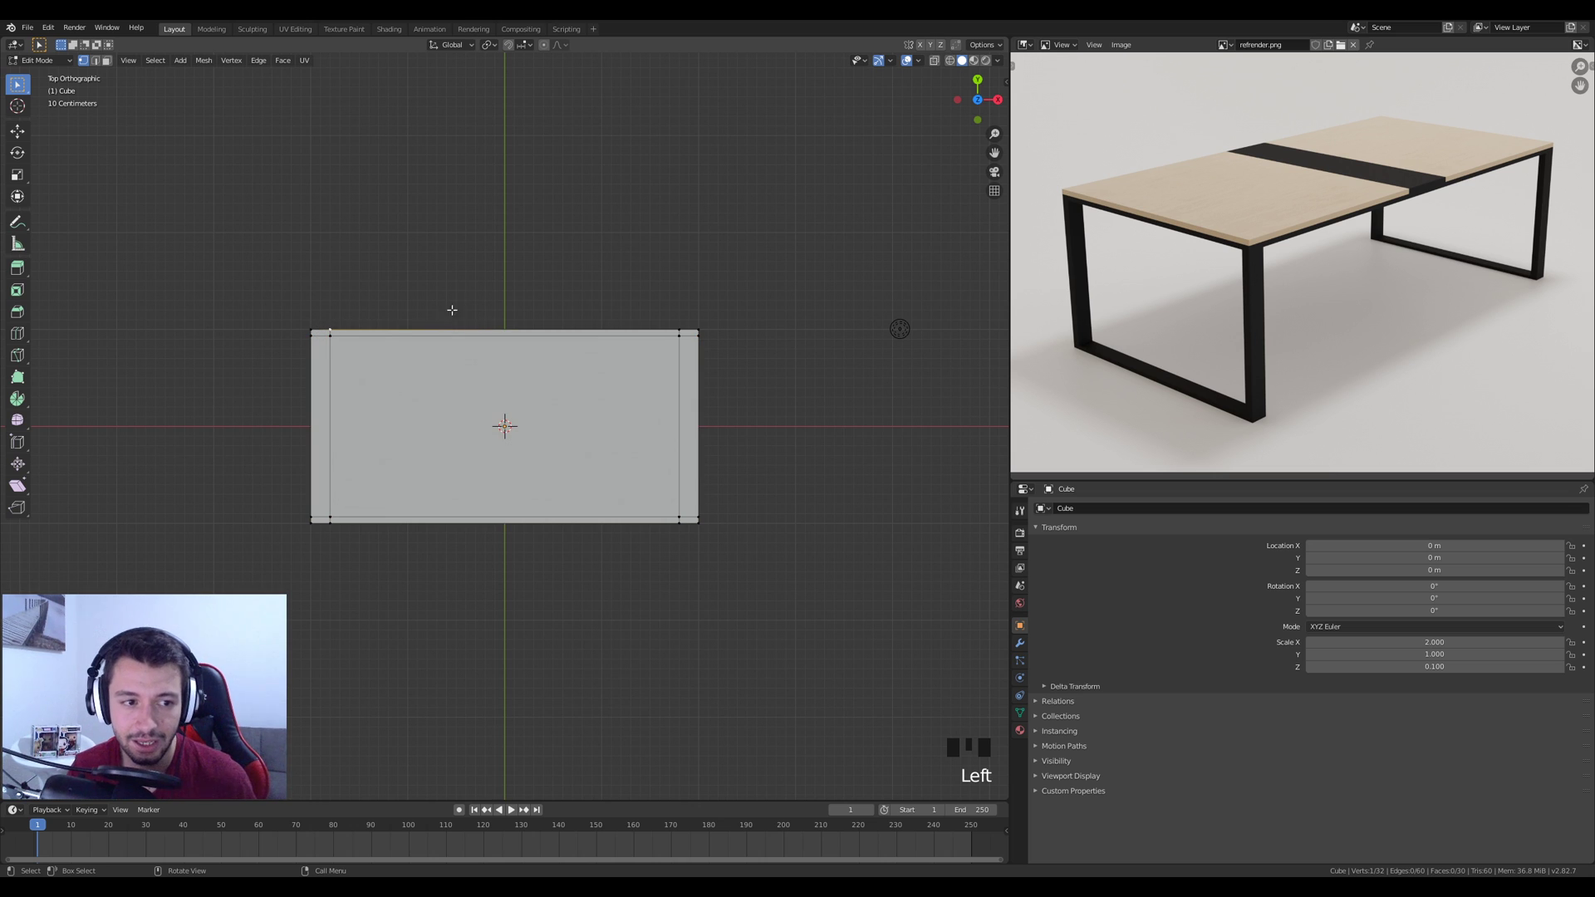
# Select the four small corner faces on the slab's underside in face mode and extrude them downward into table legs
pyautogui.moveTo(459, 334); pyautogui.dragTo(492, 160, button='middle')
pyautogui.click(107, 60)
pyautogui.click(345, 294)
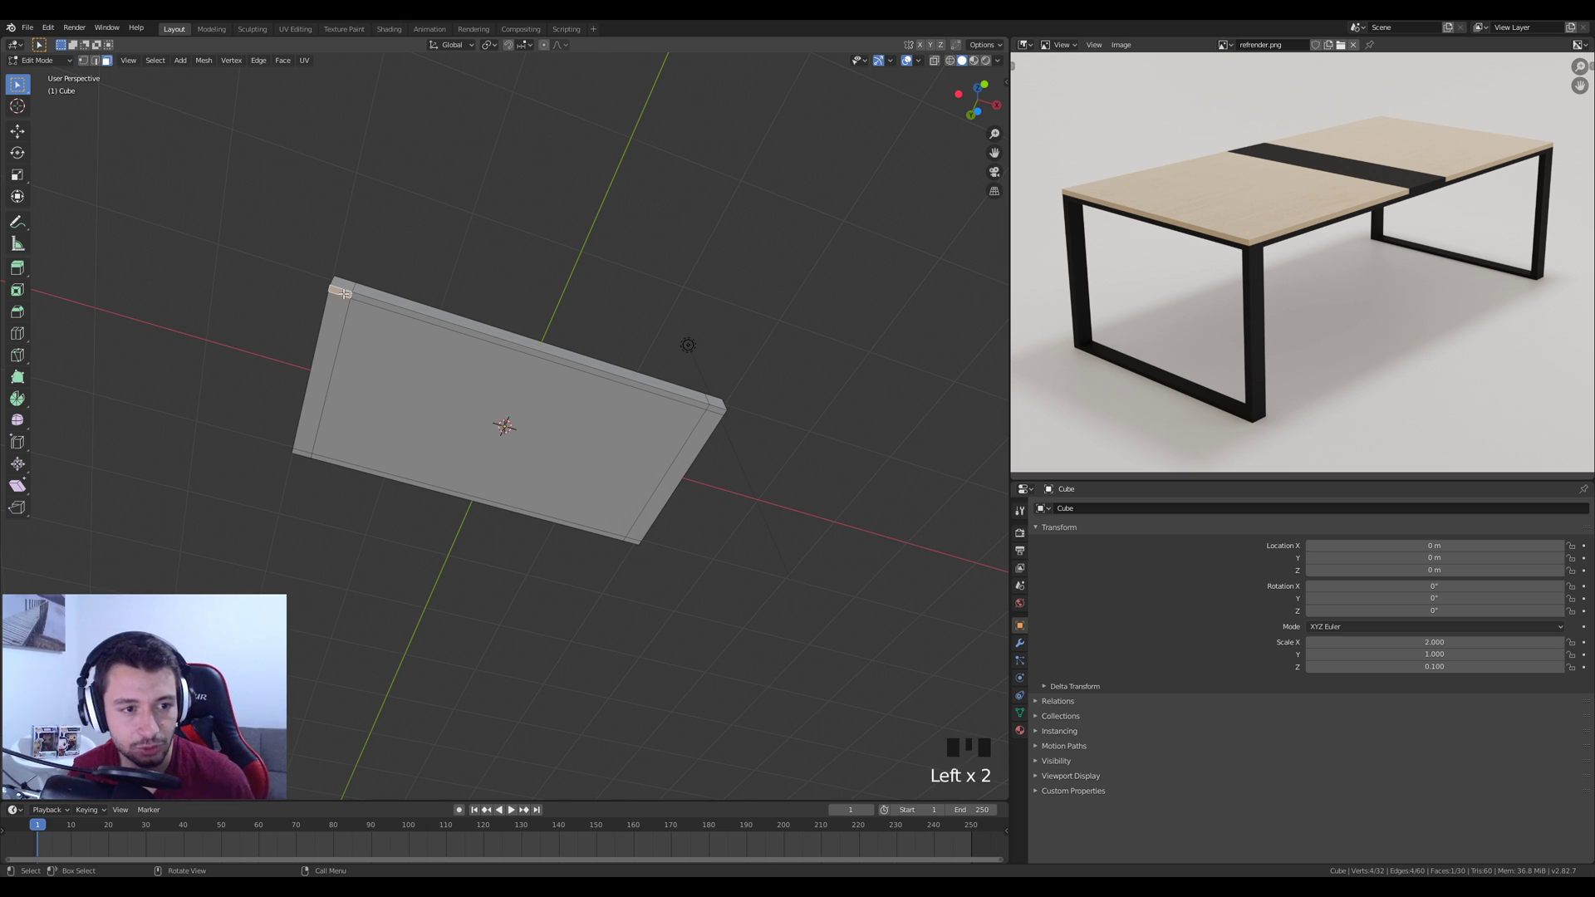
pyautogui.keyDown('shift'); pyautogui.click(718, 409); pyautogui.keyUp('shift')
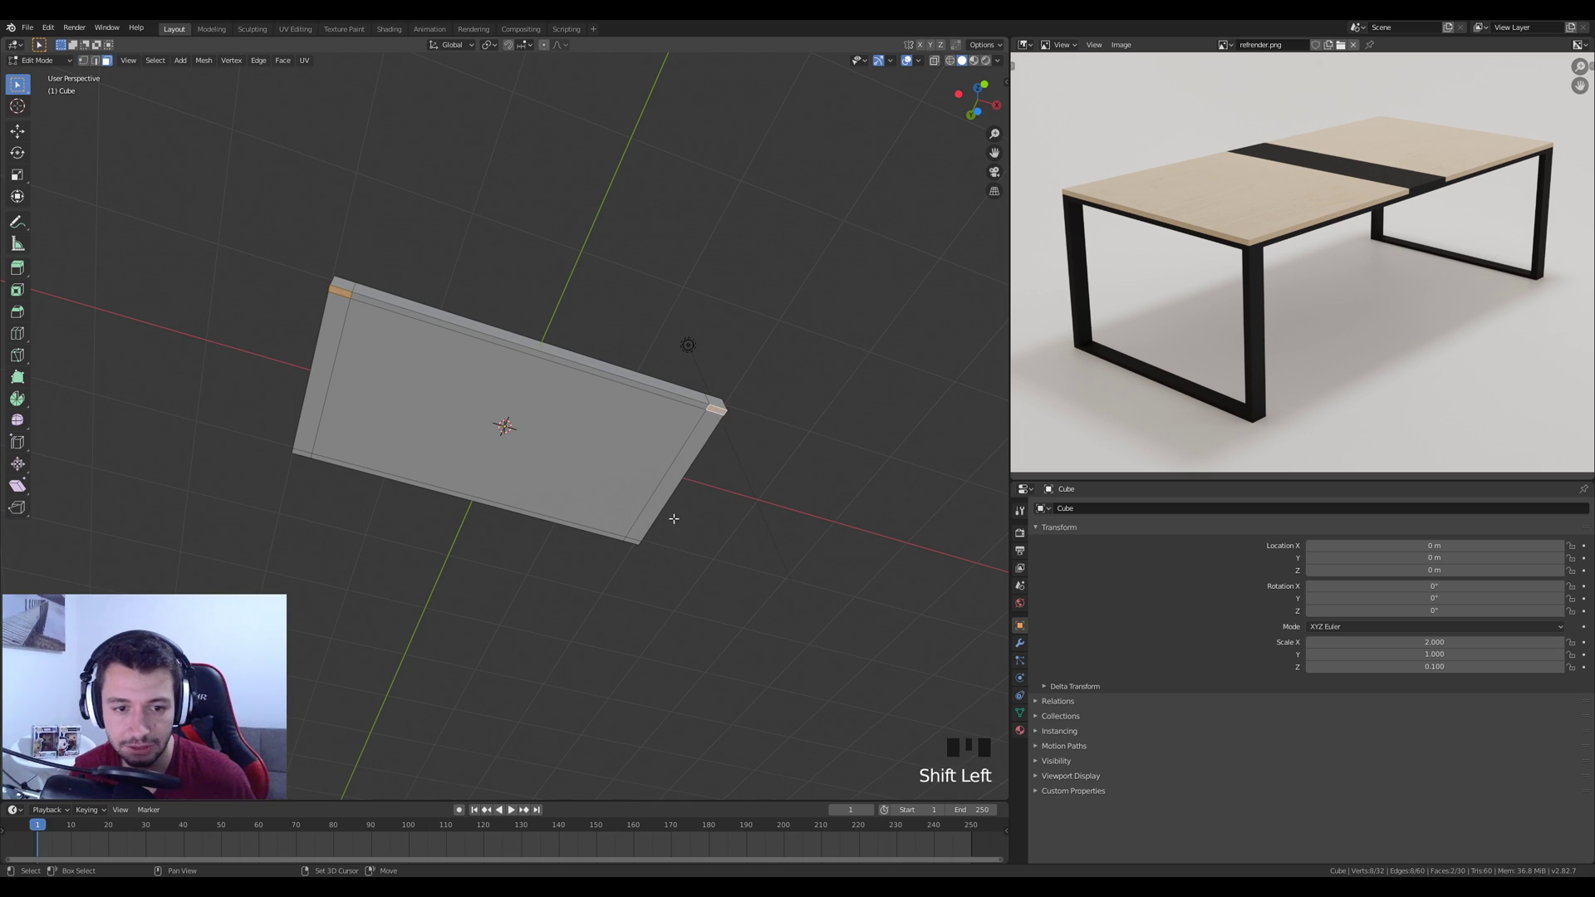
pyautogui.keyDown('shift'); pyautogui.click(632, 540); pyautogui.keyUp('shift')
pyautogui.keyDown('shift'); pyautogui.click(295, 454); pyautogui.keyUp('shift')
pyautogui.moveTo(296, 454); pyautogui.dragTo(523, 498, button='middle')
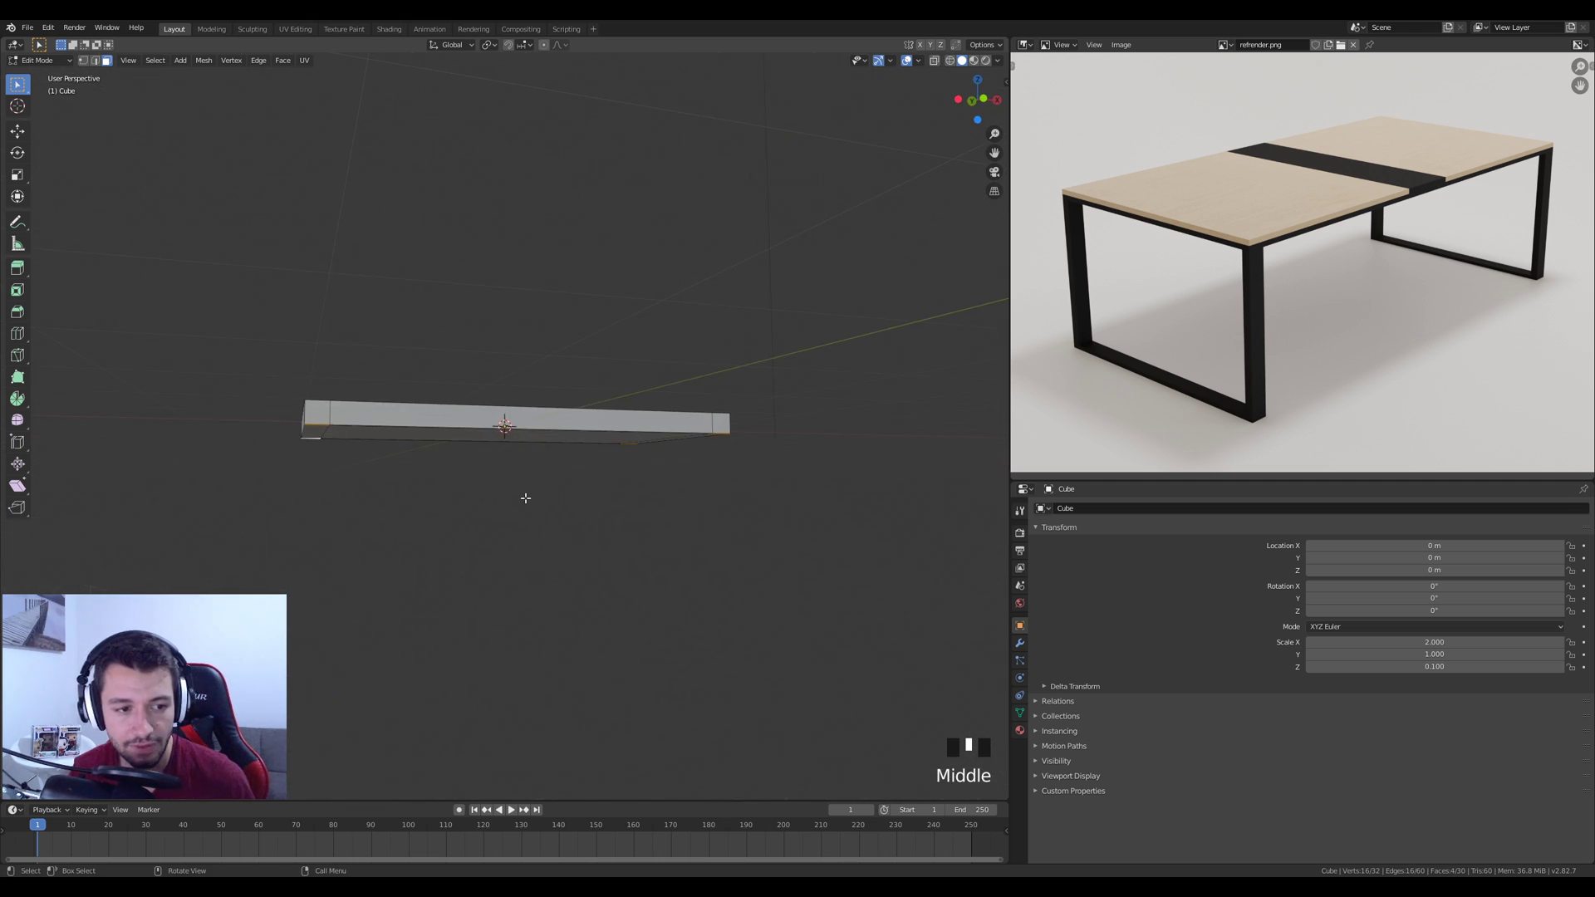
pyautogui.press('e')
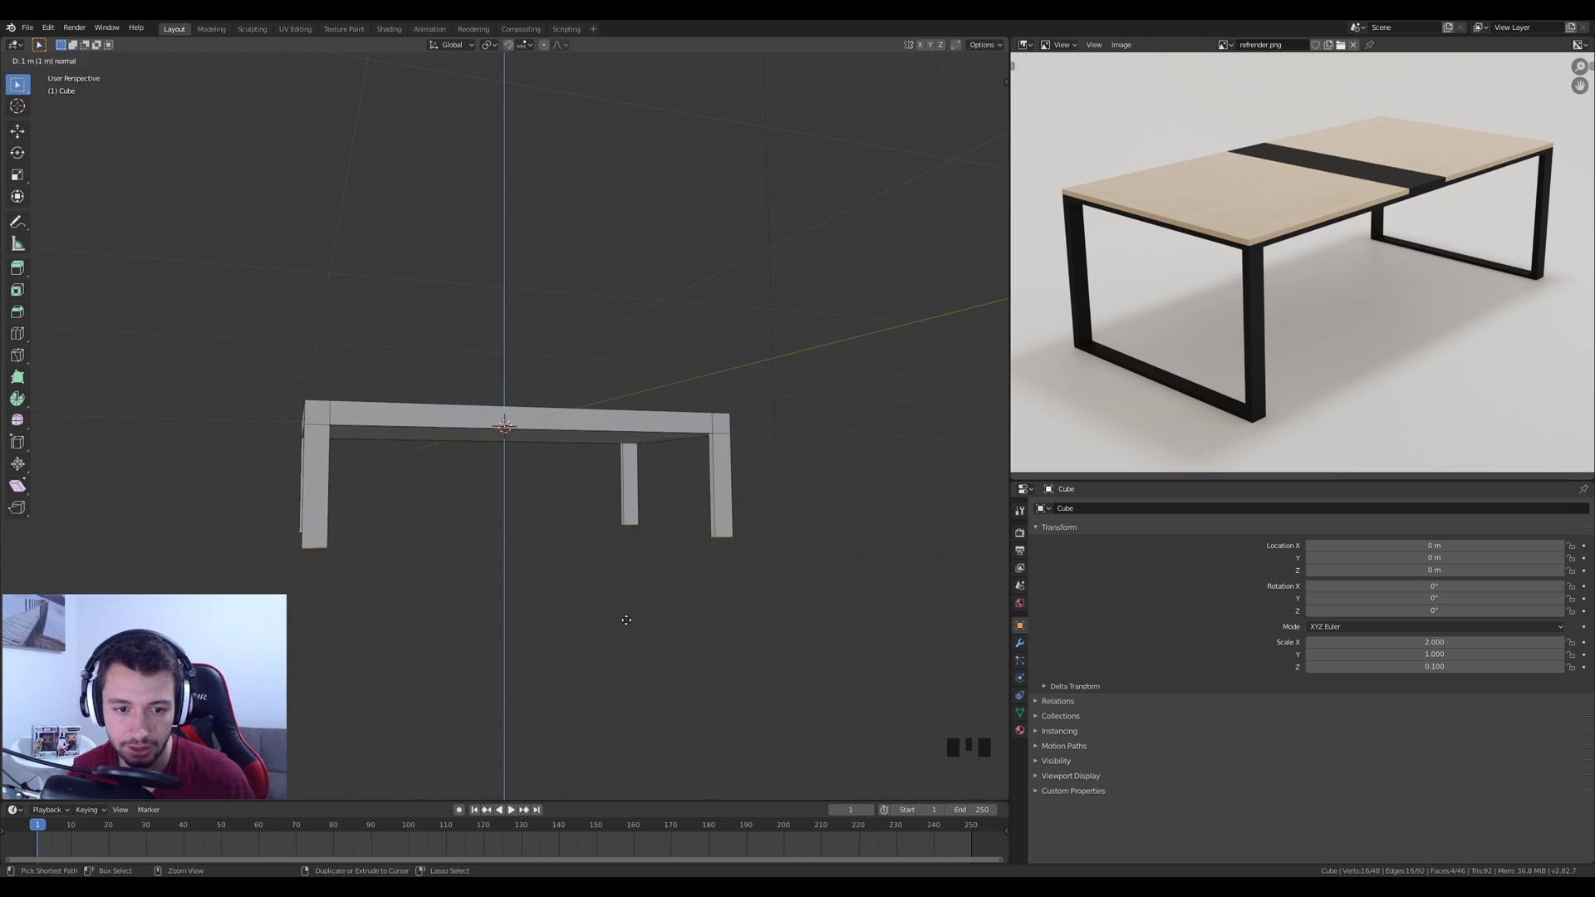
pyautogui.click(626, 623)
# Extrude the bottom faces of all four legs down again by about 0.04 m to form short foot segments
pyautogui.moveTo(626, 623); pyautogui.dragTo(626, 541, button='middle')
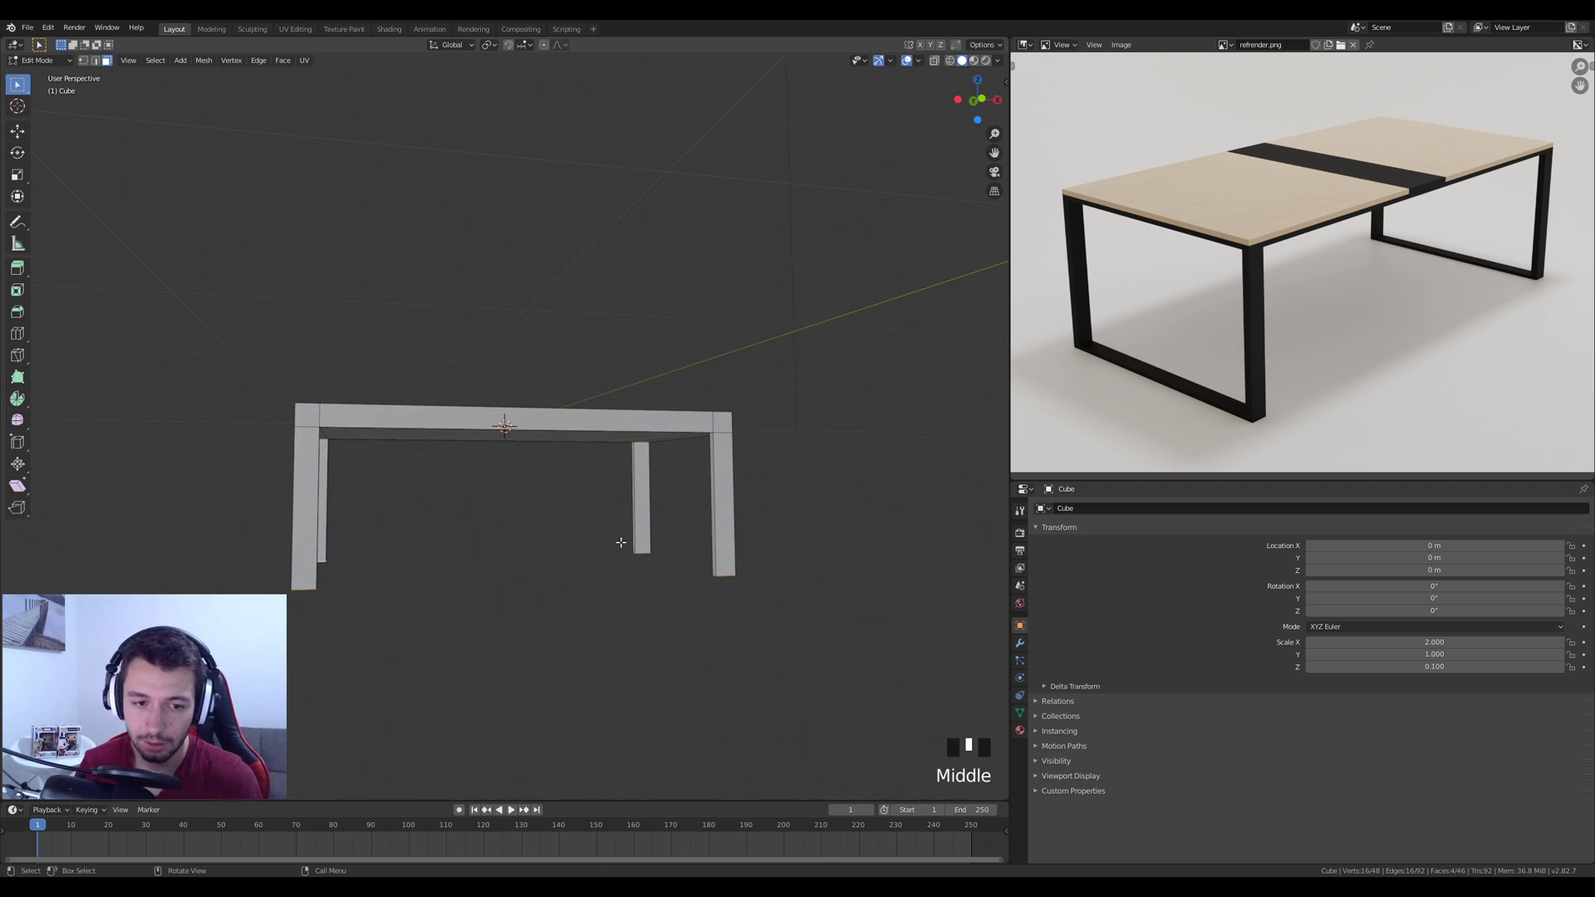
pyautogui.scroll(2, 621, 541)
pyautogui.scroll(-1, 499, 499)
pyautogui.moveTo(499, 499); pyautogui.dragTo(292, 314, button='middle')
pyautogui.scroll(-3, 490, 423)
pyautogui.scroll(4, 545, 441)
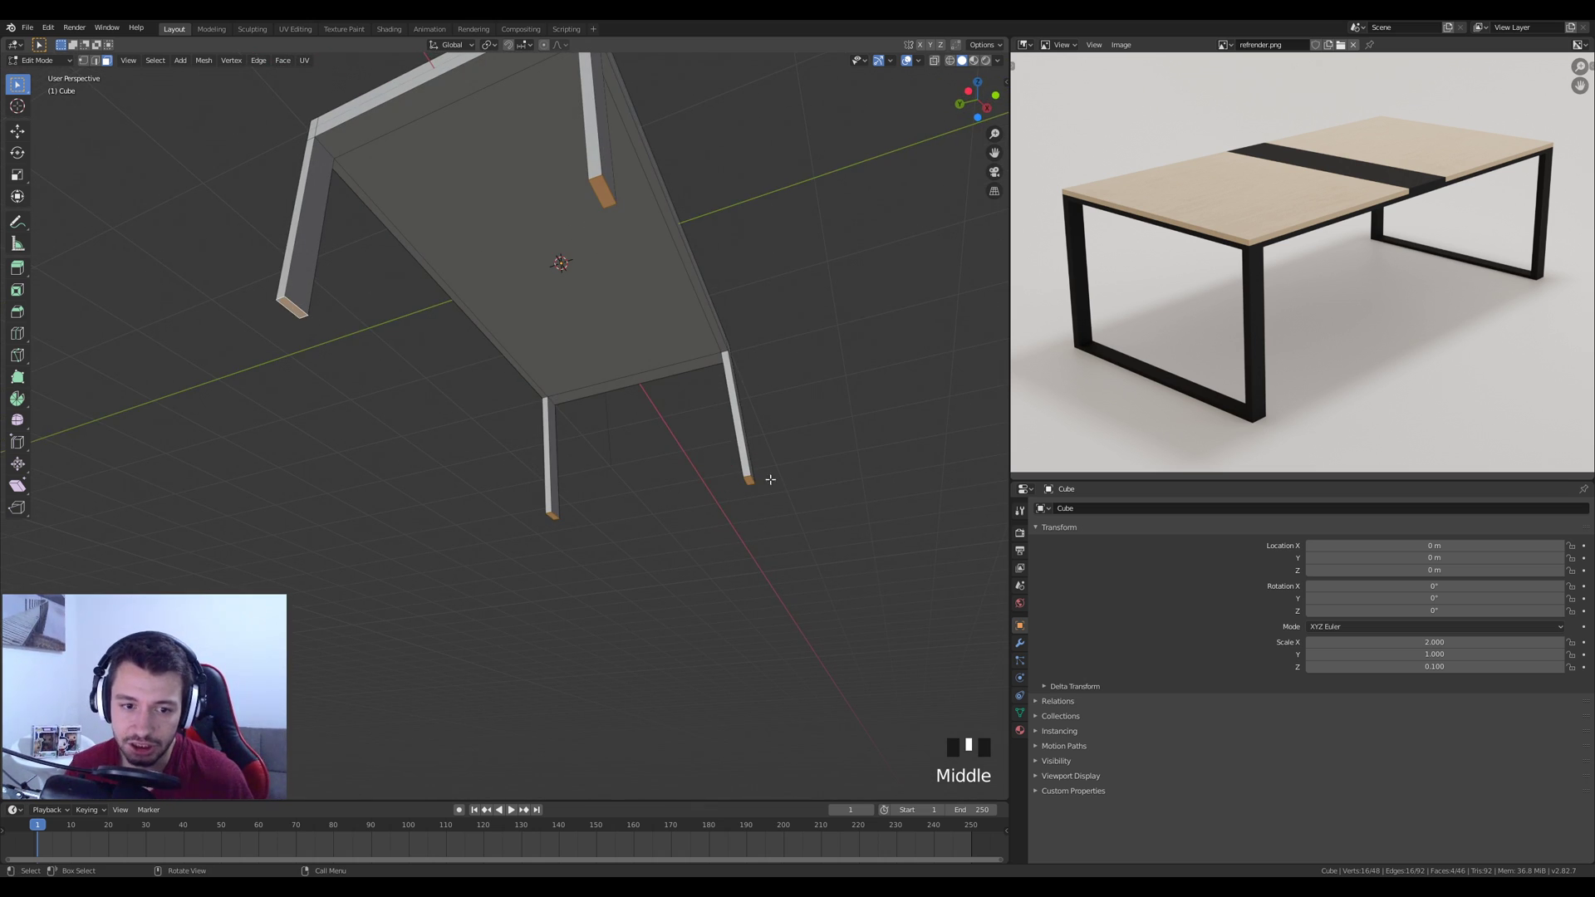
pyautogui.moveTo(609, 376); pyautogui.dragTo(264, 412, button='middle')
pyautogui.moveTo(489, 459); pyautogui.dragTo(519, 412, button='middle')
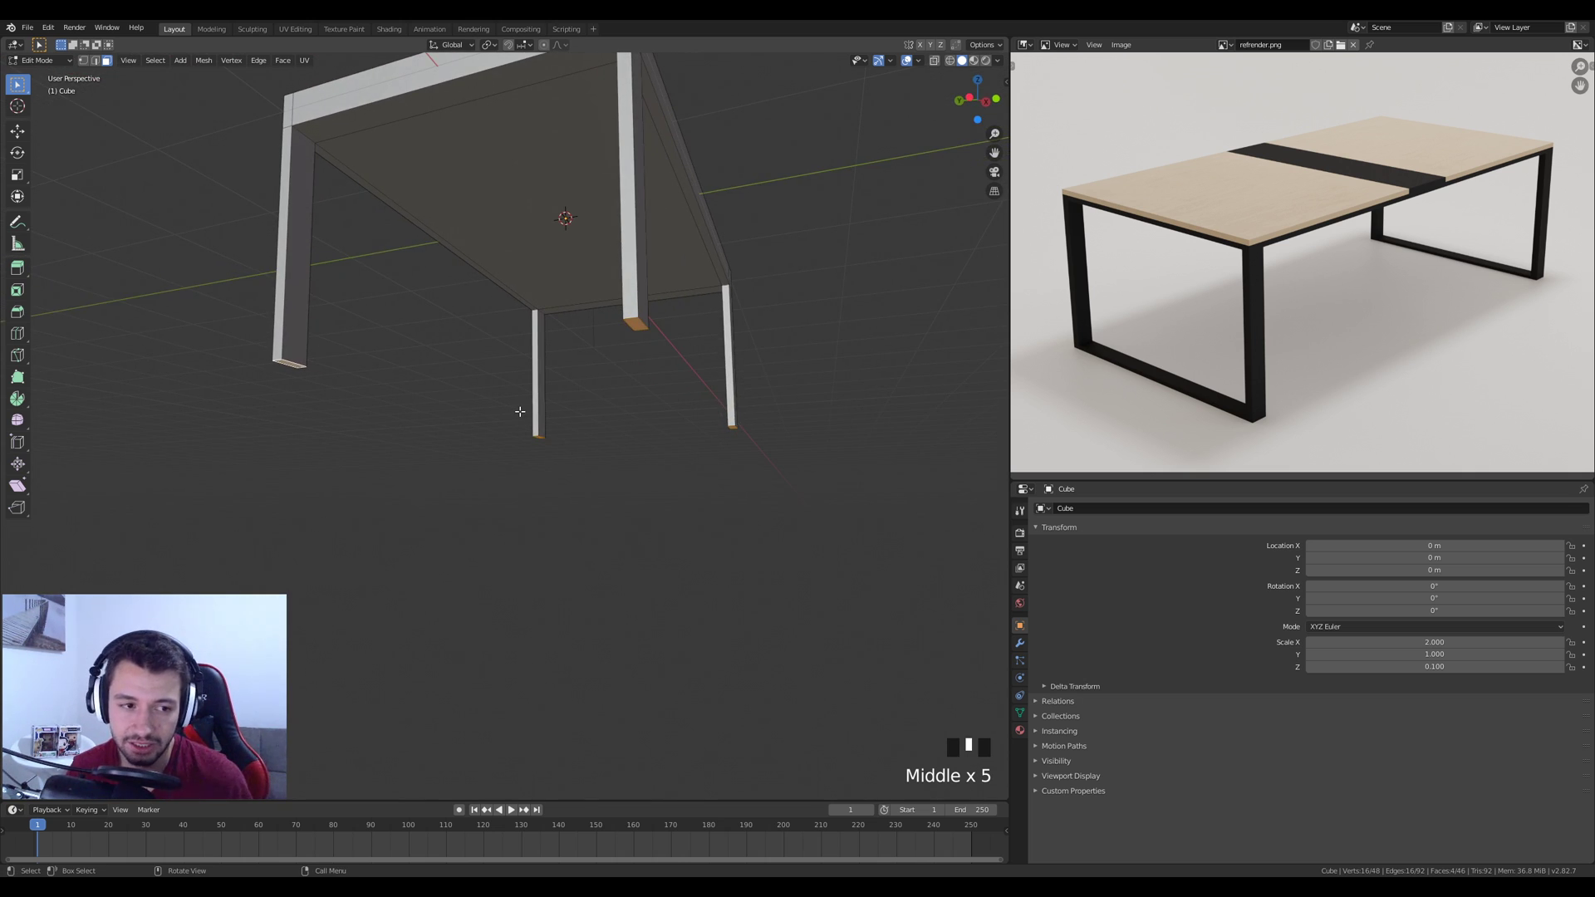
pyautogui.scroll(1, 598, 407)
pyautogui.moveTo(708, 335); pyautogui.dragTo(848, 389, button='middle')
pyautogui.press('e')
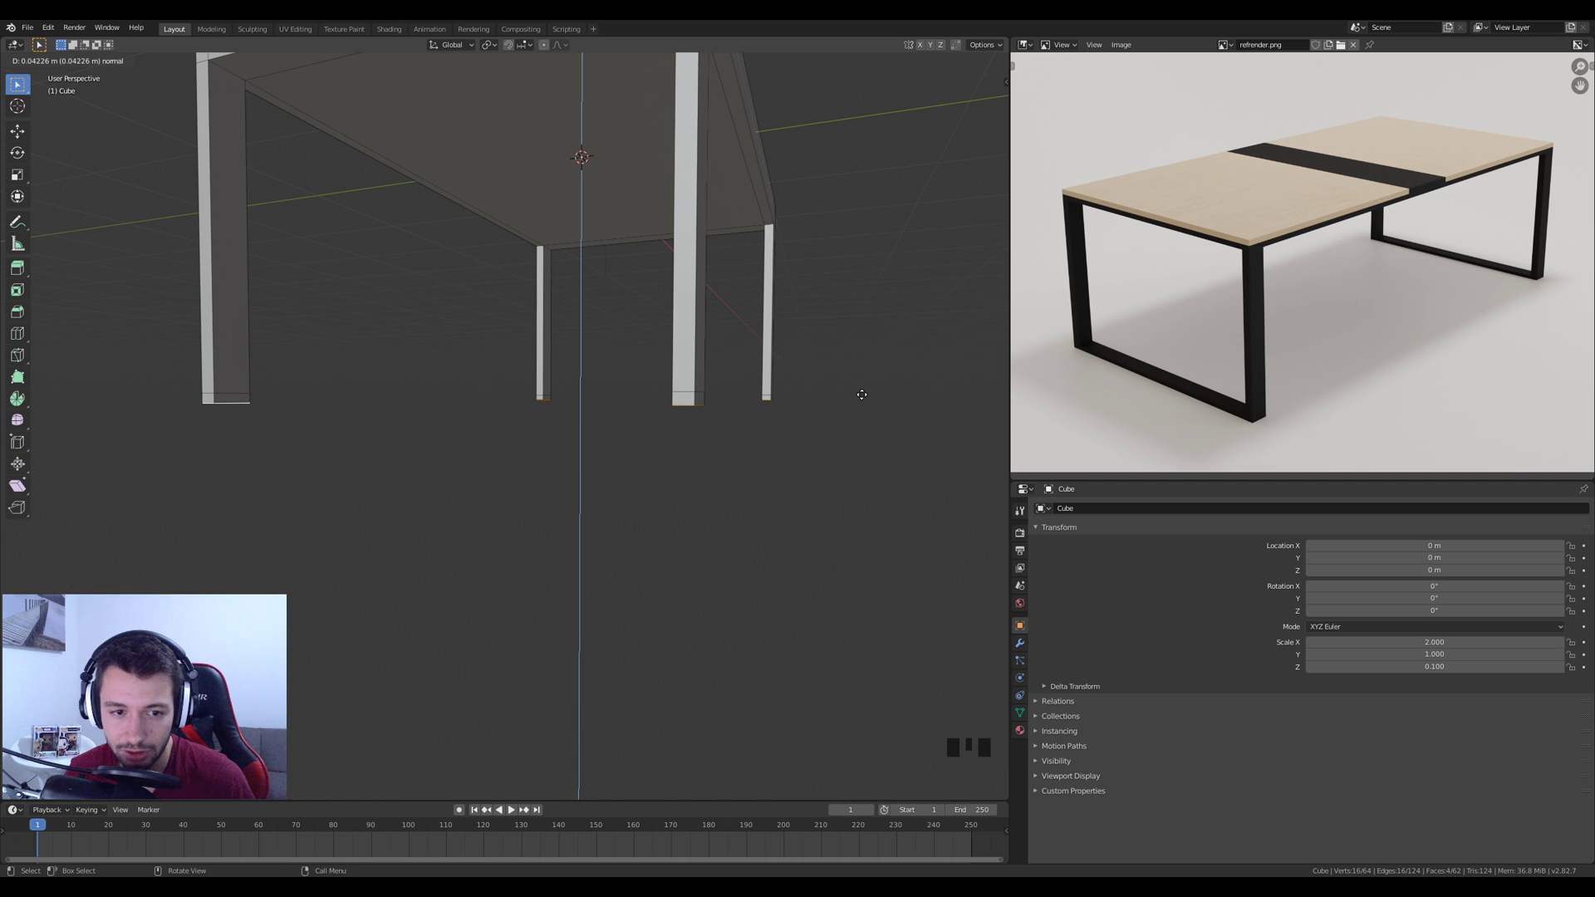
pyautogui.click(865, 396)
# Select the inward-facing side faces of the foot segments on the two legs at one short end of the table
pyautogui.moveTo(865, 396); pyautogui.dragTo(620, 409, button='middle')
pyautogui.scroll(2, 662, 406)
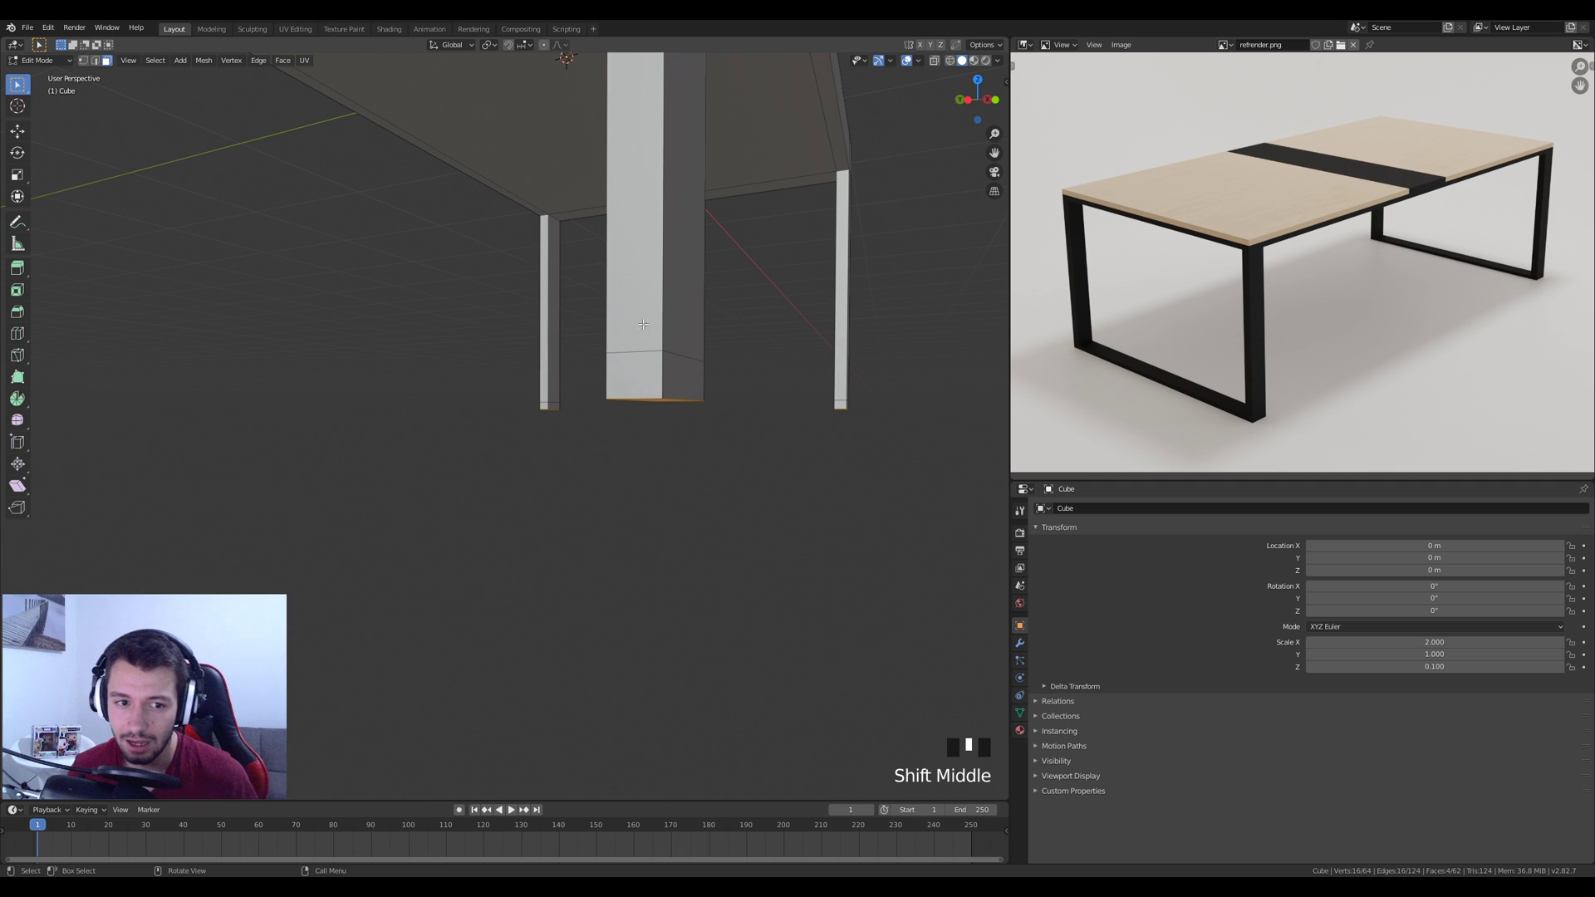
pyautogui.scroll(-2, 317, 397)
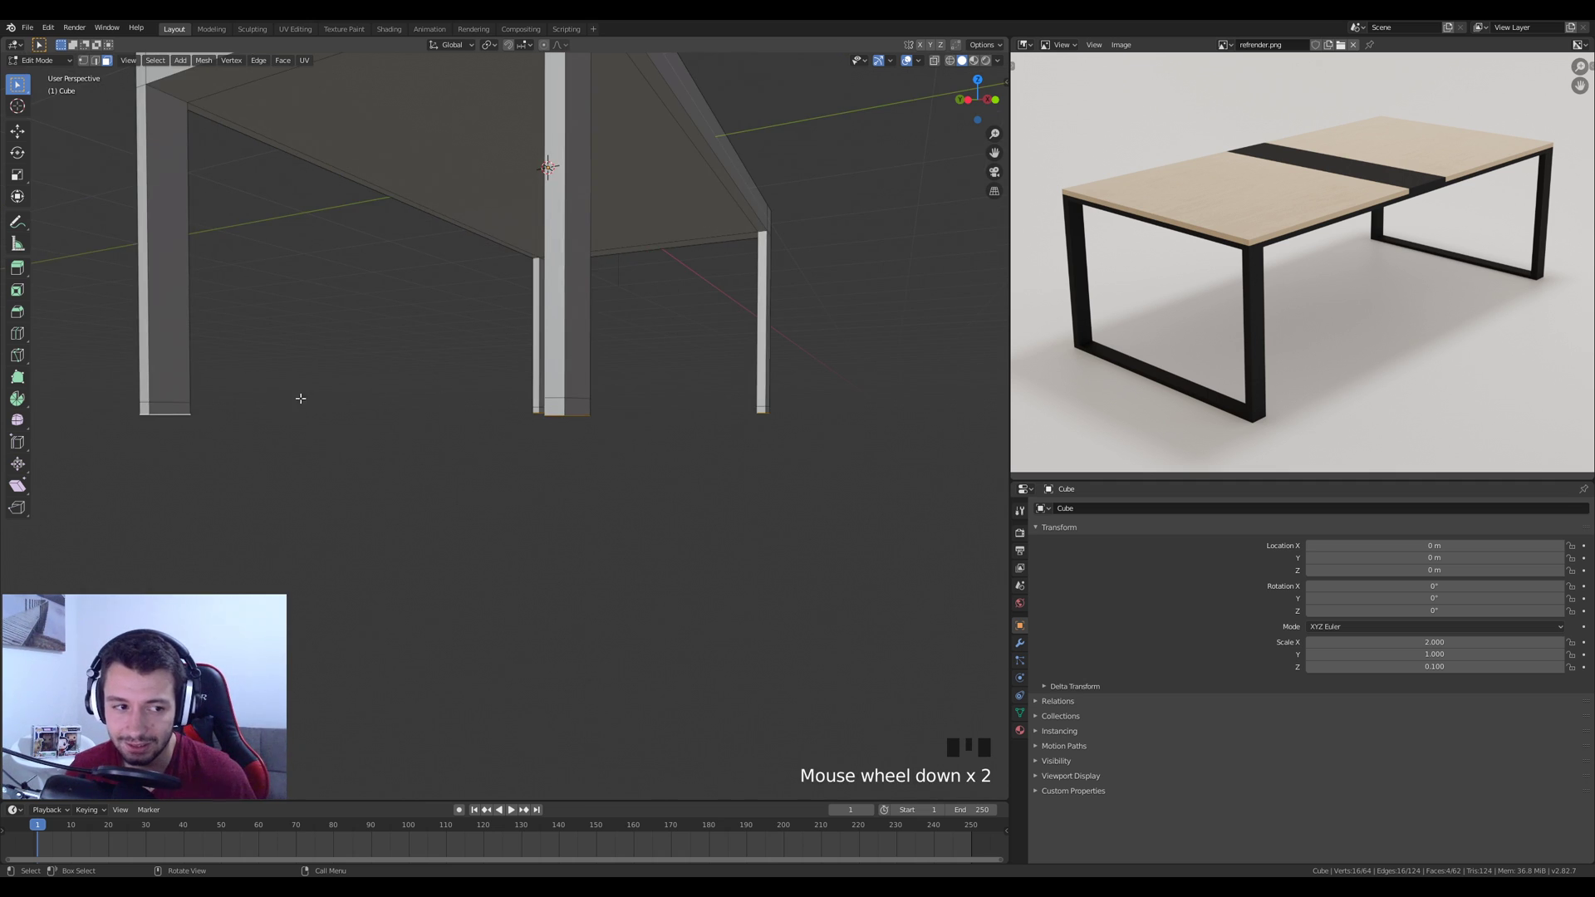
pyautogui.moveTo(494, 394); pyautogui.dragTo(415, 448, button='middle')
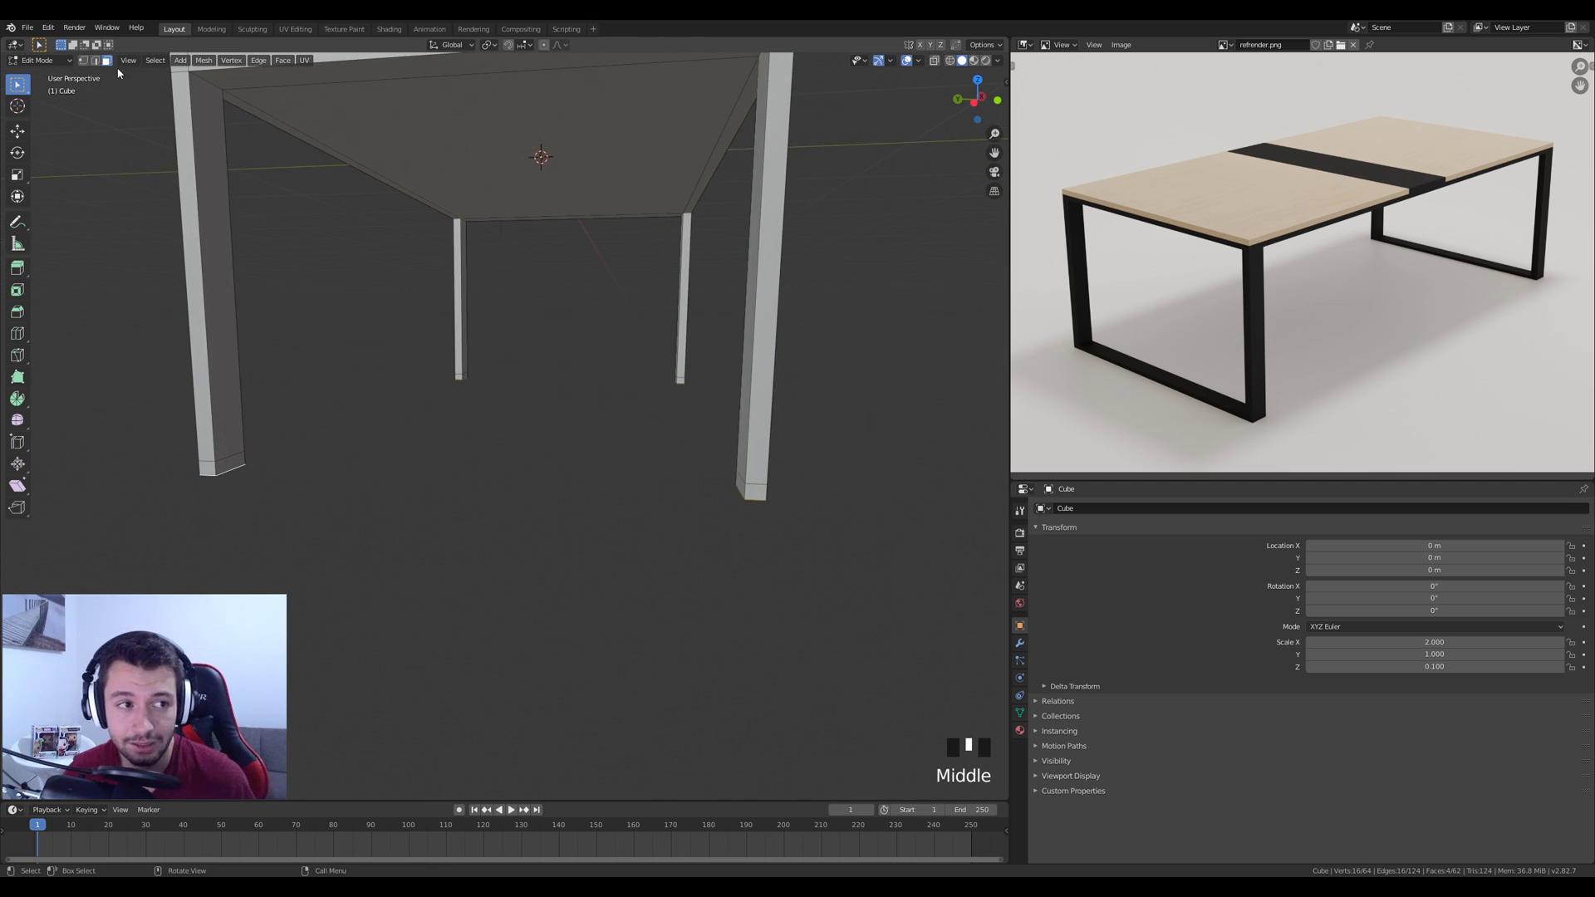
pyautogui.moveTo(294, 493); pyautogui.dragTo(189, 540, button='middle')
pyautogui.keyDown('shift'); pyautogui.click(898, 439); pyautogui.keyUp('shift')
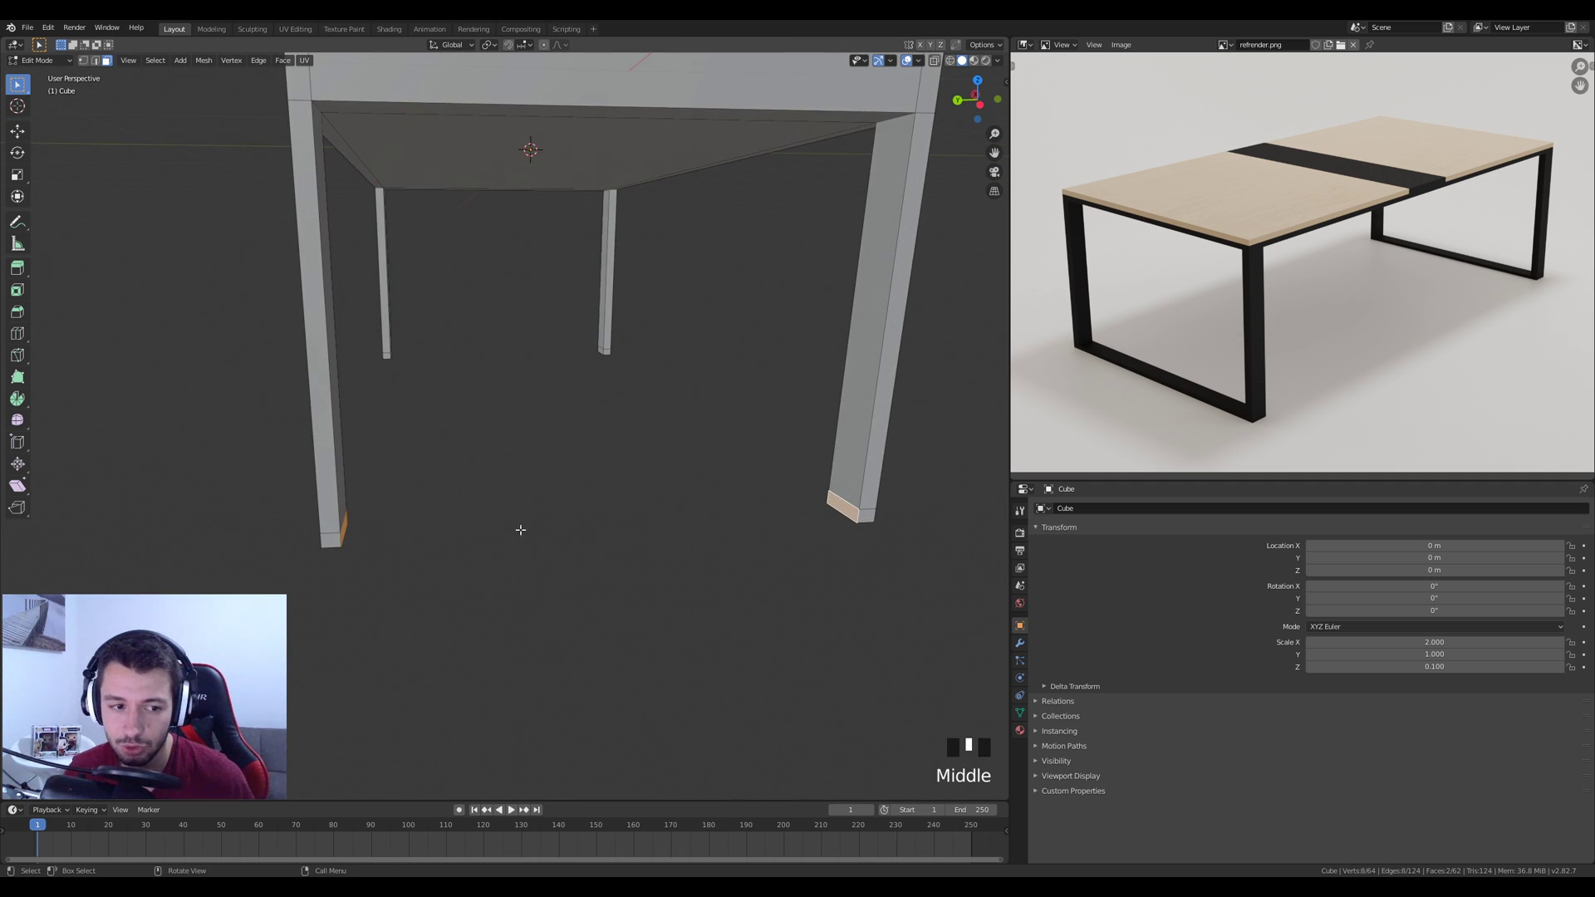
pyautogui.moveTo(523, 525); pyautogui.dragTo(608, 480, button='middle')
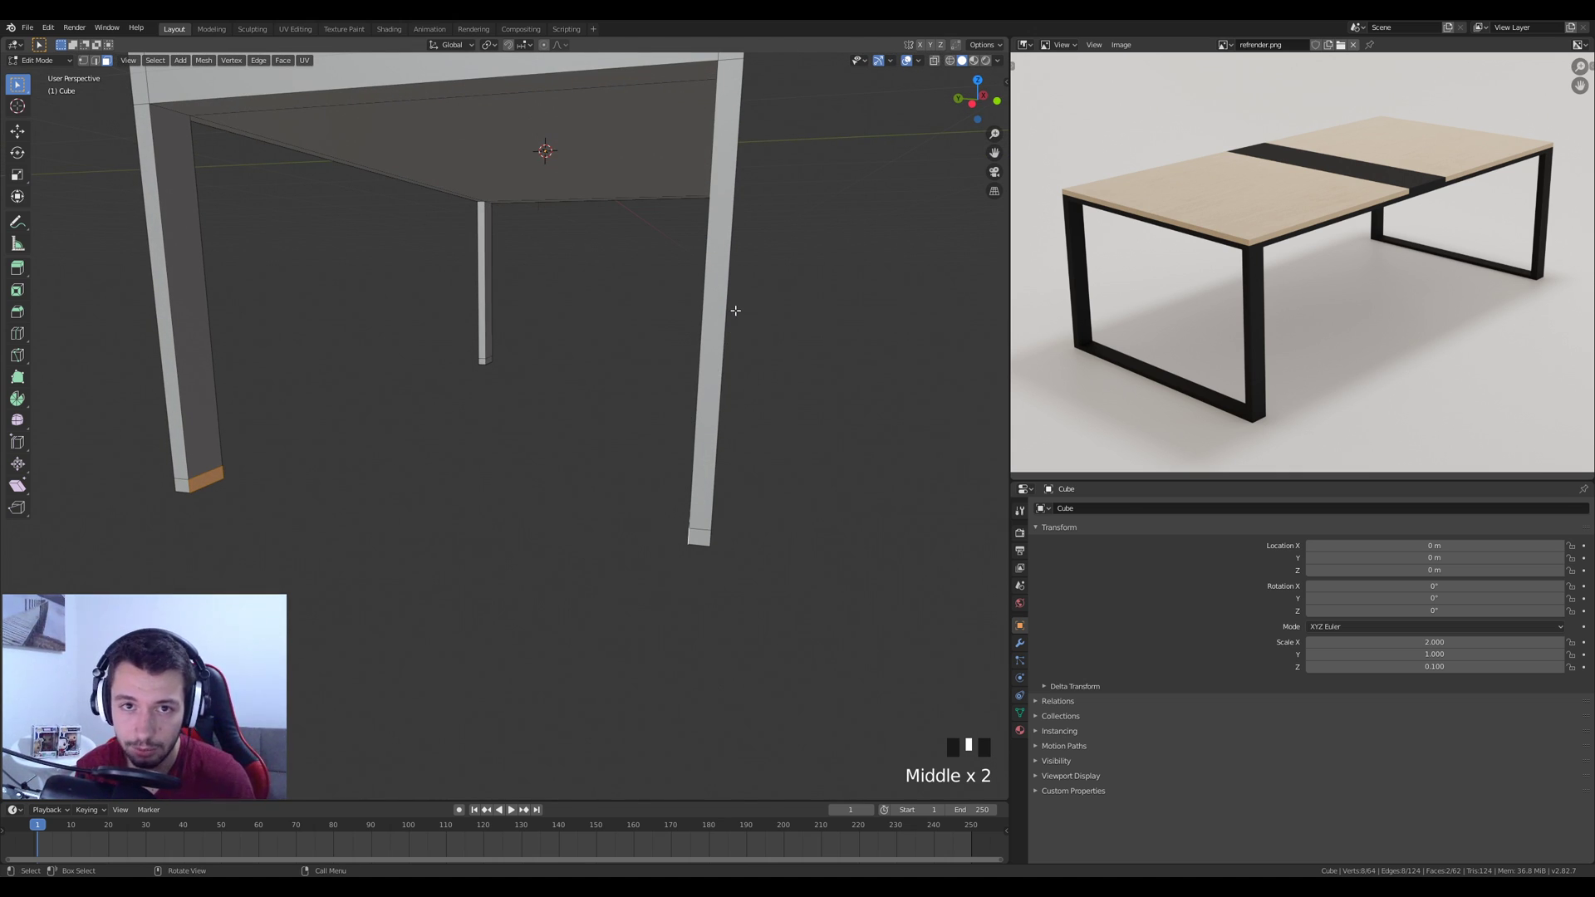
# Try a loop cut just above the foot segment of one leg and undo it
pyautogui.hotkey('ctrl', 'r')
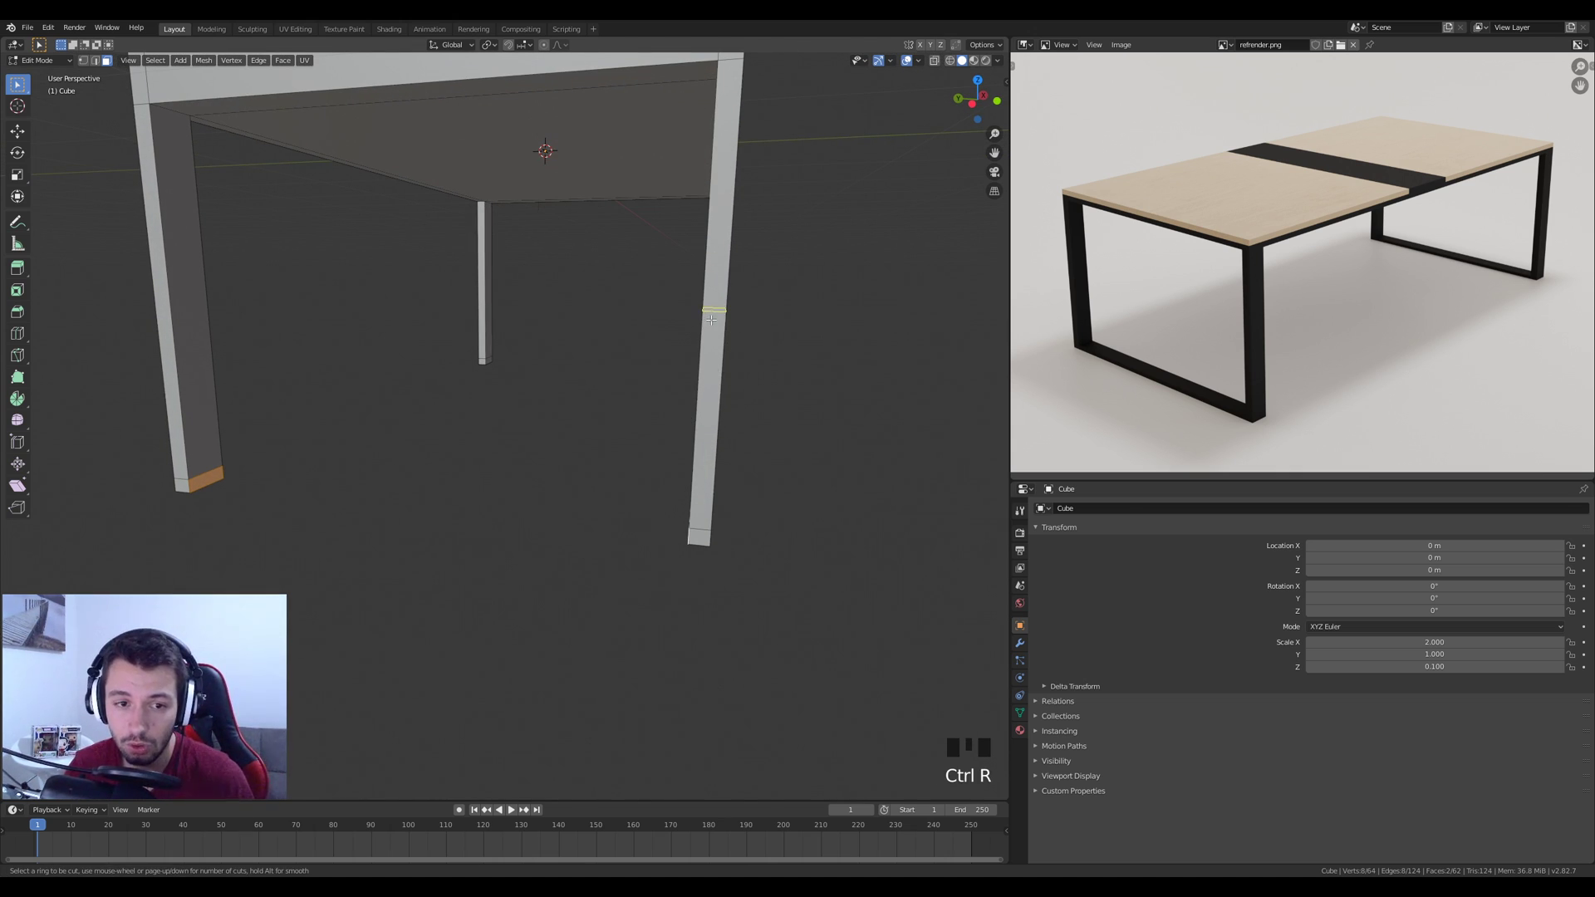
pyautogui.click(735, 349)
pyautogui.click(743, 529)
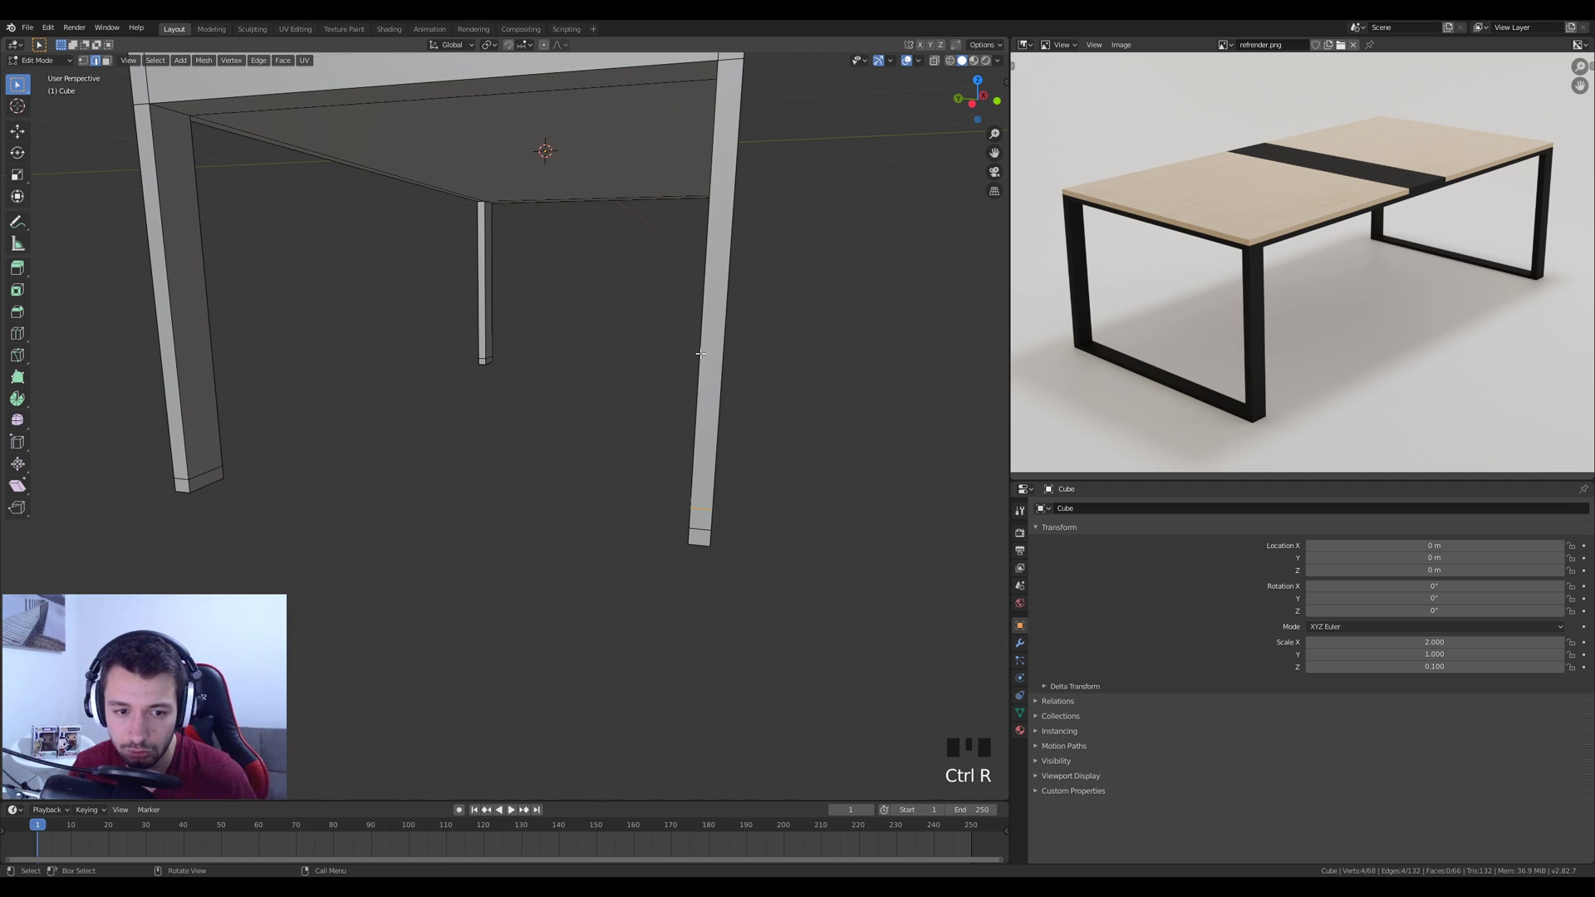
pyautogui.hotkey('ctrl', 'z')
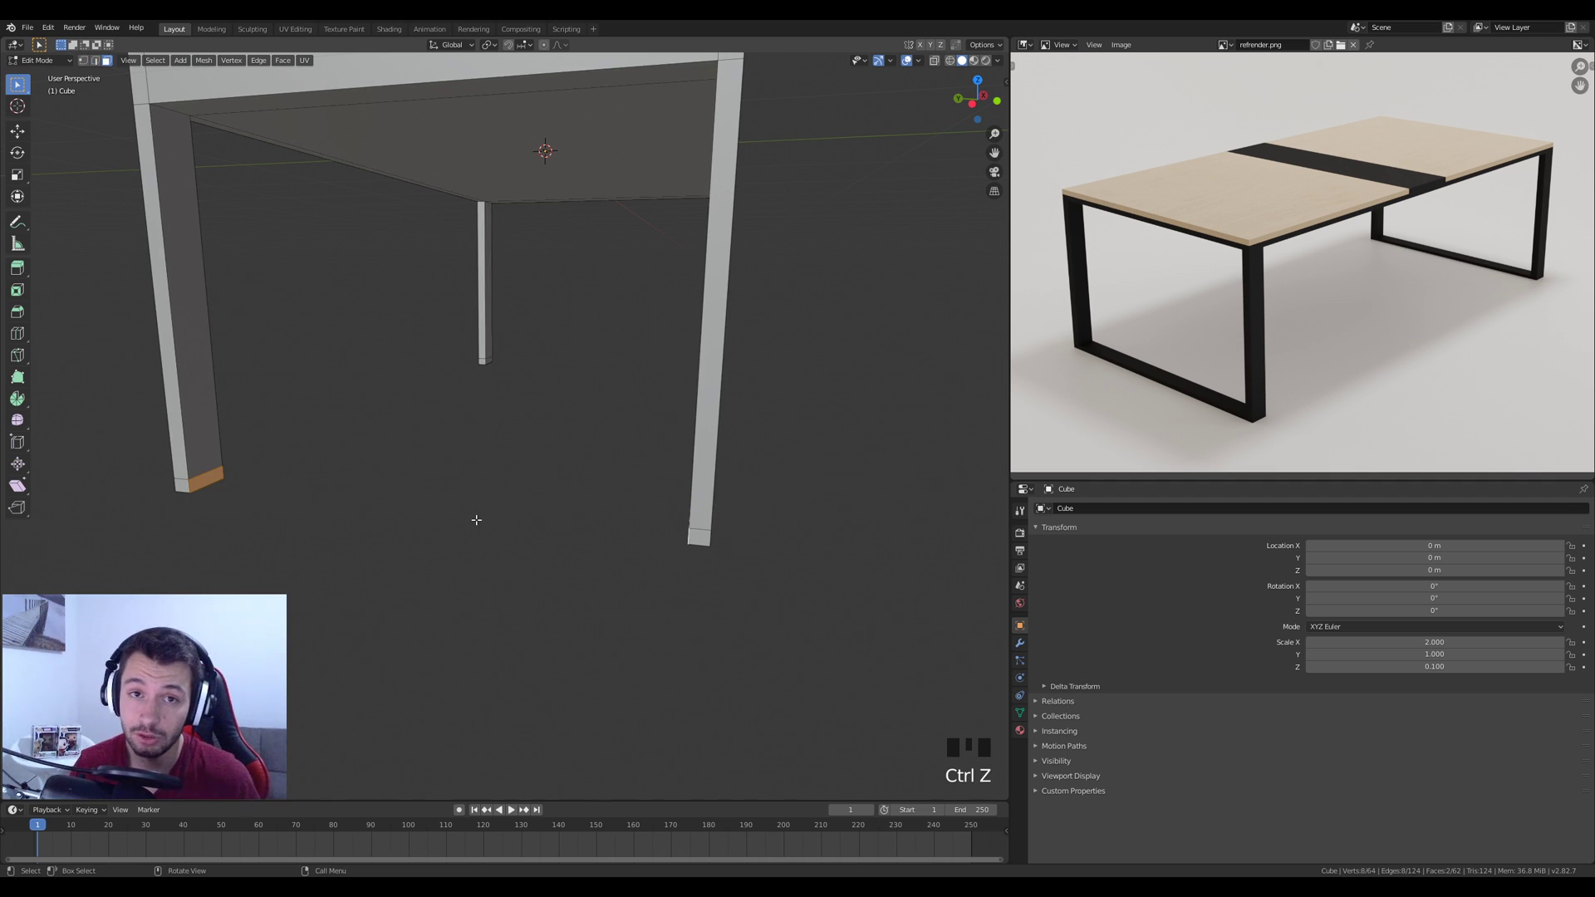
# Extrude the two selected foot faces as individual faces toward each other, leaving a small gap at the middle
pyautogui.moveTo(457, 522); pyautogui.dragTo(491, 409, button='middle')
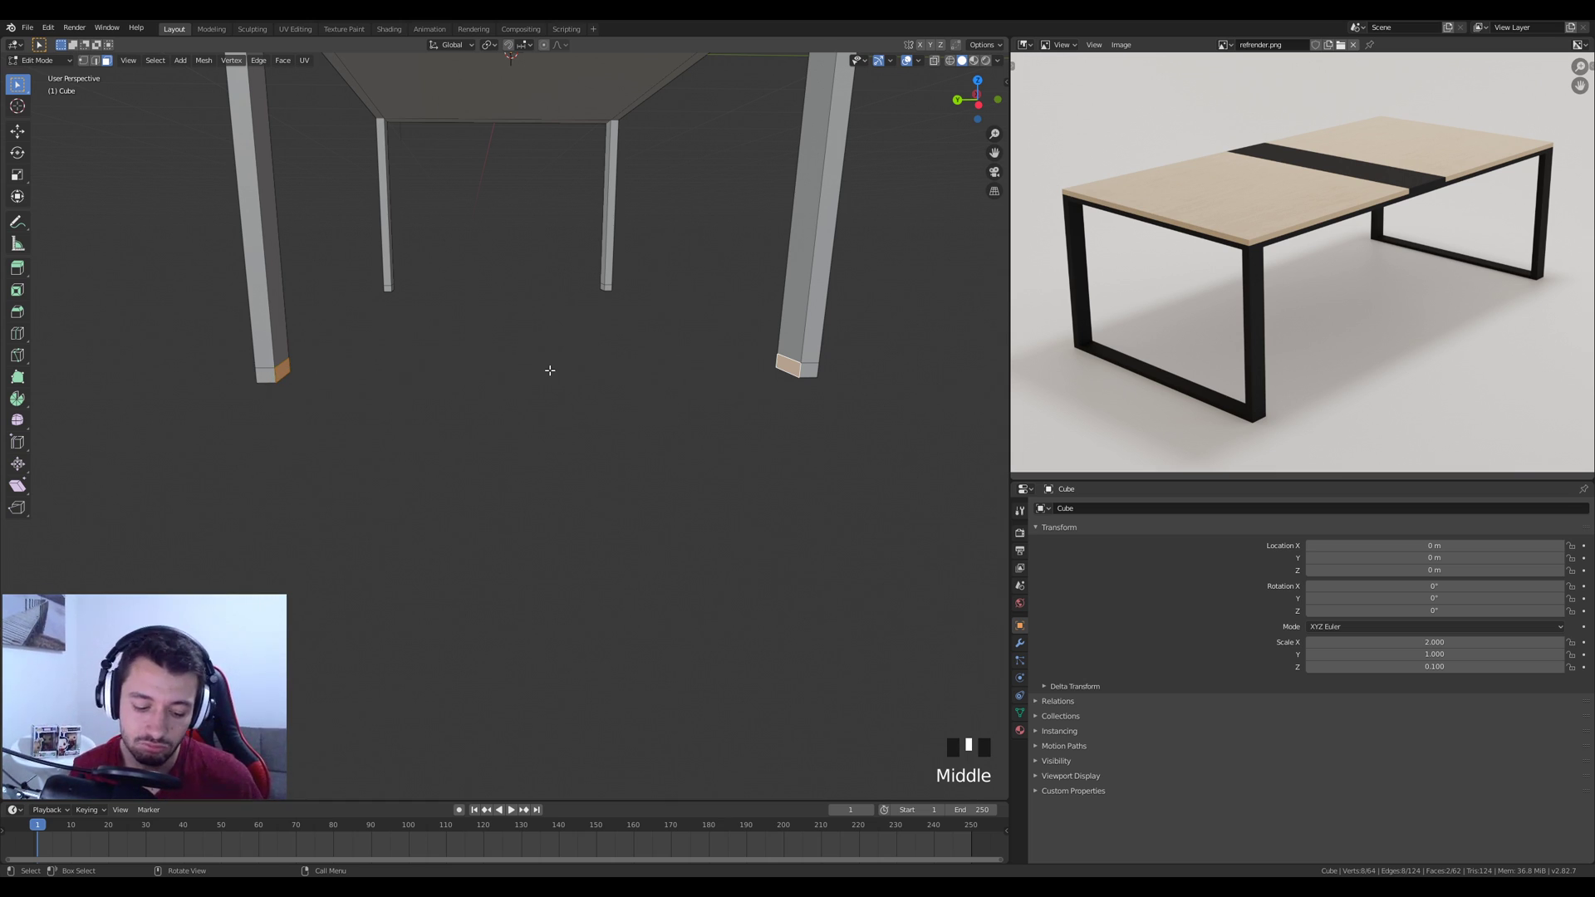
pyautogui.hotkey('alt', 'e')
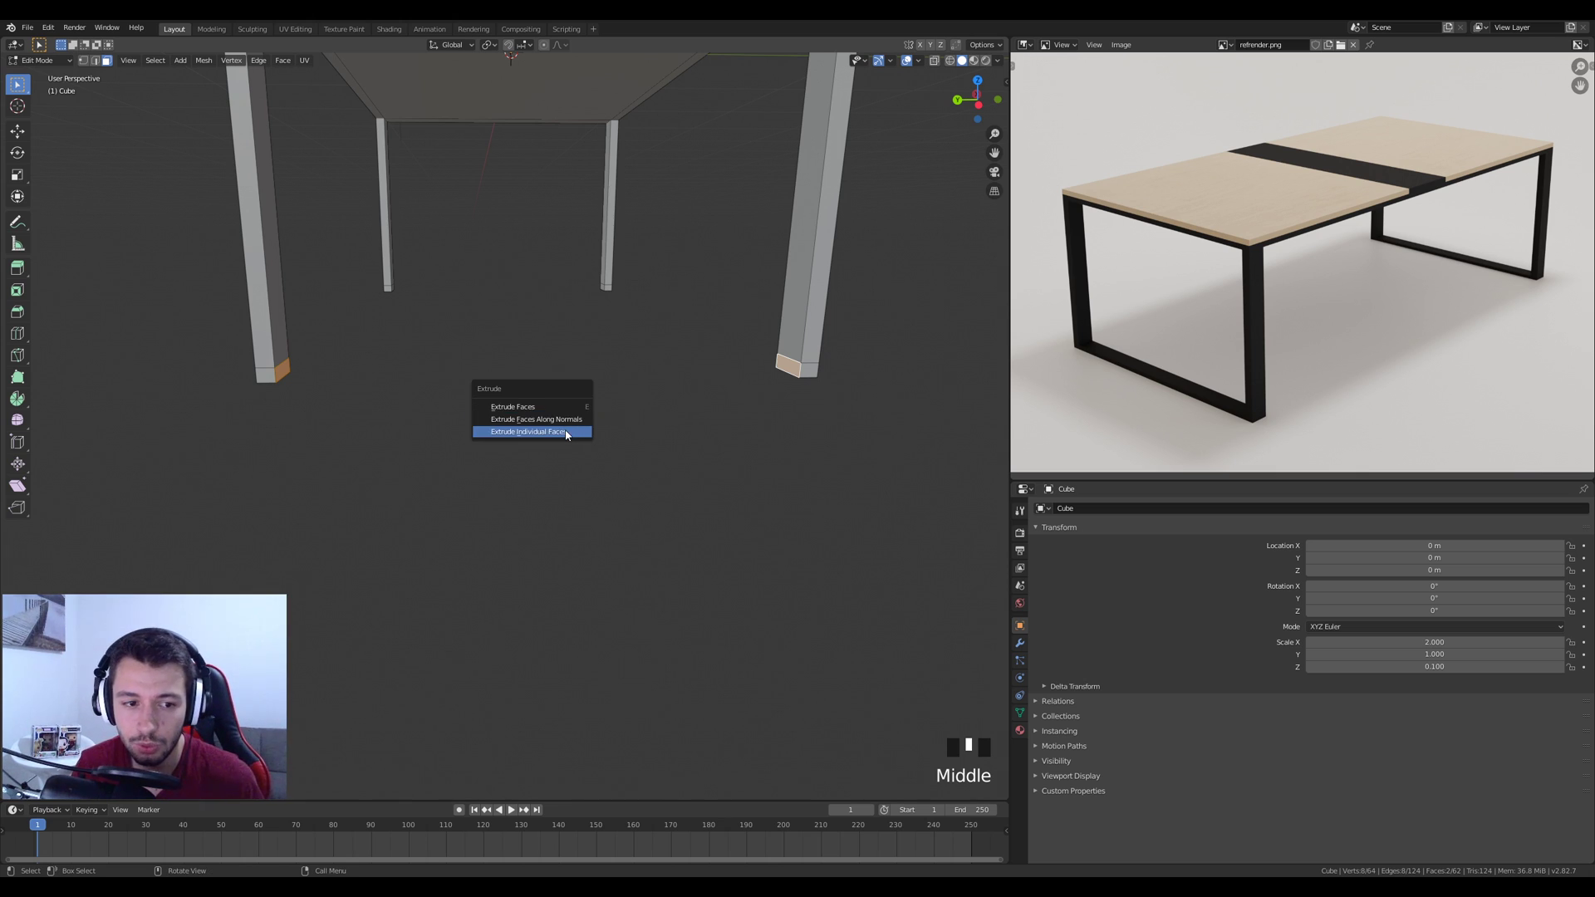
pyautogui.click(565, 431)
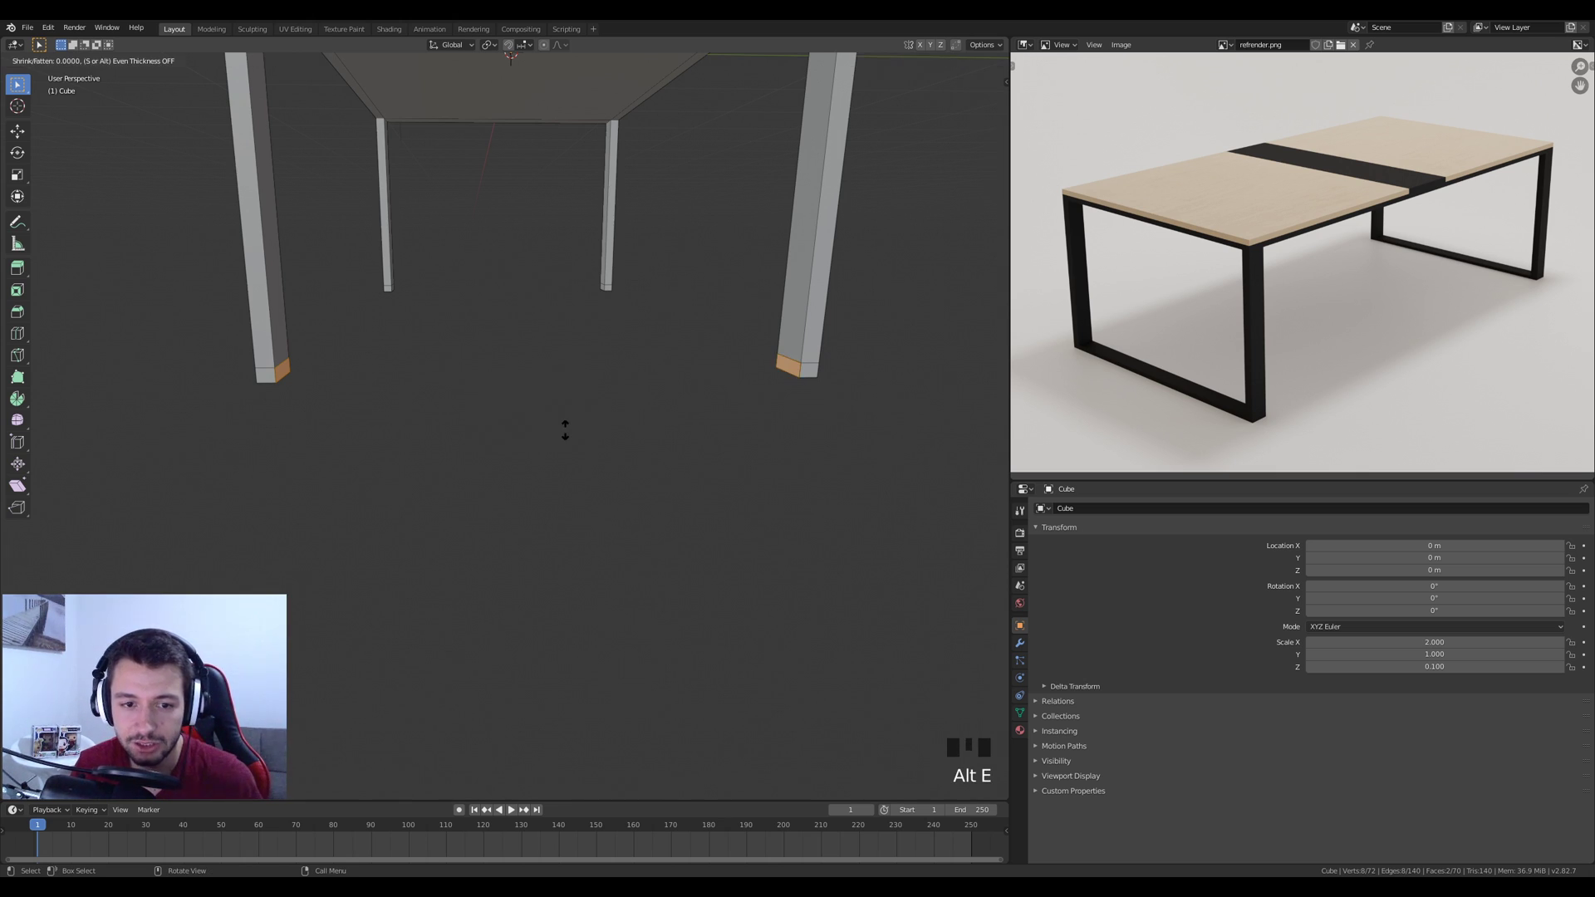
pyautogui.click(581, 304)
pyautogui.scroll(2, 581, 384)
pyautogui.moveTo(581, 384); pyautogui.dragTo(583, 369, button='middle')
pyautogui.scroll(2, 455, 363)
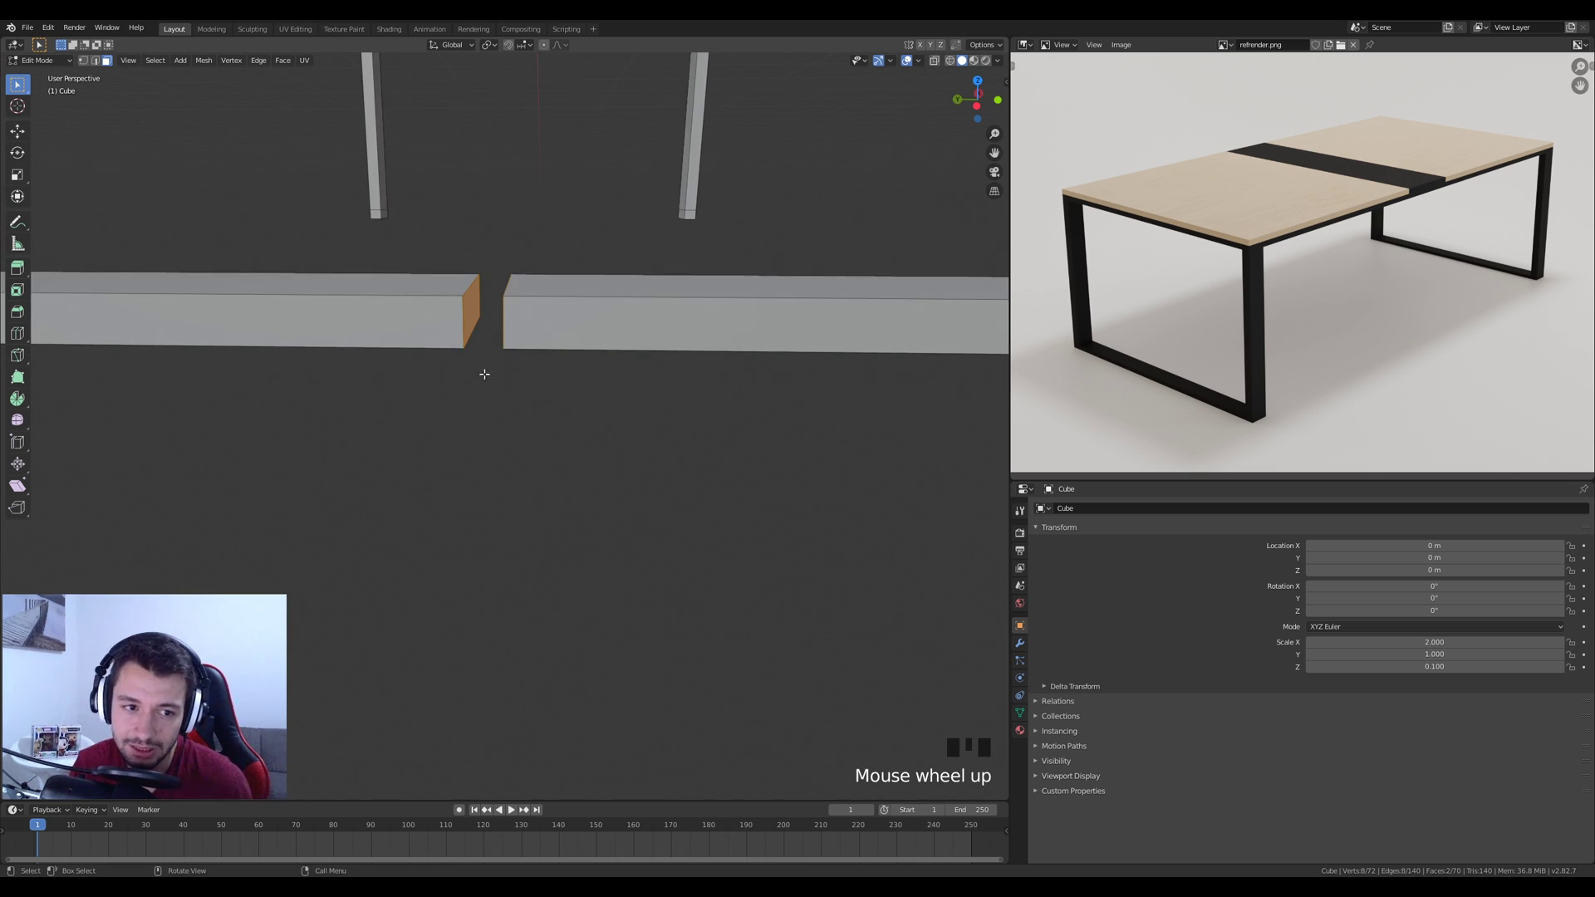
# Scale the two facing end faces of the crossbar halves along Y to narrow the gap between them
pyautogui.press('s')
pyautogui.press('y')
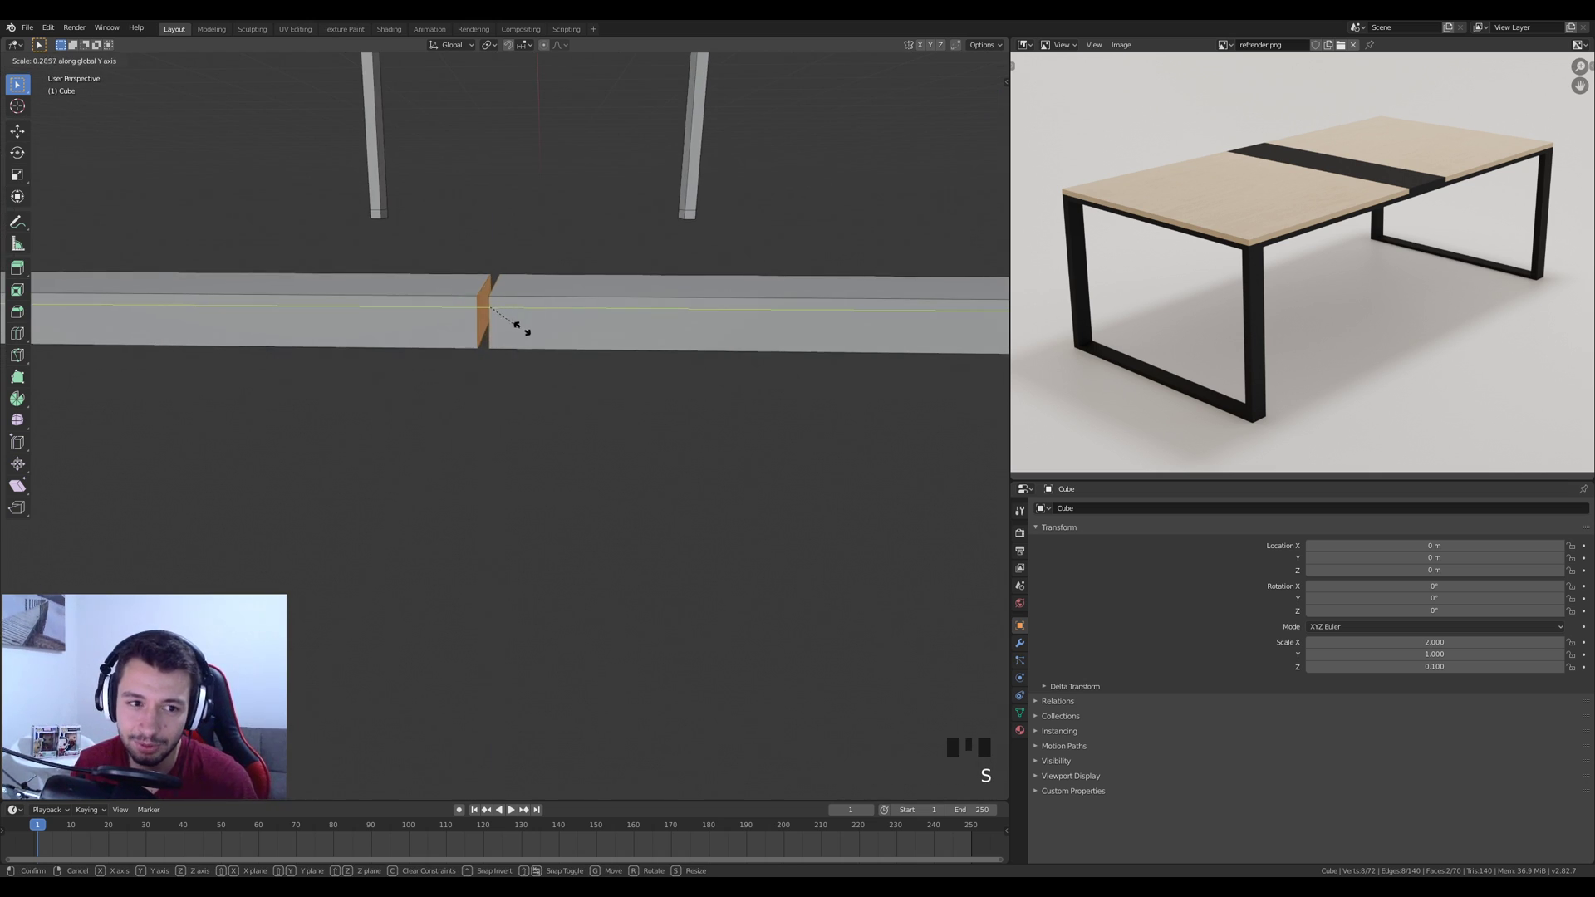
pyautogui.click(613, 376)
pyautogui.scroll(2, 504, 295)
pyautogui.scroll(-1, 504, 295)
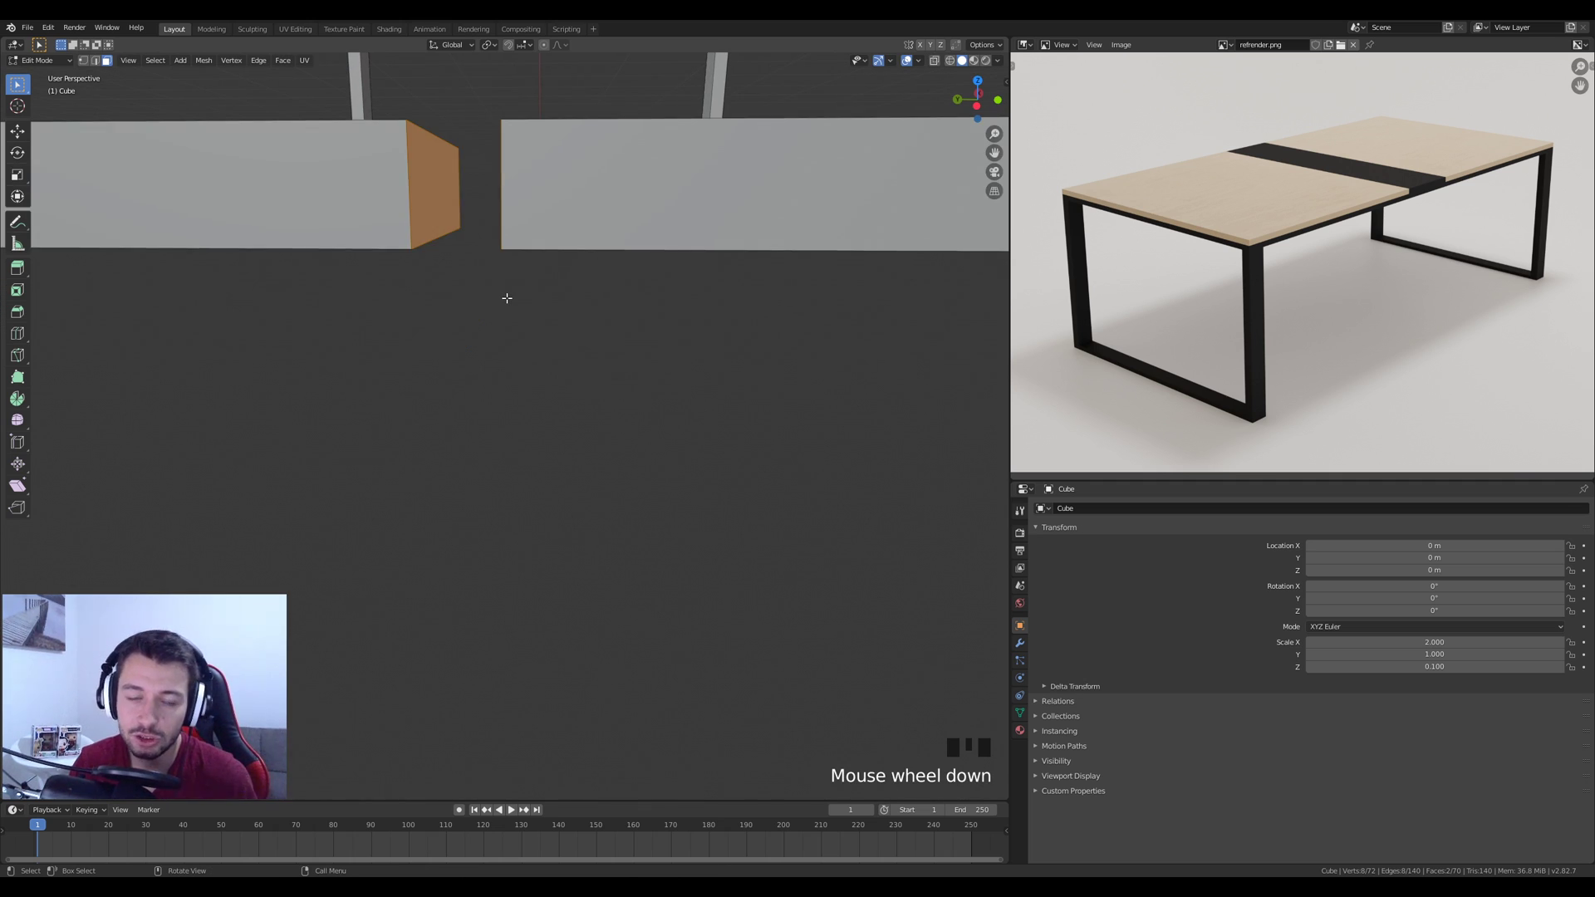
# In vertex mode, merge the two facing upper outer corner vertices of the crossbar halves at their center
pyautogui.press('KP_Decimal')
pyautogui.click(83, 60)
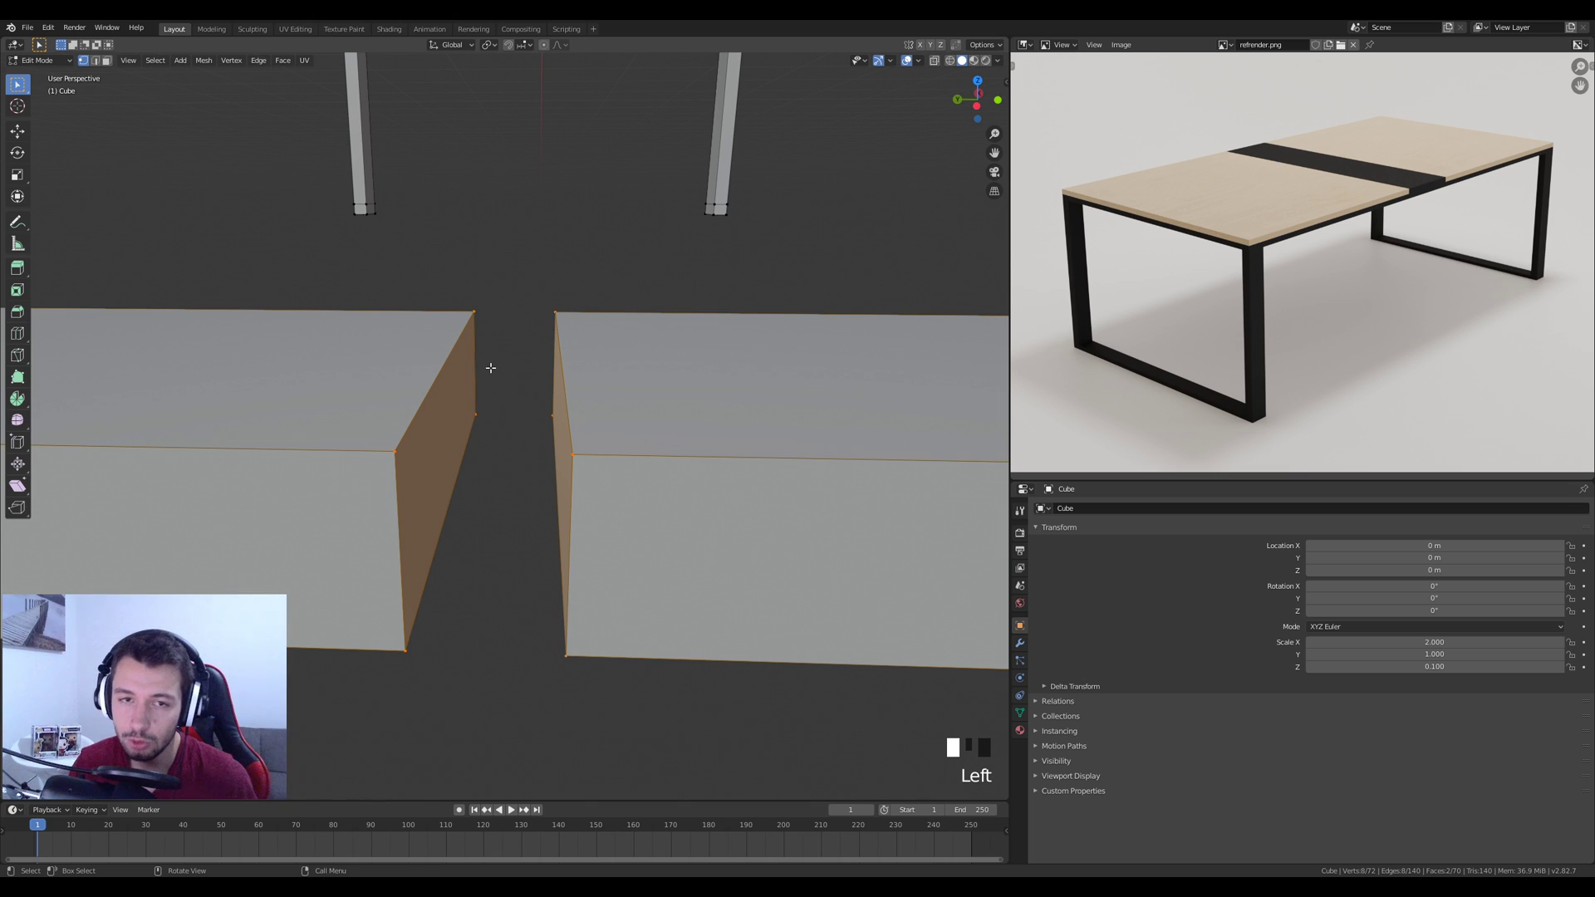
pyautogui.click(396, 451)
pyautogui.keyDown('shift'); pyautogui.click(572, 455); pyautogui.keyUp('shift')
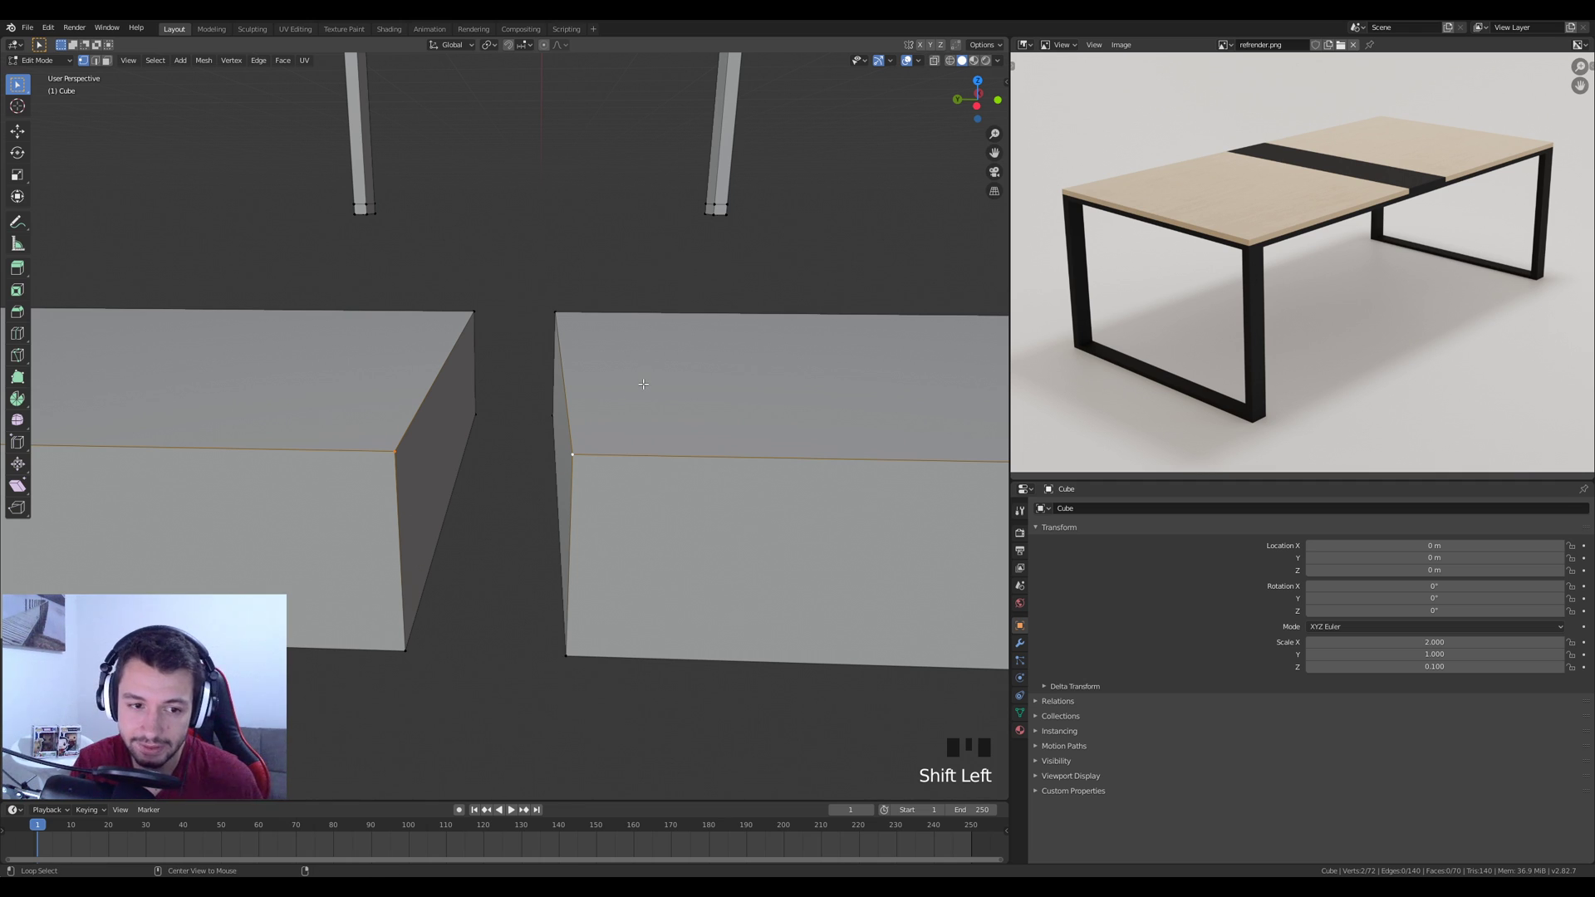
pyautogui.press('m')
pyautogui.click(644, 388)
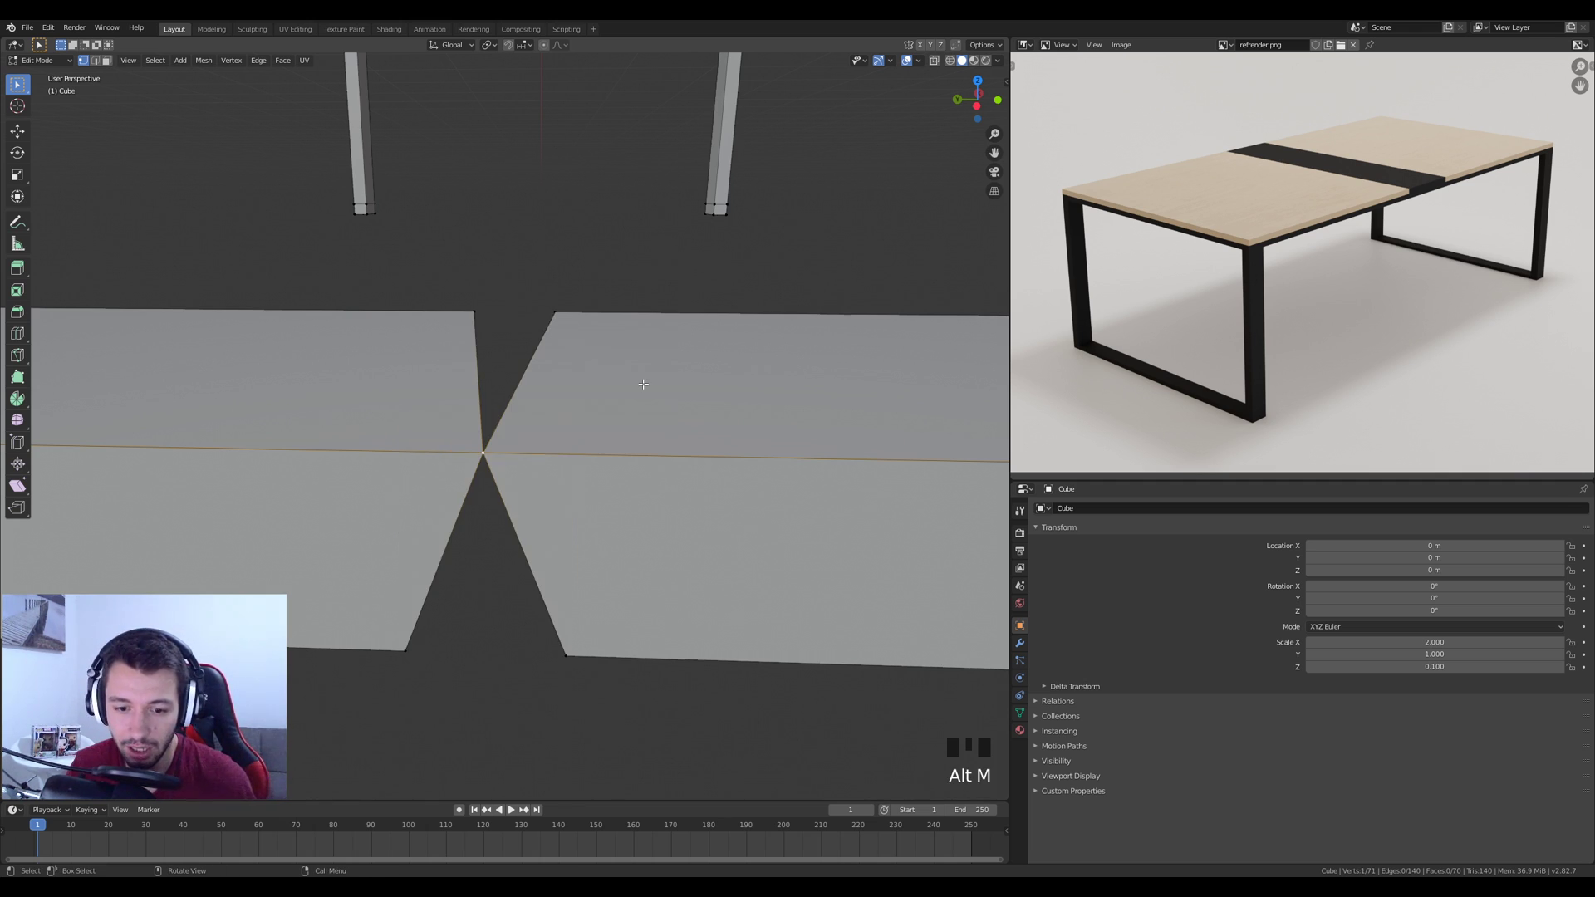
# Merge the two facing lower outer corner vertices of the crossbar halves at their center
pyautogui.moveTo(758, 690); pyautogui.dragTo(751, 651, button='middle')
pyautogui.click(393, 570)
pyautogui.keyDown('shift'); pyautogui.click(568, 574); pyautogui.keyUp('shift')
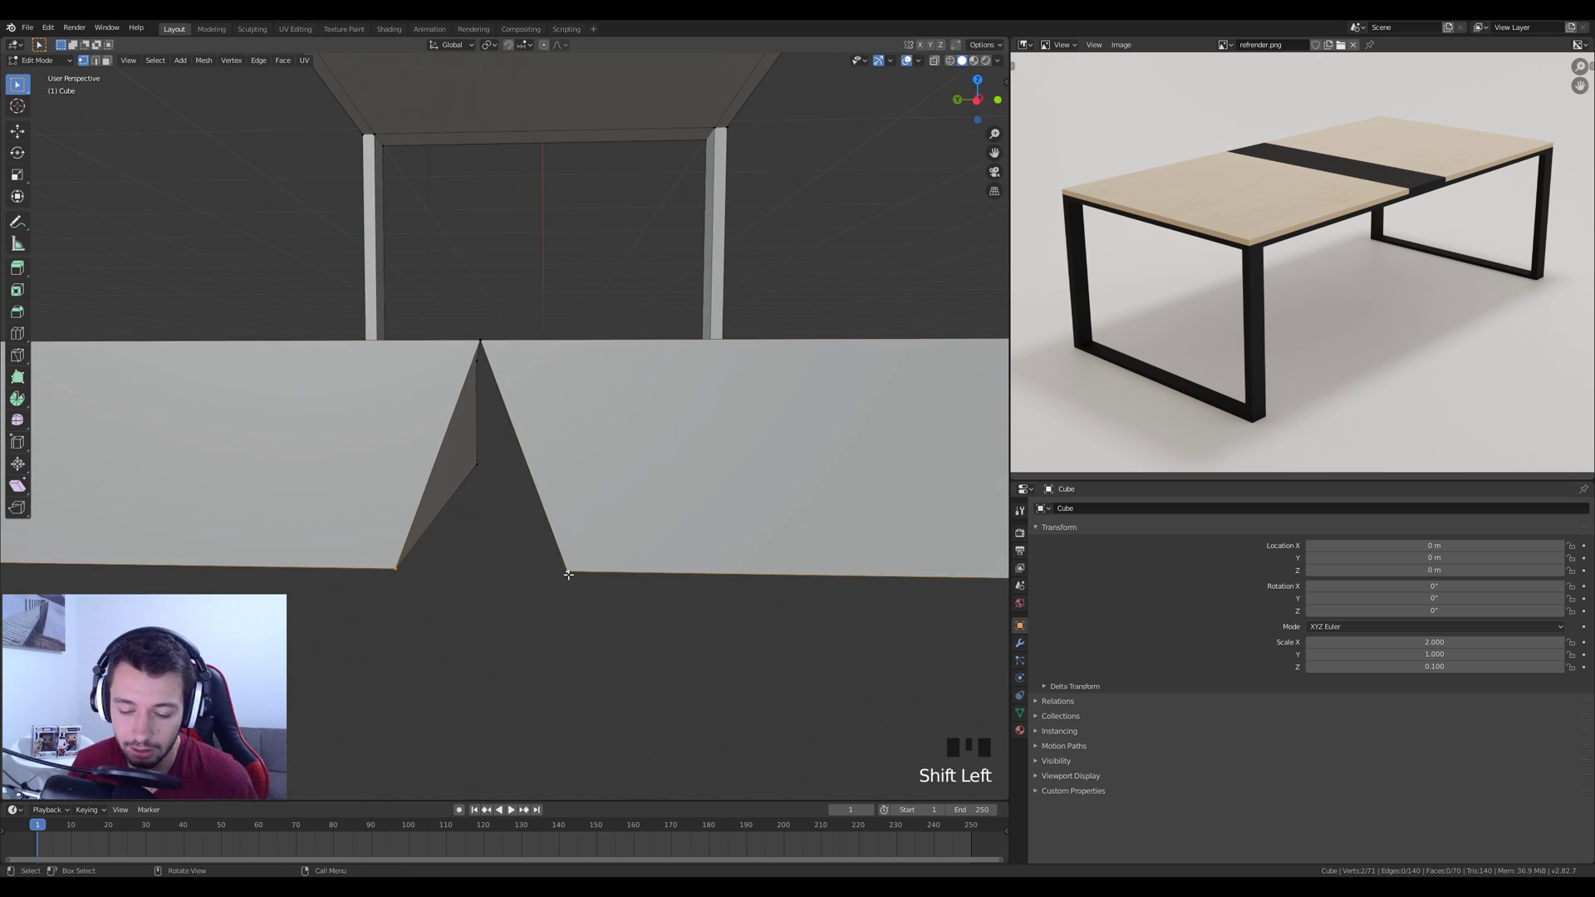
pyautogui.hotkey('alt', 'm')
pyautogui.click(568, 574)
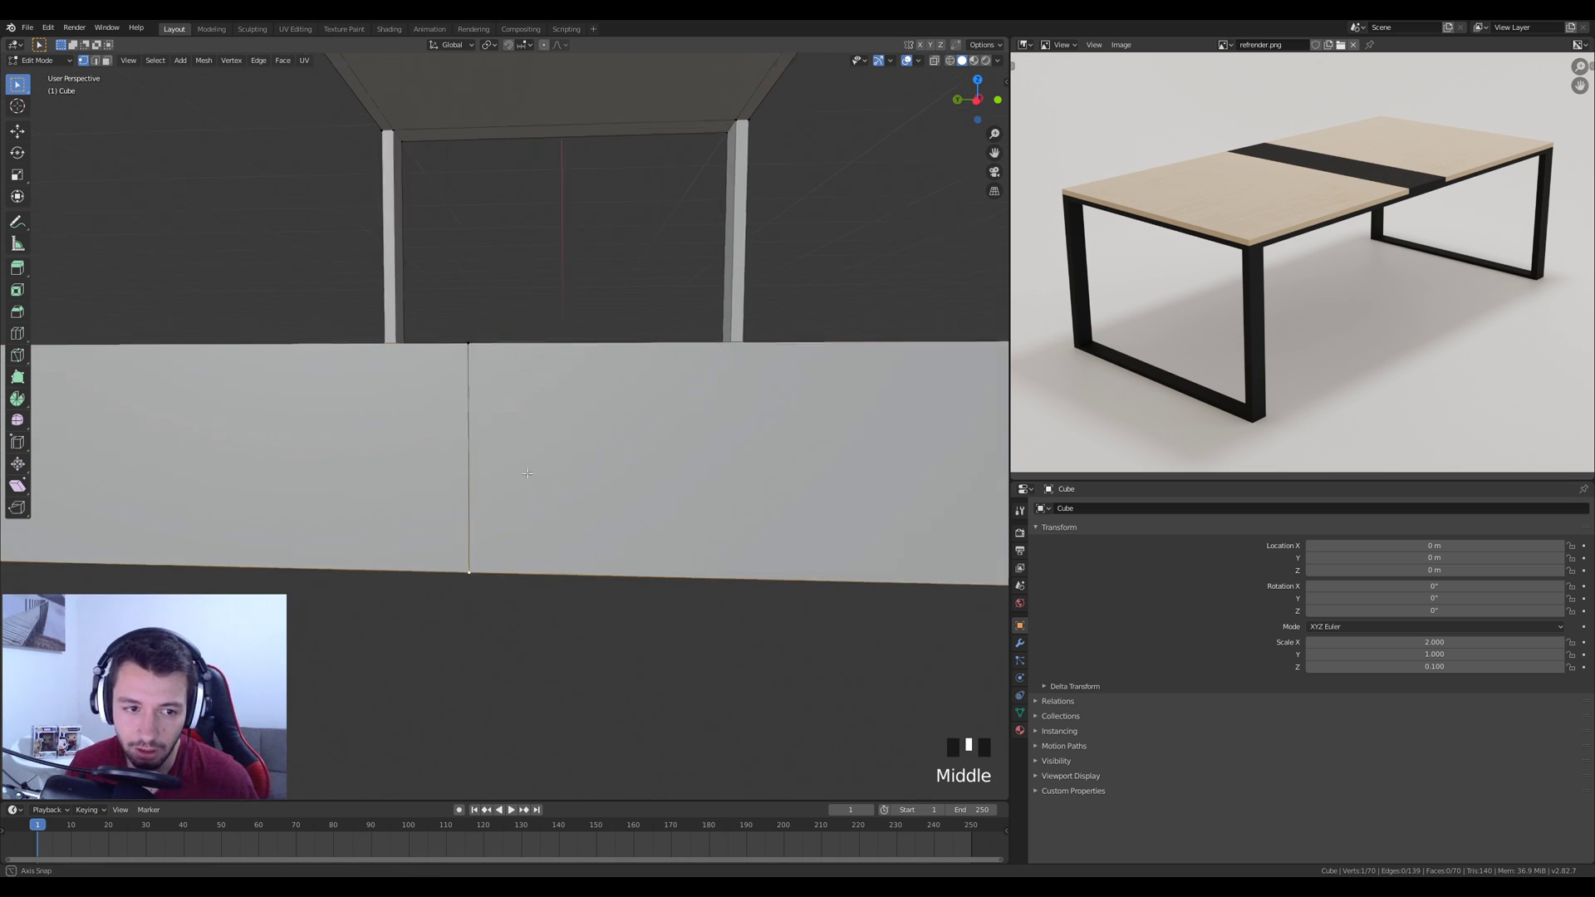
# Undo the vertex merges, the gap scaling and the individual face extrusion, back to the two selected foot faces
pyautogui.moveTo(531, 471); pyautogui.dragTo(484, 321, button='middle')
pyautogui.hotkey('ctrl', 'z')
pyautogui.hotkey('ctrl', 'z')
pyautogui.hotkey('ctrl', 'z')
pyautogui.hotkey('ctrl', 'z')
pyautogui.hotkey('ctrl', 'z')
pyautogui.hotkey('ctrl', 'z')
pyautogui.hotkey('ctrl', 'z')
pyautogui.hotkey('ctrl', 'z')
pyautogui.hotkey('ctrl', 'z')
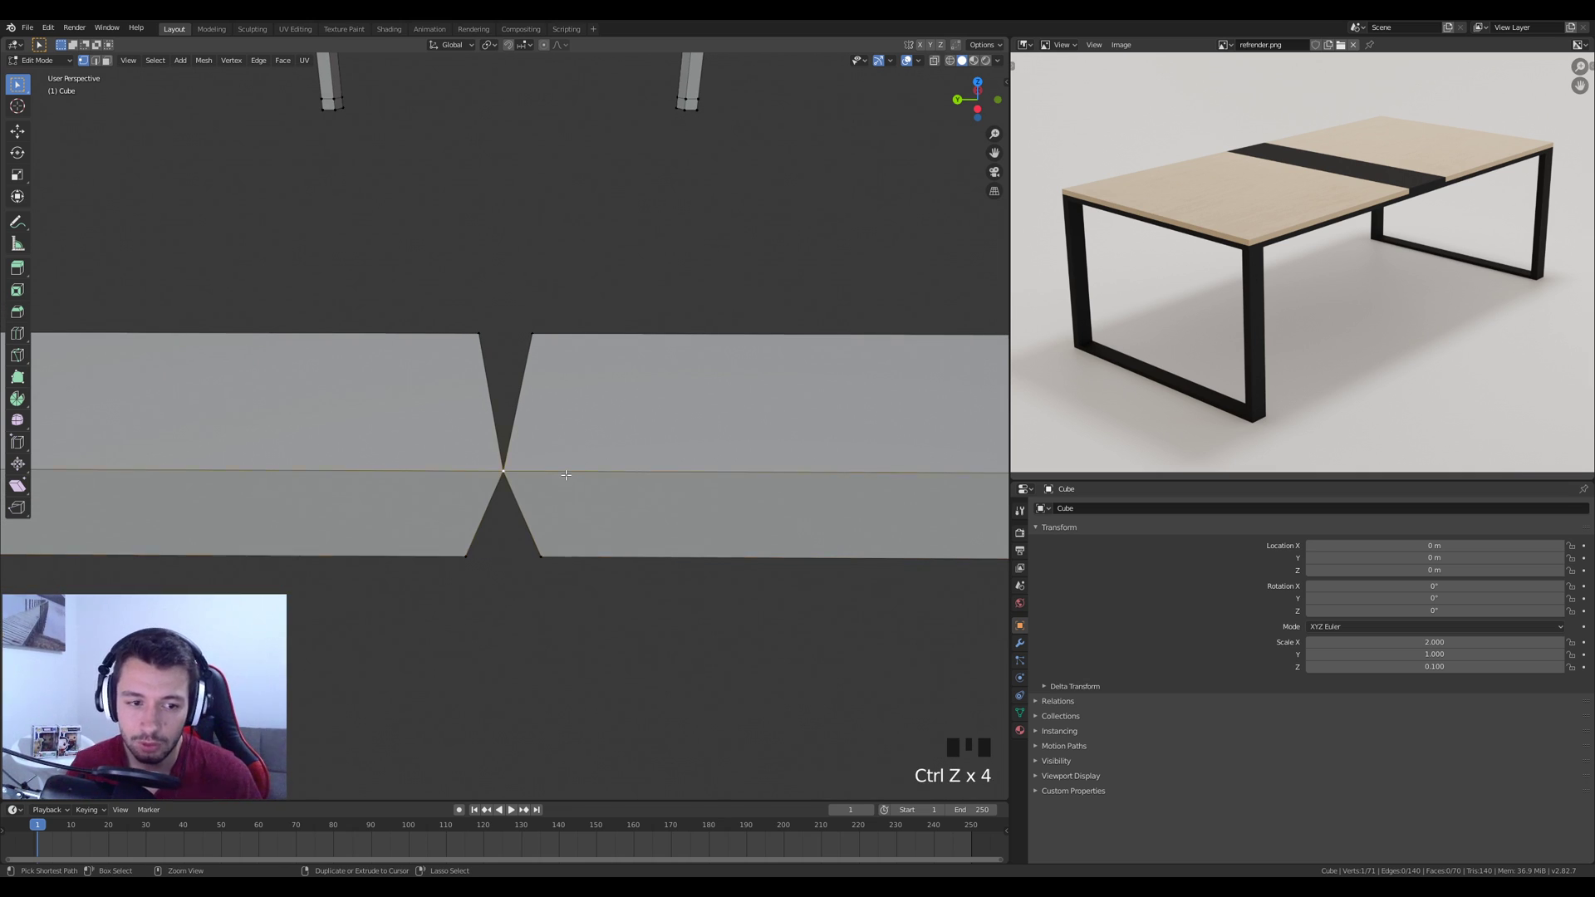
pyautogui.hotkey('ctrl', 'z')
pyautogui.hotkey('ctrl', 'z')
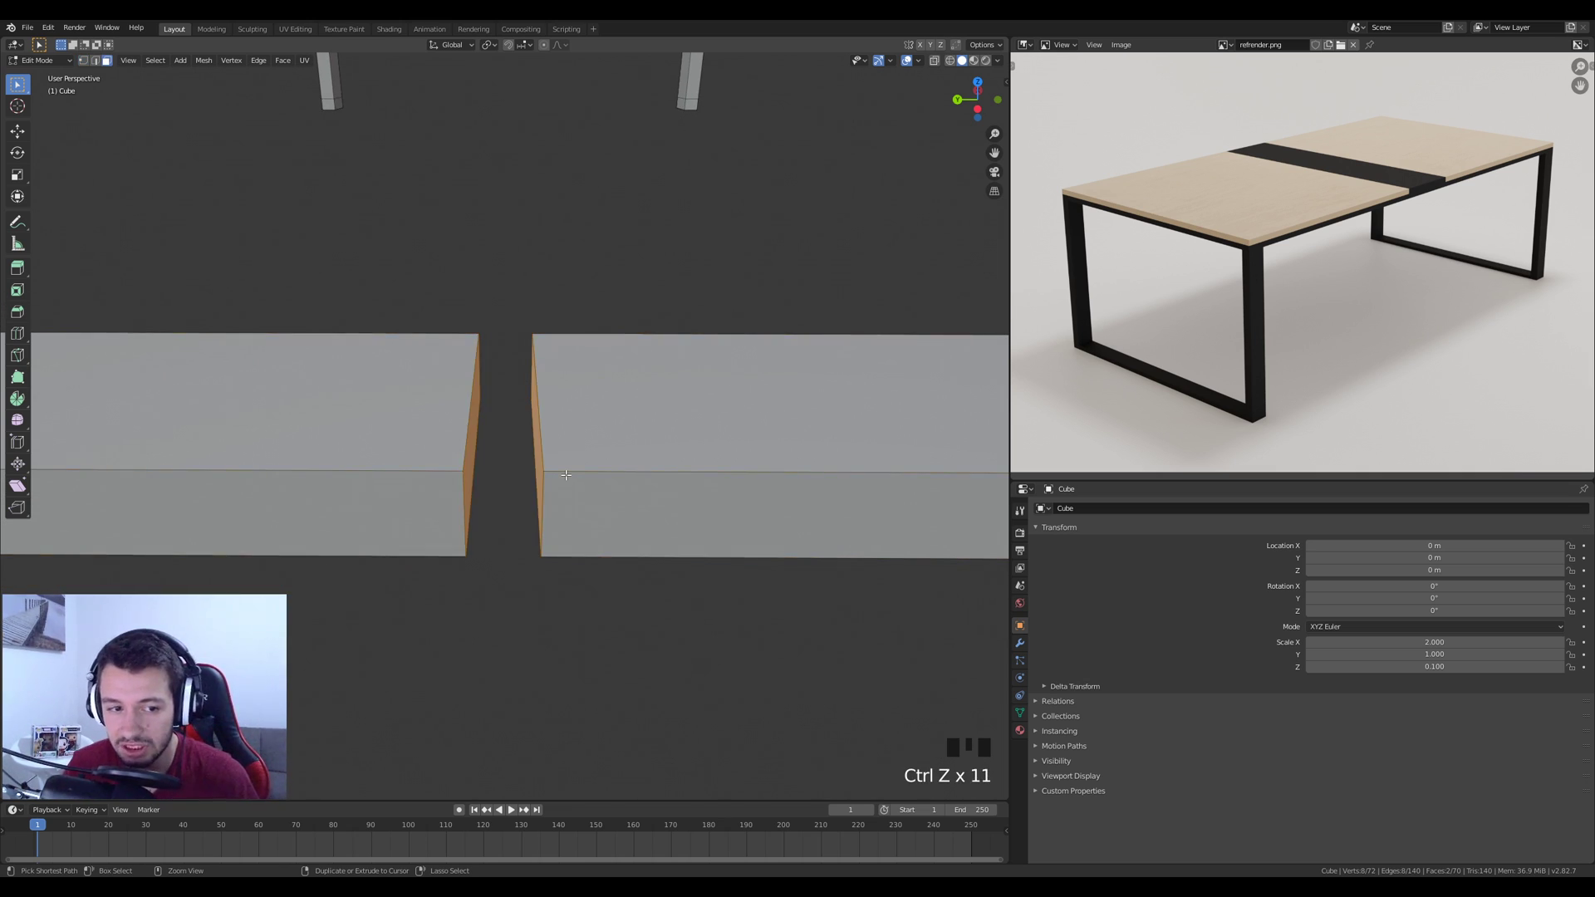
pyautogui.scroll(-8, 565, 474)
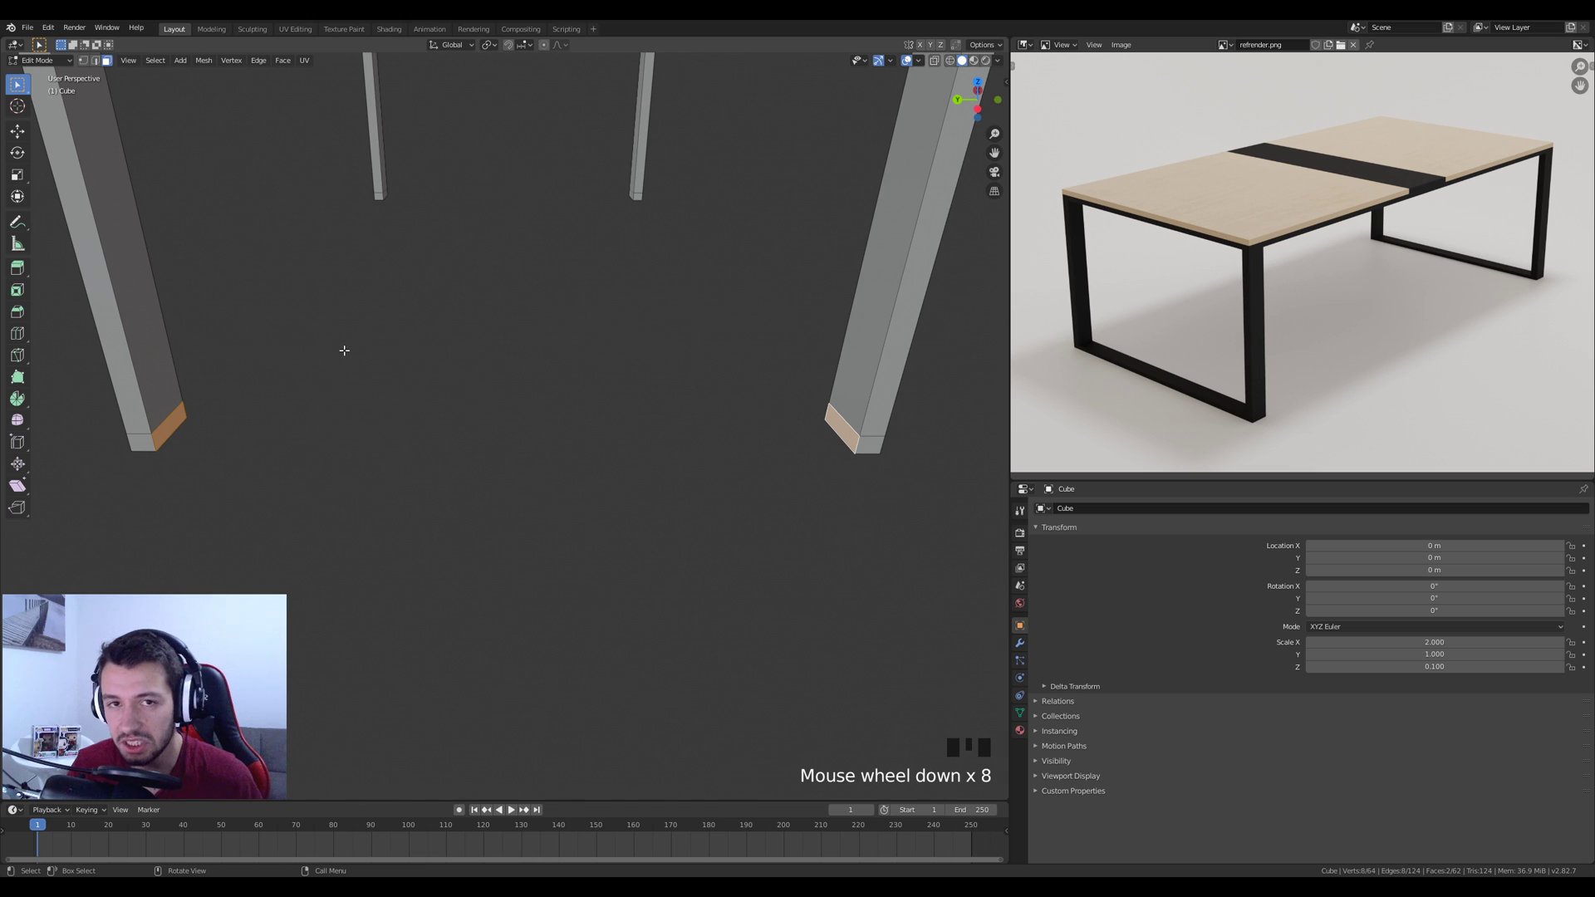
# Bridge the two selected foot faces to form a crossbar between the legs
pyautogui.moveTo(199, 365); pyautogui.dragTo(208, 408, button='middle')
pyautogui.rightClick(208, 408)
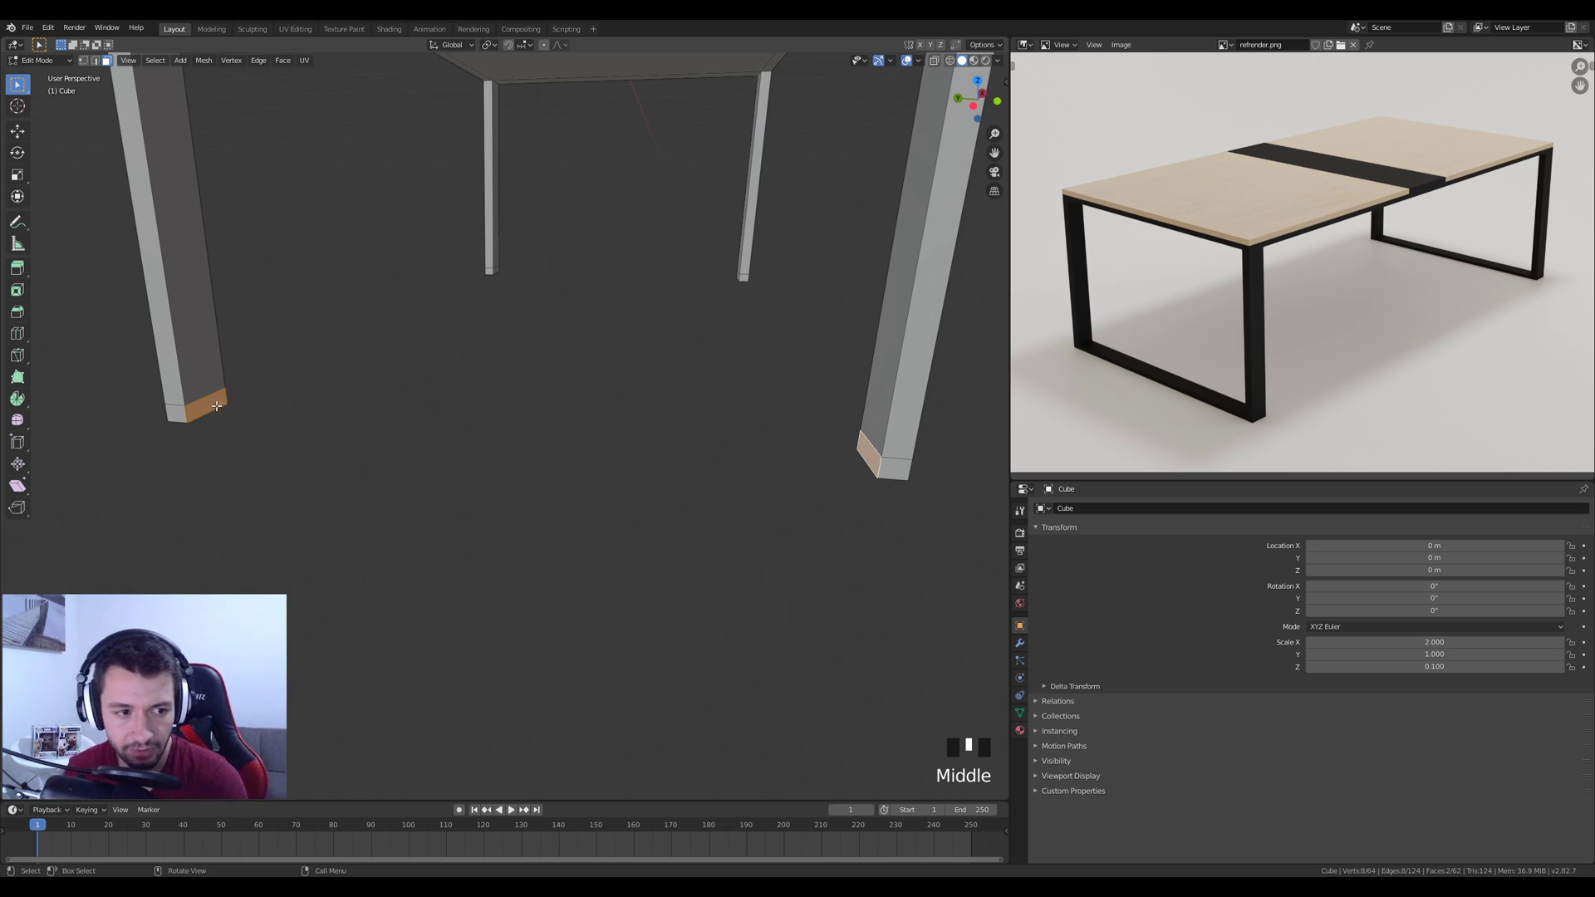
pyautogui.rightClick(203, 407)
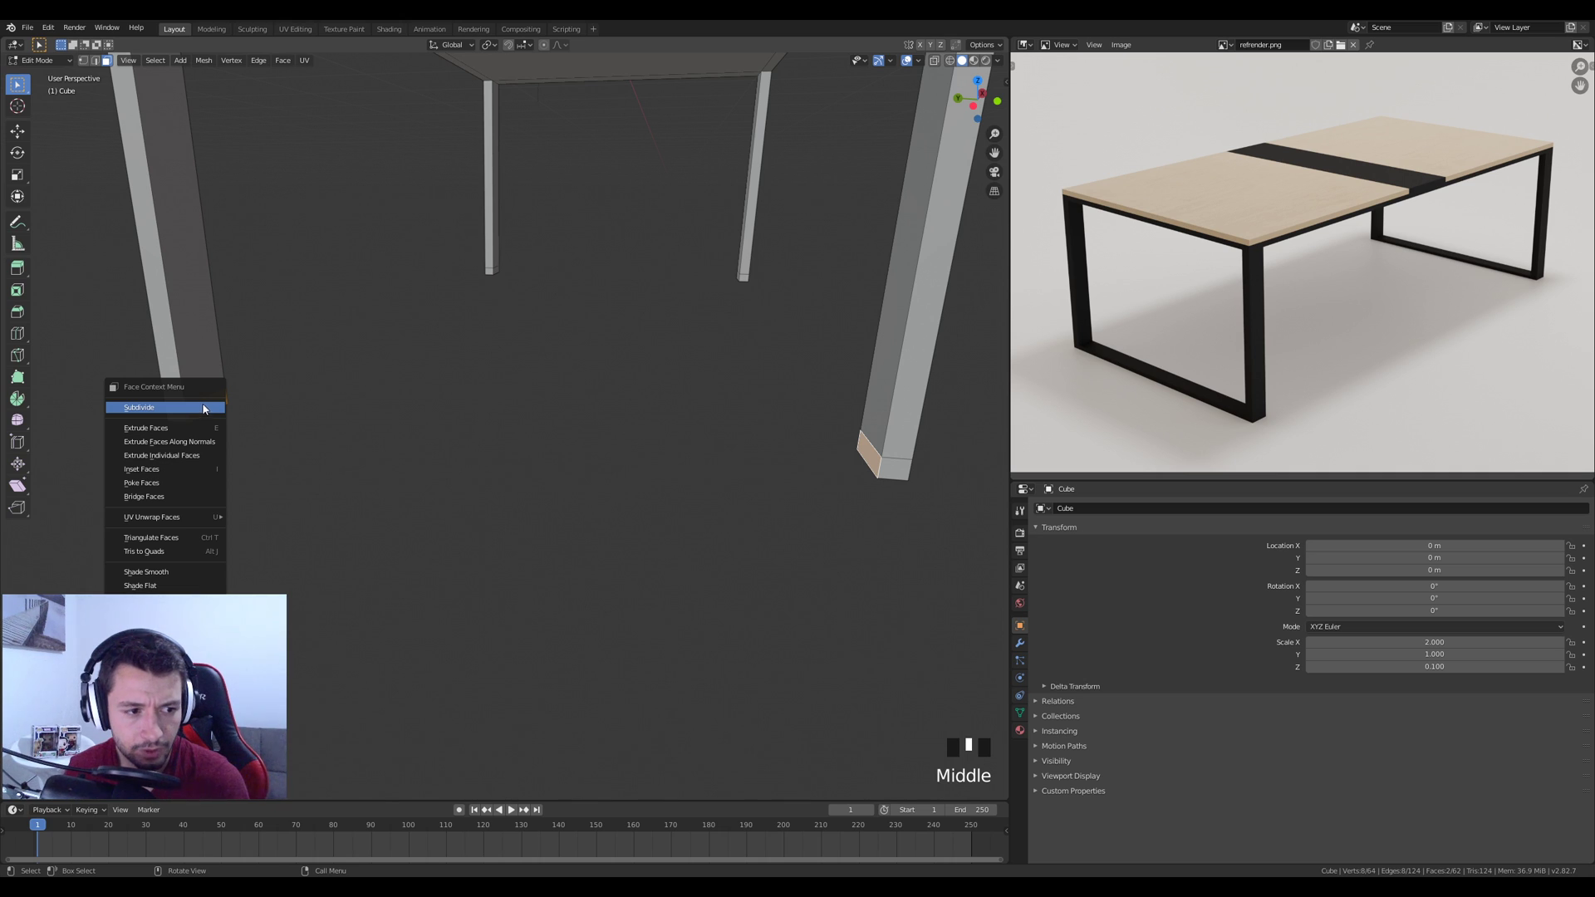
pyautogui.rightClick(154, 496)
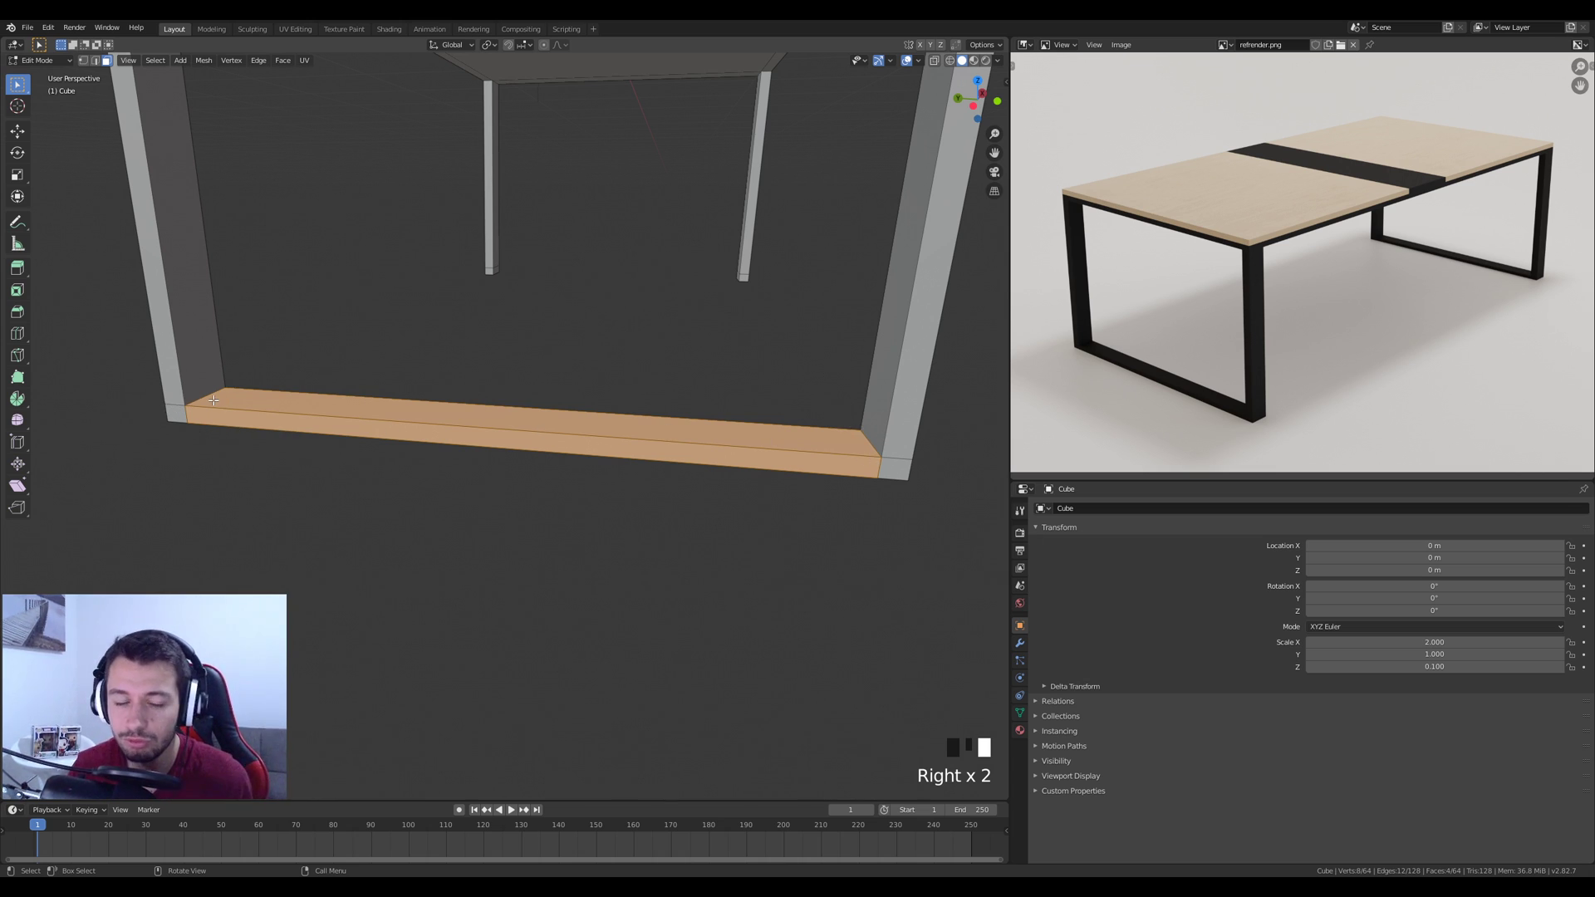
# Select the inward-facing foot faces of the two legs at the opposite end, bridge them into a crossbar and check the whole table
pyautogui.scroll(-1, 274, 383)
pyautogui.moveTo(269, 385); pyautogui.dragTo(142, 473, button='middle')
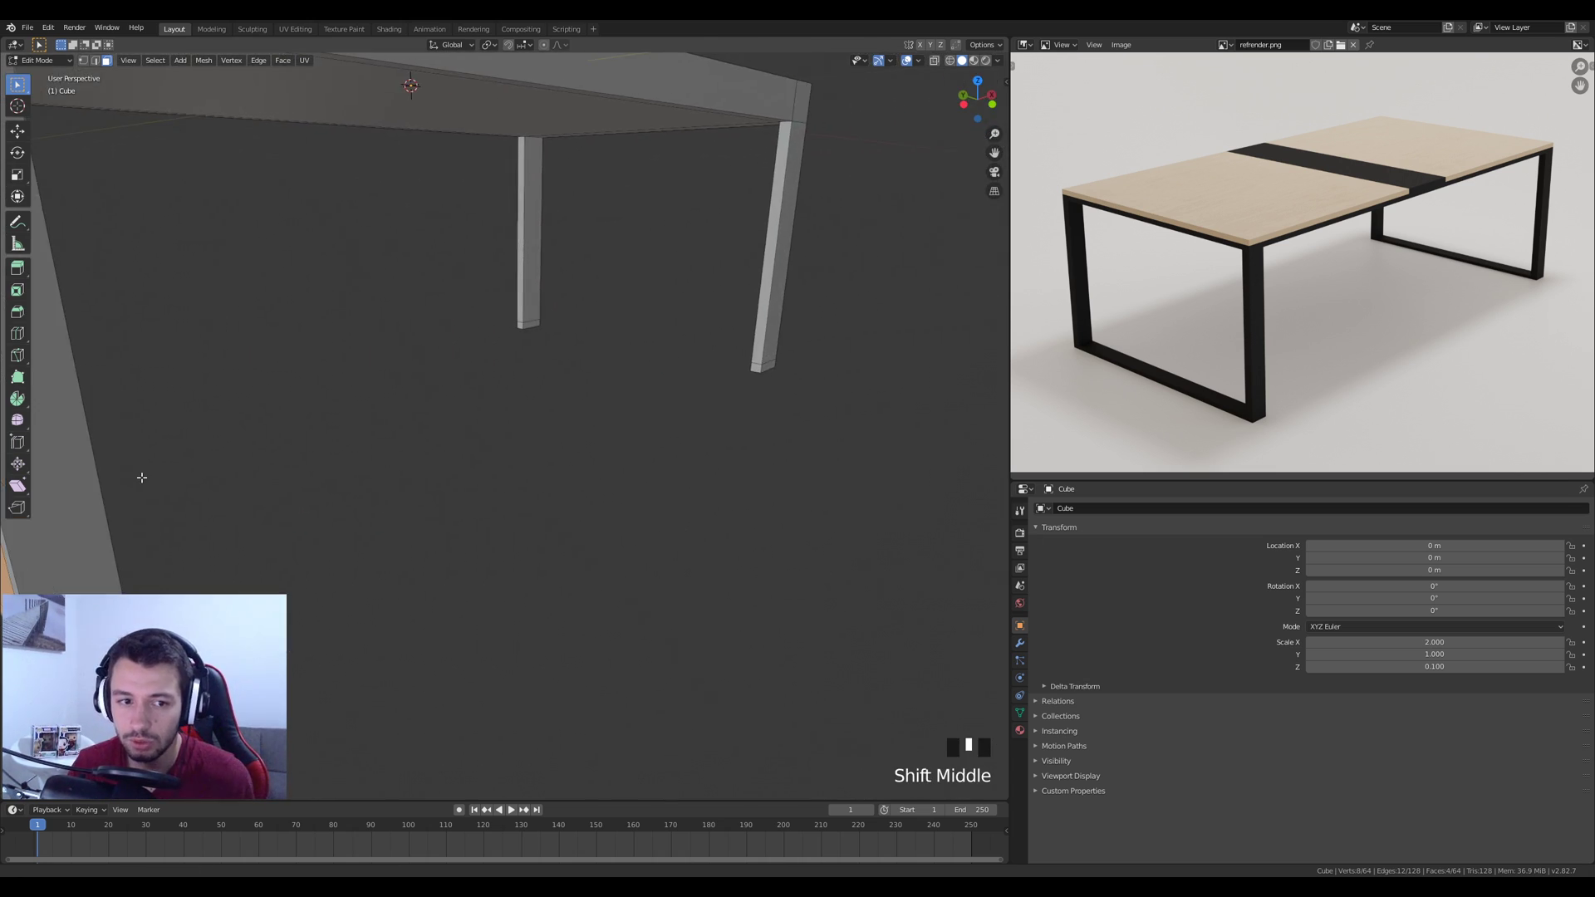
pyautogui.click(531, 322)
pyautogui.press('KP_Decimal')
pyautogui.scroll(-10, 640, 463)
pyautogui.moveTo(640, 462); pyautogui.dragTo(797, 478, button='middle')
pyautogui.keyDown('shift'); pyautogui.click(886, 350); pyautogui.keyUp('shift')
pyautogui.rightClick(885, 349)
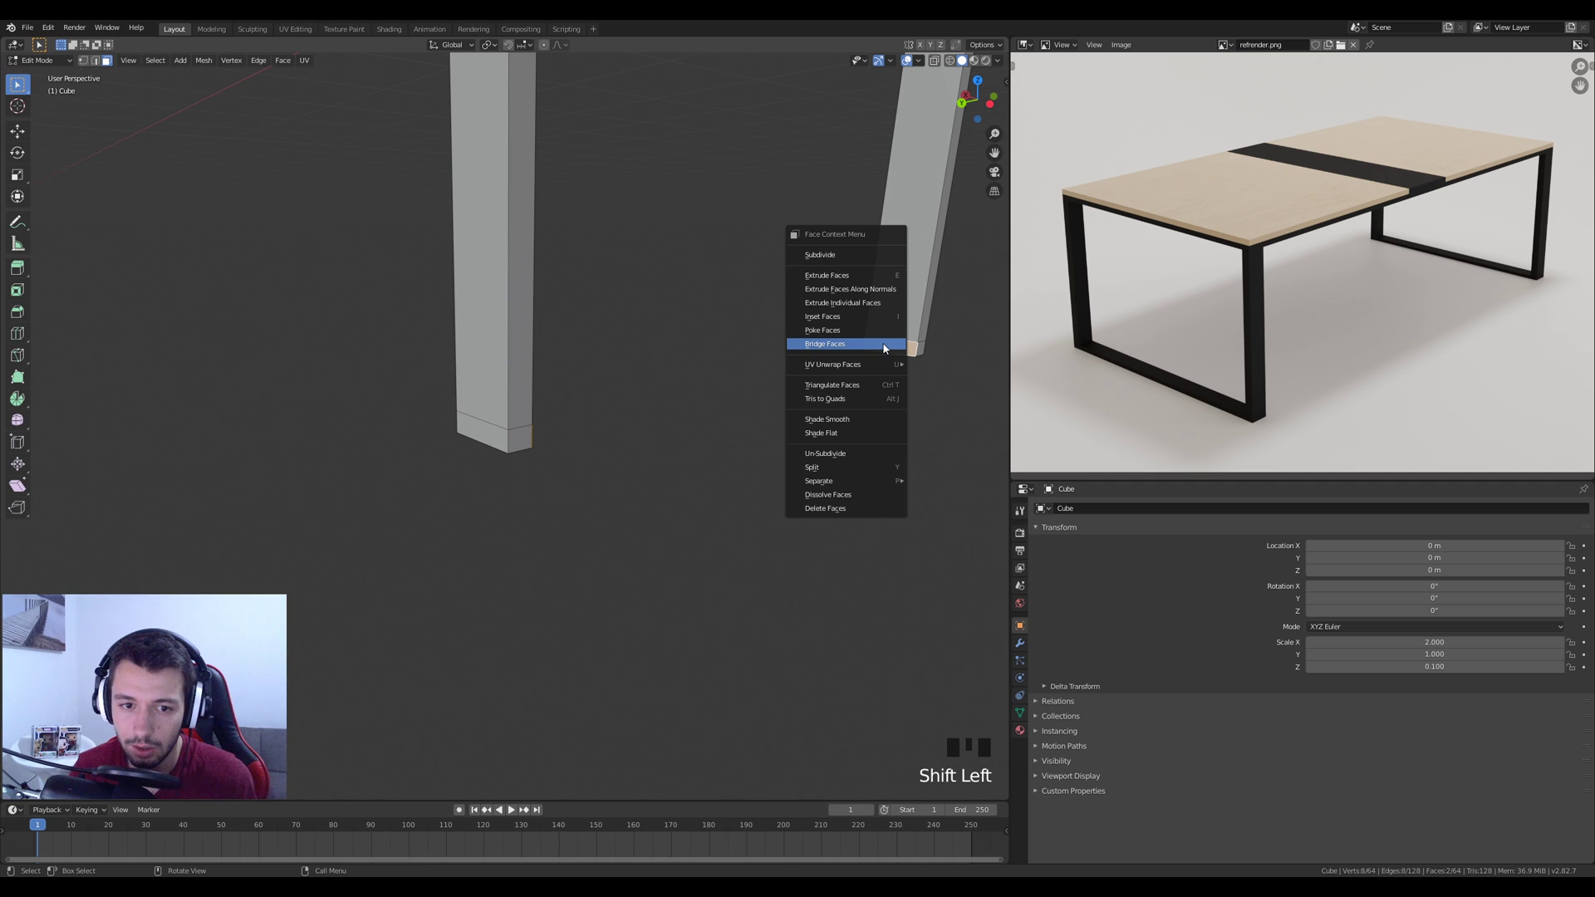
pyautogui.click(886, 349)
pyautogui.scroll(-11, 872, 402)
pyautogui.moveTo(872, 402); pyautogui.dragTo(541, 477, button='middle')
pyautogui.press('Tab')
pyautogui.scroll(3, 540, 475)
pyautogui.scroll(-3, 546, 490)
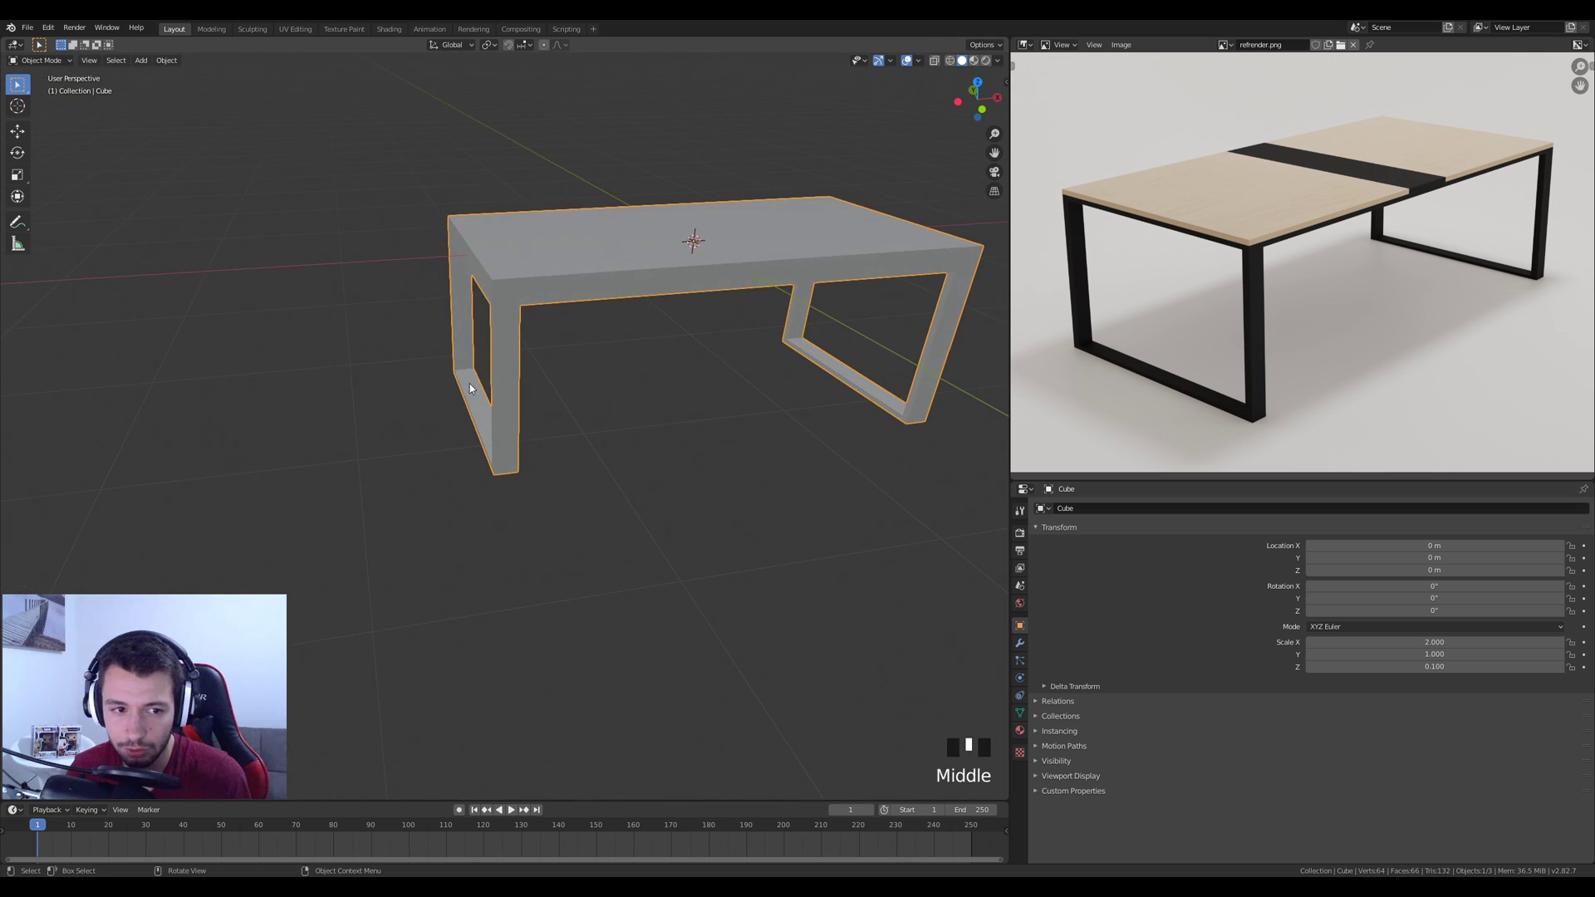
# In edge mode, select all inner edges of both leg frames and the tabletop seams above them, using a wireframe top view
pyautogui.press('Tab')
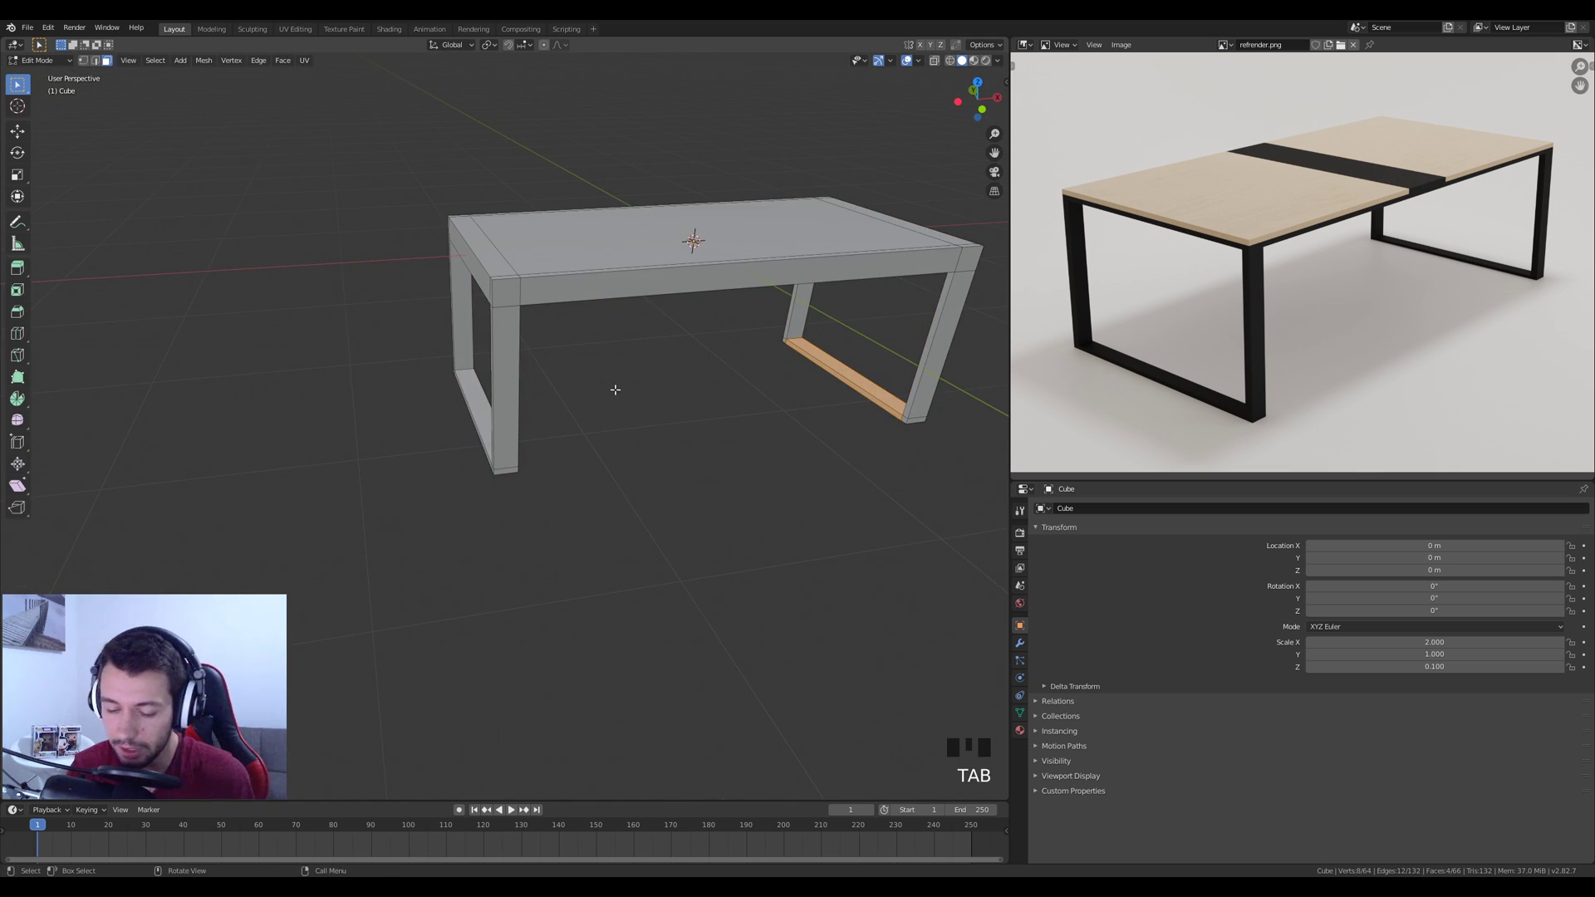
pyautogui.press('KP_7')
pyautogui.press('z')
pyautogui.click(555, 387)
pyautogui.keyDown('shift'); pyautogui.moveTo(466, 485); pyautogui.dragTo(413, 360, button='middle'); pyautogui.keyUp('shift')
pyautogui.click(95, 60)
pyautogui.scroll(1, 413, 360)
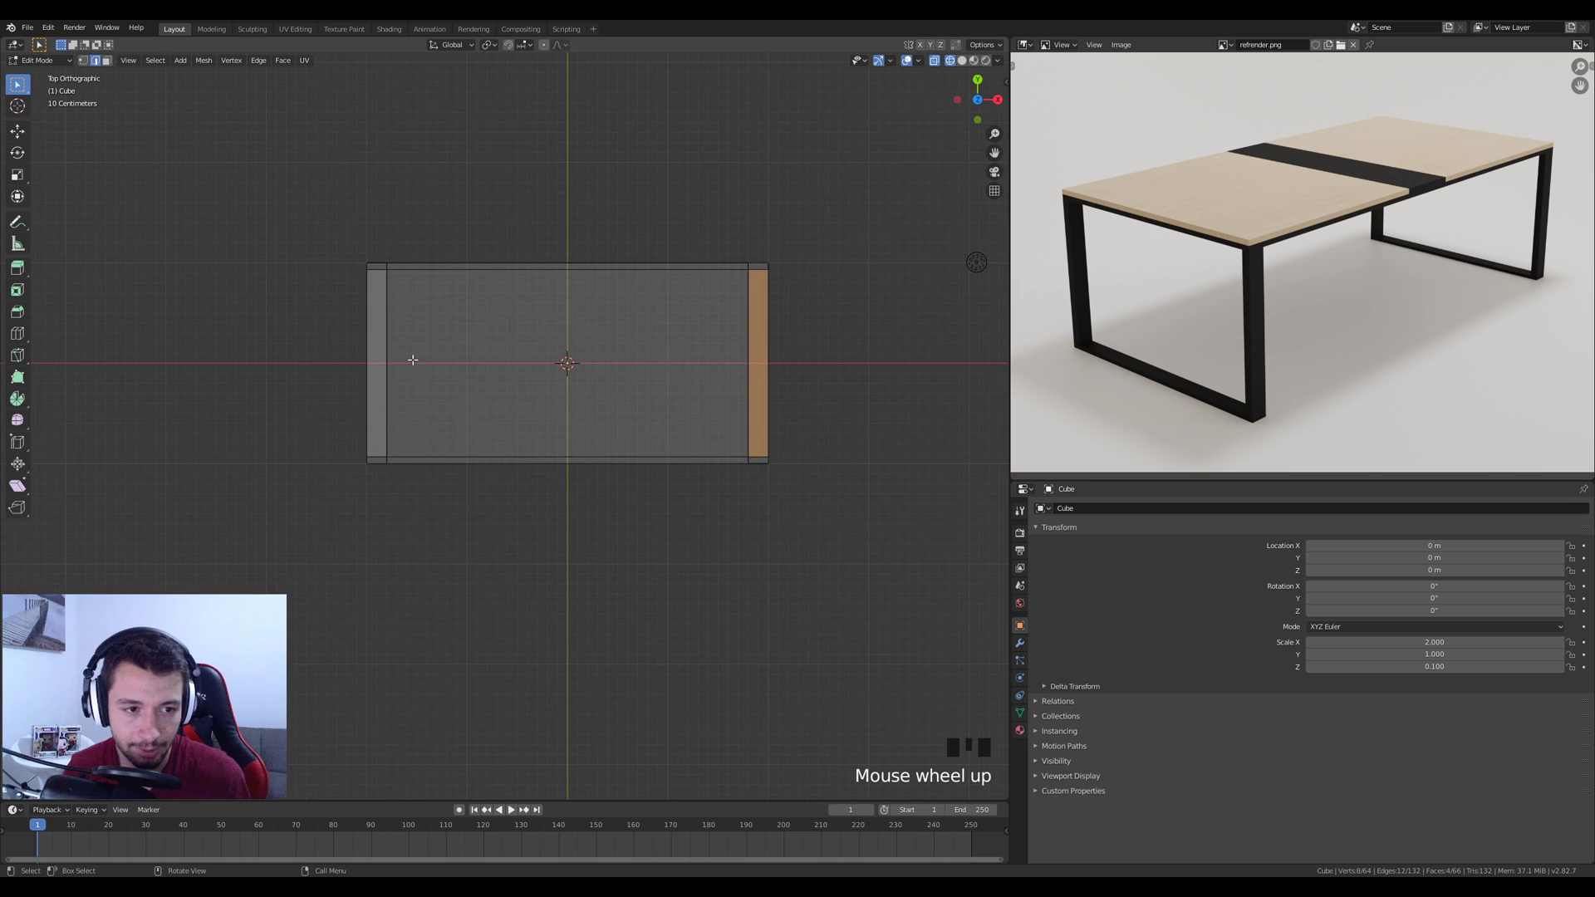
pyautogui.moveTo(384, 235); pyautogui.dragTo(414, 529)
pyautogui.press('b')
pyautogui.moveTo(737, 213); pyautogui.dragTo(853, 607, button='middle')
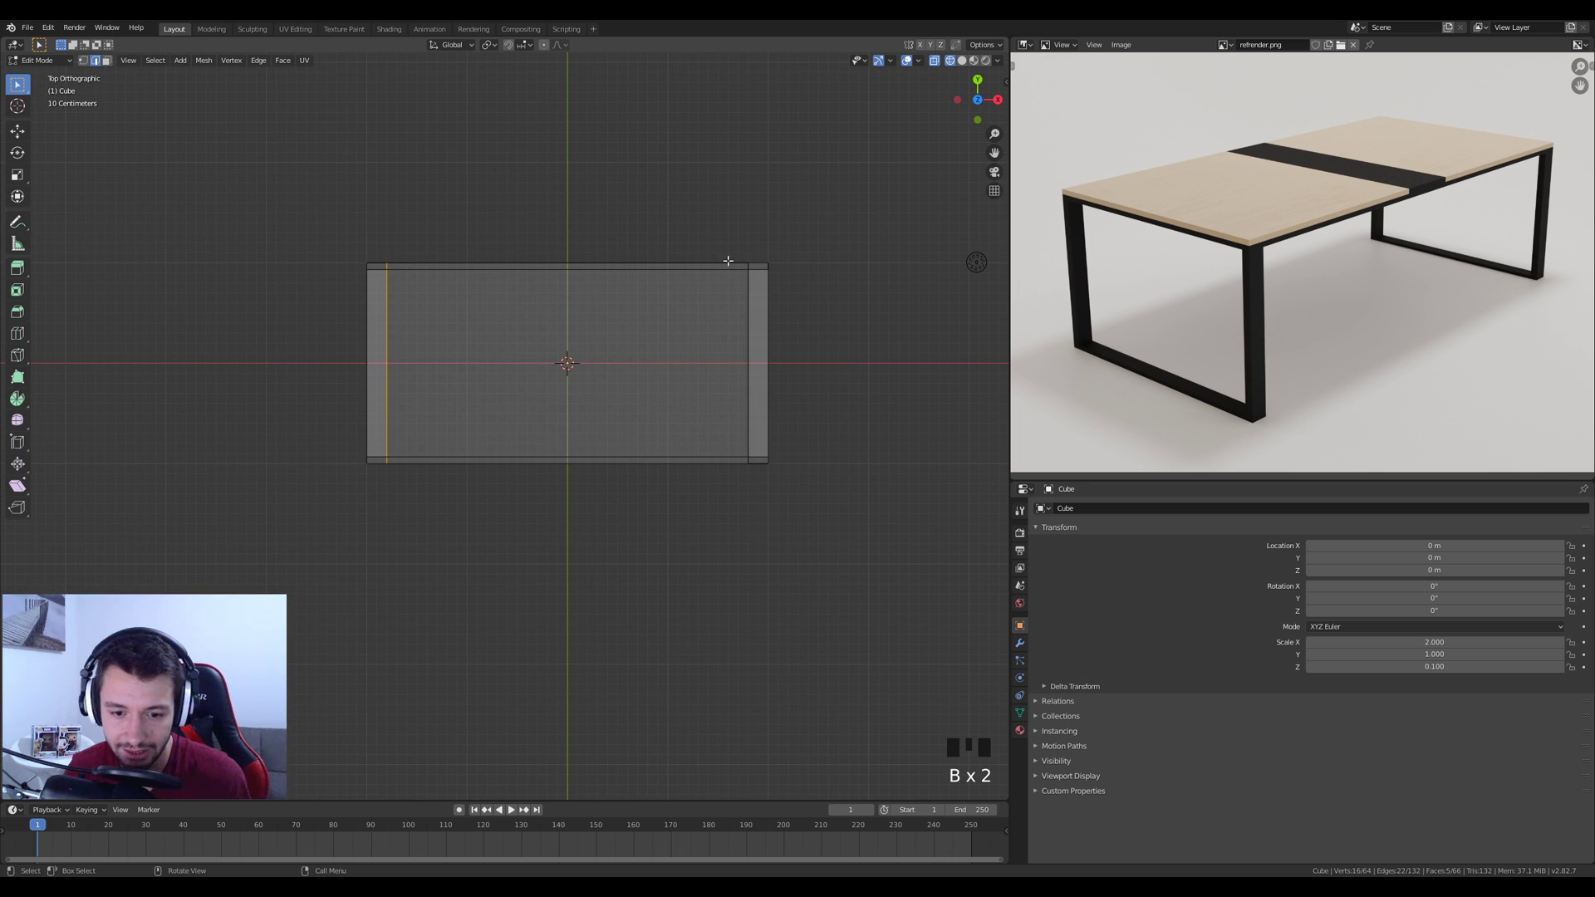
pyautogui.press('b')
pyautogui.moveTo(738, 235); pyautogui.dragTo(757, 510)
pyautogui.scroll(2, 900, 349)
pyautogui.keyDown('shift'); pyautogui.moveTo(900, 348); pyautogui.dragTo(940, 343, button='middle'); pyautogui.keyUp('shift')
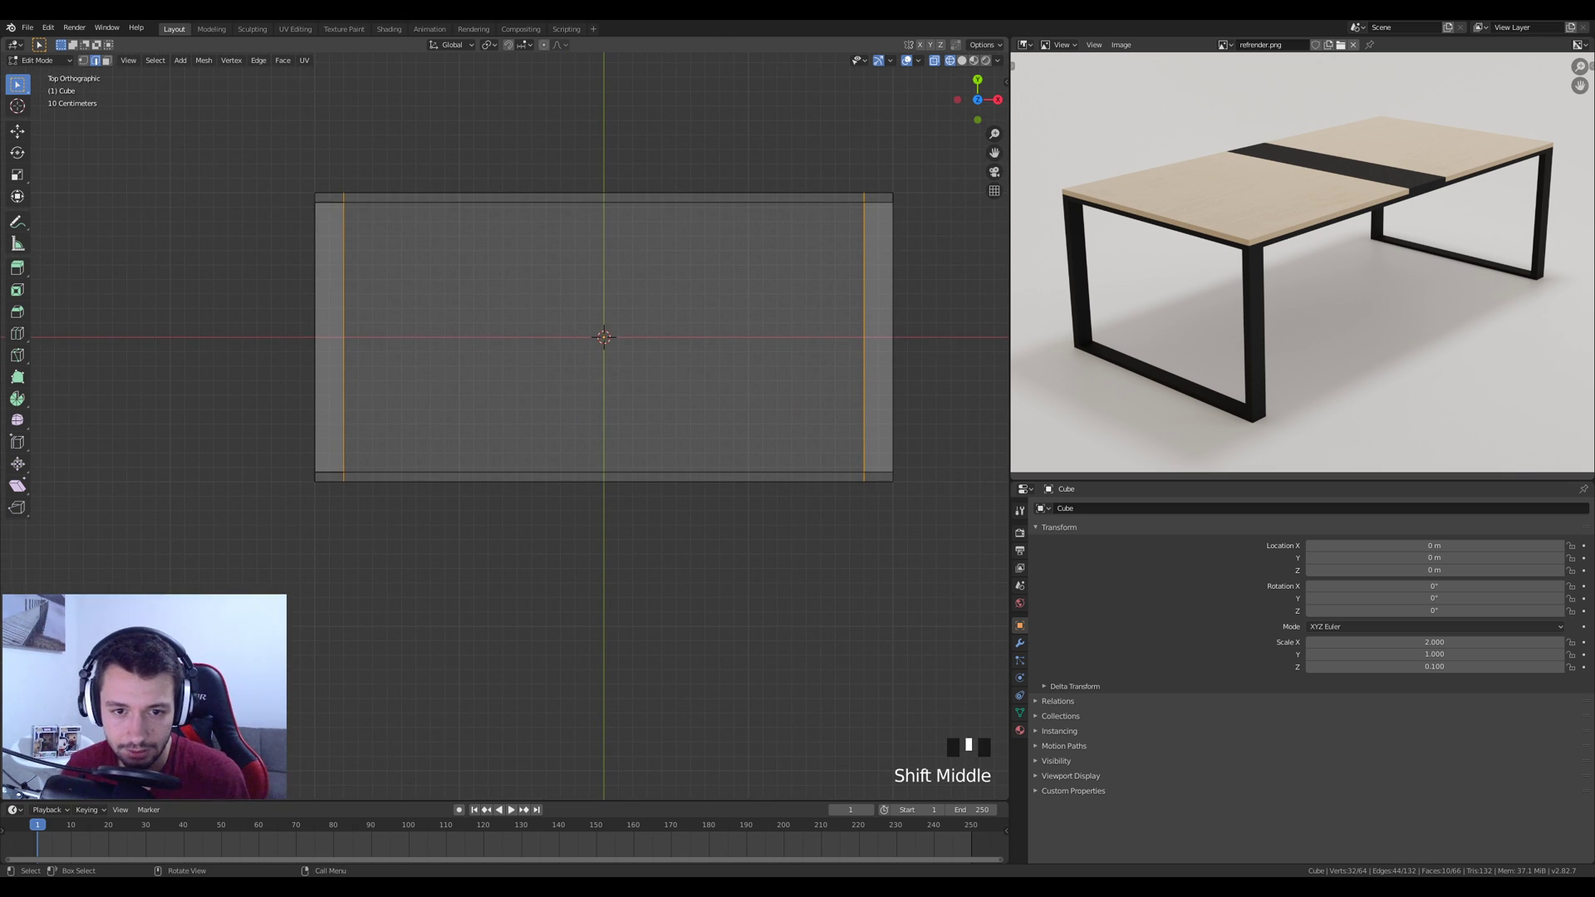
# Scale the selected inner edges along X by about 1.033 to narrow the leg frames, and return to solid shading
pyautogui.press('s')
pyautogui.press('x')
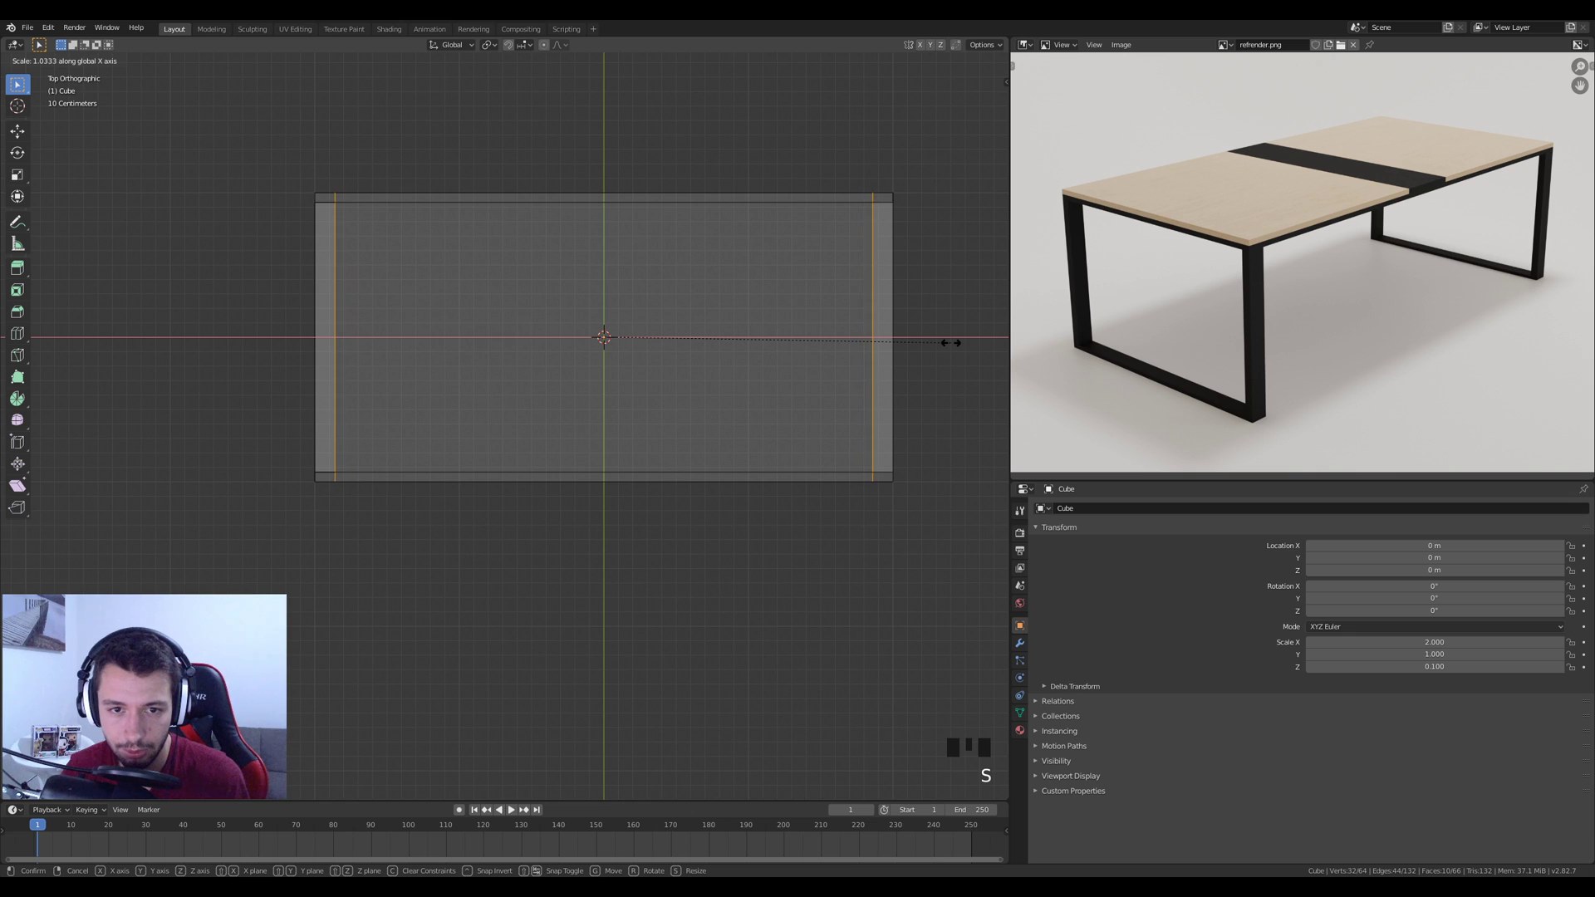
pyautogui.click(951, 342)
pyautogui.moveTo(715, 526)
pyautogui.mouseDown(button='middle')
pyautogui.moveTo(773, 438)
pyautogui.moveTo(733, 413)
pyautogui.moveTo(765, 413)
pyautogui.moveTo(705, 402)
pyautogui.moveTo(648, 349)
pyautogui.mouseUp(button='middle')
pyautogui.press('Tab')
pyautogui.scroll(-3, 770, 427)
pyautogui.press('z')
pyautogui.click(826, 435)
# Scale the inner leg edges along X by about 0.99 to widen the leg frames slightly
pyautogui.press('Tab')
pyautogui.press('s')
pyautogui.press('x')
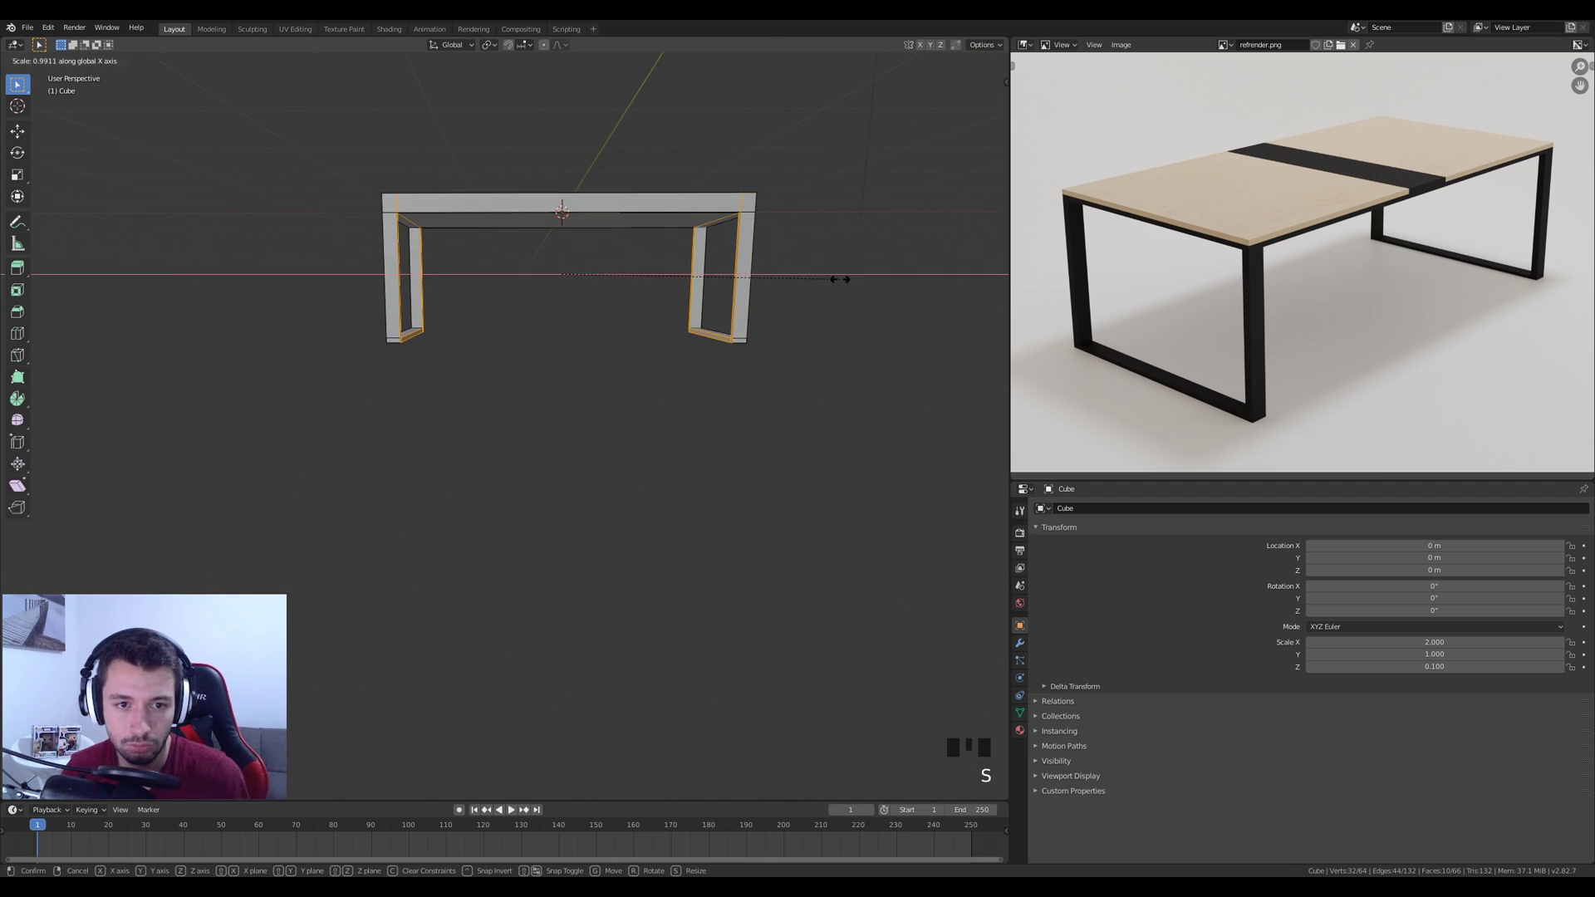
pyautogui.click(836, 281)
pyautogui.moveTo(637, 313)
pyautogui.mouseDown(button='middle')
pyautogui.moveTo(662, 324)
pyautogui.moveTo(623, 332)
pyautogui.moveTo(629, 286)
pyautogui.mouseUp(button='middle')
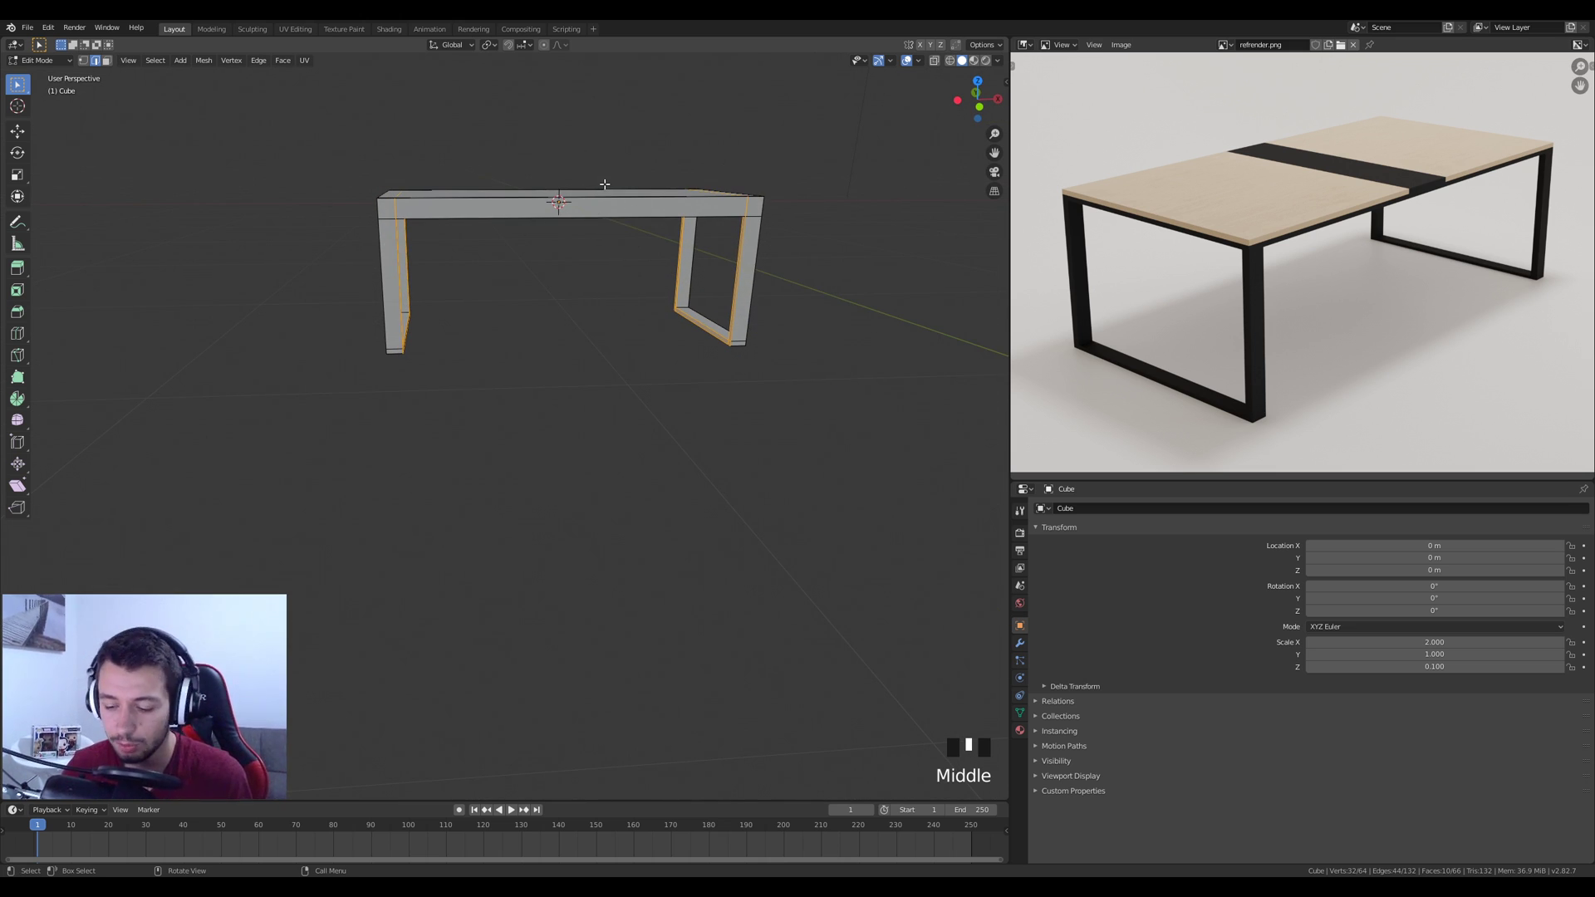
# Select the tabletop's upper edges through the mesh in a wireframe front view and lower them to the origin's height to thin the slab
pyautogui.press('KP_1')
pyautogui.scroll(1, 491, 220)
pyautogui.keyDown('shift'); pyautogui.moveTo(483, 183); pyautogui.dragTo(464, 367, button='middle'); pyautogui.keyUp('shift')
pyautogui.scroll(4, 463, 366)
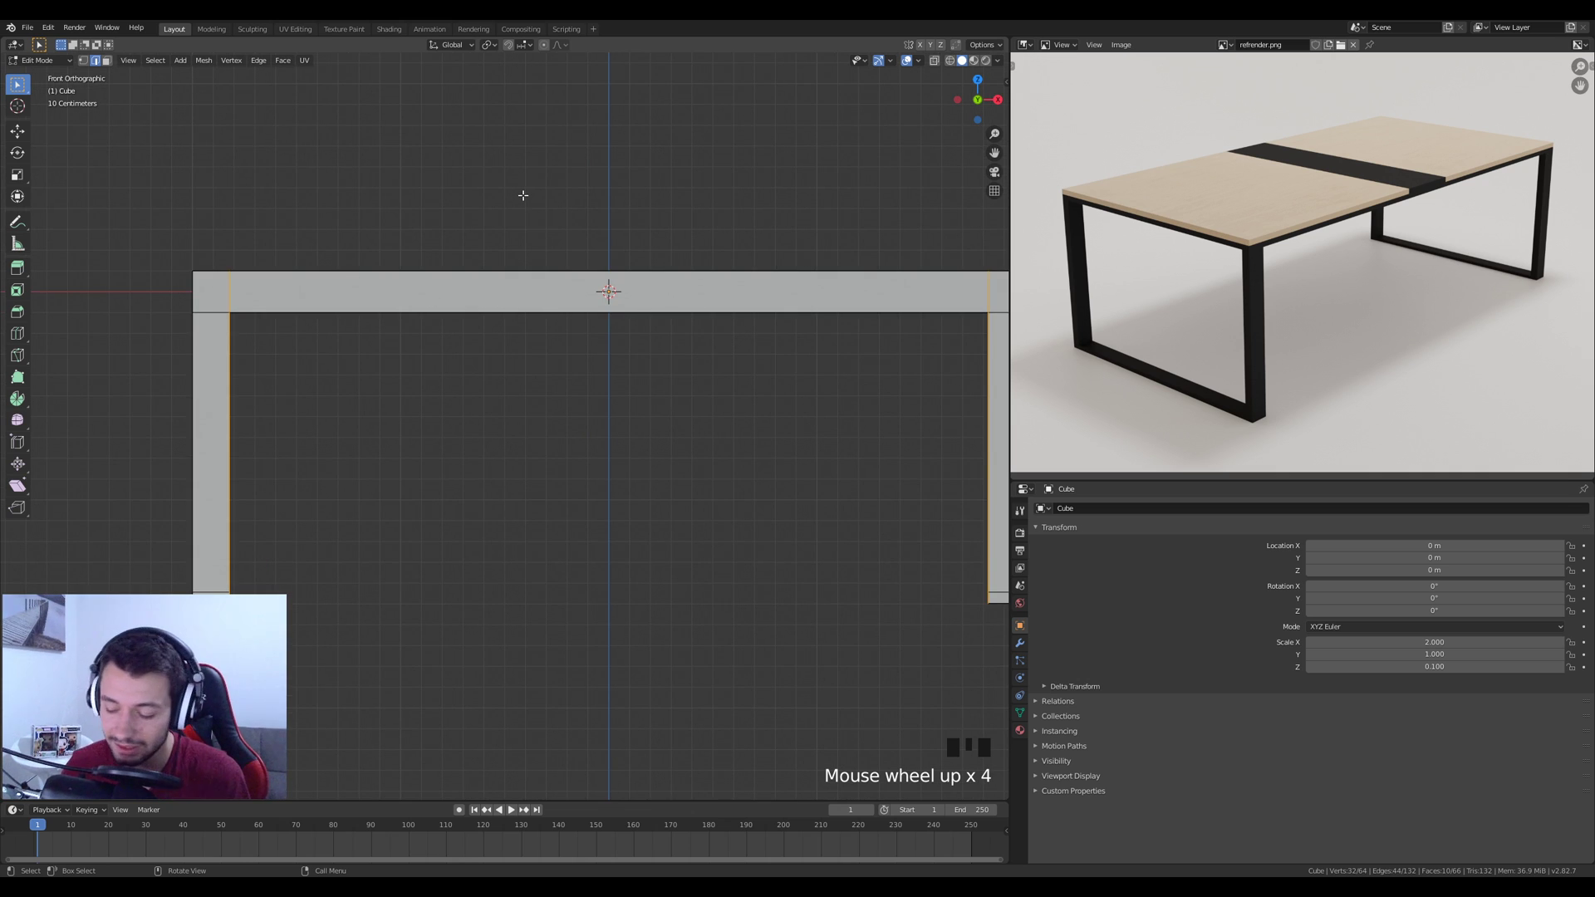
pyautogui.press('z')
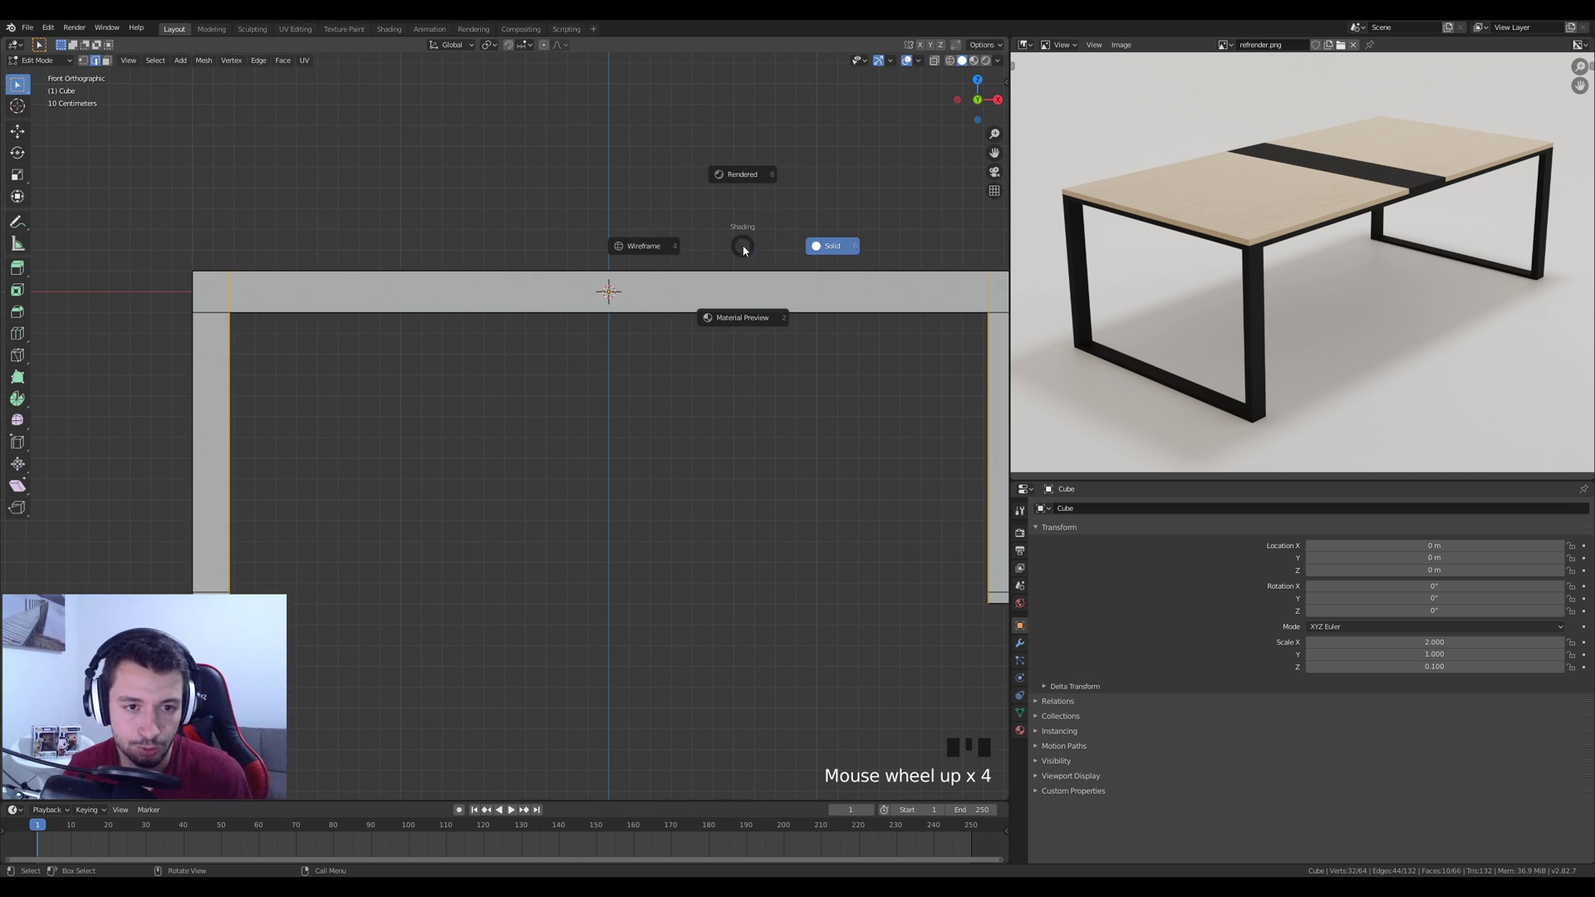
pyautogui.keyDown('shift'); pyautogui.moveTo(641, 265); pyautogui.dragTo(562, 324, button='middle'); pyautogui.keyUp('shift')
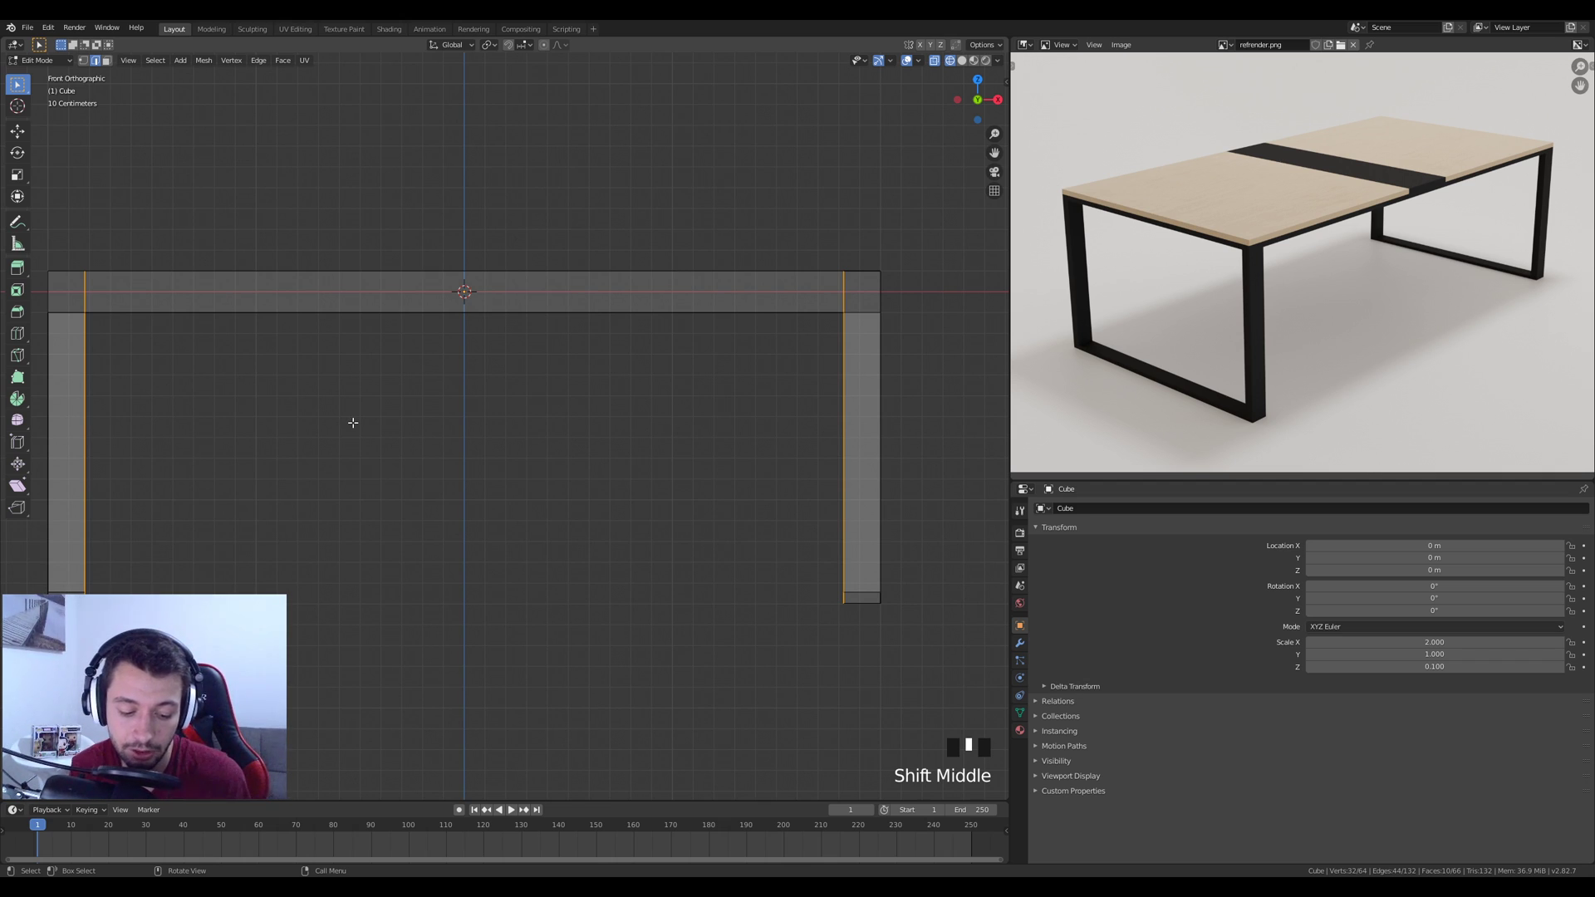
pyautogui.hotkey('alt', 'a')
pyautogui.keyDown('shift'); pyautogui.moveTo(196, 337); pyautogui.dragTo(235, 341, button='middle'); pyautogui.keyUp('shift')
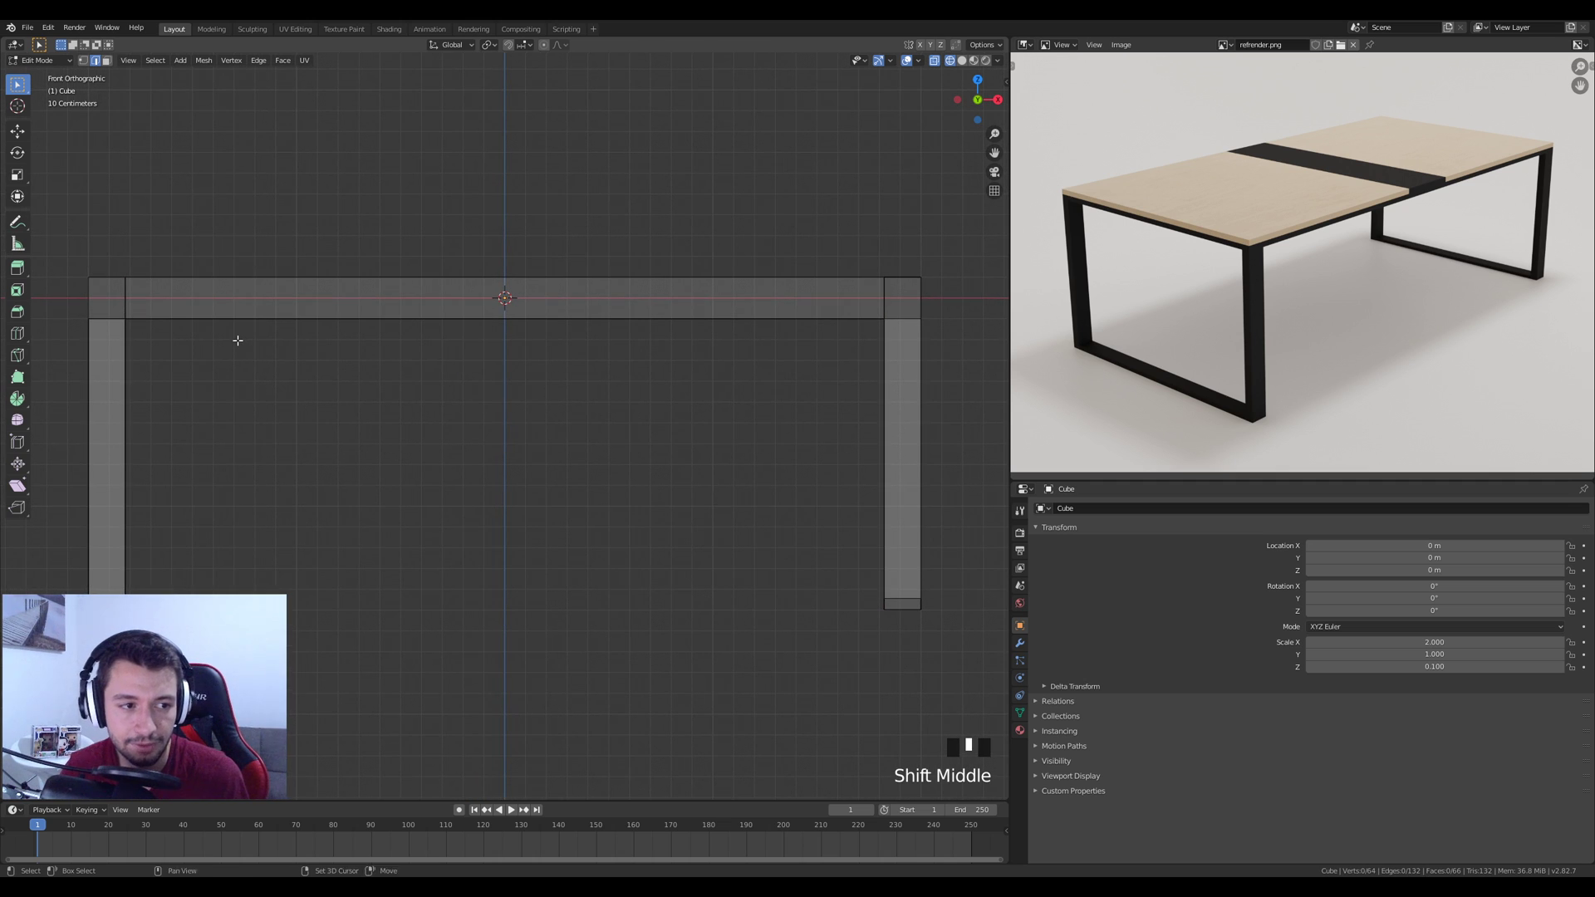
pyautogui.press('b')
pyautogui.moveTo(60, 235); pyautogui.dragTo(967, 289)
pyautogui.press('g')
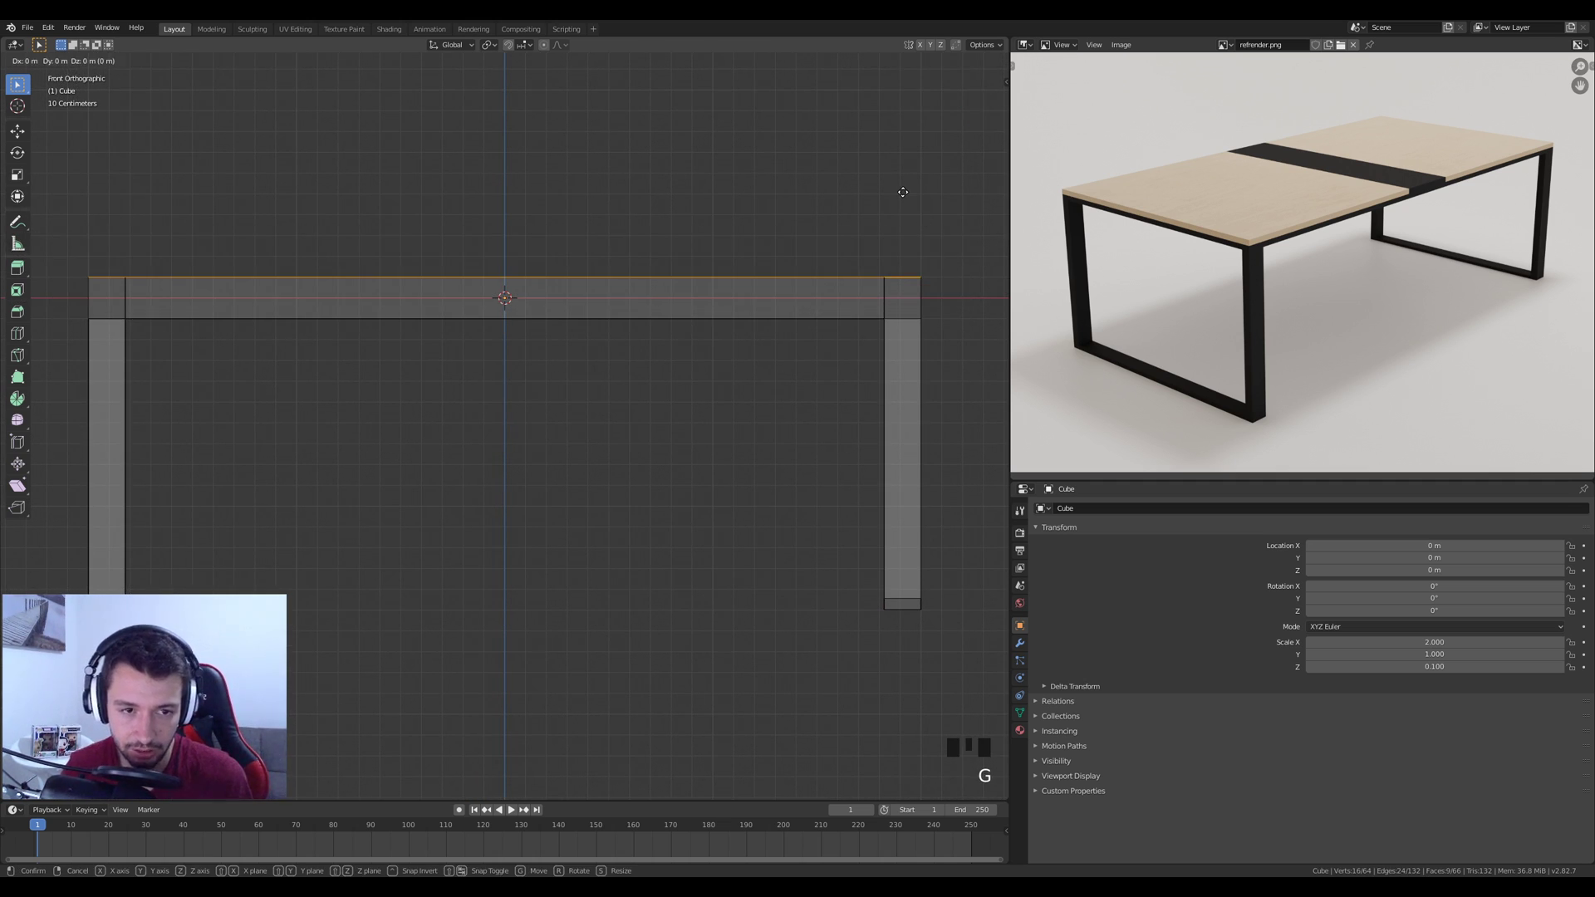
pyautogui.click(905, 220)
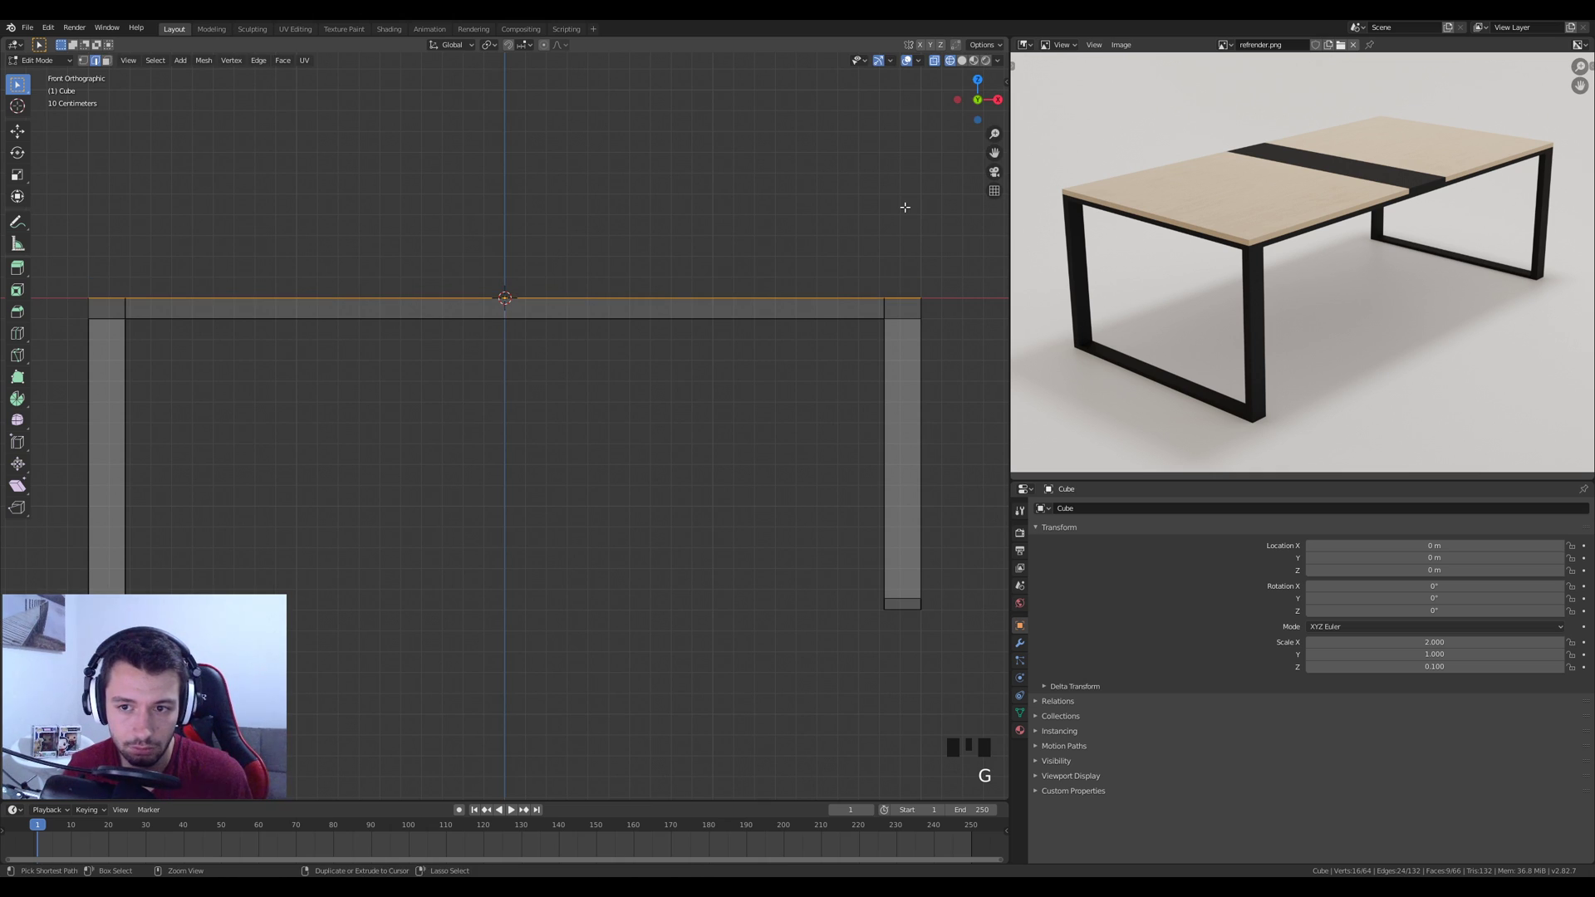
# Examine the table in object mode with solid shading and compare its proportions with the reference picture
pyautogui.press('Tab')
pyautogui.moveTo(670, 431)
pyautogui.mouseDown(button='middle')
pyautogui.moveTo(612, 456)
pyautogui.moveTo(673, 448)
pyautogui.moveTo(656, 453)
pyautogui.mouseUp(button='middle')
pyautogui.press('z')
pyautogui.click(631, 452)
pyautogui.scroll(-2, 631, 453)
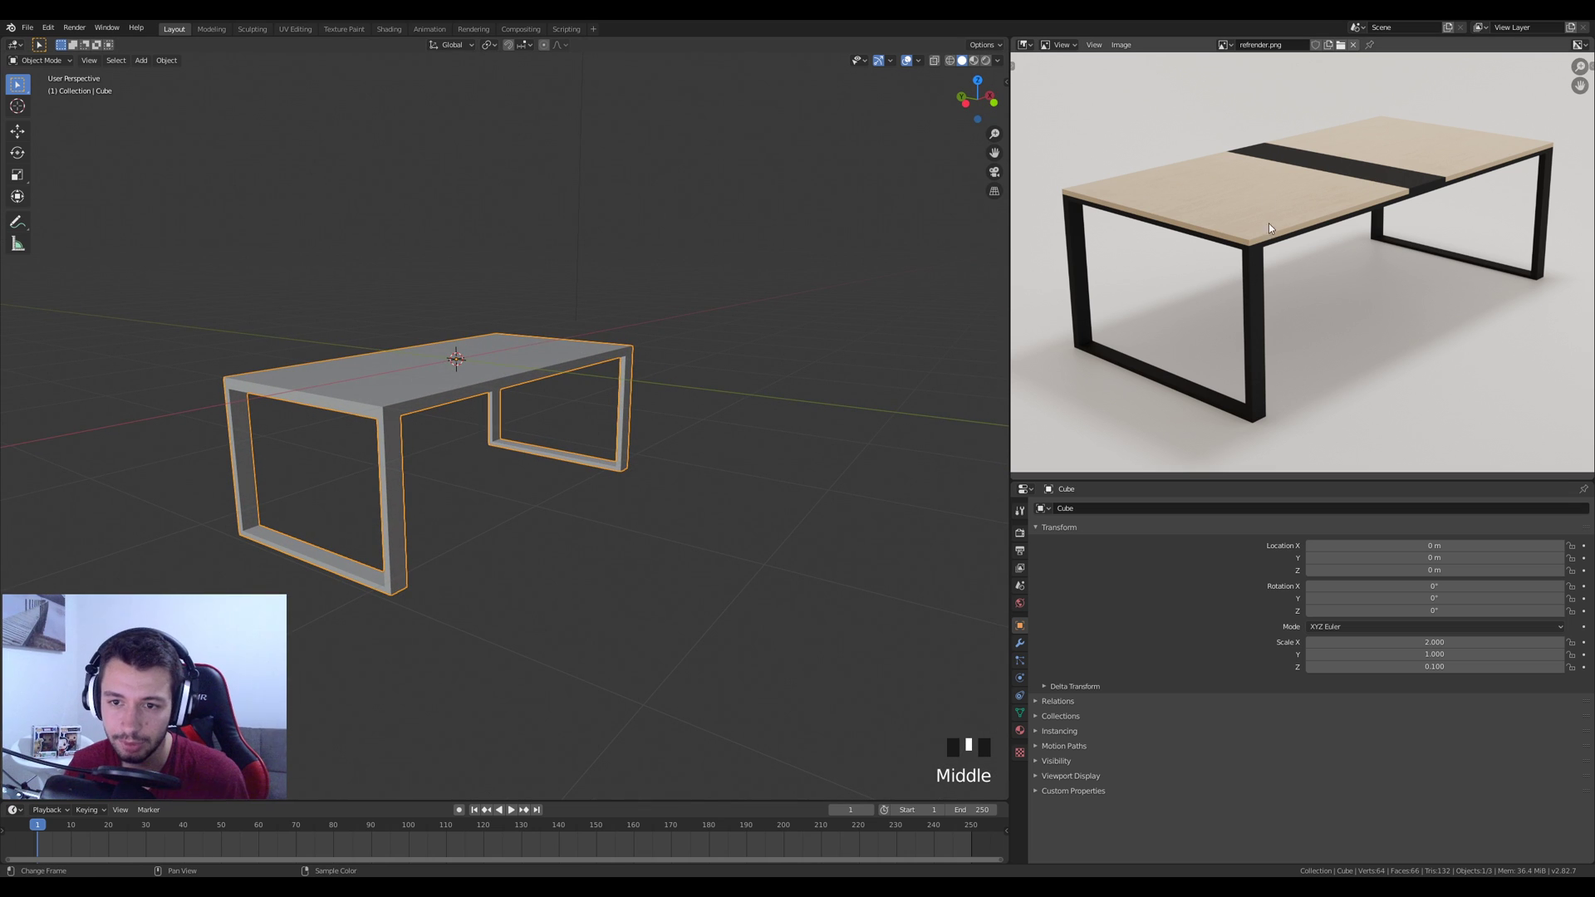
pyautogui.moveTo(529, 402)
pyautogui.mouseDown(button='middle')
pyautogui.moveTo(465, 403)
pyautogui.moveTo(528, 402)
pyautogui.moveTo(485, 406)
pyautogui.moveTo(526, 409)
pyautogui.moveTo(502, 412)
pyautogui.mouseUp(button='middle')
pyautogui.scroll(1, 459, 416)
pyautogui.scroll(-1, 459, 416)
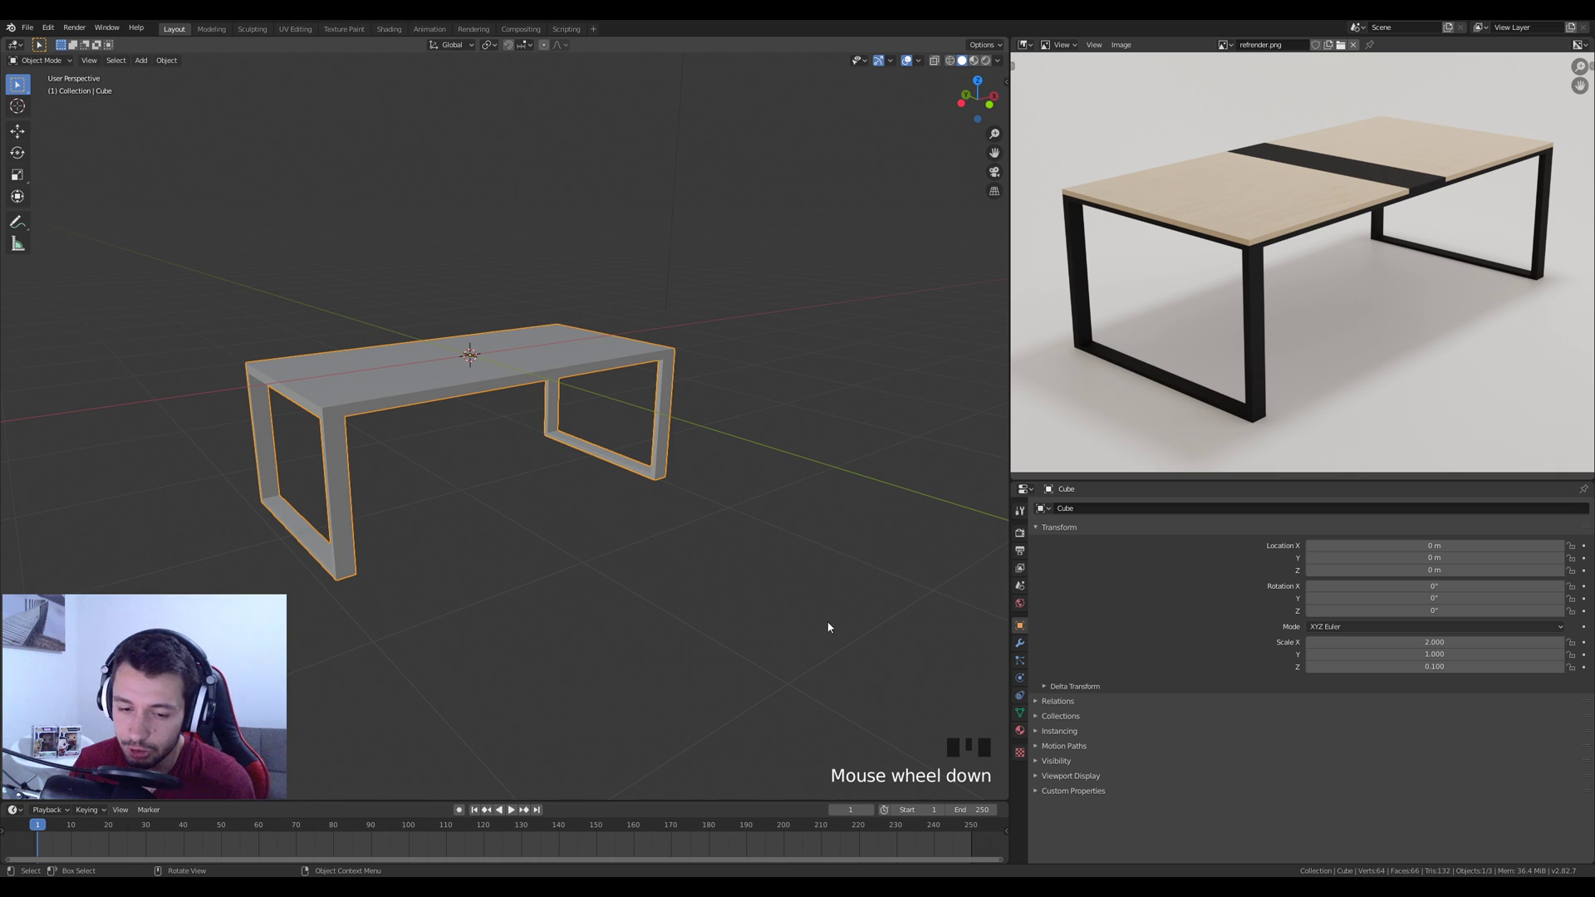
# Rename the table's existing material to Bois
pyautogui.click(1020, 731)
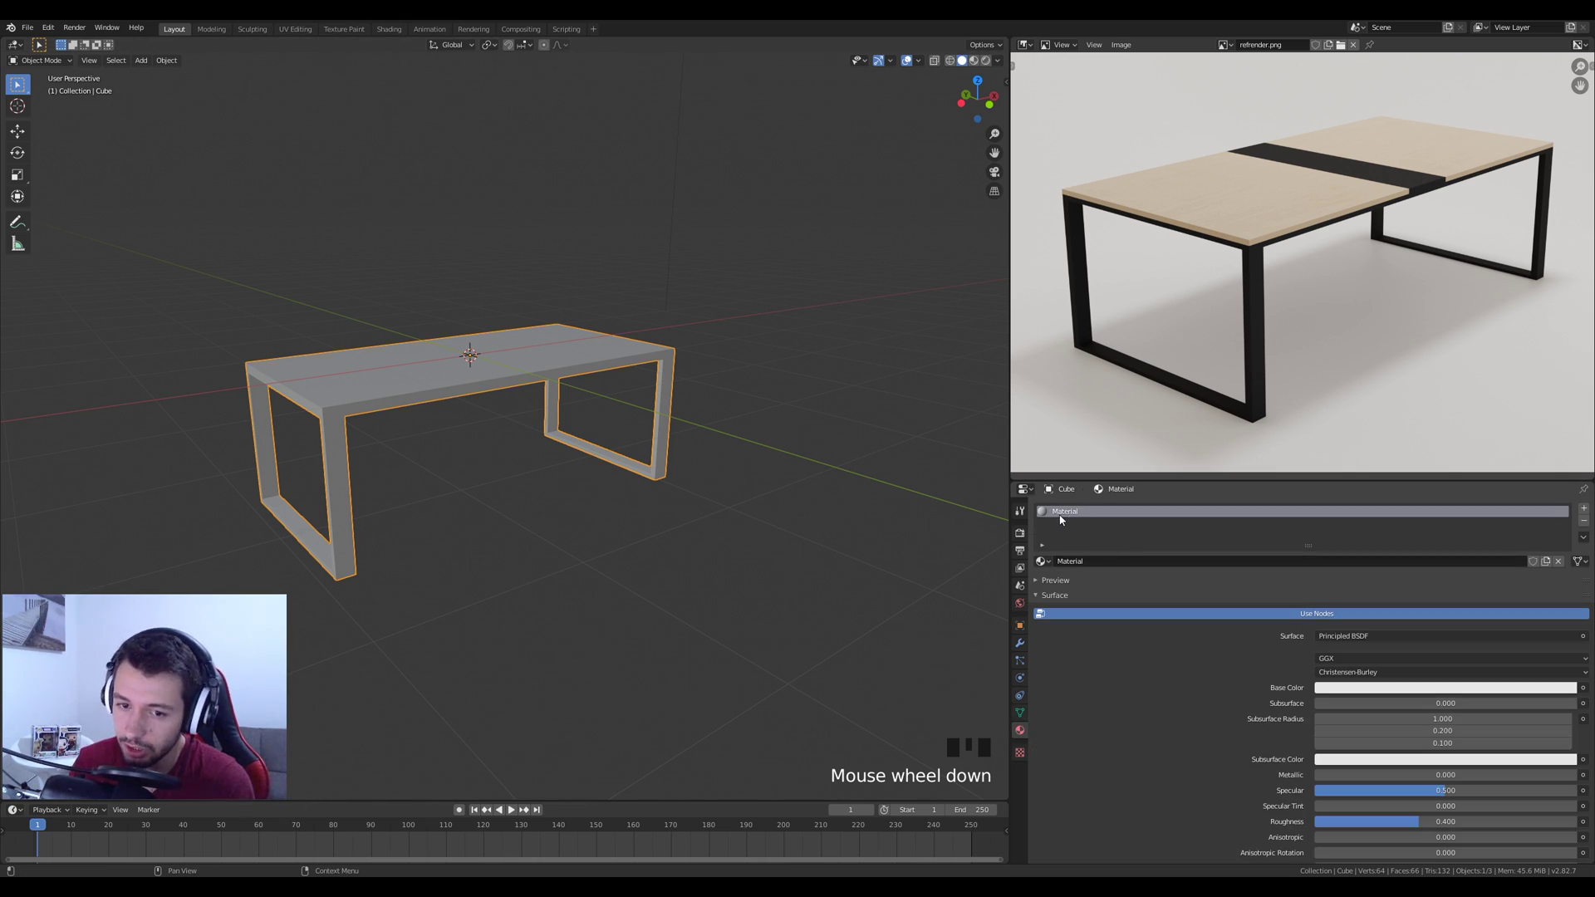
pyautogui.doubleClick(1096, 562)
pyautogui.write('Bois')
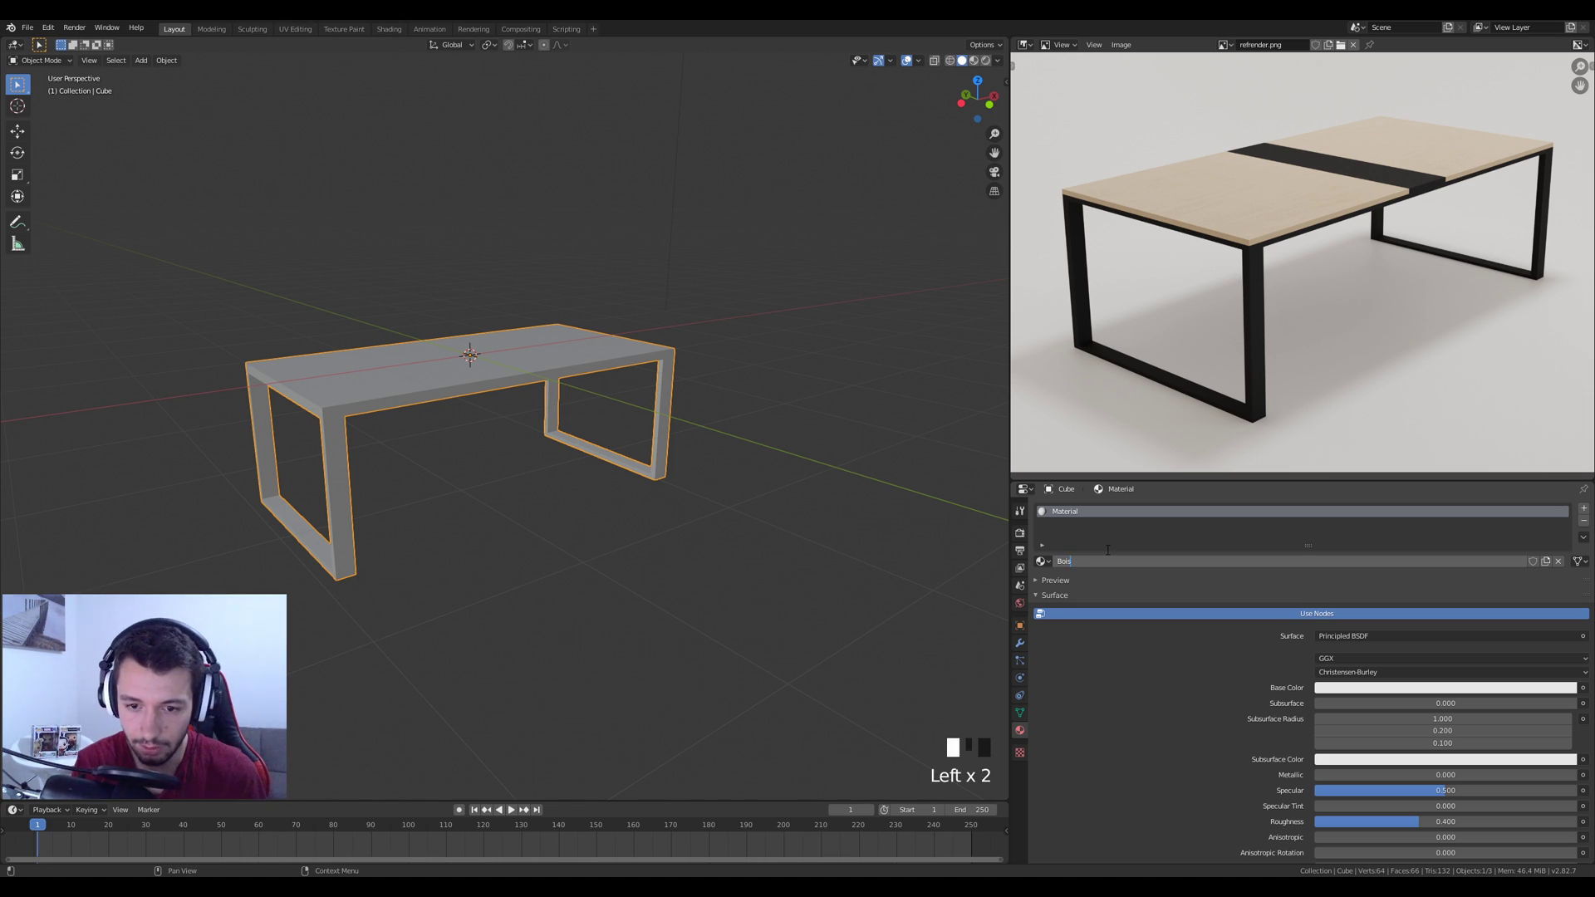
pyautogui.press('Return')
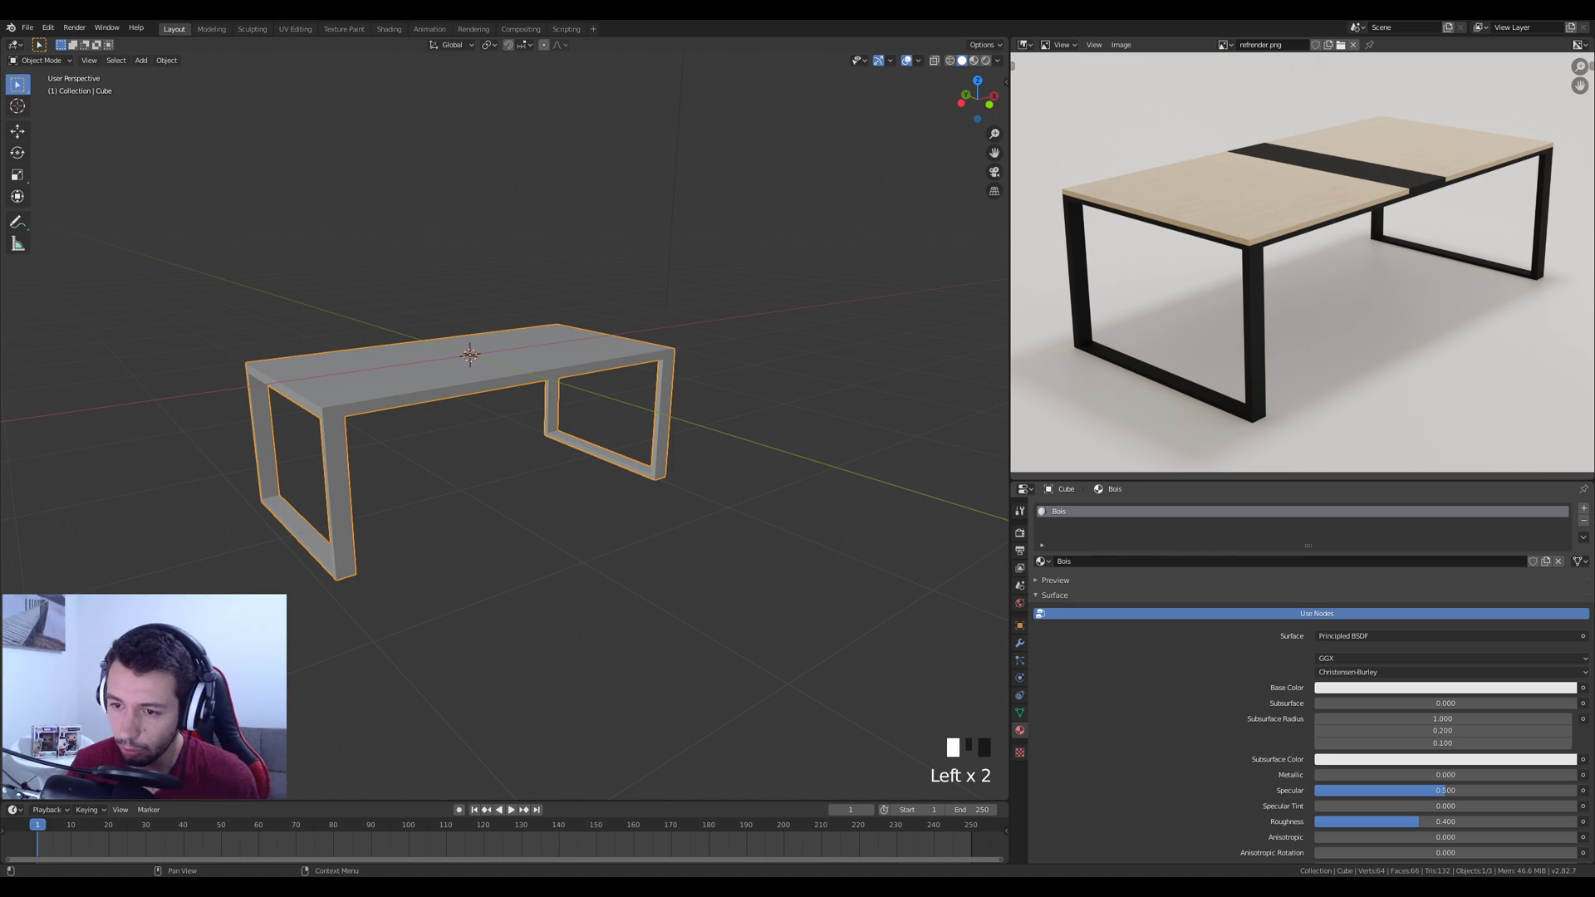
# Add a second material to the table and name it Metal
pyautogui.click(1583, 507)
pyautogui.click(1161, 588)
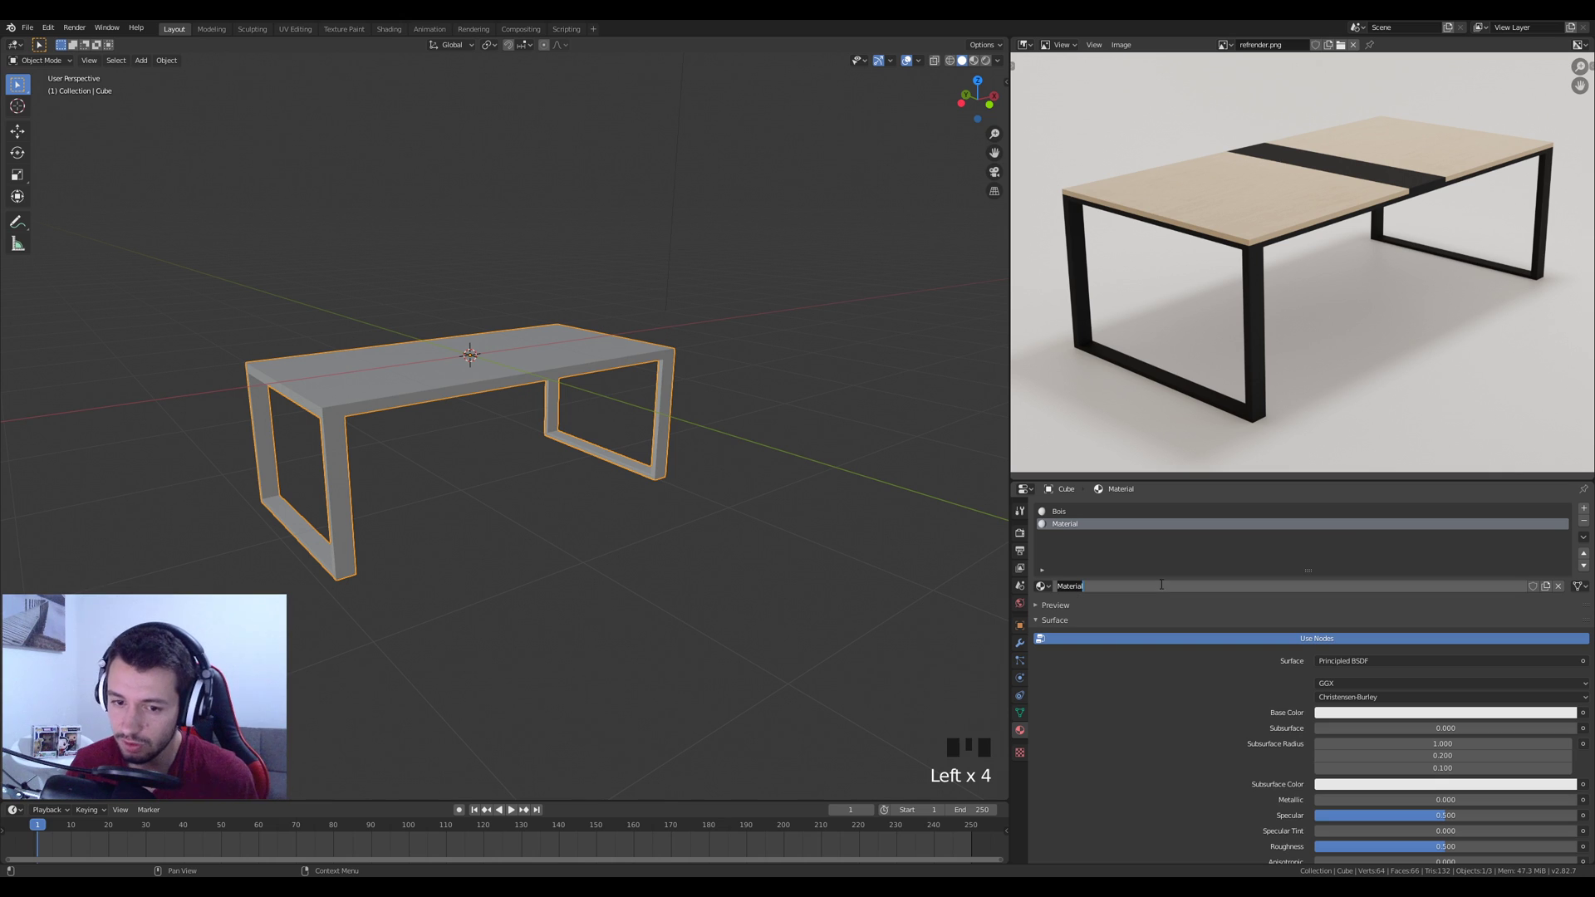
pyautogui.write('Meta')
pyautogui.write('l')
pyautogui.press('Return')
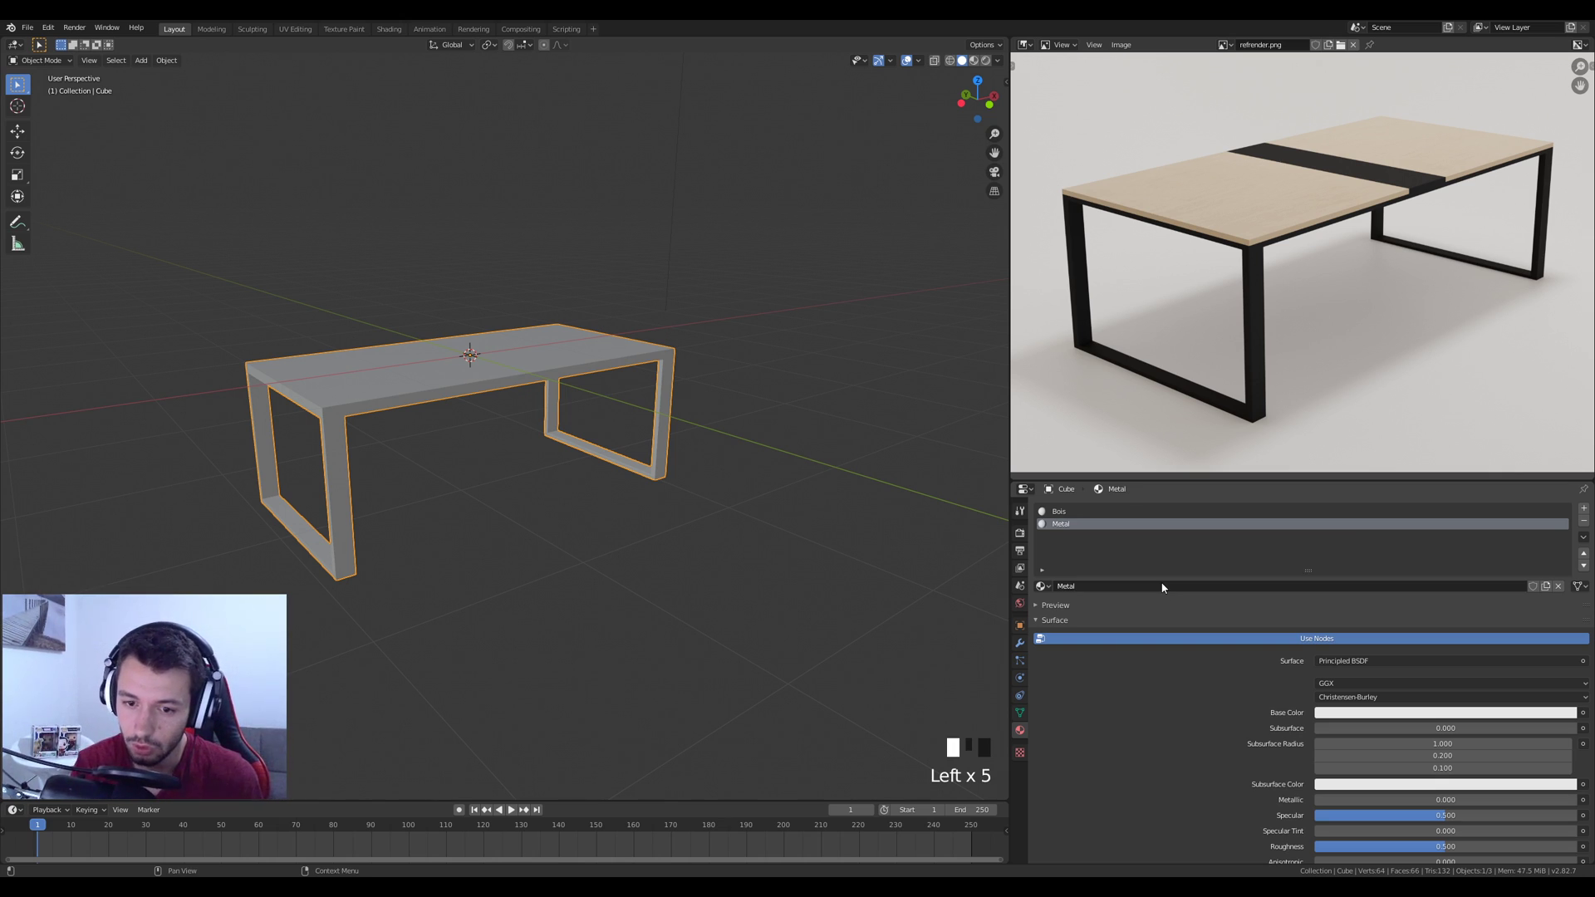
# Give the Bois material a light yellow base color
pyautogui.click(1059, 512)
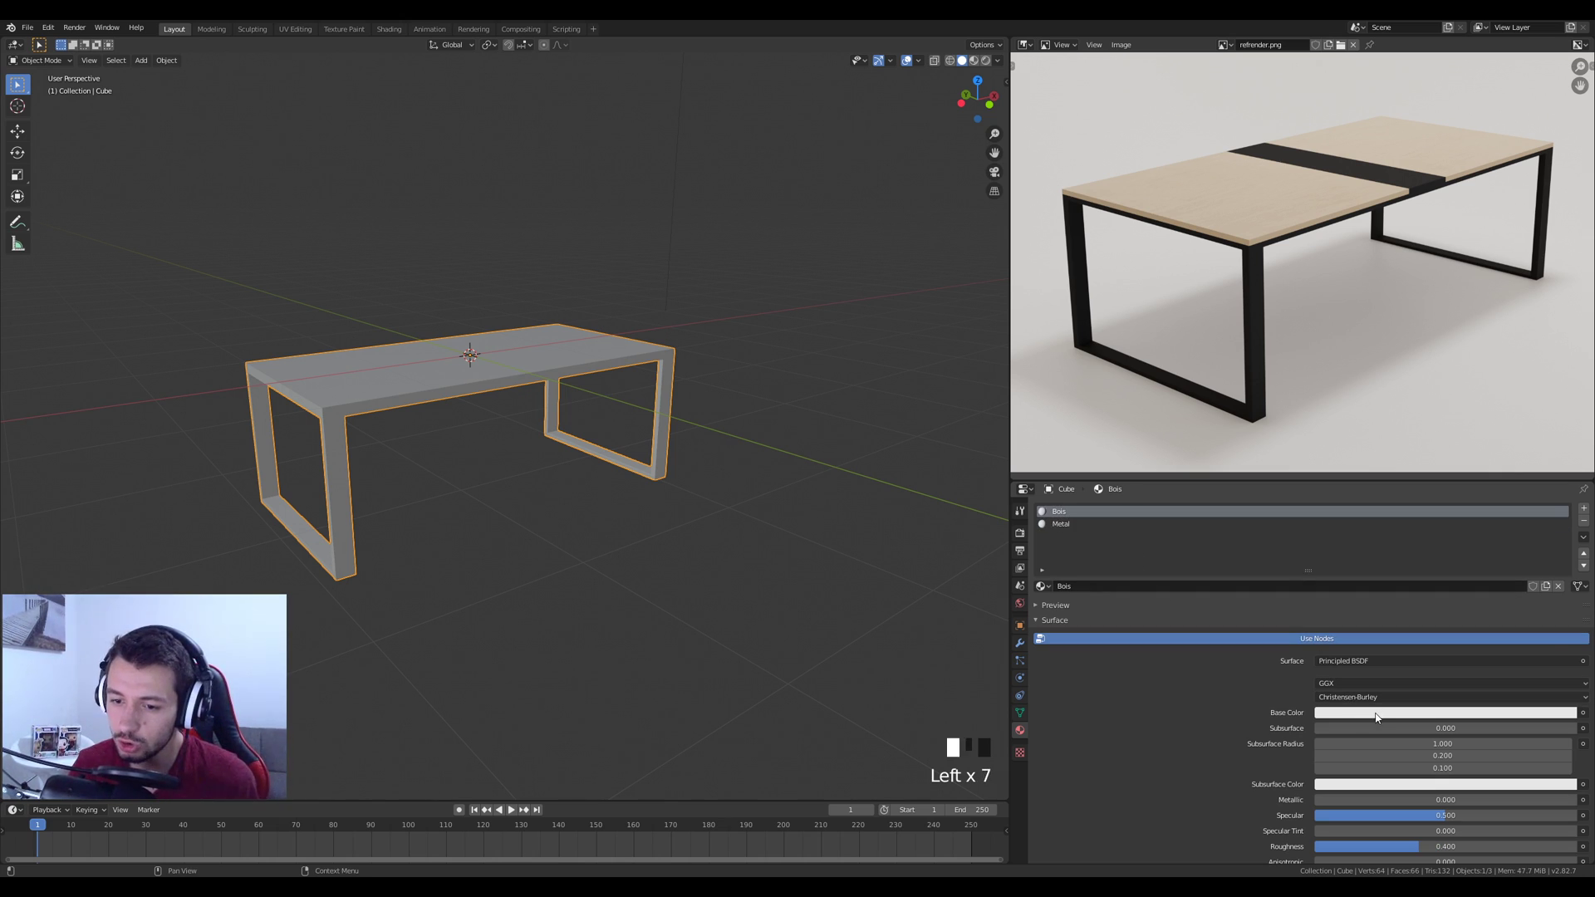
pyautogui.click(1457, 714)
pyautogui.moveTo(1500, 582); pyautogui.dragTo(1490, 591)
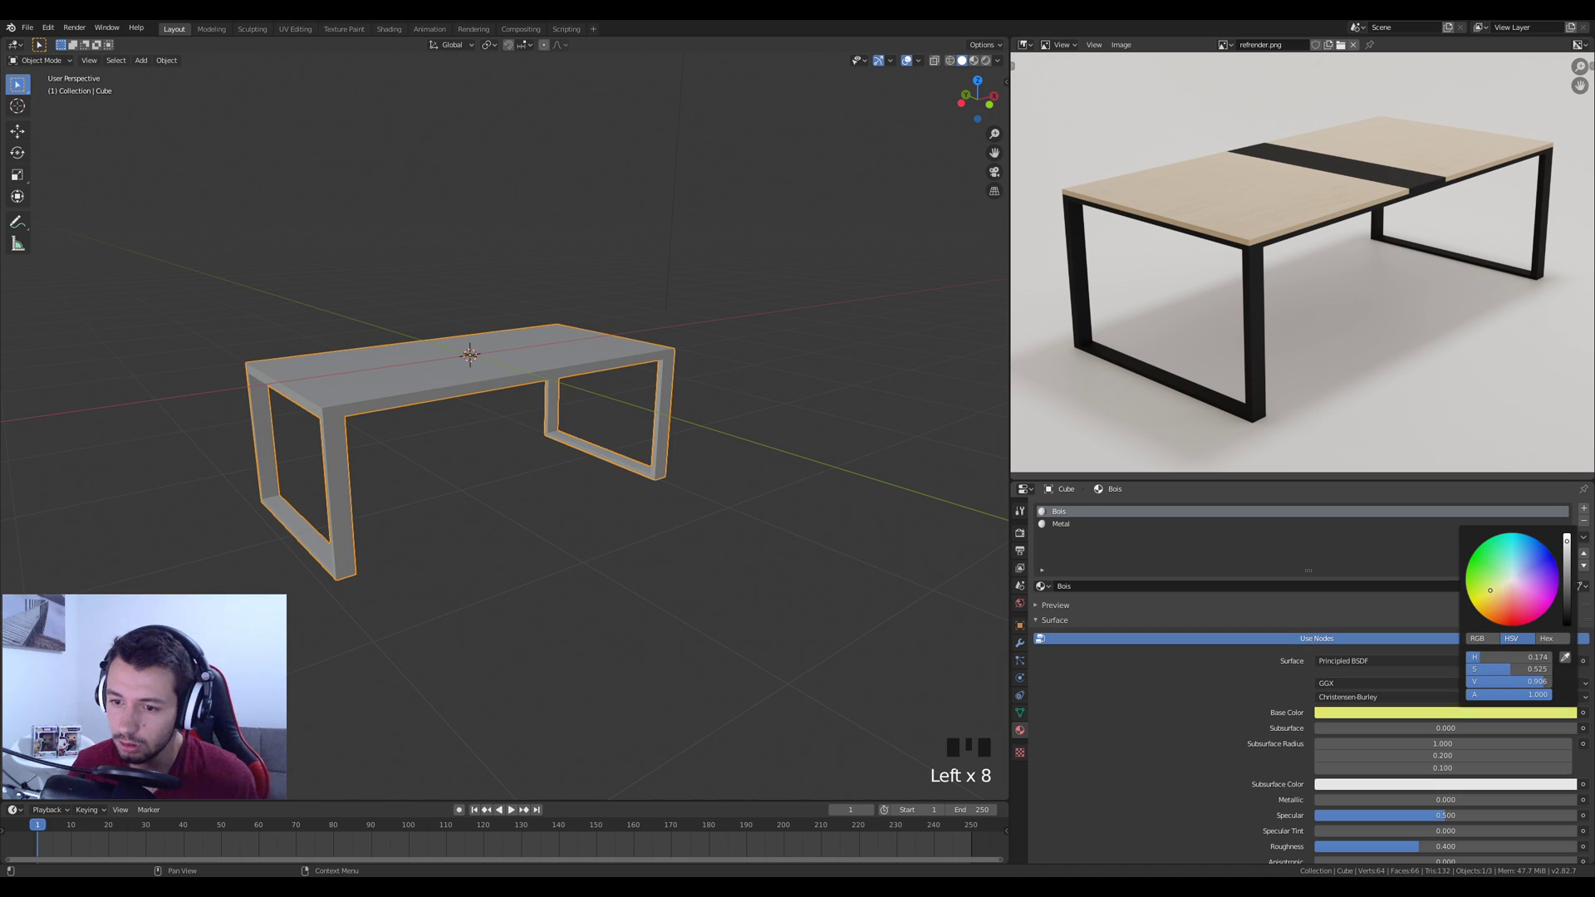
# Set the Metal material's base color to near black, with a value of about 0.08
pyautogui.click(1061, 524)
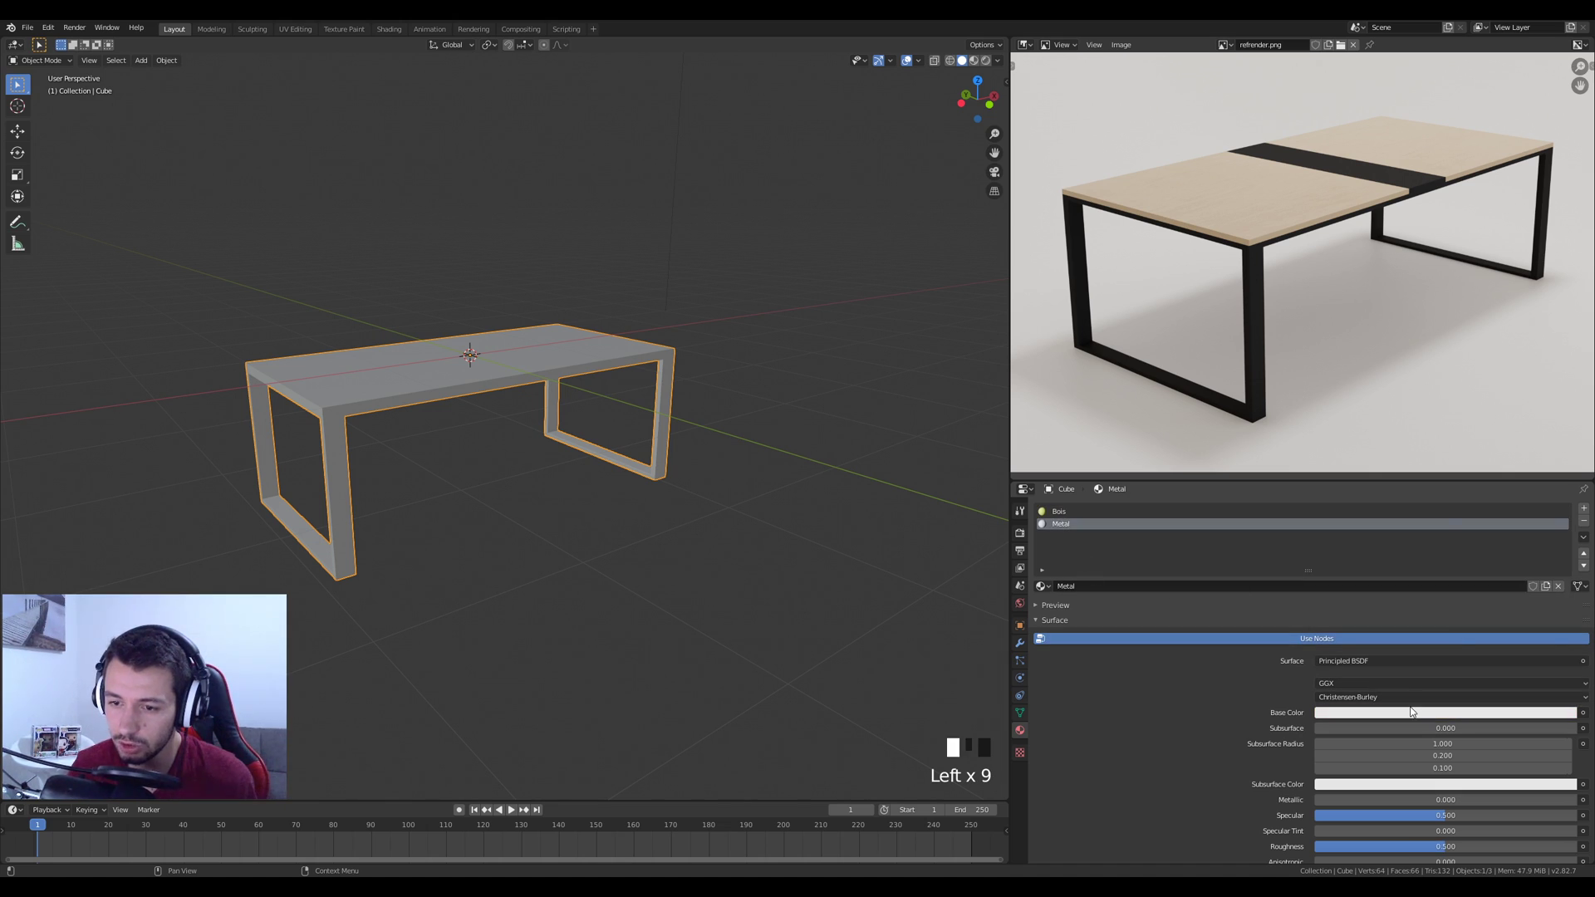
pyautogui.click(1414, 714)
pyautogui.click(1566, 617)
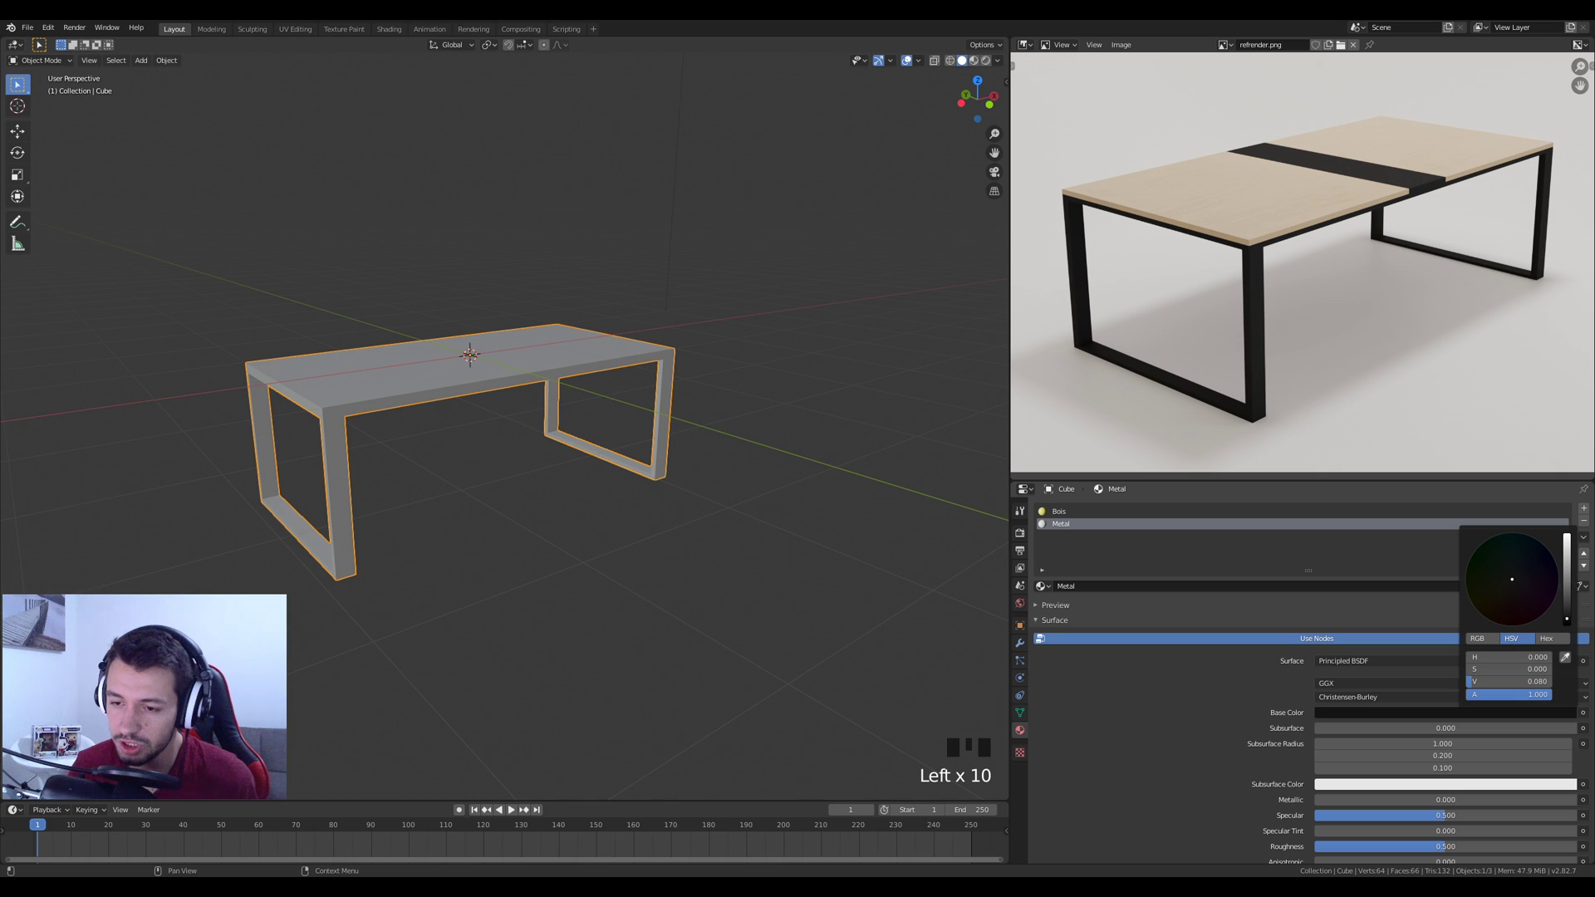
# Compare the table with the reference picture and switch the viewport to Material Preview shading
pyautogui.scroll(3, 1296, 250)
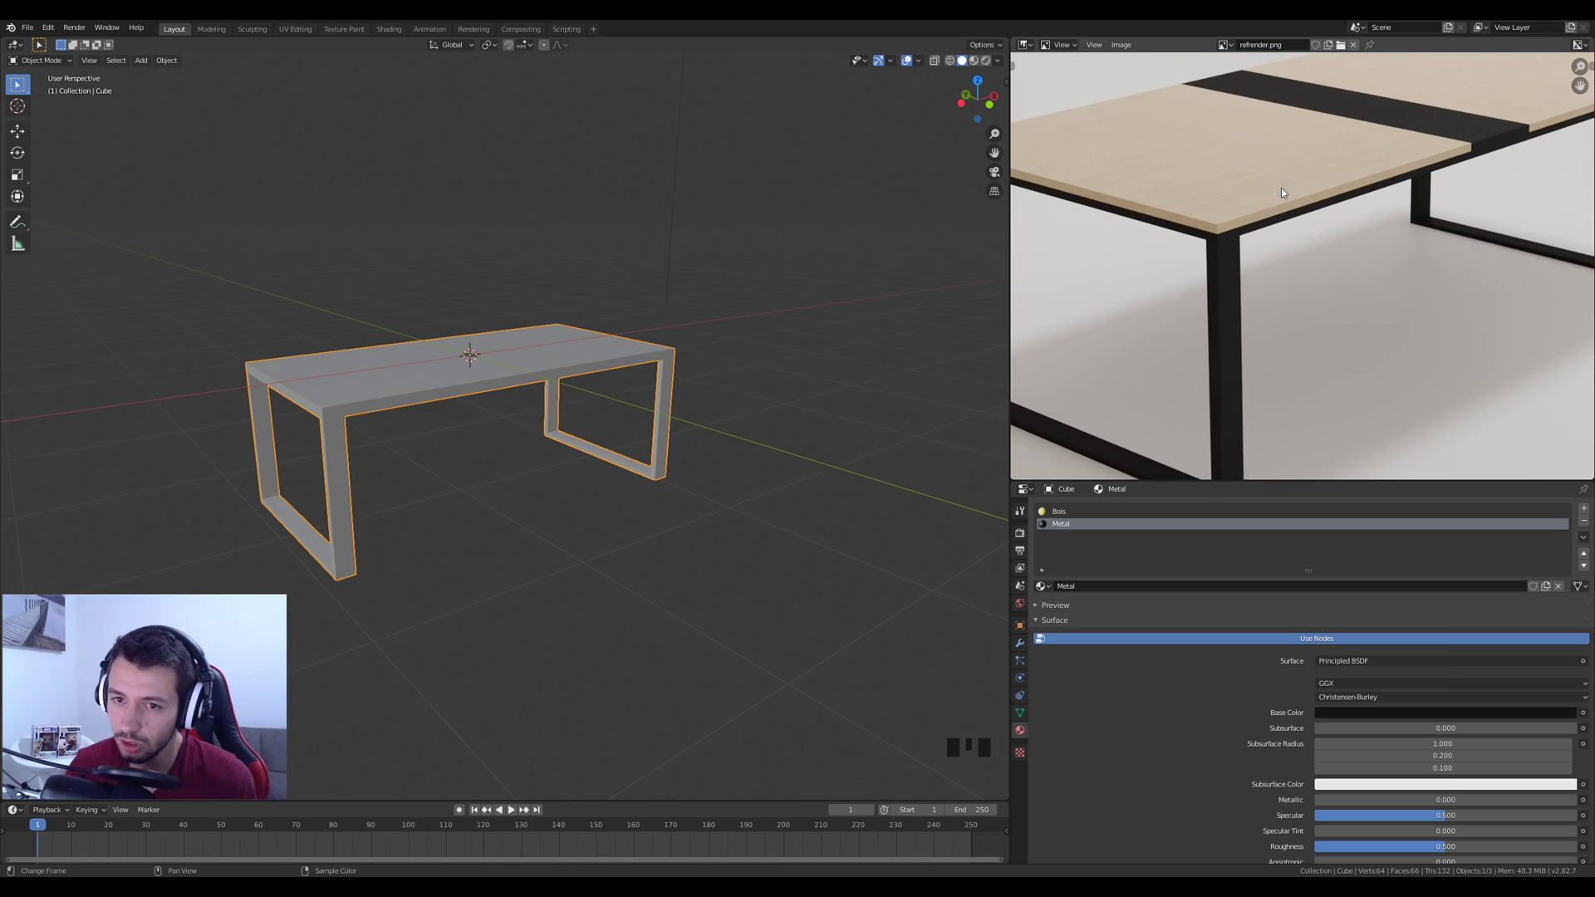
pyautogui.scroll(-2, 760, 402)
pyautogui.scroll(-2, 1146, 278)
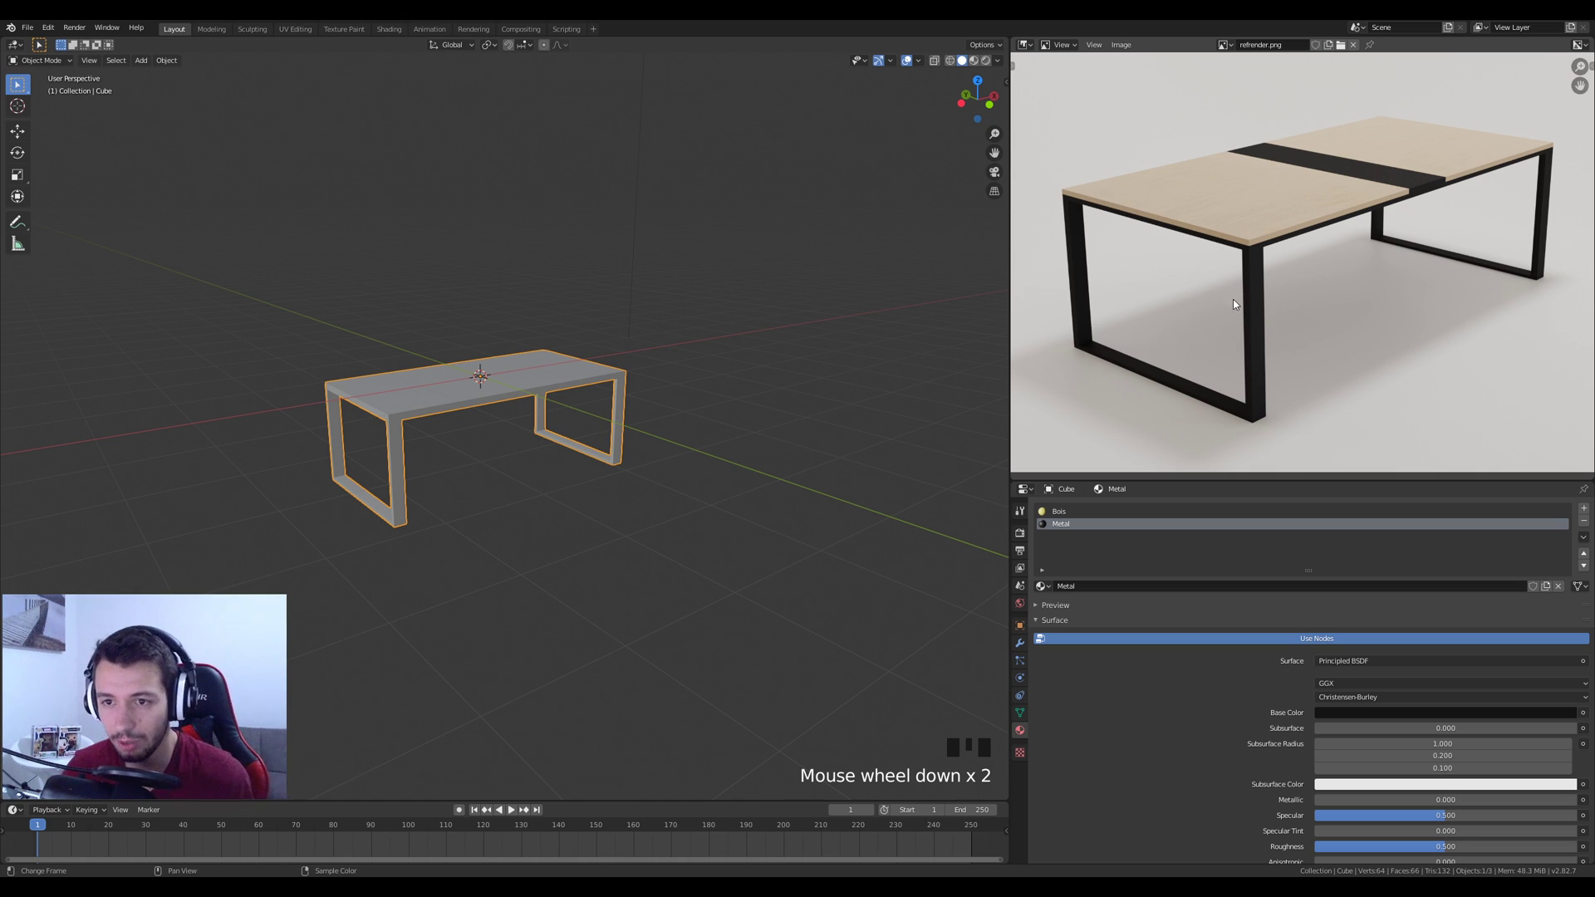
pyautogui.scroll(1, 540, 440)
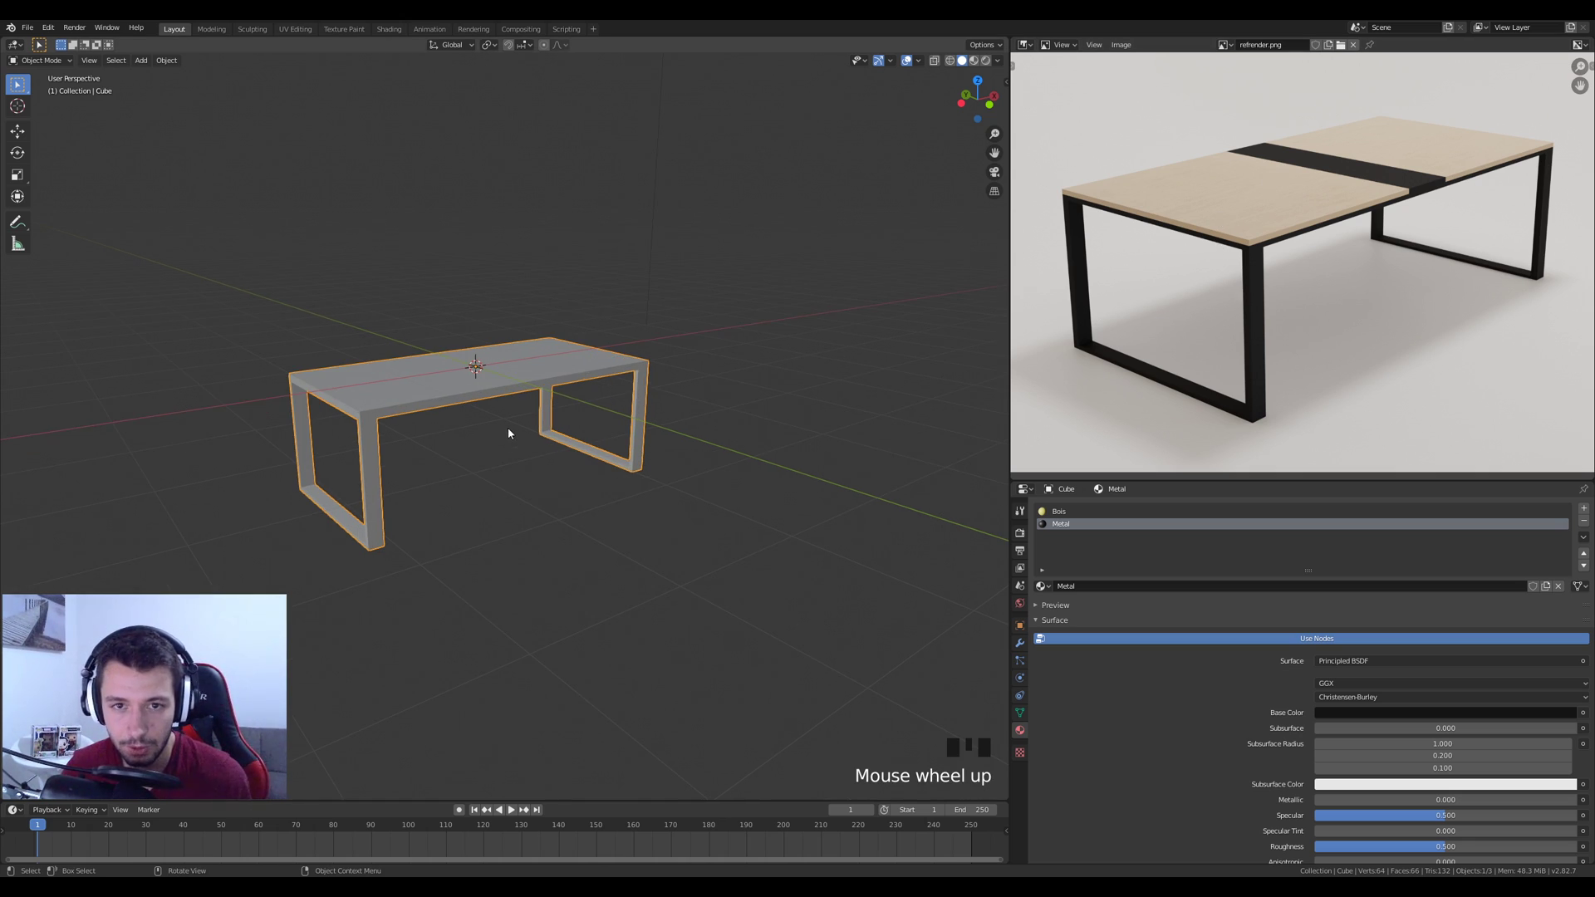
pyautogui.click(985, 60)
pyautogui.moveTo(860, 235)
pyautogui.mouseDown(button='middle')
pyautogui.moveTo(571, 477)
pyautogui.moveTo(655, 372)
pyautogui.mouseUp(button='middle')
pyautogui.click(545, 367)
pyautogui.moveTo(545, 367); pyautogui.dragTo(532, 379, button='middle')
pyautogui.scroll(3, 656, 412)
pyautogui.keyDown('shift'); pyautogui.moveTo(657, 412); pyautogui.dragTo(591, 392, button='middle'); pyautogui.keyUp('shift')
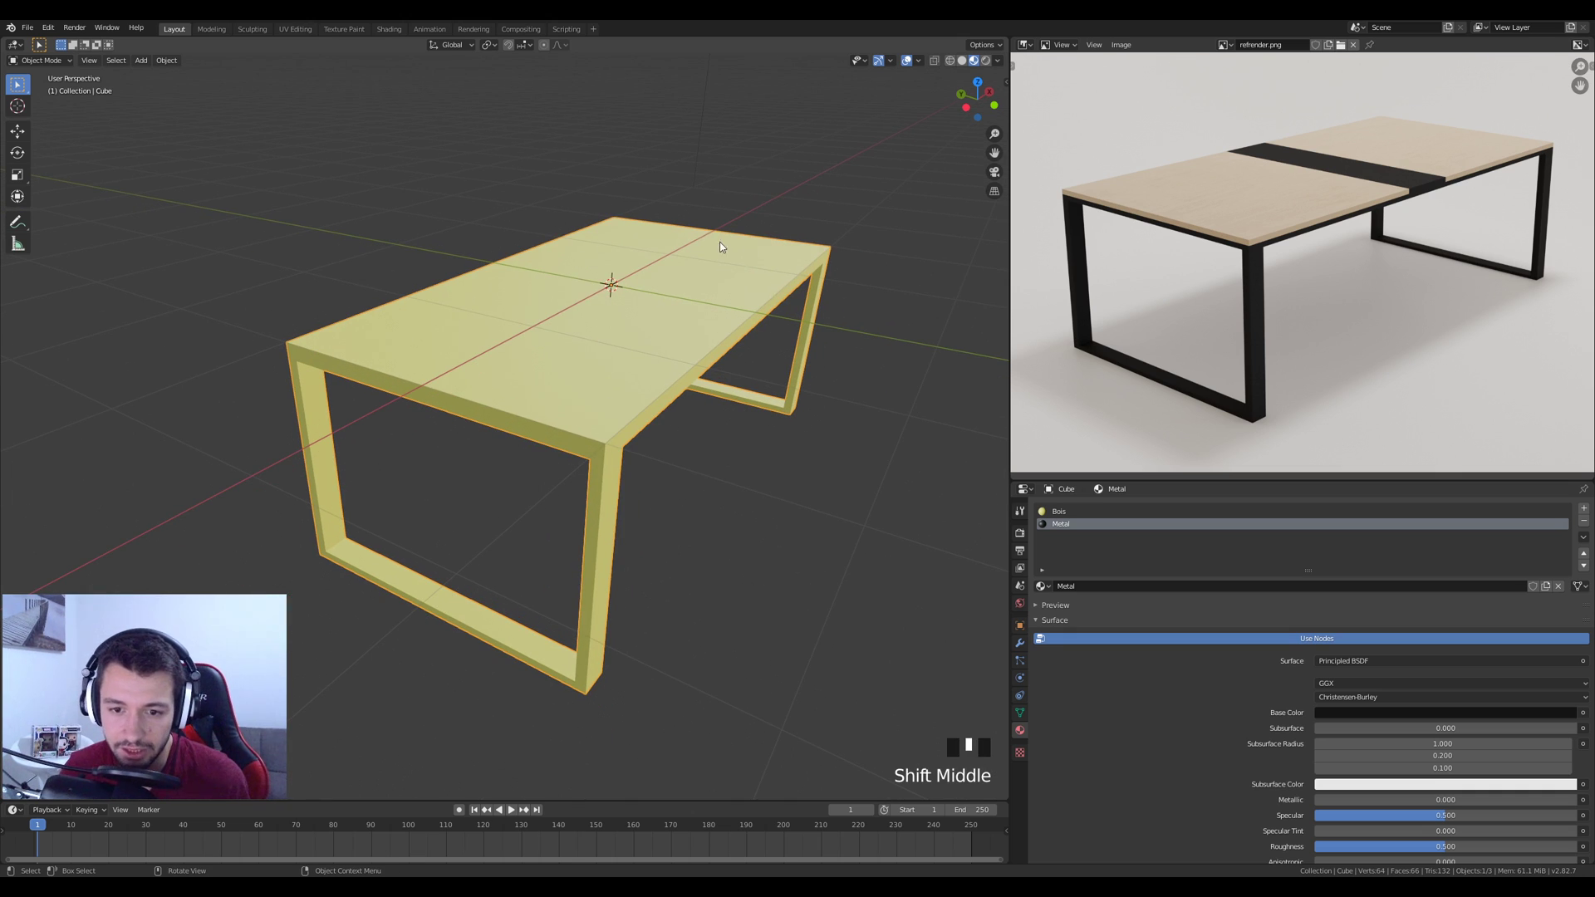
# Change the Bois base color to a golden brown with hue about 0.115, saturation about 0.73 and value about 0.5
pyautogui.click(1068, 511)
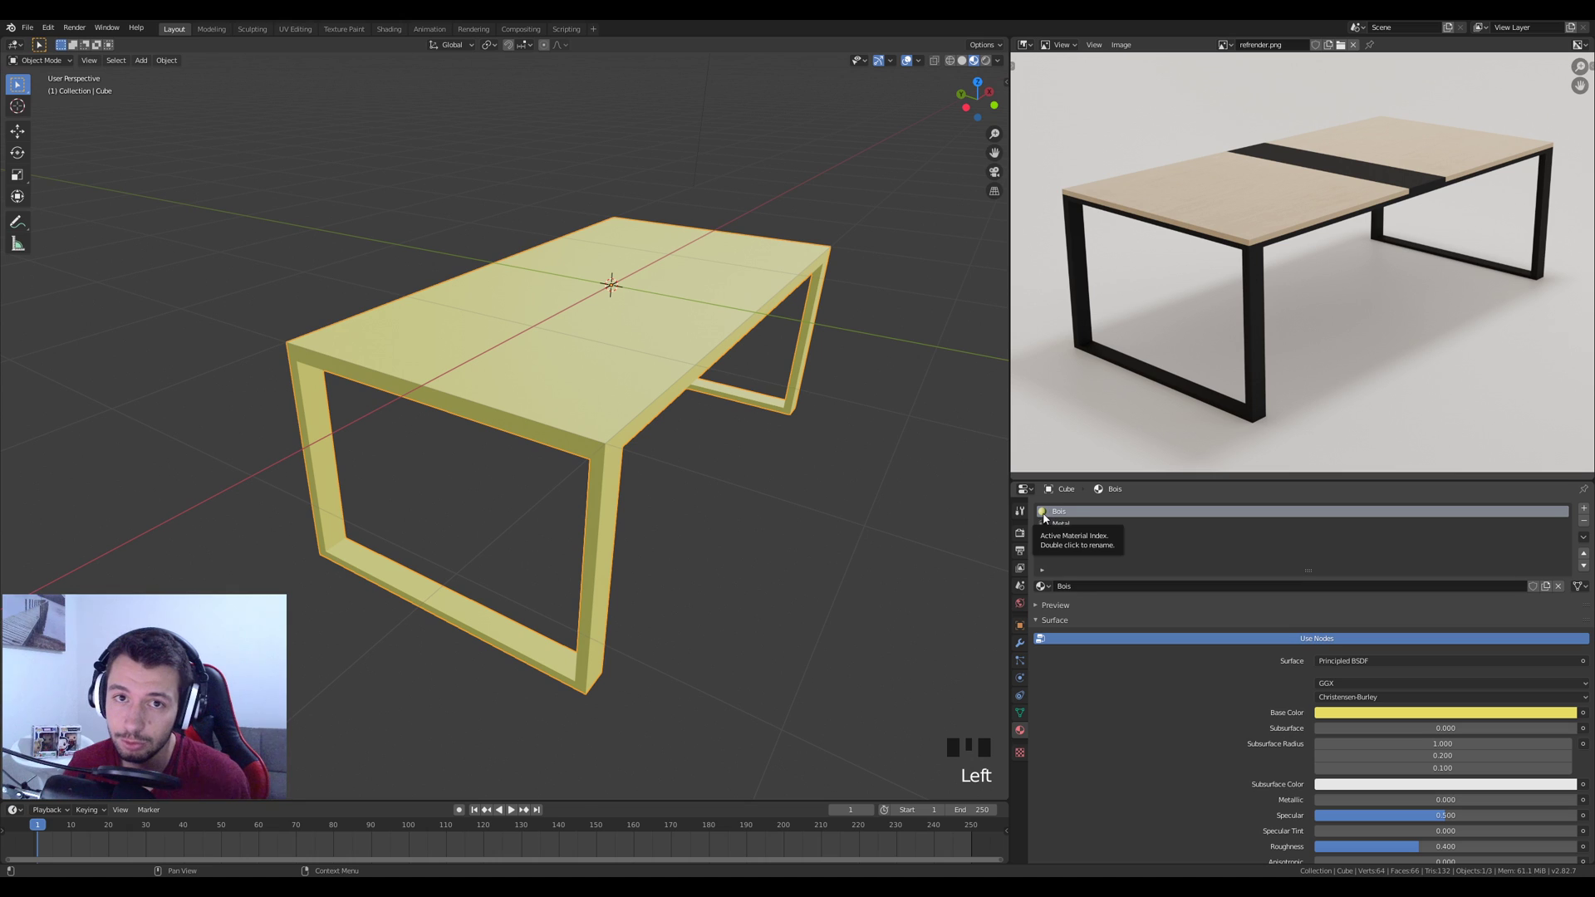
pyautogui.click(1387, 717)
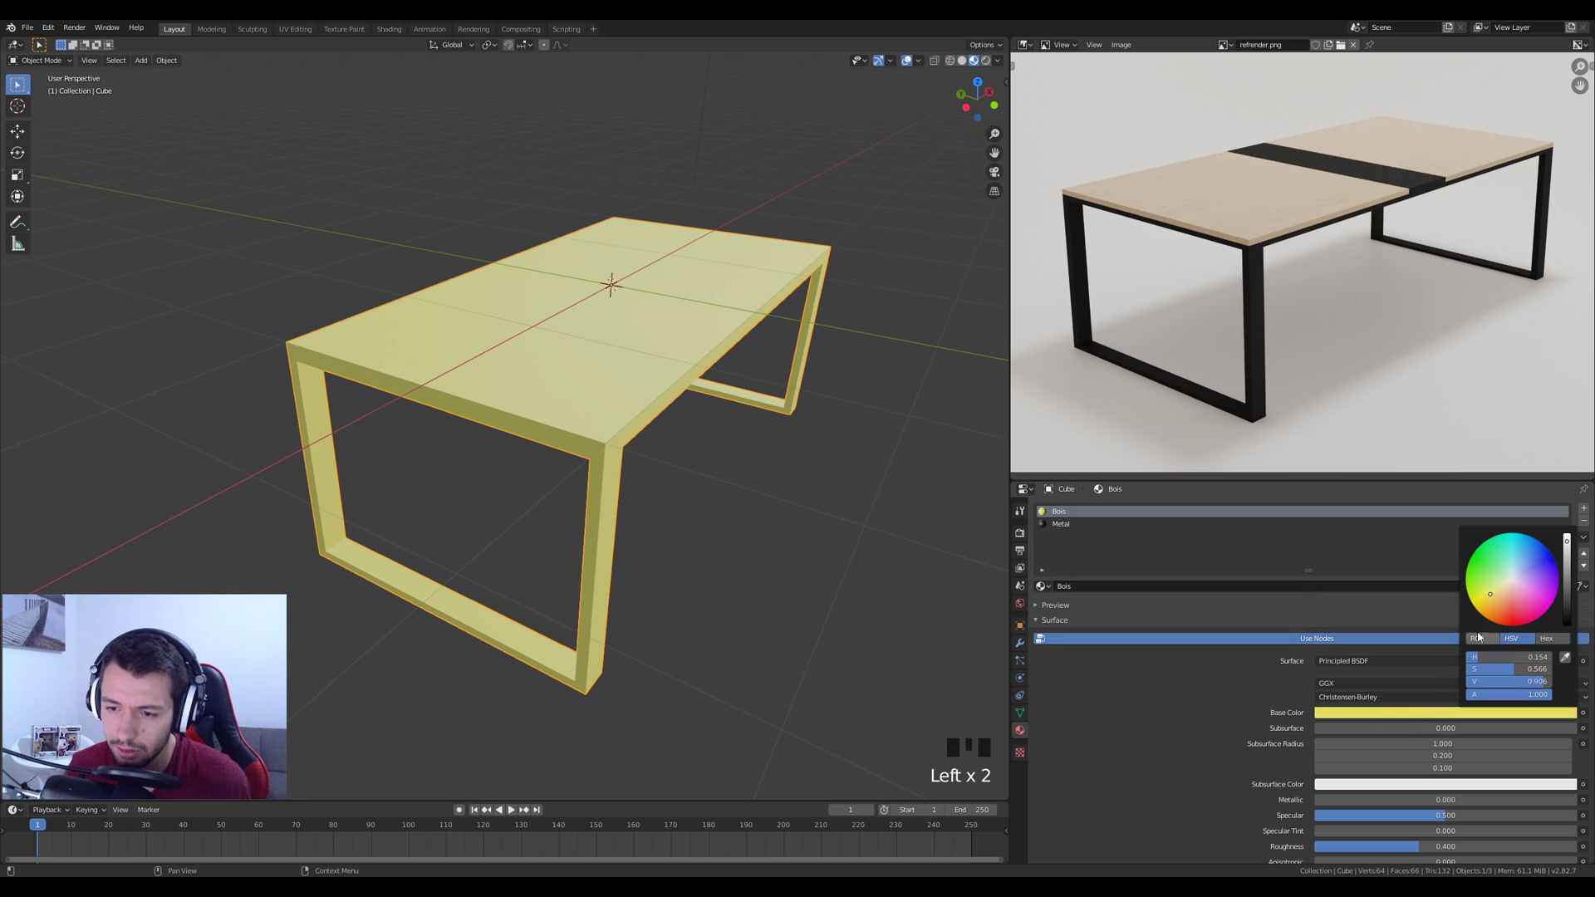
pyautogui.moveTo(1502, 616); pyautogui.dragTo(1488, 605)
pyautogui.moveTo(1566, 573)
pyautogui.mouseDown()
pyautogui.moveTo(1566, 595)
pyautogui.moveTo(1566, 580)
pyautogui.mouseUp()
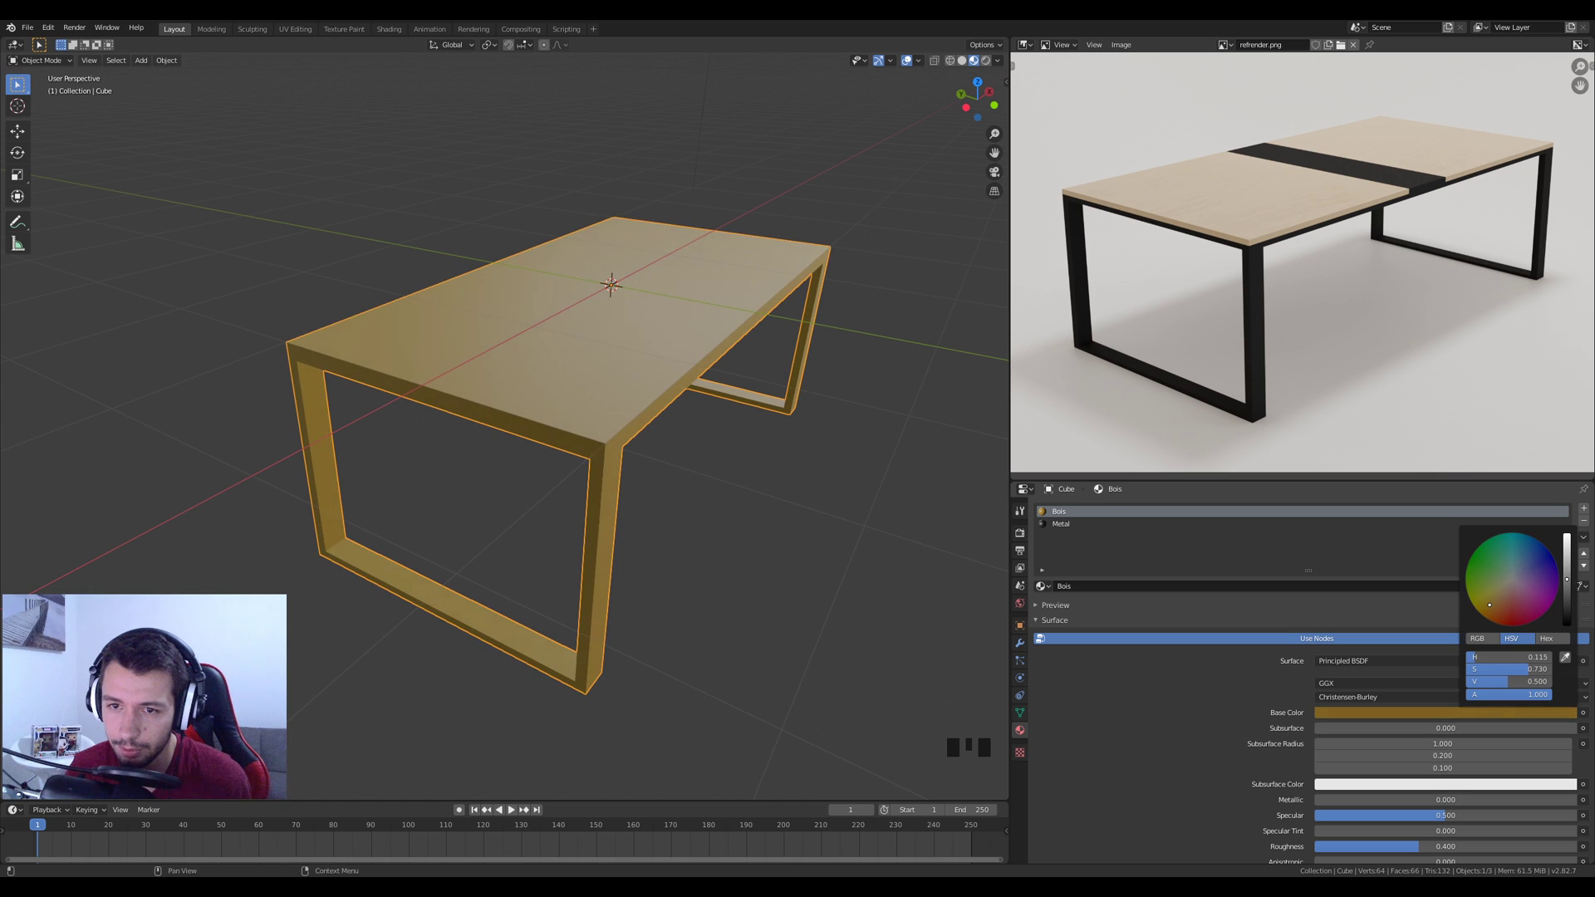
pyautogui.moveTo(490, 449); pyautogui.dragTo(564, 476, button='middle')
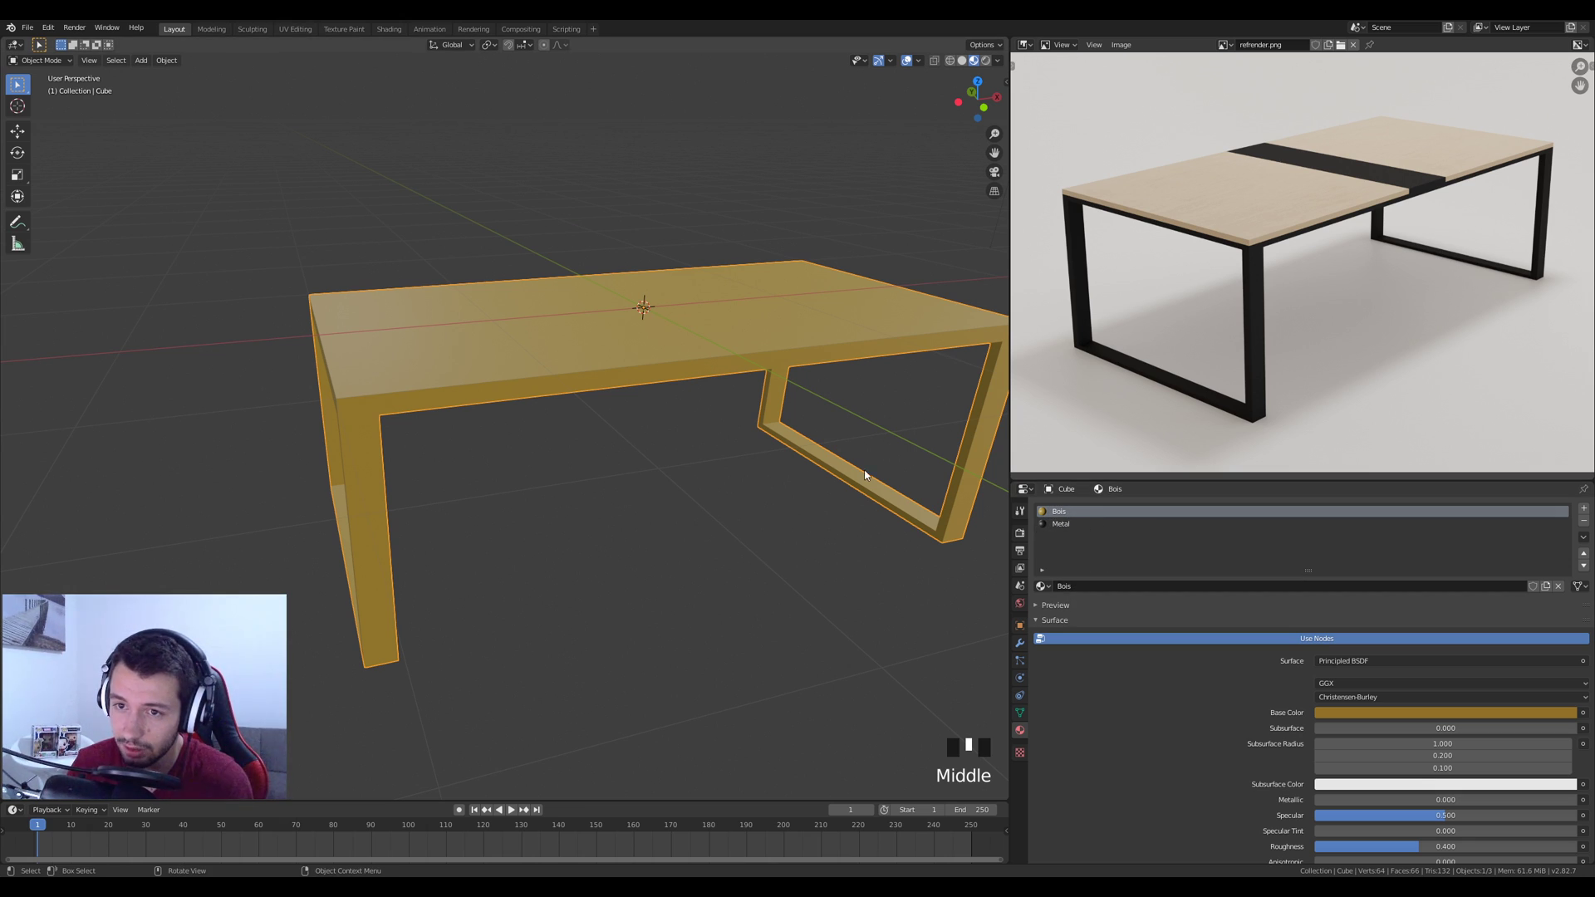
# Enter mesh editing with face selection and select the long front side face of the tabletop
pyautogui.press('Tab')
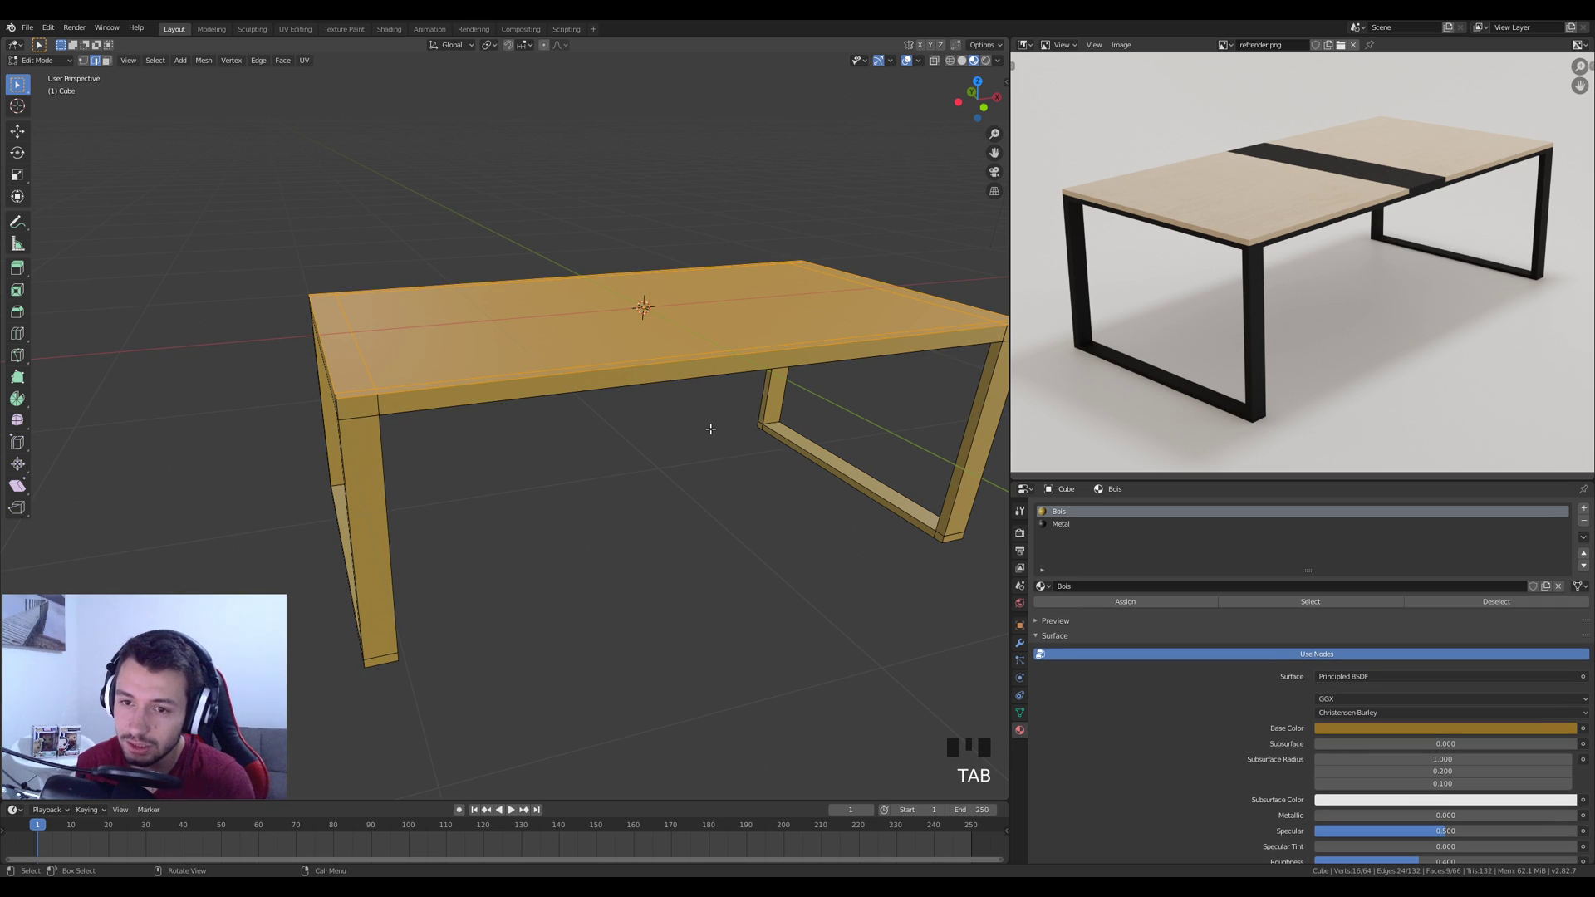
pyautogui.moveTo(667, 420); pyautogui.dragTo(481, 488, button='middle')
pyautogui.click(399, 439)
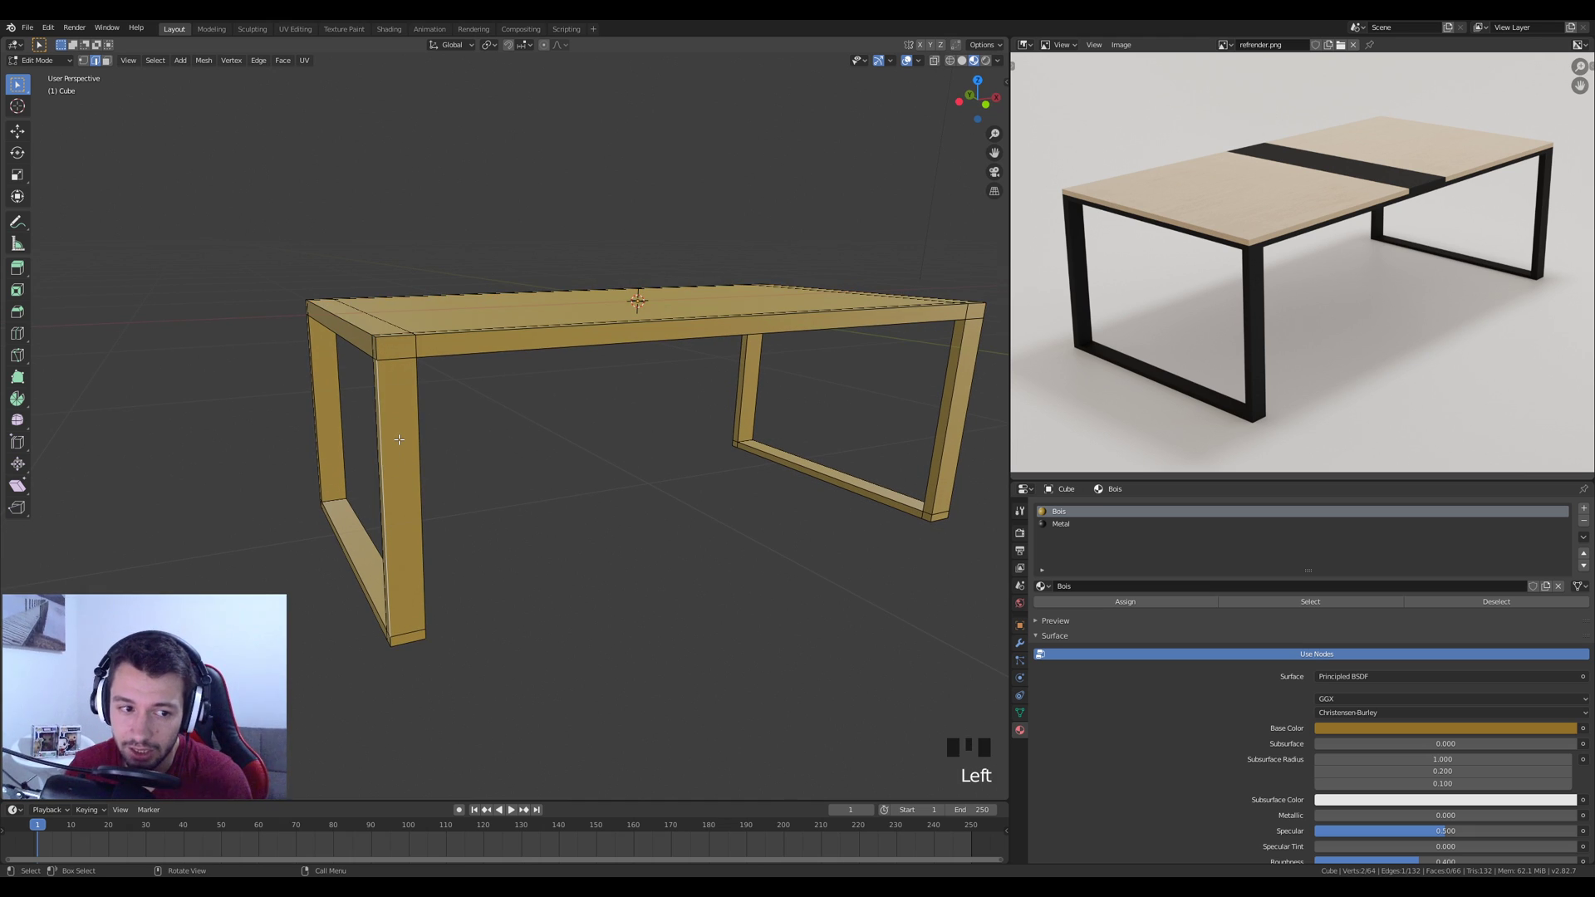
pyautogui.click(99, 61)
pyautogui.click(106, 61)
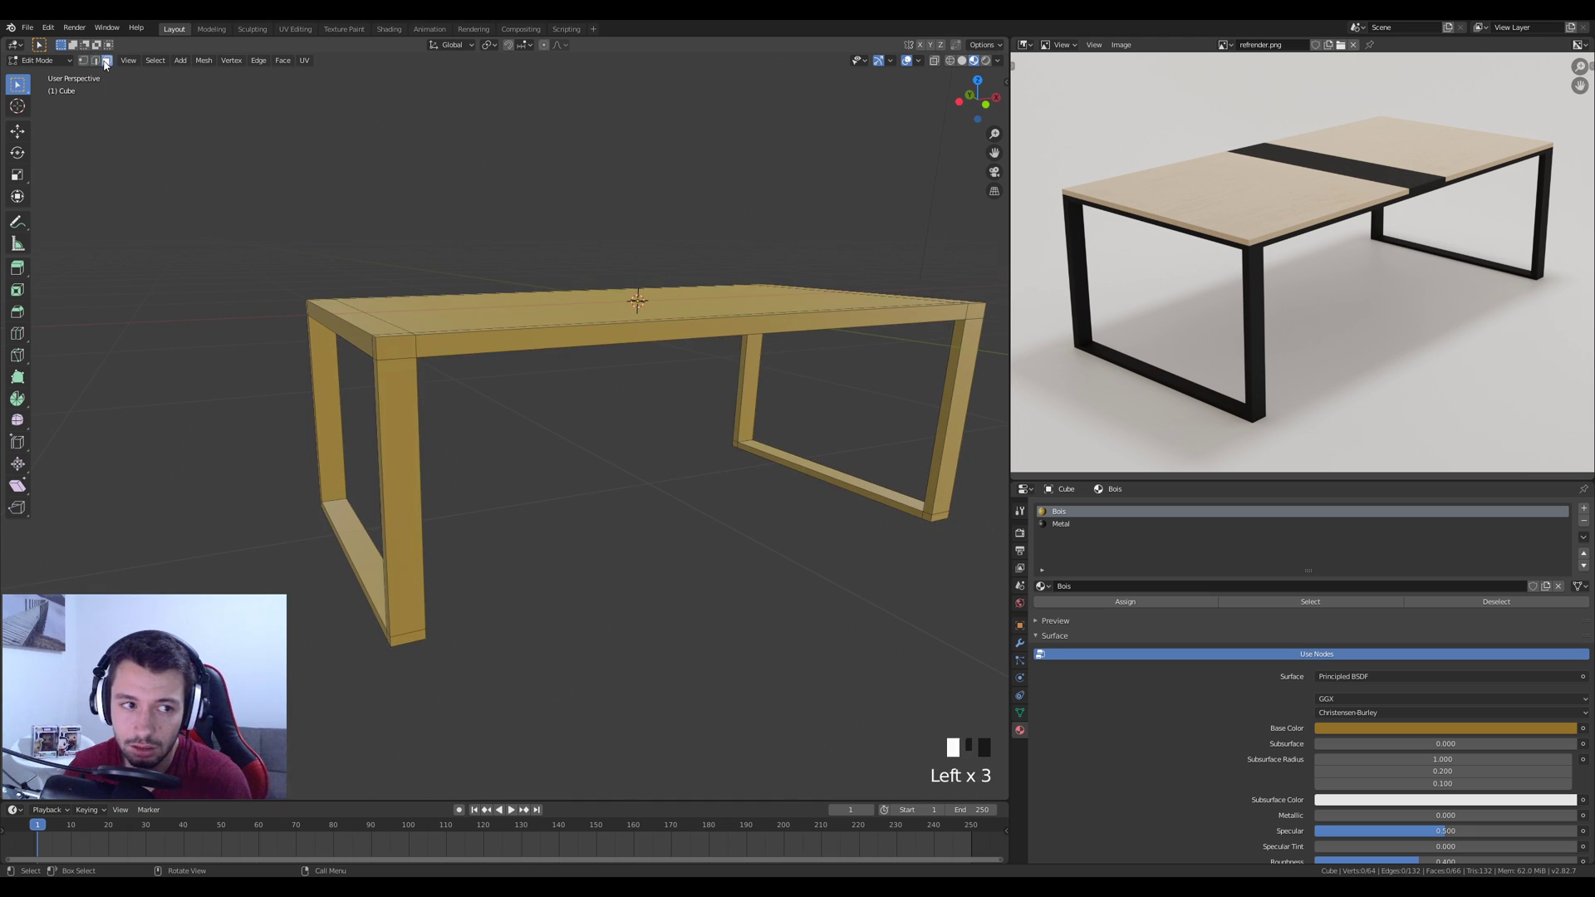
pyautogui.click(398, 397)
pyautogui.click(401, 346)
pyautogui.click(481, 342)
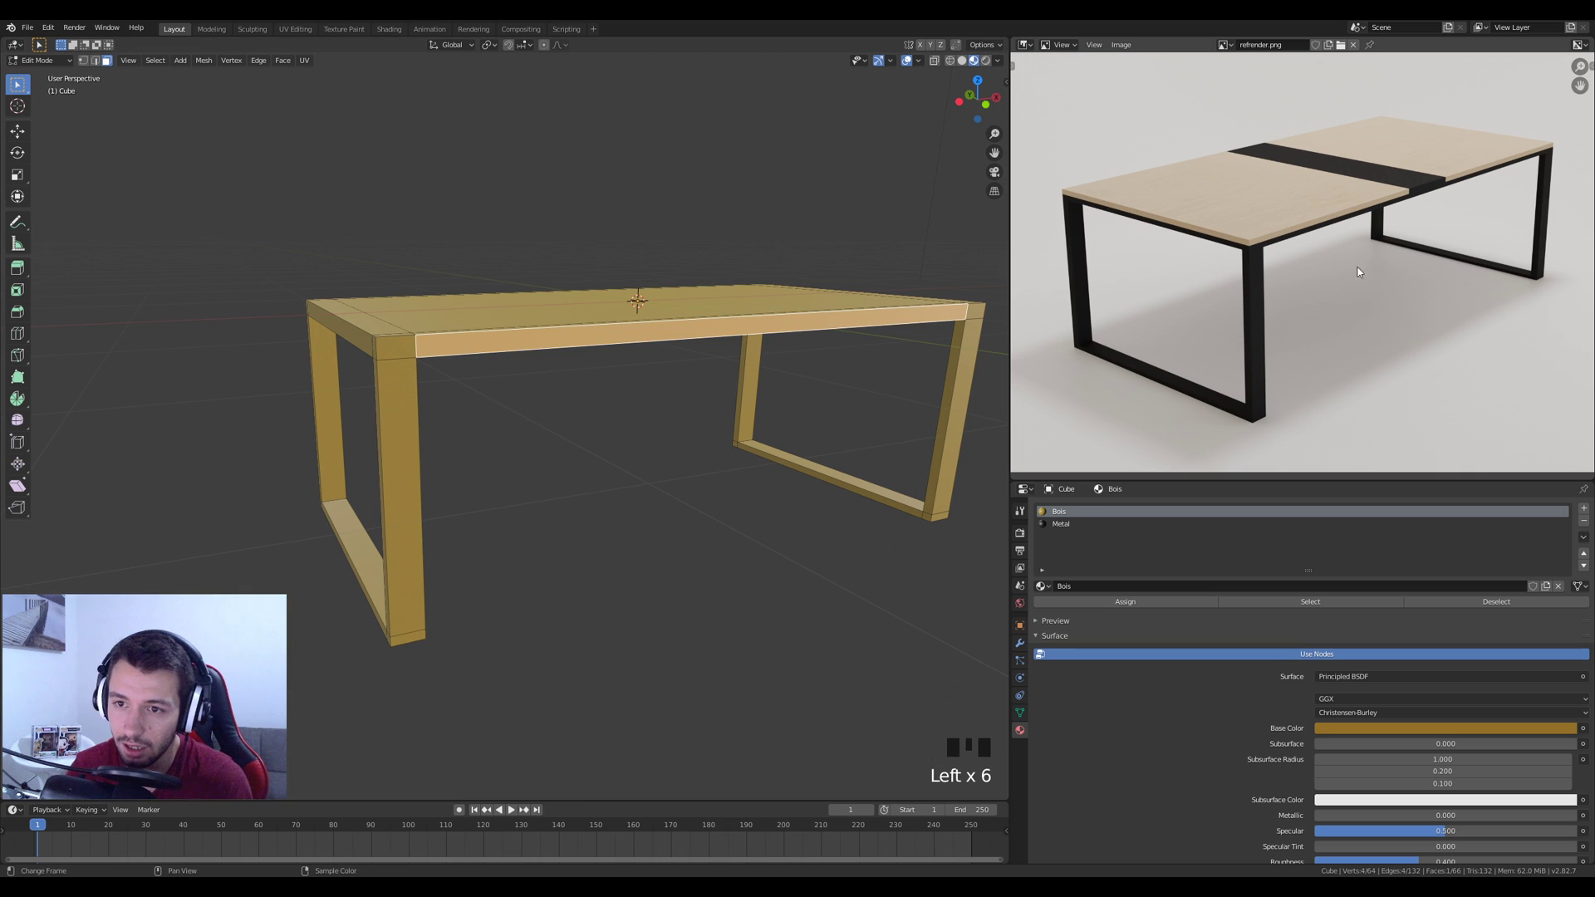
# In top view, add two evenly spaced loop cuts running across the width of the tabletop
pyautogui.moveTo(723, 427)
pyautogui.mouseDown(button='middle')
pyautogui.moveTo(754, 435)
pyautogui.moveTo(742, 444)
pyautogui.mouseUp(button='middle')
pyautogui.press('KP_7')
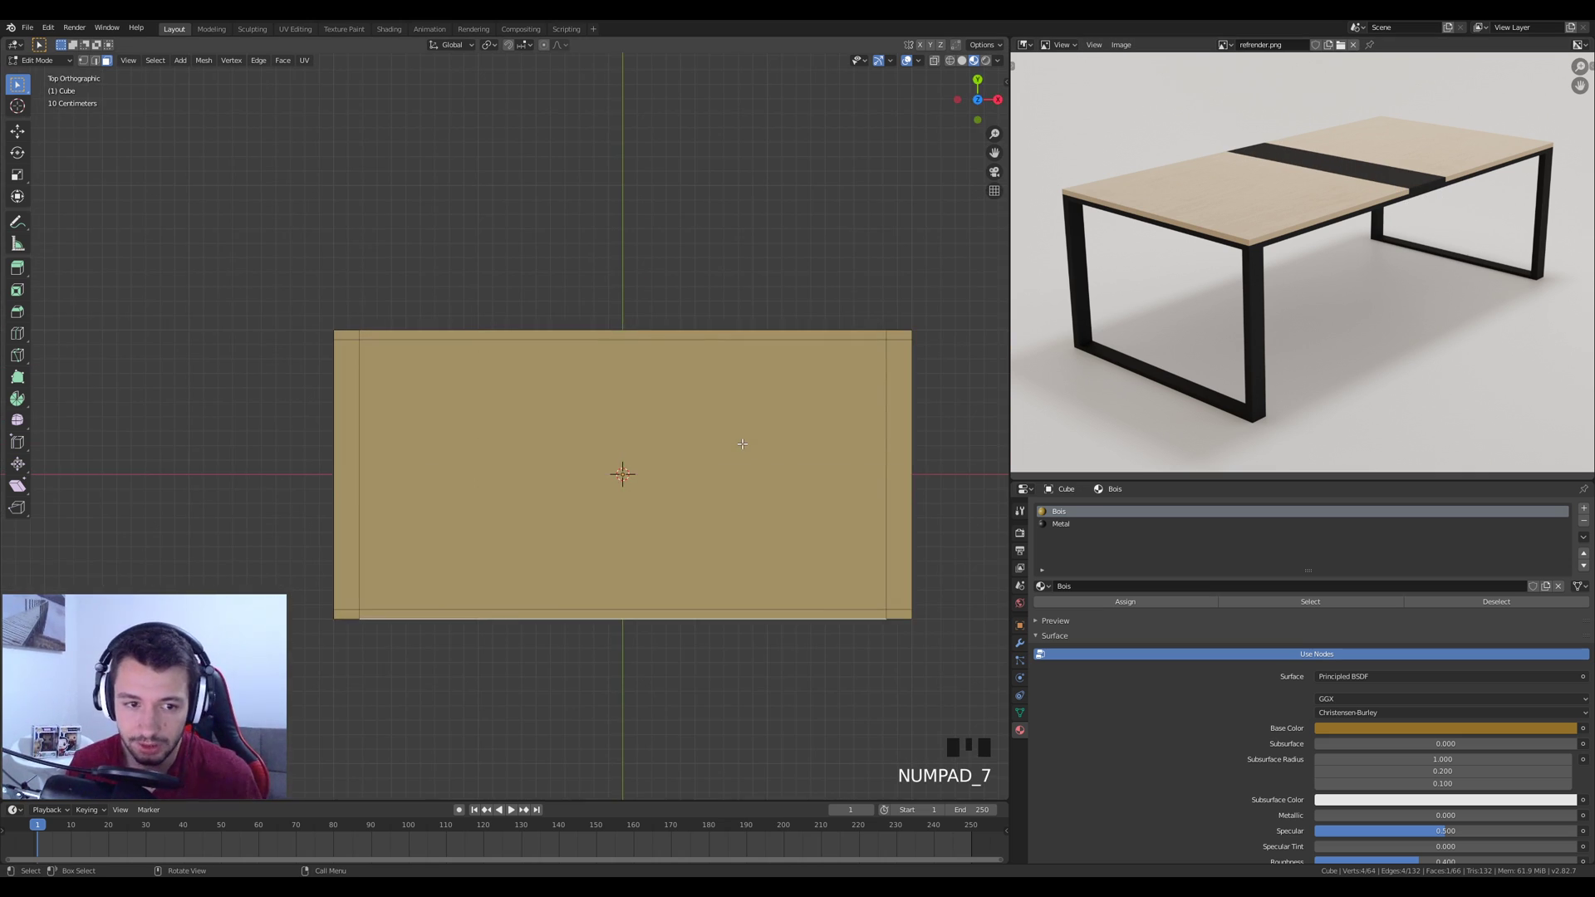
pyautogui.hotkey('ctrl', 'r')
pyautogui.scroll(1, 627, 341)
pyautogui.click(627, 341)
pyautogui.rightClick(627, 340)
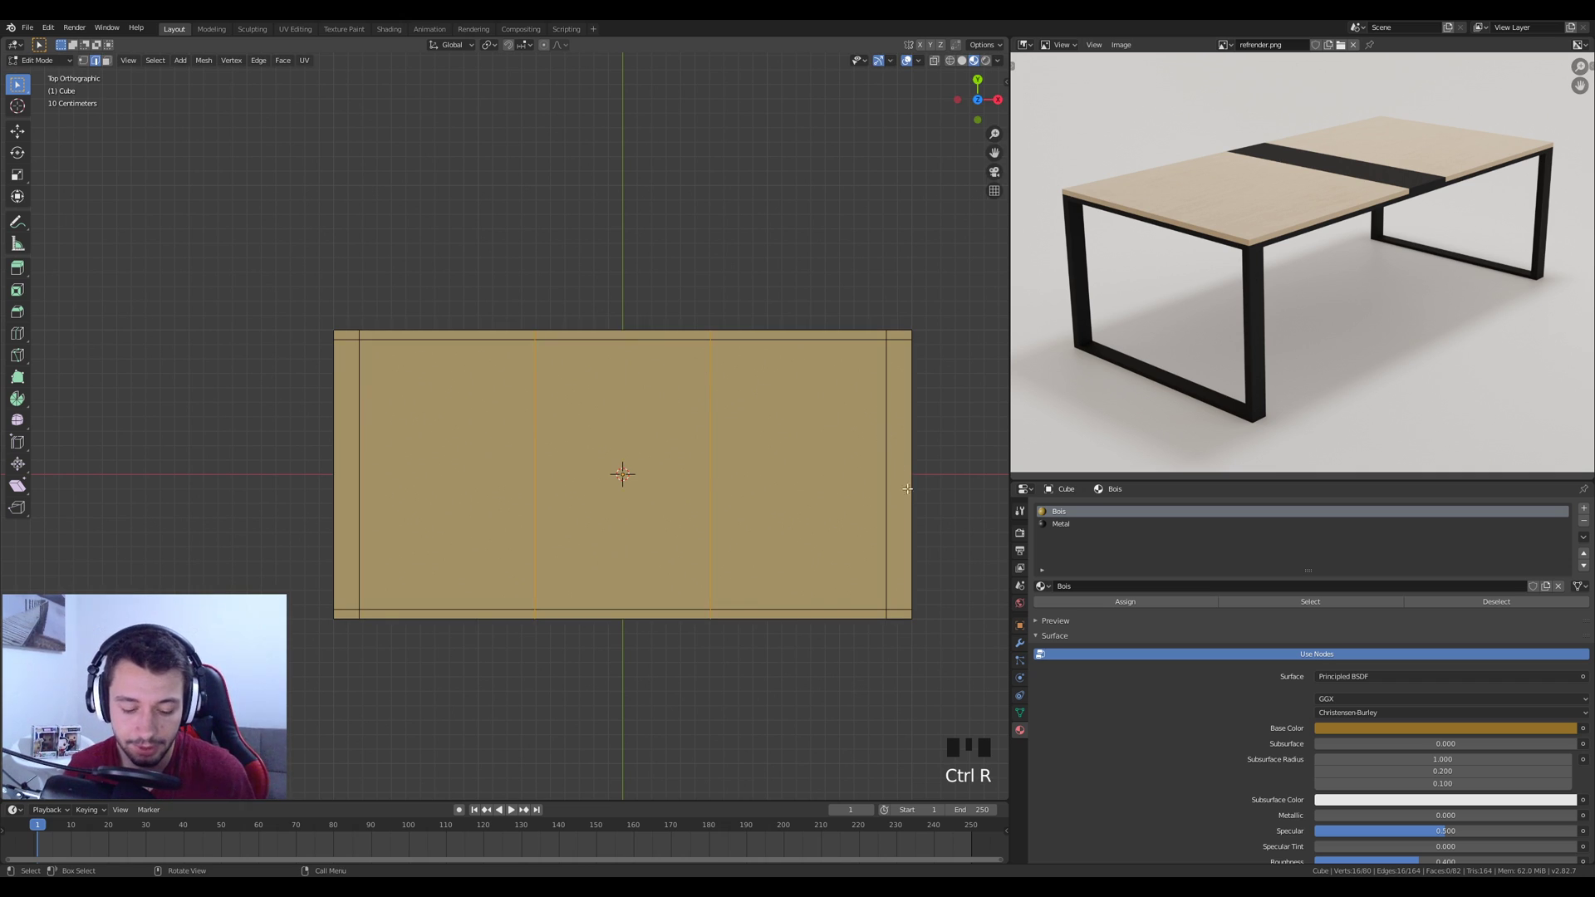
# Scale the two new edge loops along X by 0.4 to outline the narrow central band
pyautogui.press('s')
pyautogui.press('x')
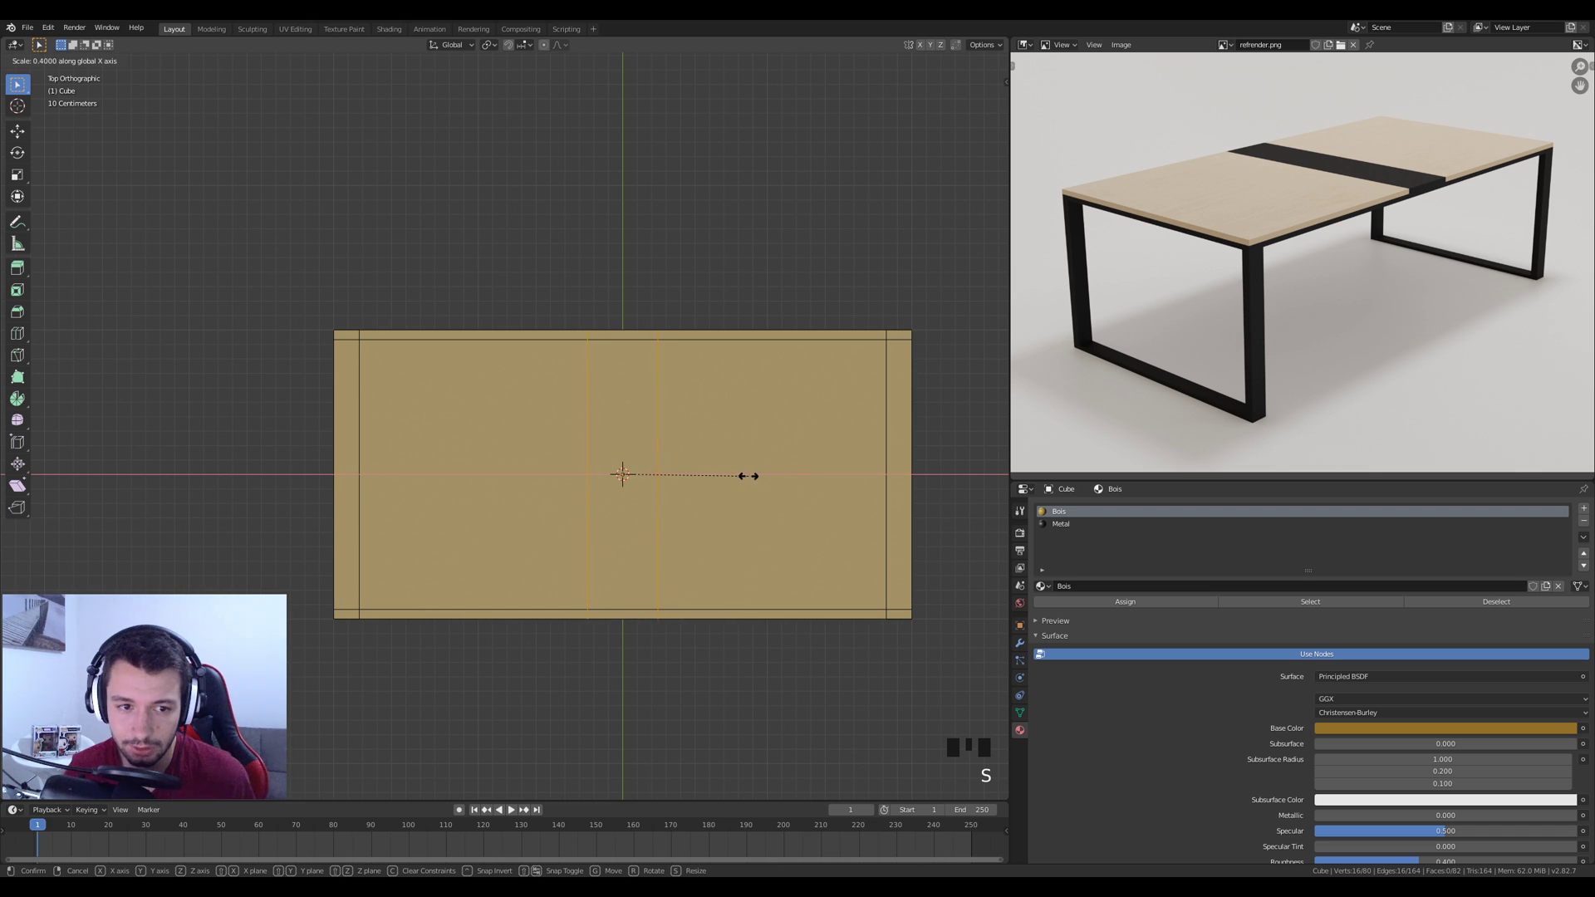
pyautogui.click(748, 476)
pyautogui.moveTo(748, 476); pyautogui.dragTo(714, 581, button='middle')
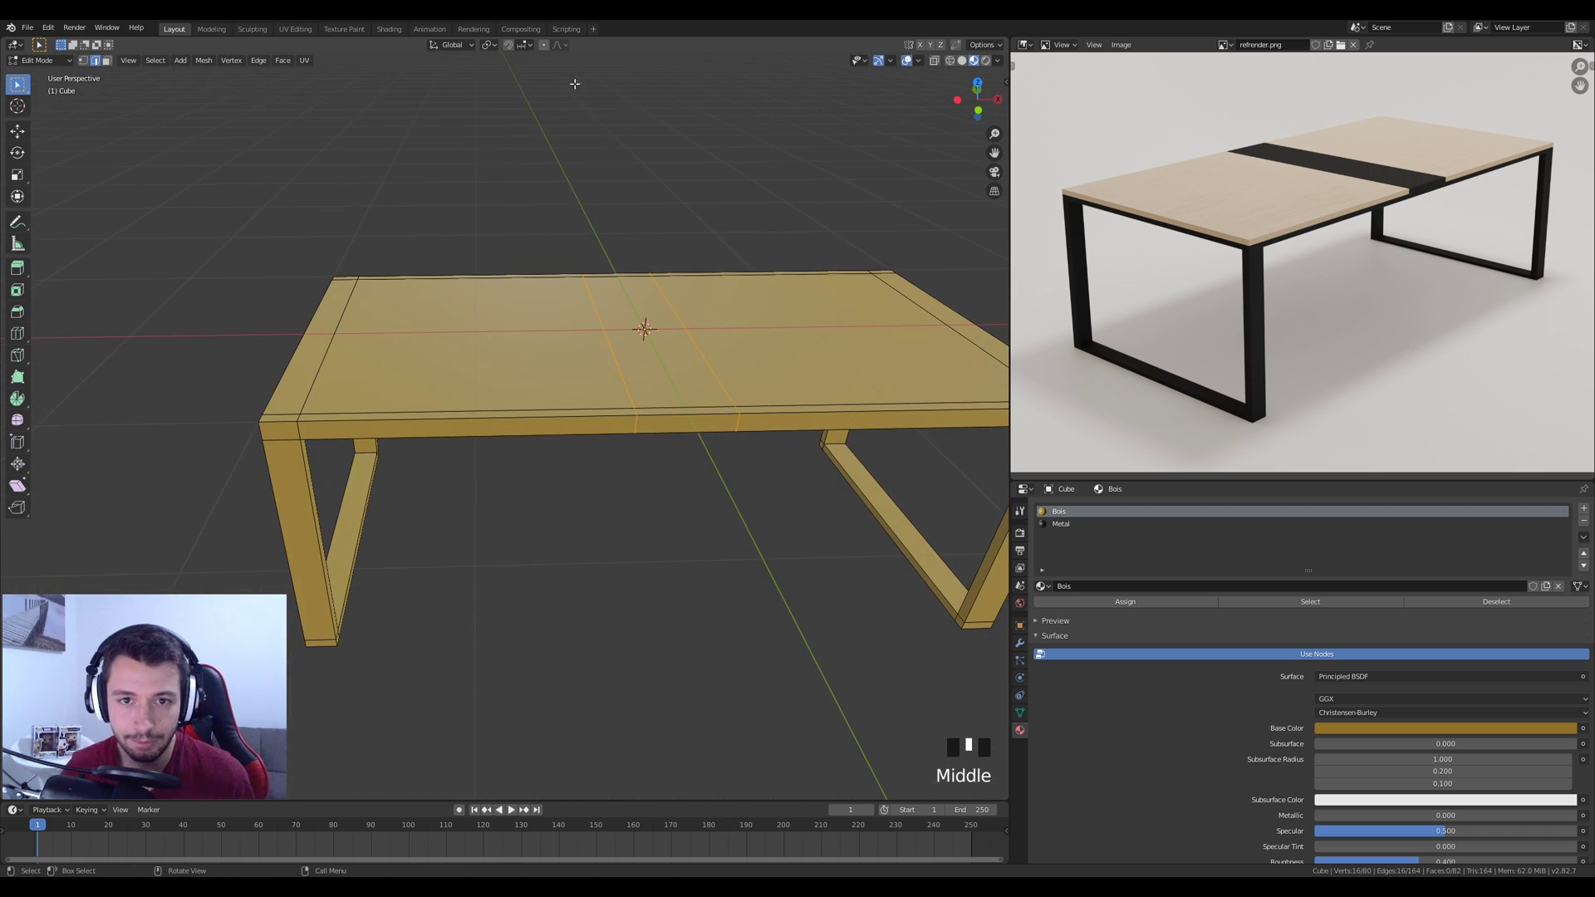
# Select the central band's face loop, assign the Metal material to it and check it in object mode
pyautogui.click(106, 60)
pyautogui.keyDown('alt'); pyautogui.click(678, 409); pyautogui.keyUp('alt')
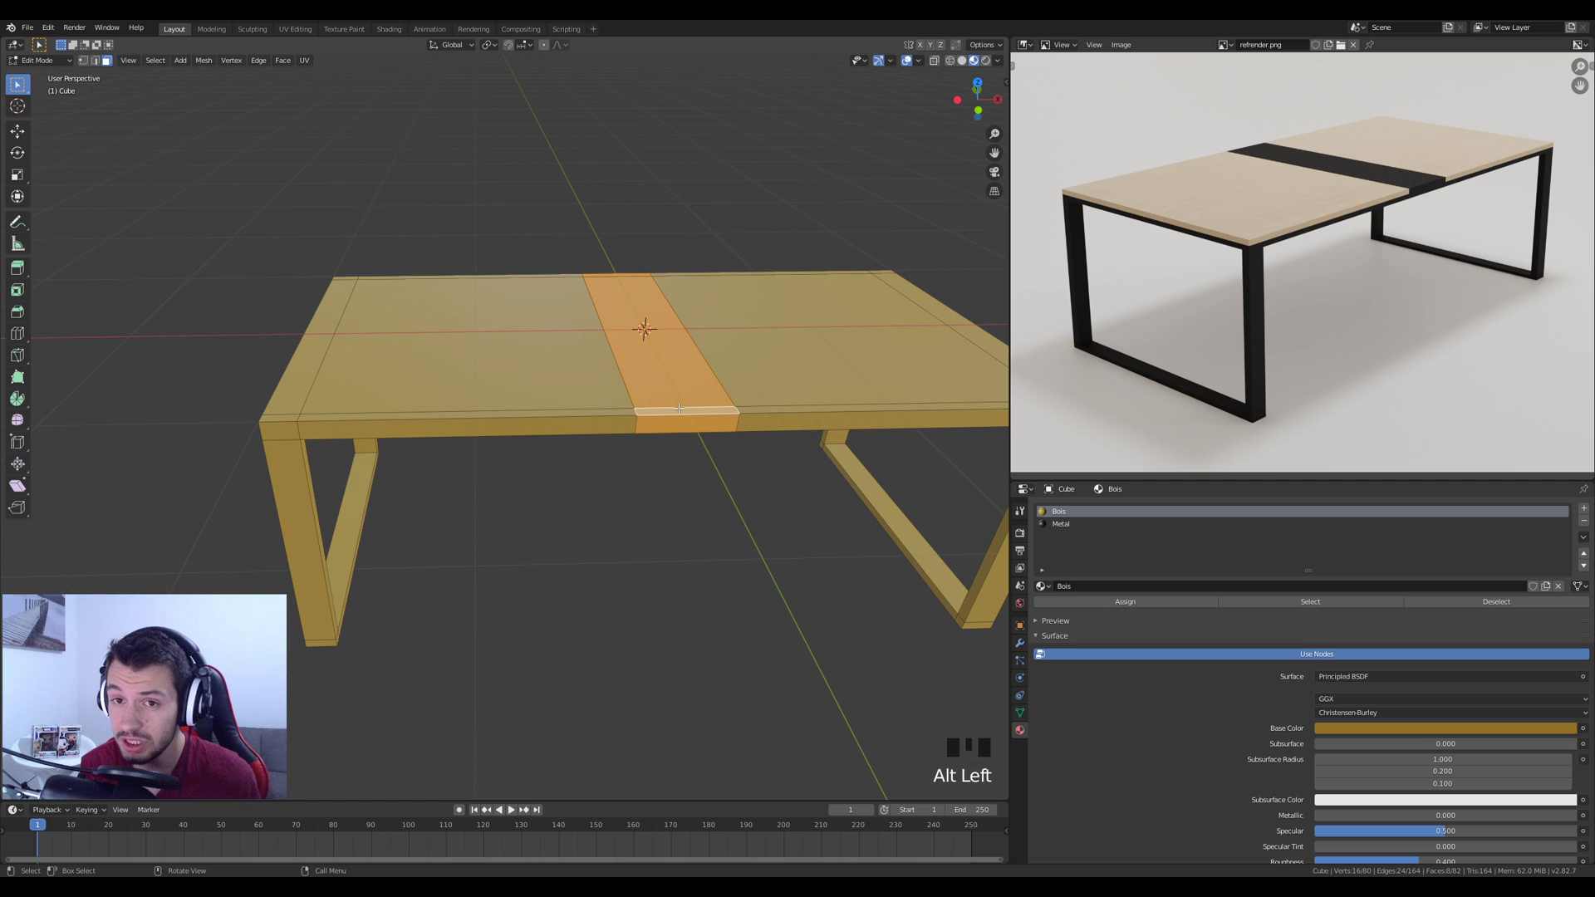
pyautogui.click(1063, 524)
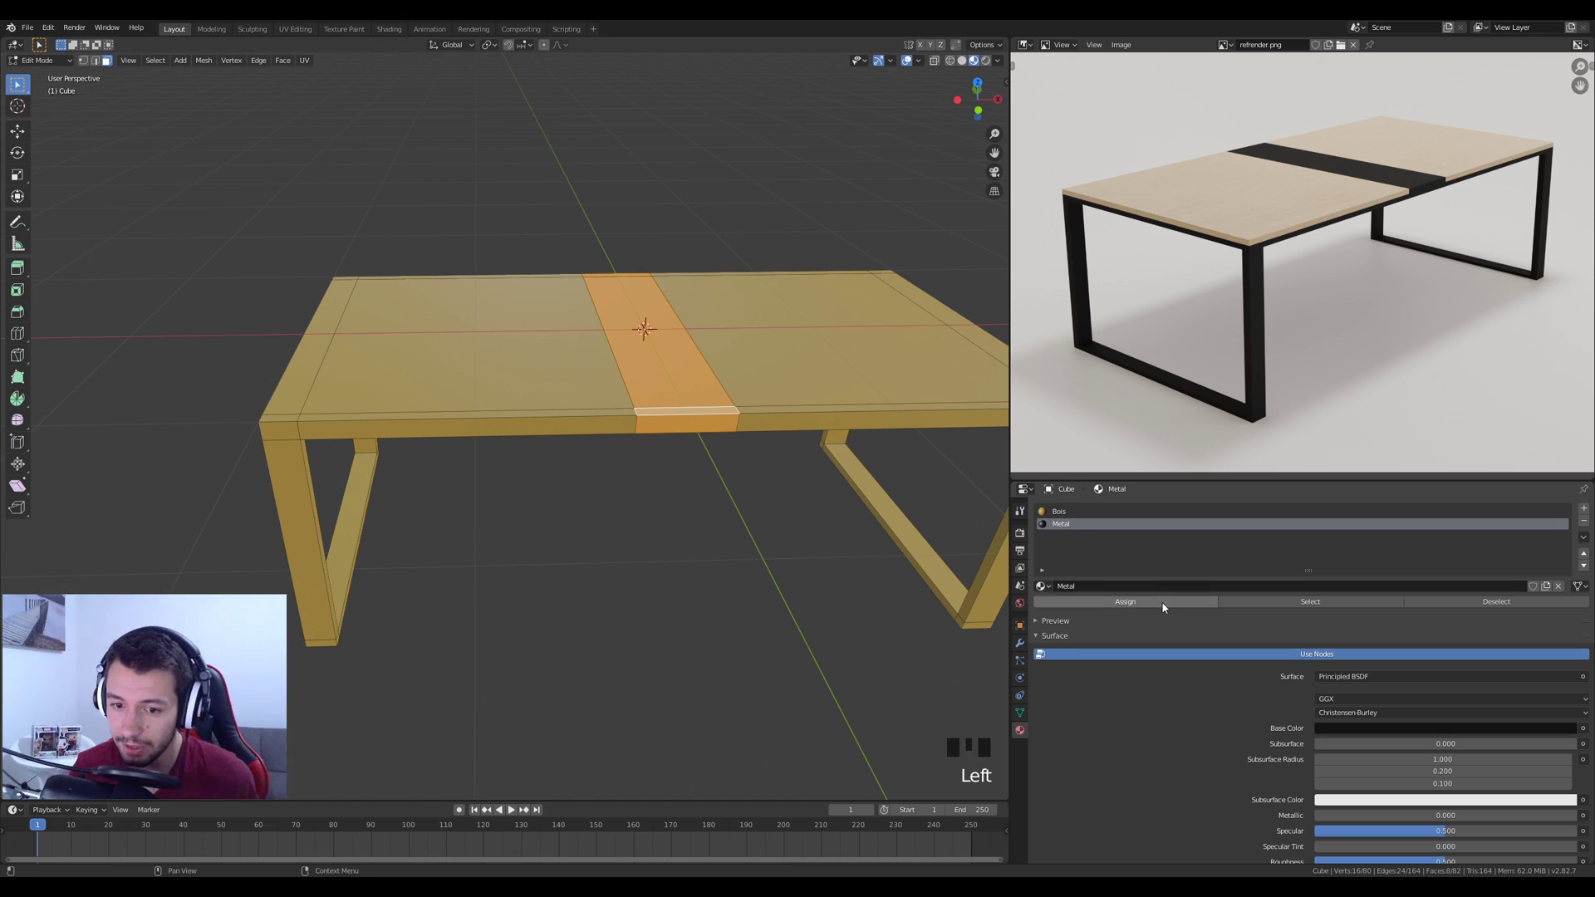
pyautogui.click(1163, 600)
pyautogui.press('Tab')
pyautogui.moveTo(764, 486); pyautogui.dragTo(789, 541, button='middle')
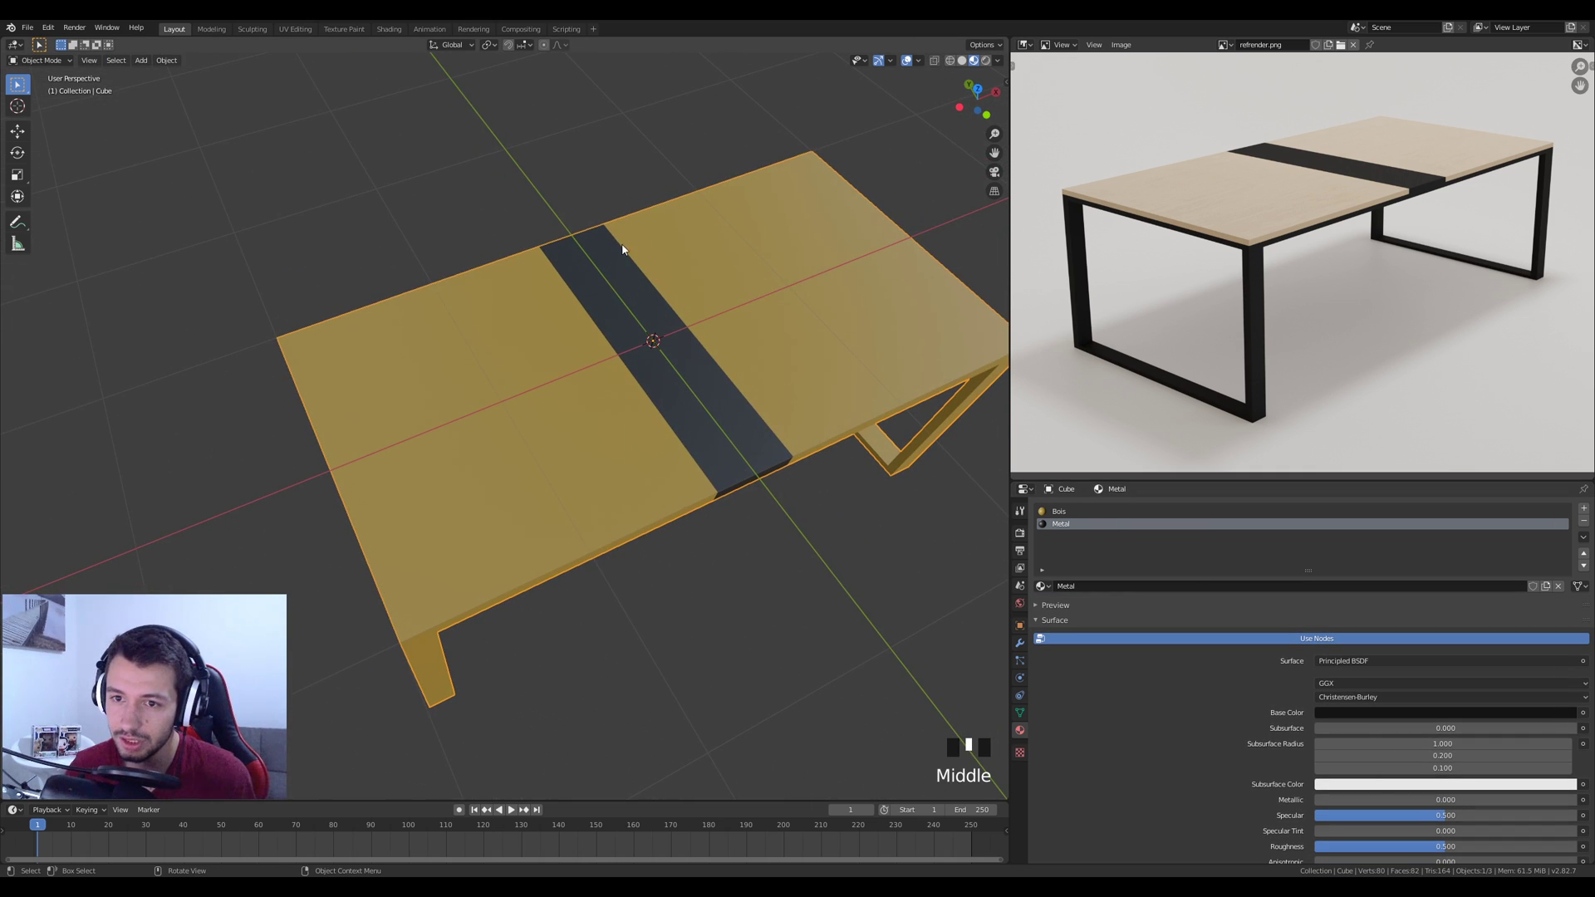
pyautogui.moveTo(768, 515); pyautogui.dragTo(655, 456, button='middle')
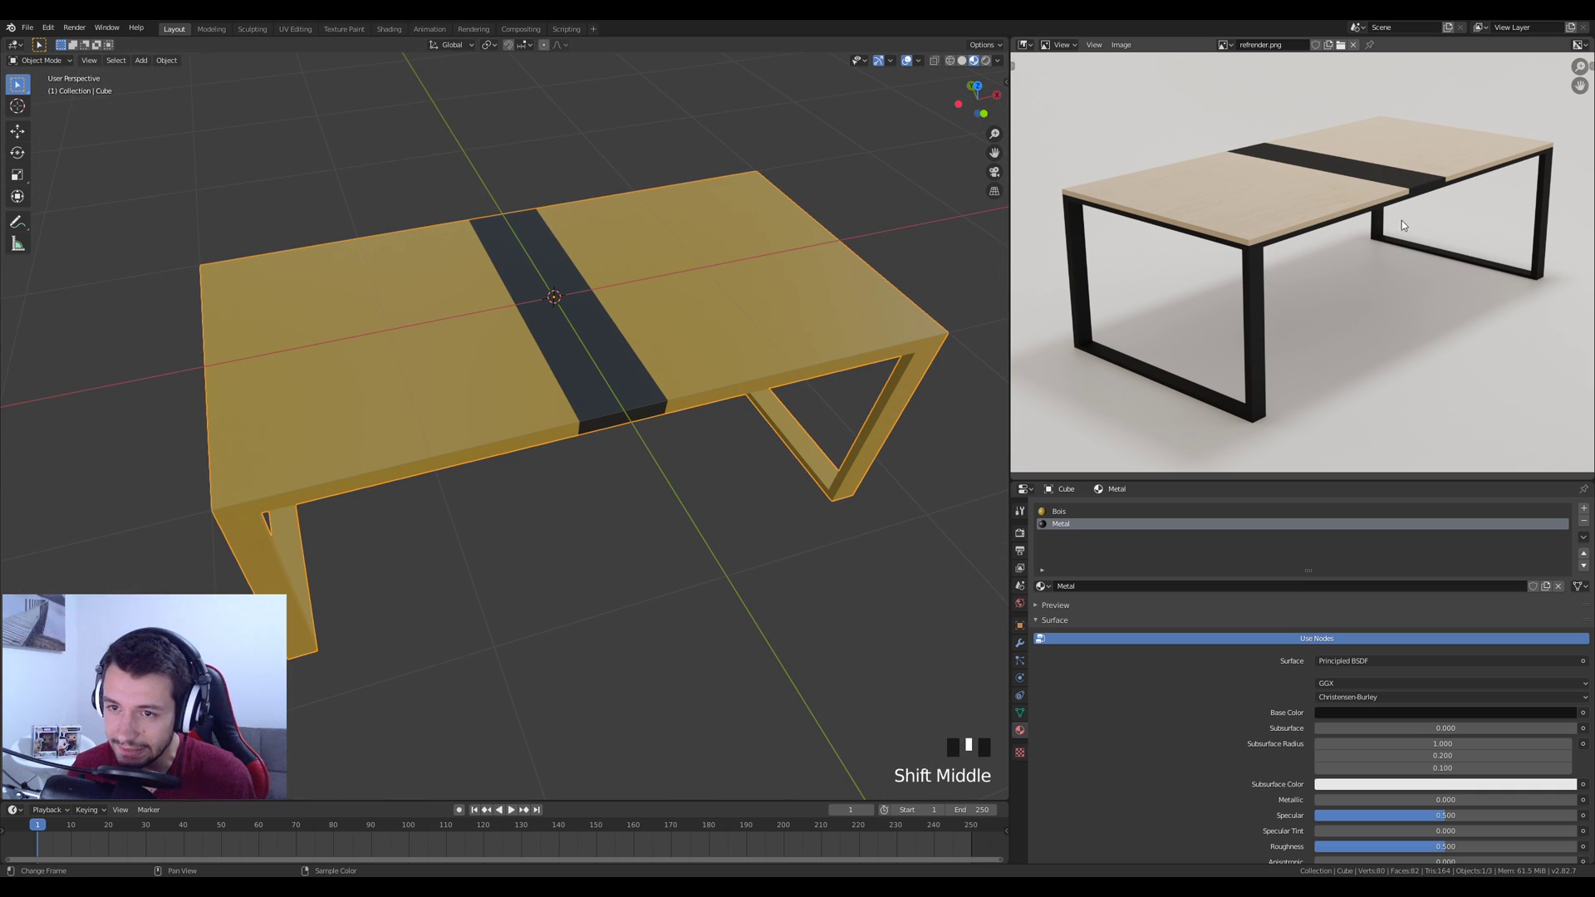
# In front view, add a centered horizontal loop cut around the tabletop's thickness in mesh editing
pyautogui.press('KP_1')
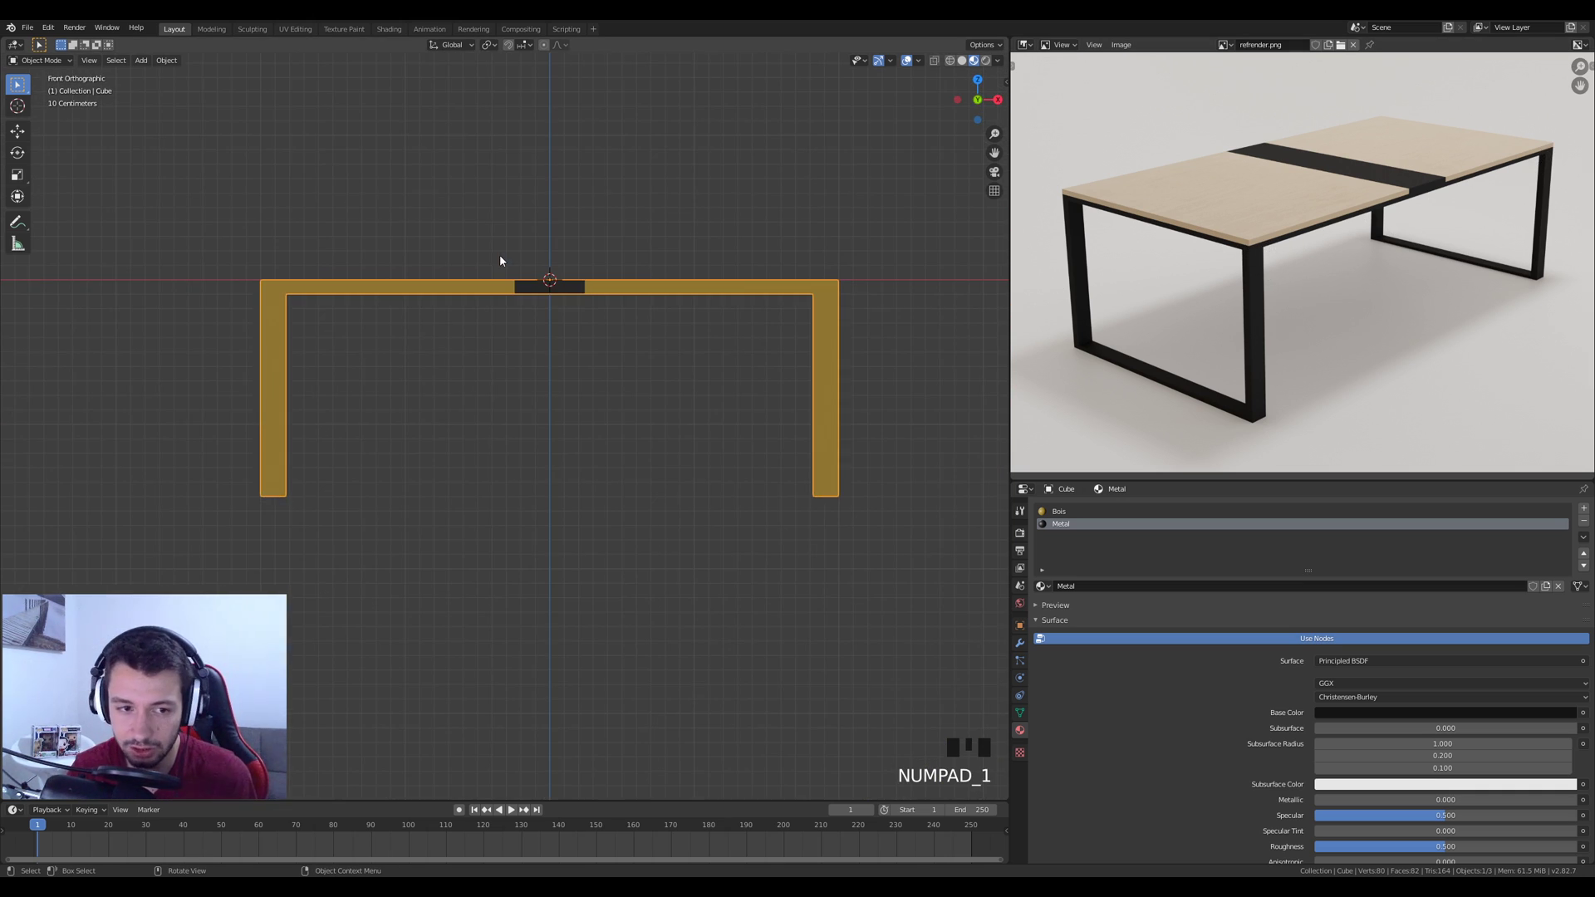
pyautogui.press('Tab')
pyautogui.keyDown('shift'); pyautogui.moveTo(452, 318); pyautogui.dragTo(457, 324, button='middle'); pyautogui.keyUp('shift')
pyautogui.scroll(1, 457, 324)
pyautogui.hotkey('ctrl', 'r')
pyautogui.click(229, 397)
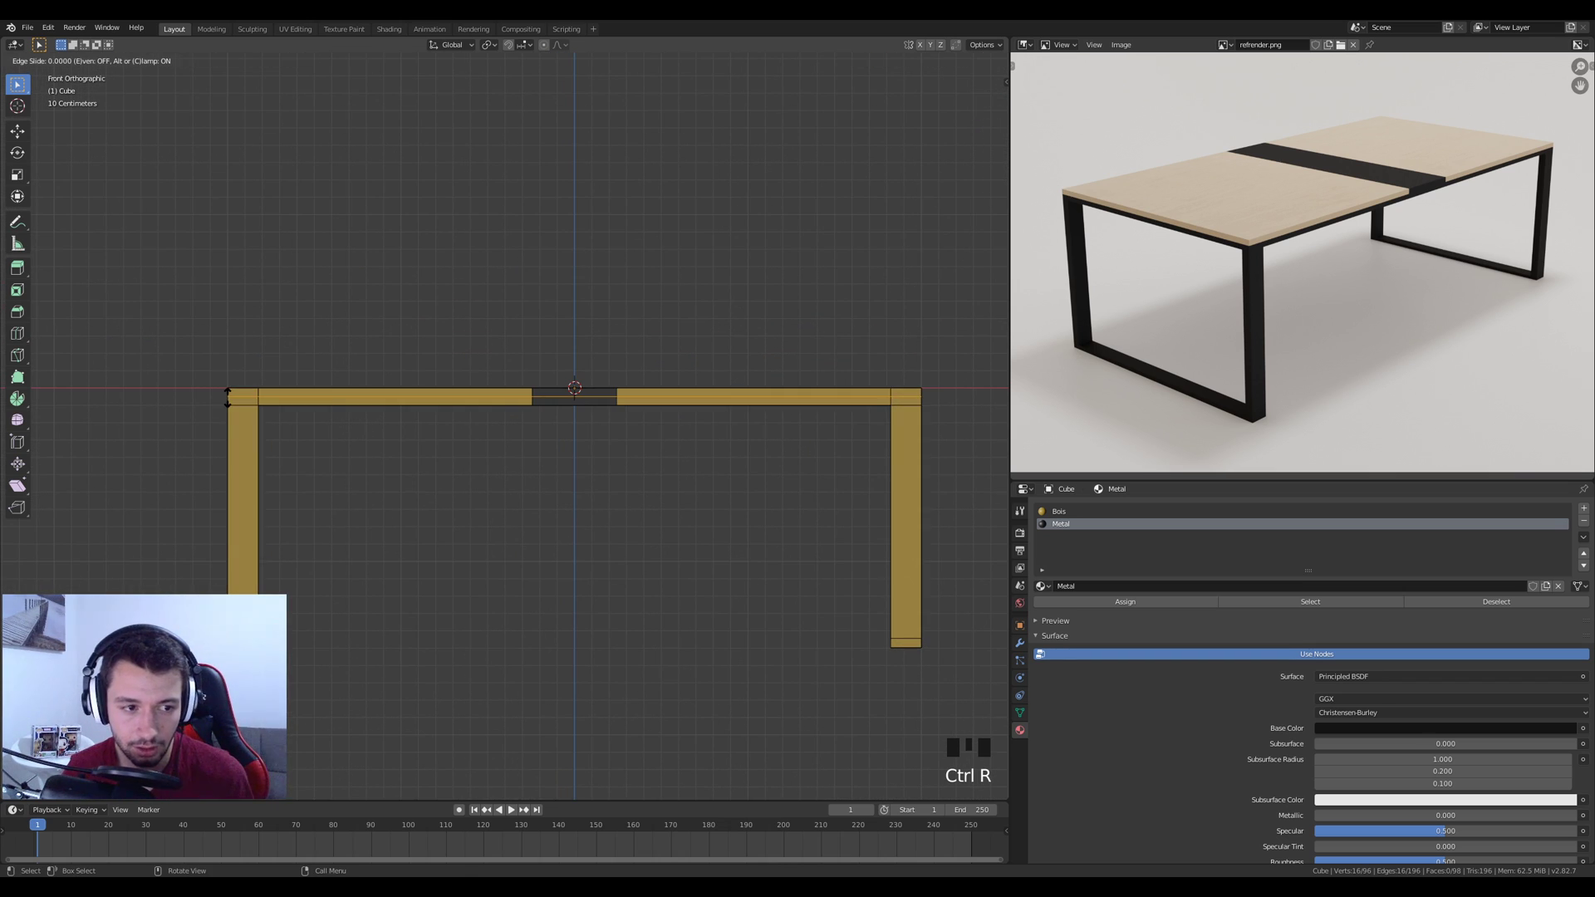
pyautogui.rightClick(228, 397)
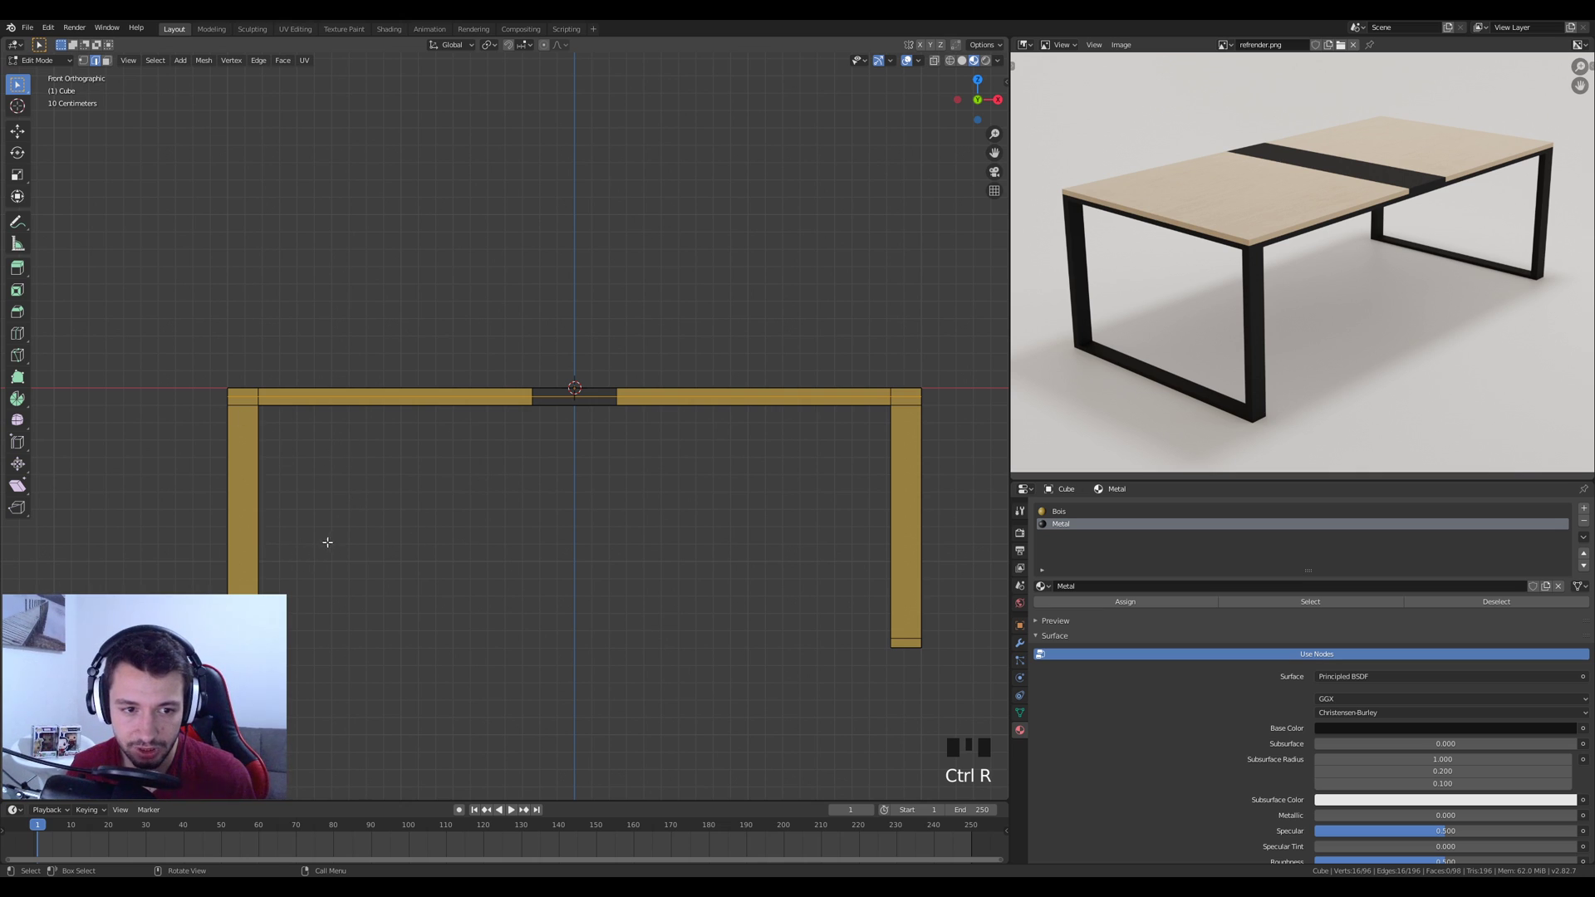
# In wireframe, select all faces of the legs and the tabletop's lower layer and assign the Metal material to them
pyautogui.click(107, 61)
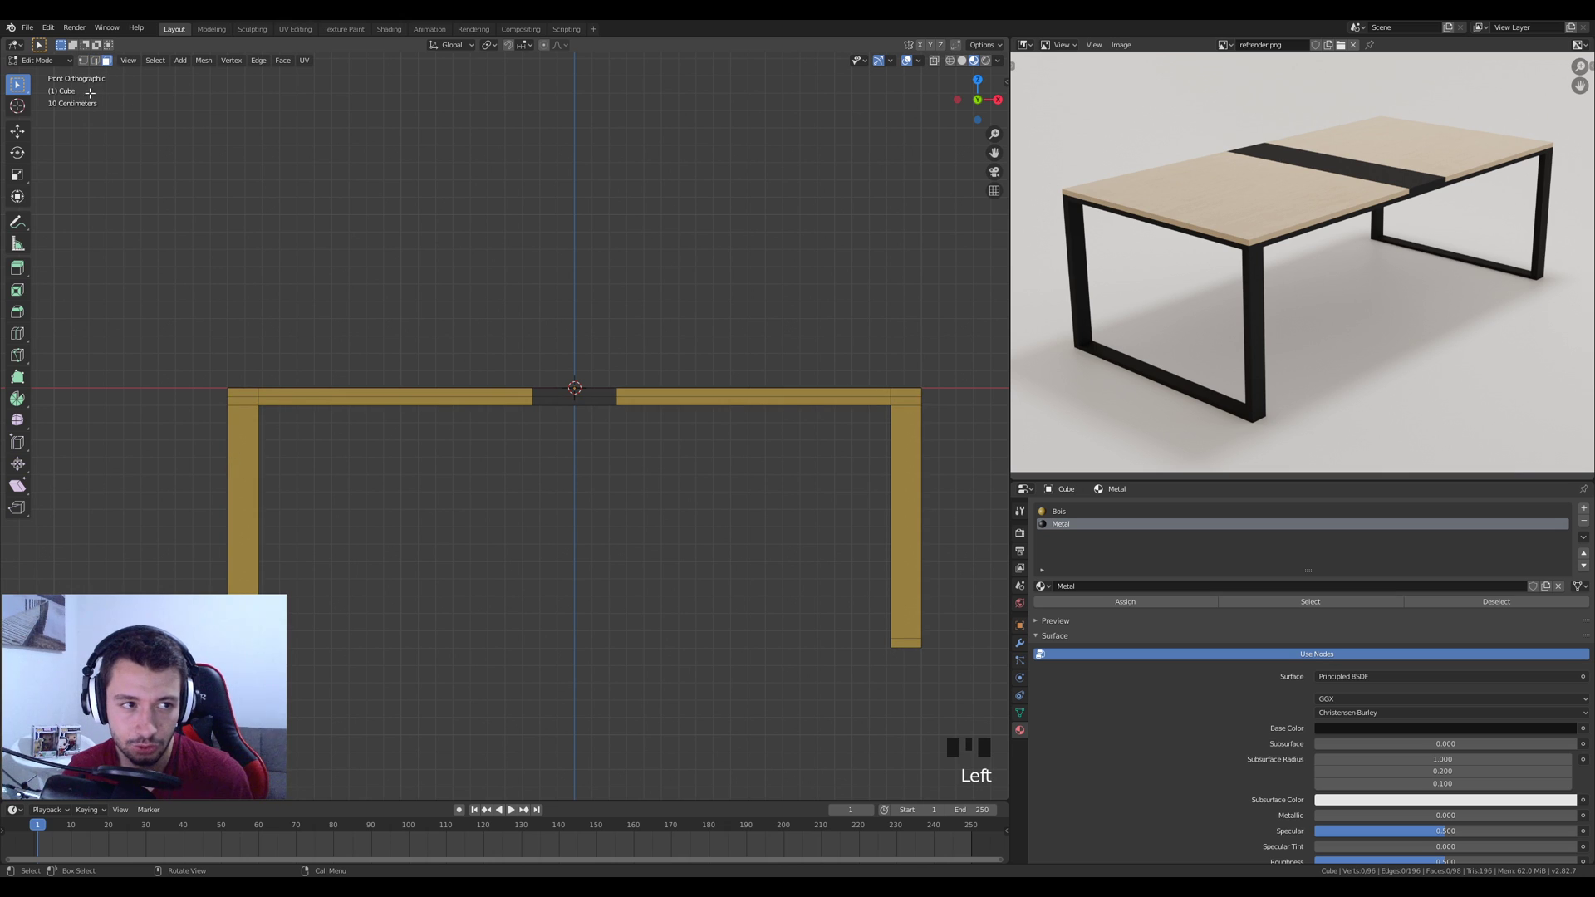
pyautogui.click(934, 61)
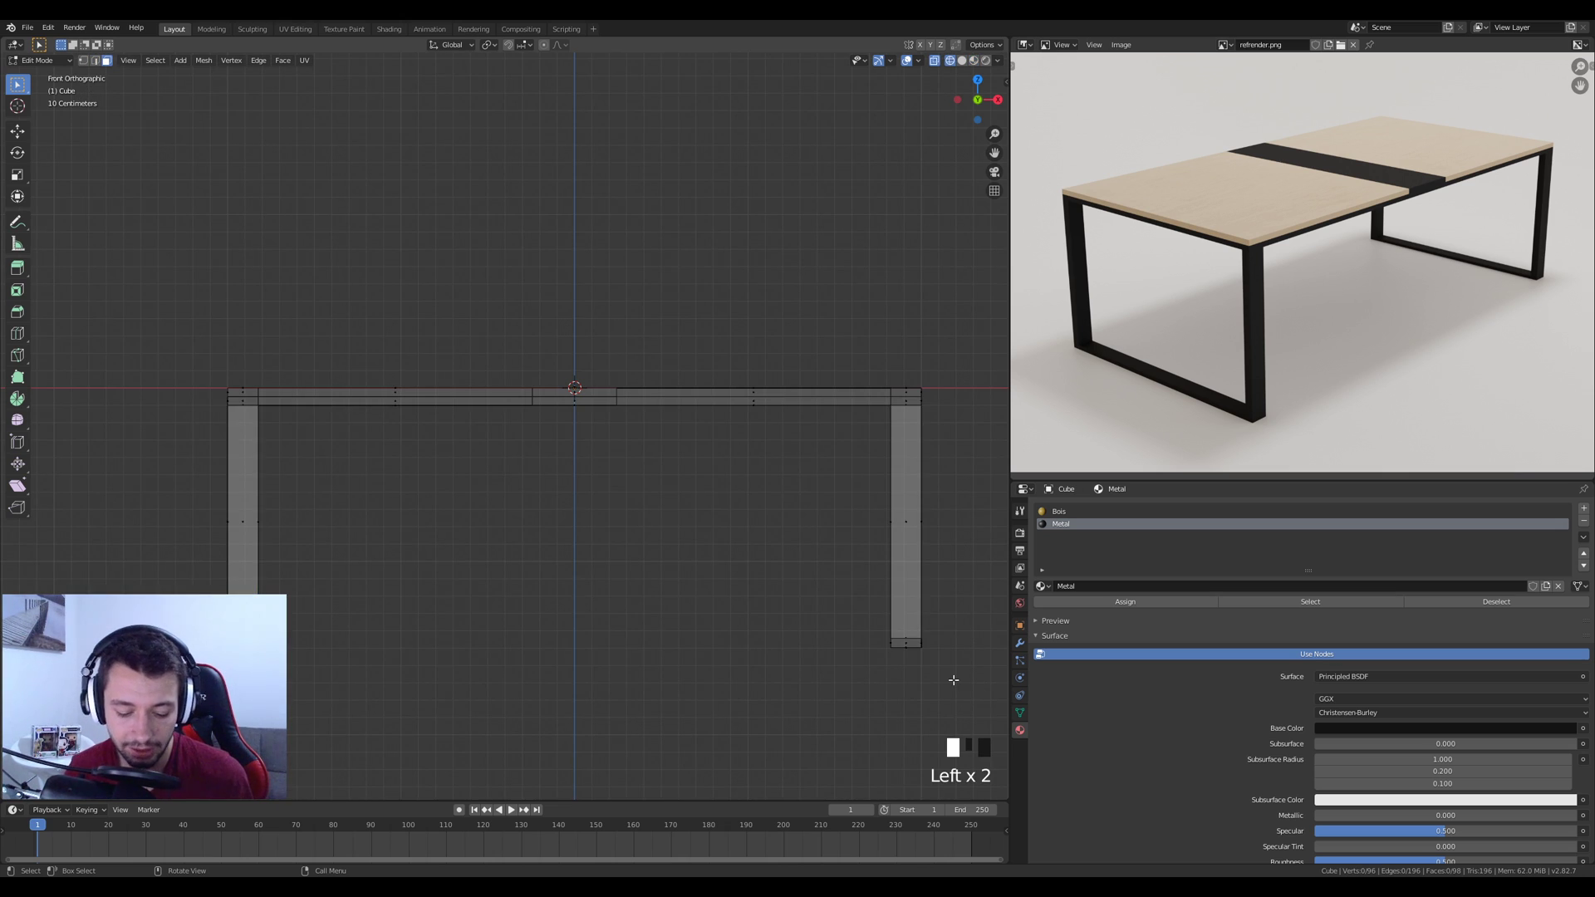
pyautogui.moveTo(954, 679); pyautogui.dragTo(144, 399)
pyautogui.moveTo(498, 515); pyautogui.dragTo(665, 466, button='middle')
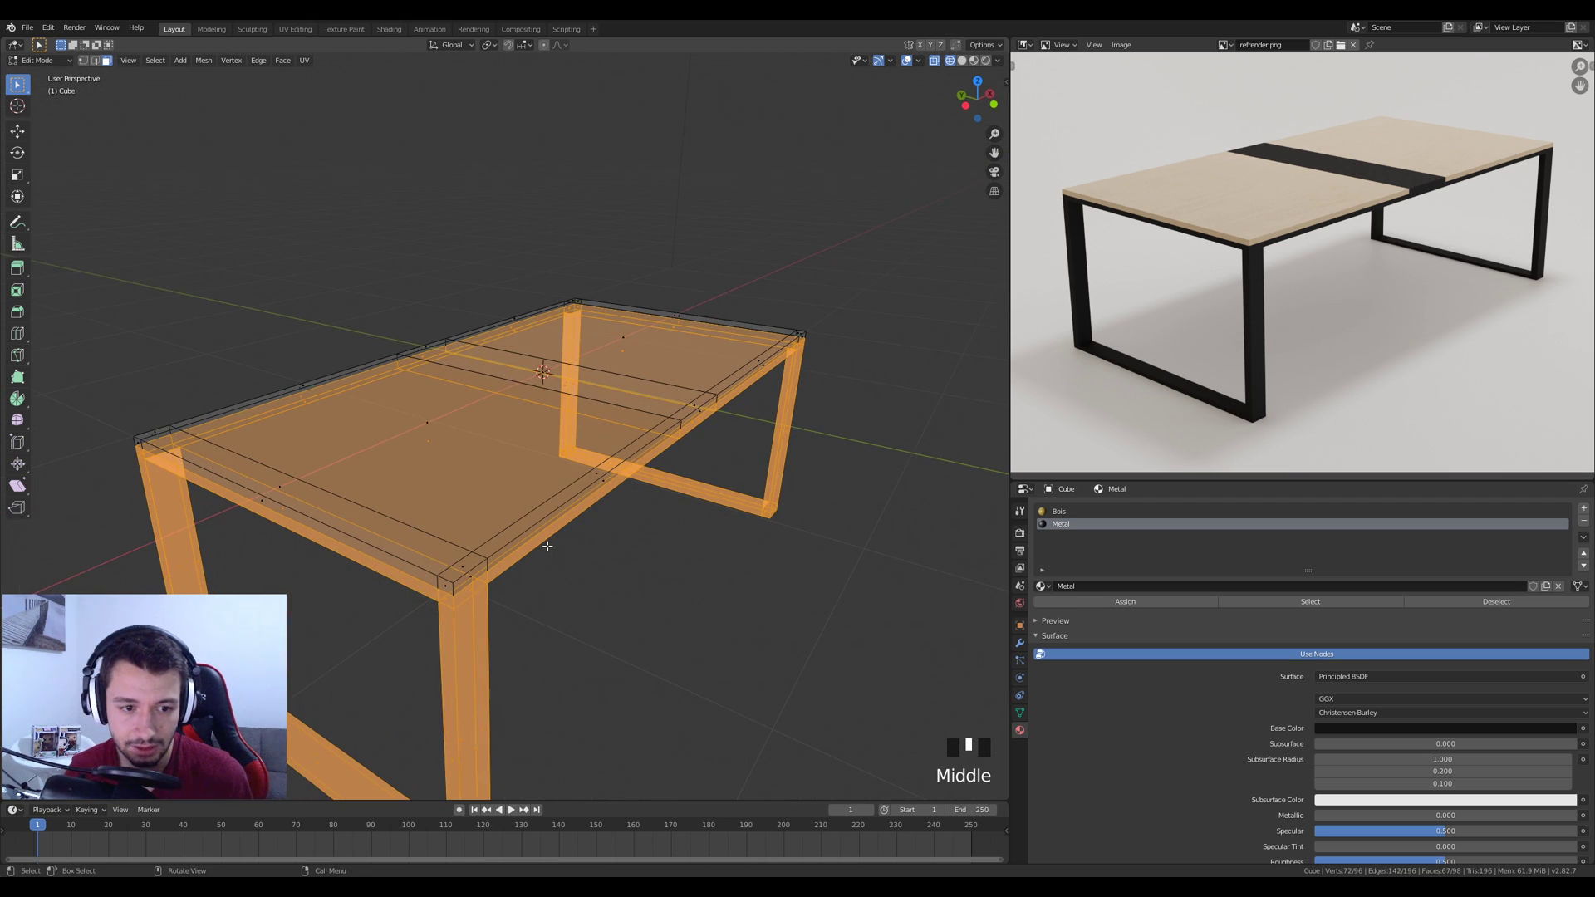
pyautogui.click(1143, 604)
pyautogui.hotkey('alt', 'a')
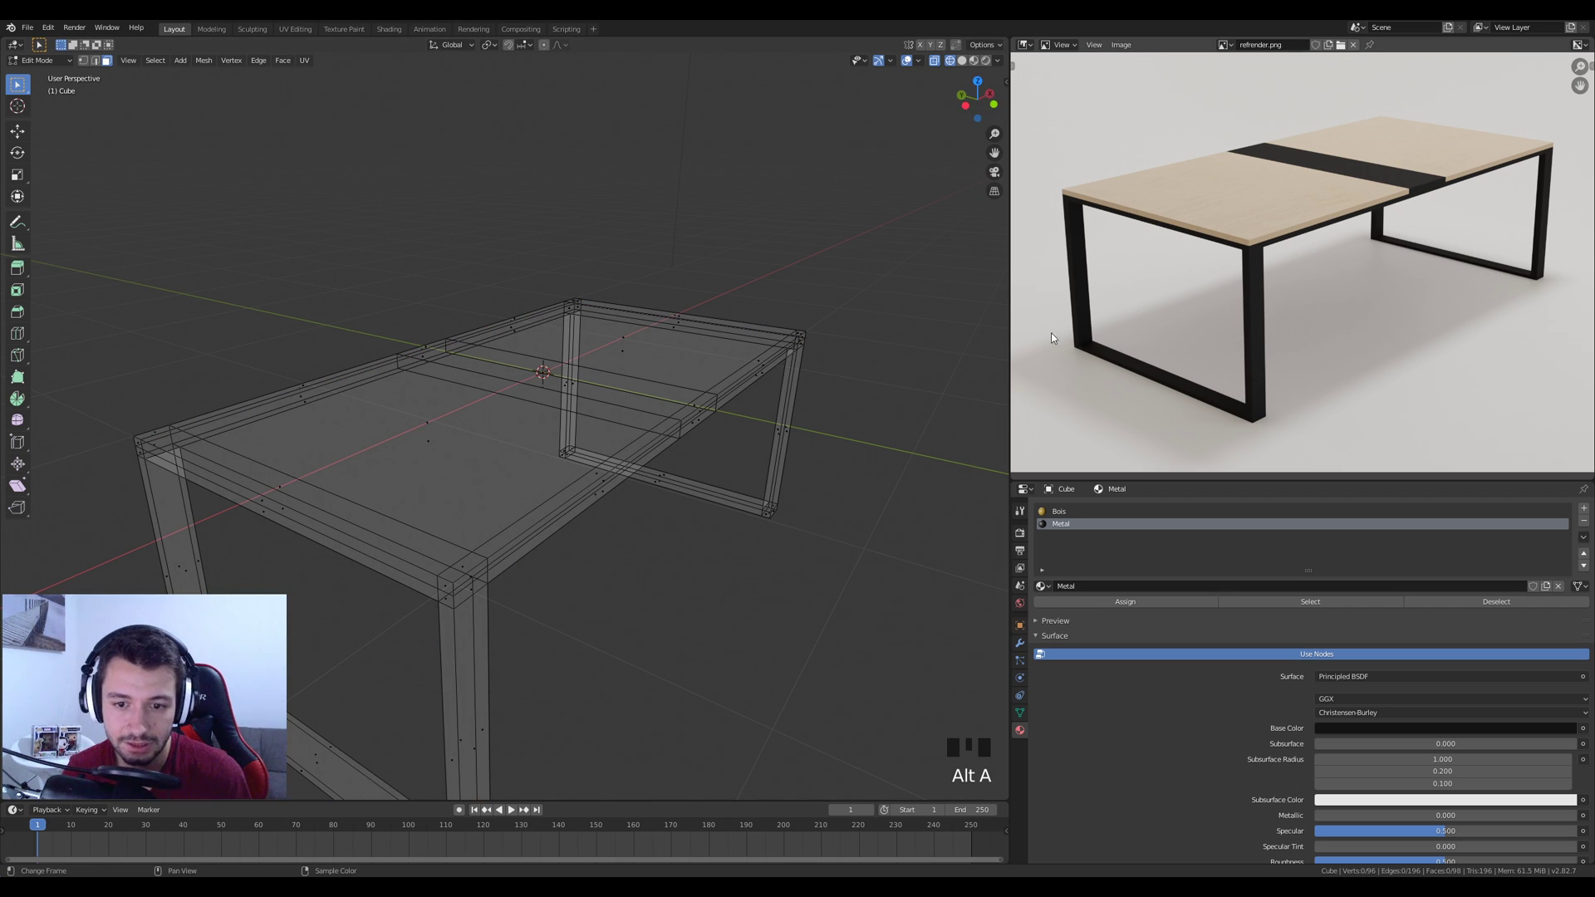
# Return to material preview shading in object mode and compare the table's wood and metal areas with the reference
pyautogui.click(973, 60)
pyautogui.press('Tab')
pyautogui.moveTo(623, 495); pyautogui.dragTo(645, 494, button='middle')
pyautogui.scroll(-2, 644, 505)
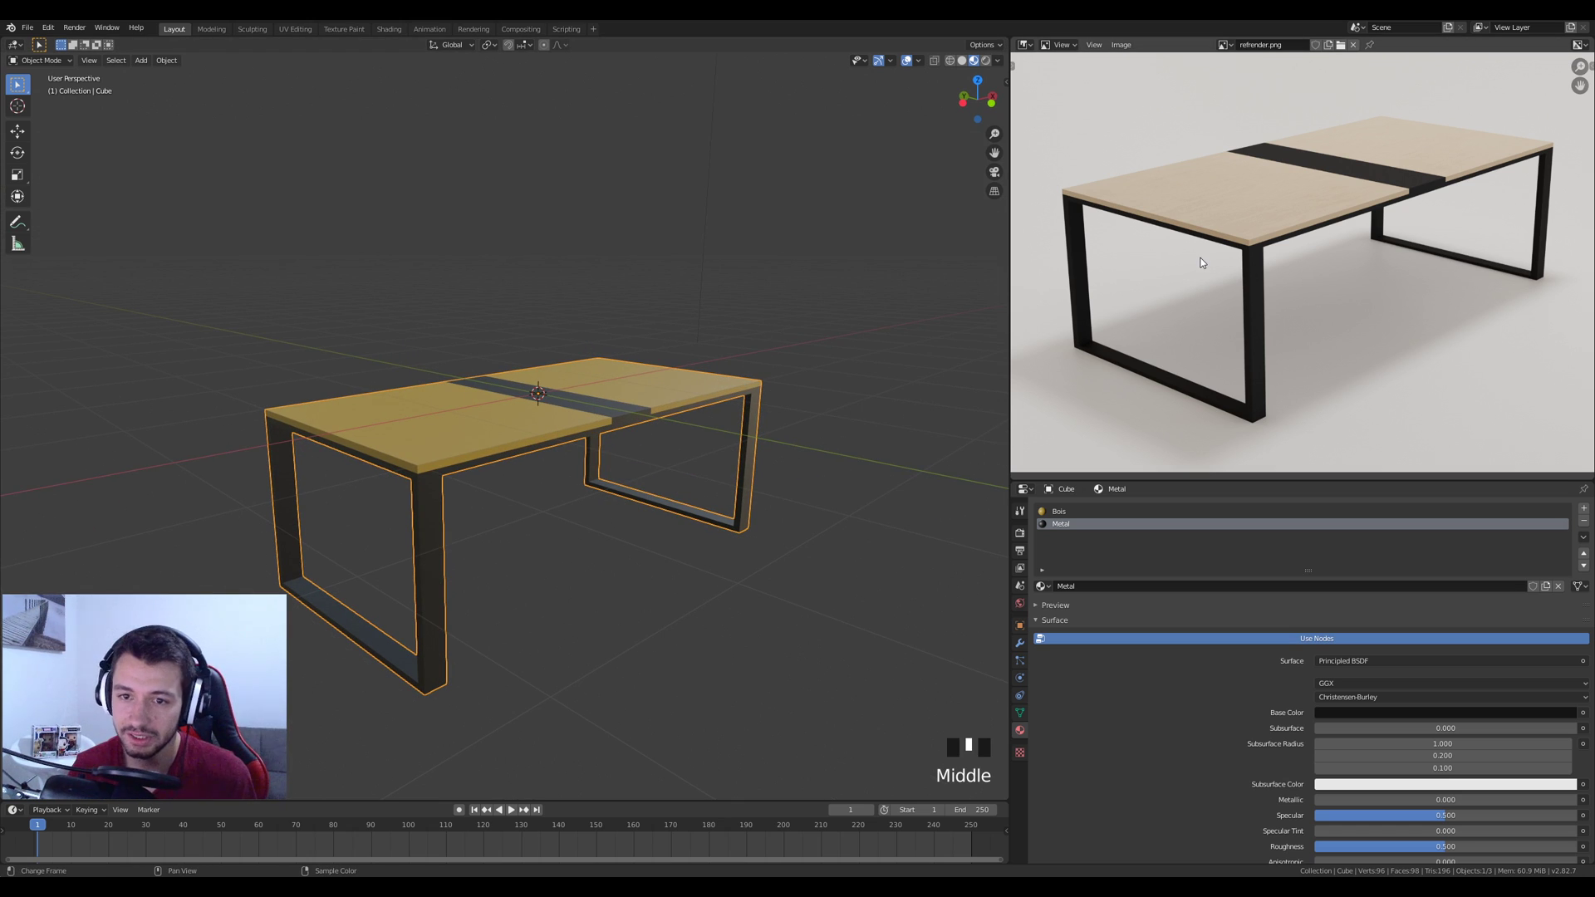
pyautogui.moveTo(911, 324); pyautogui.dragTo(651, 374, button='middle')
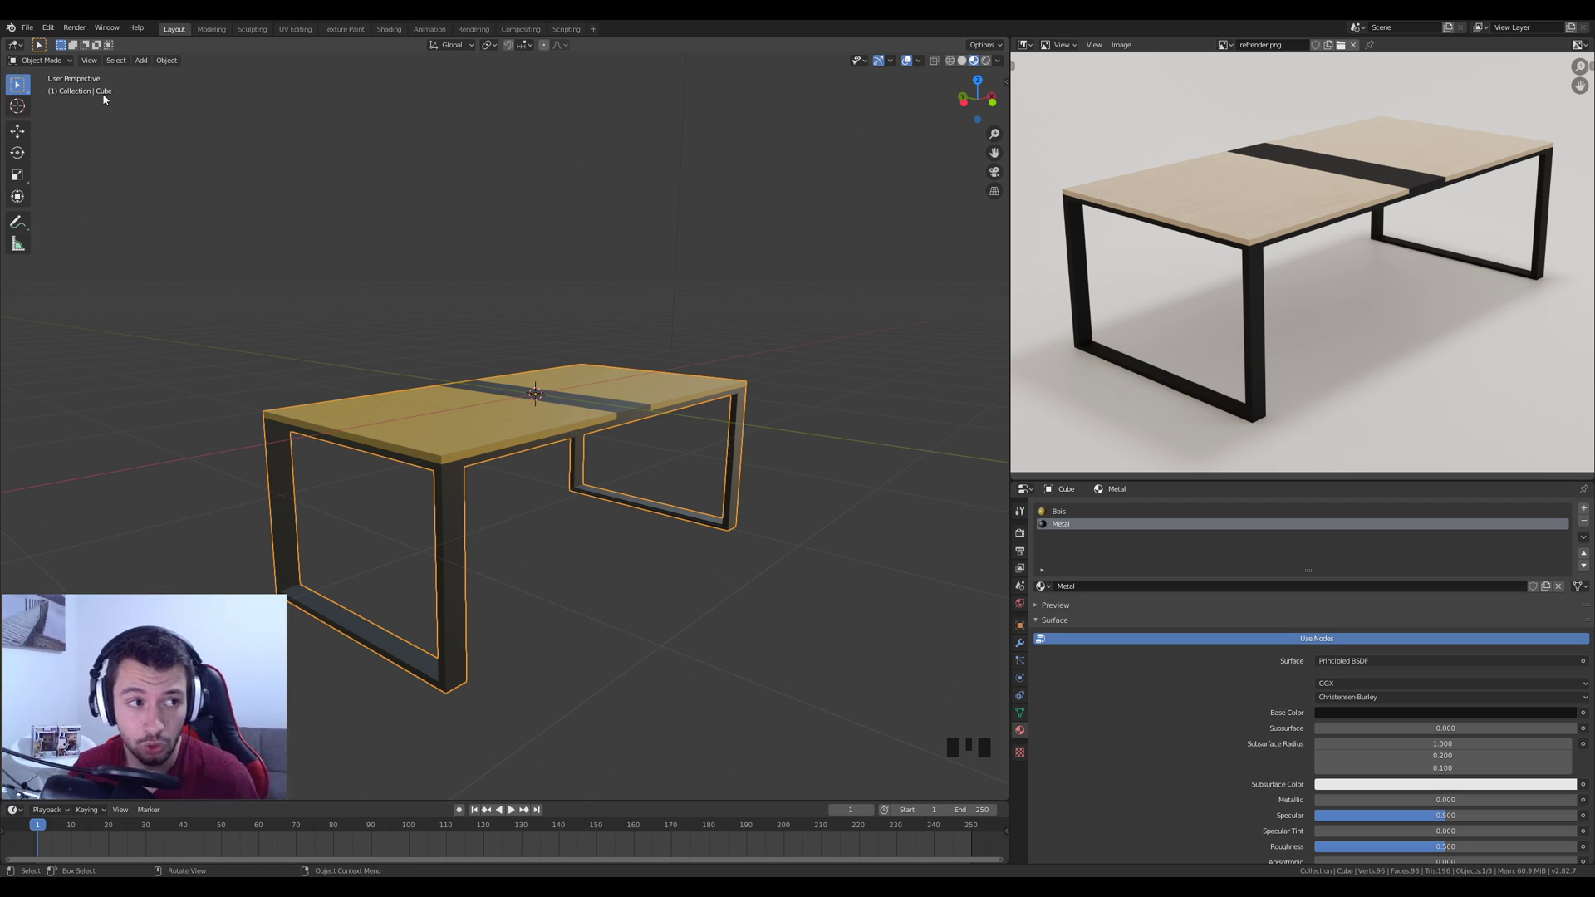
# Save the project as tableTutoMatAAfire.blend in the formation folder
pyautogui.click(28, 28)
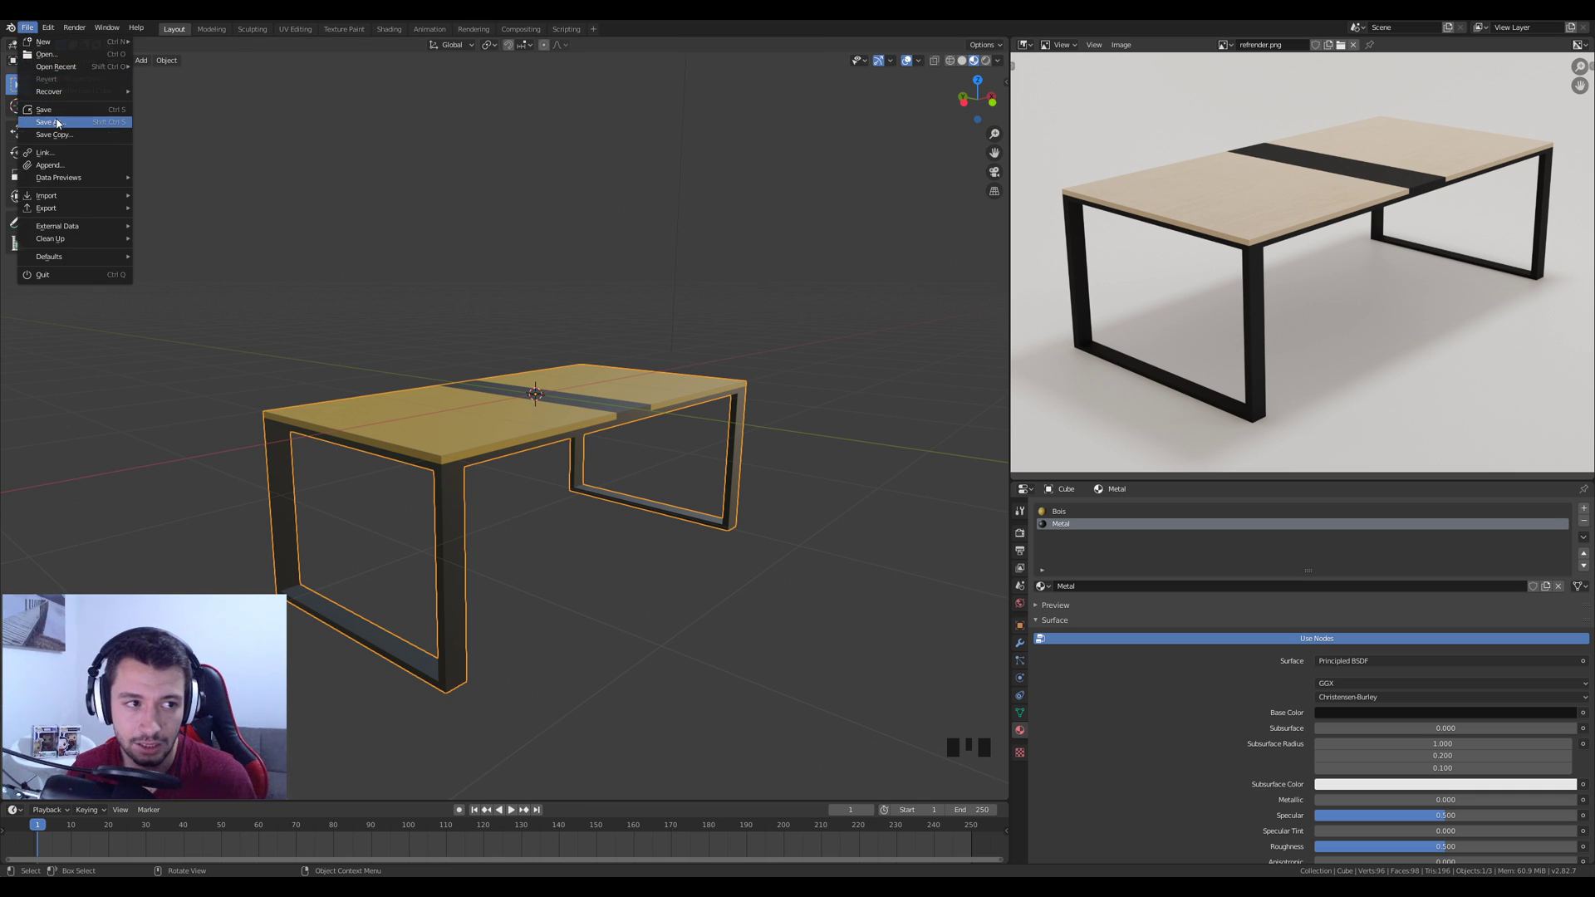
pyautogui.click(50, 122)
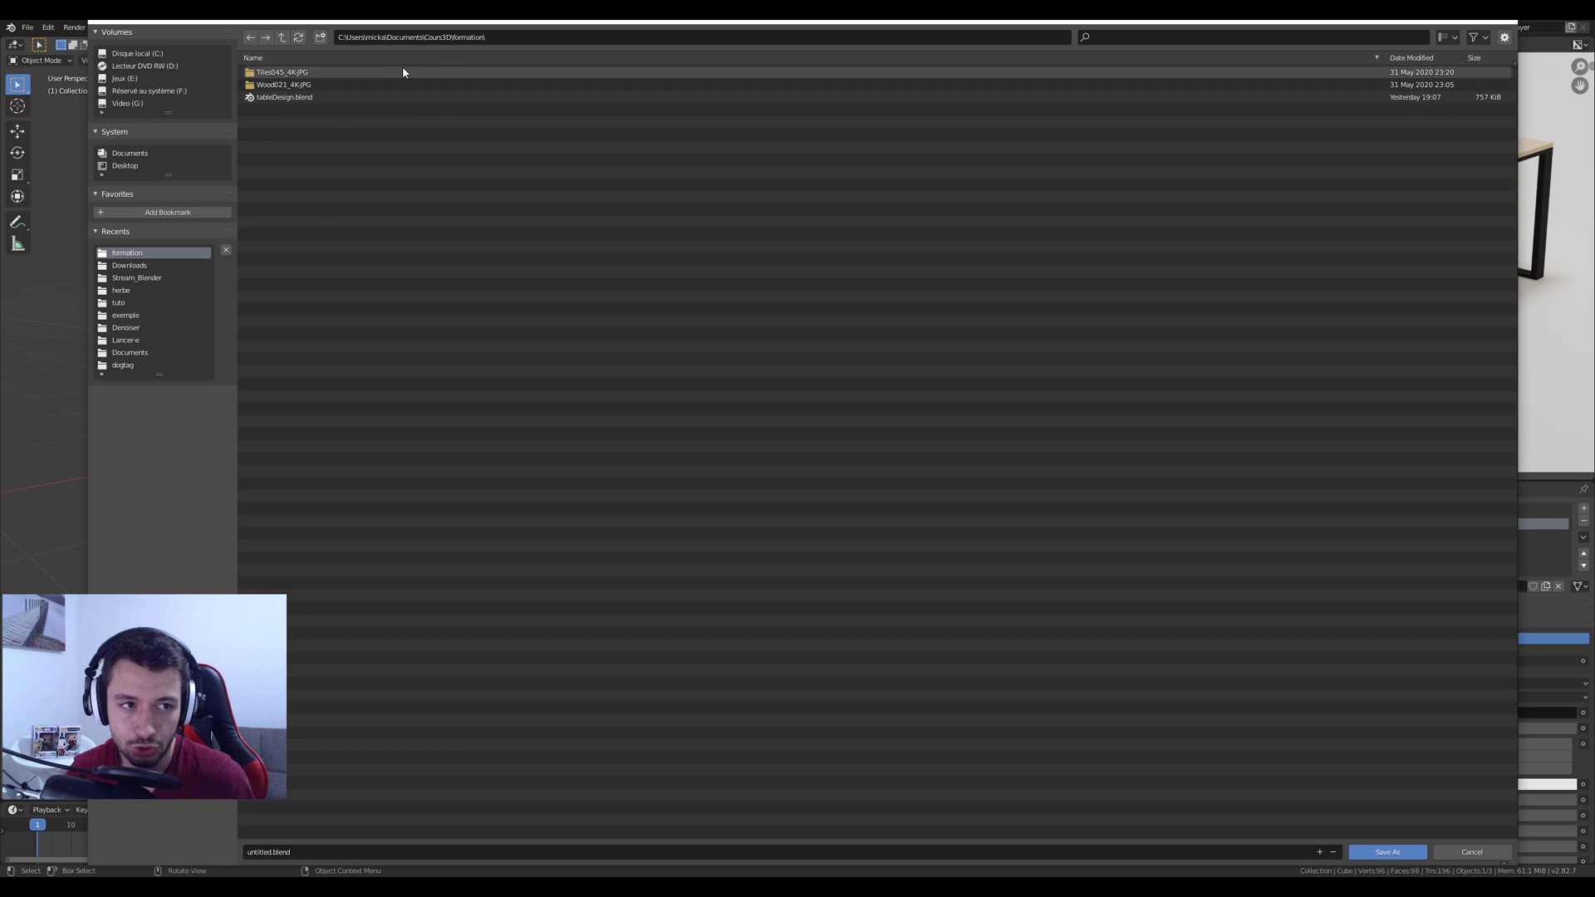
pyautogui.click(507, 38)
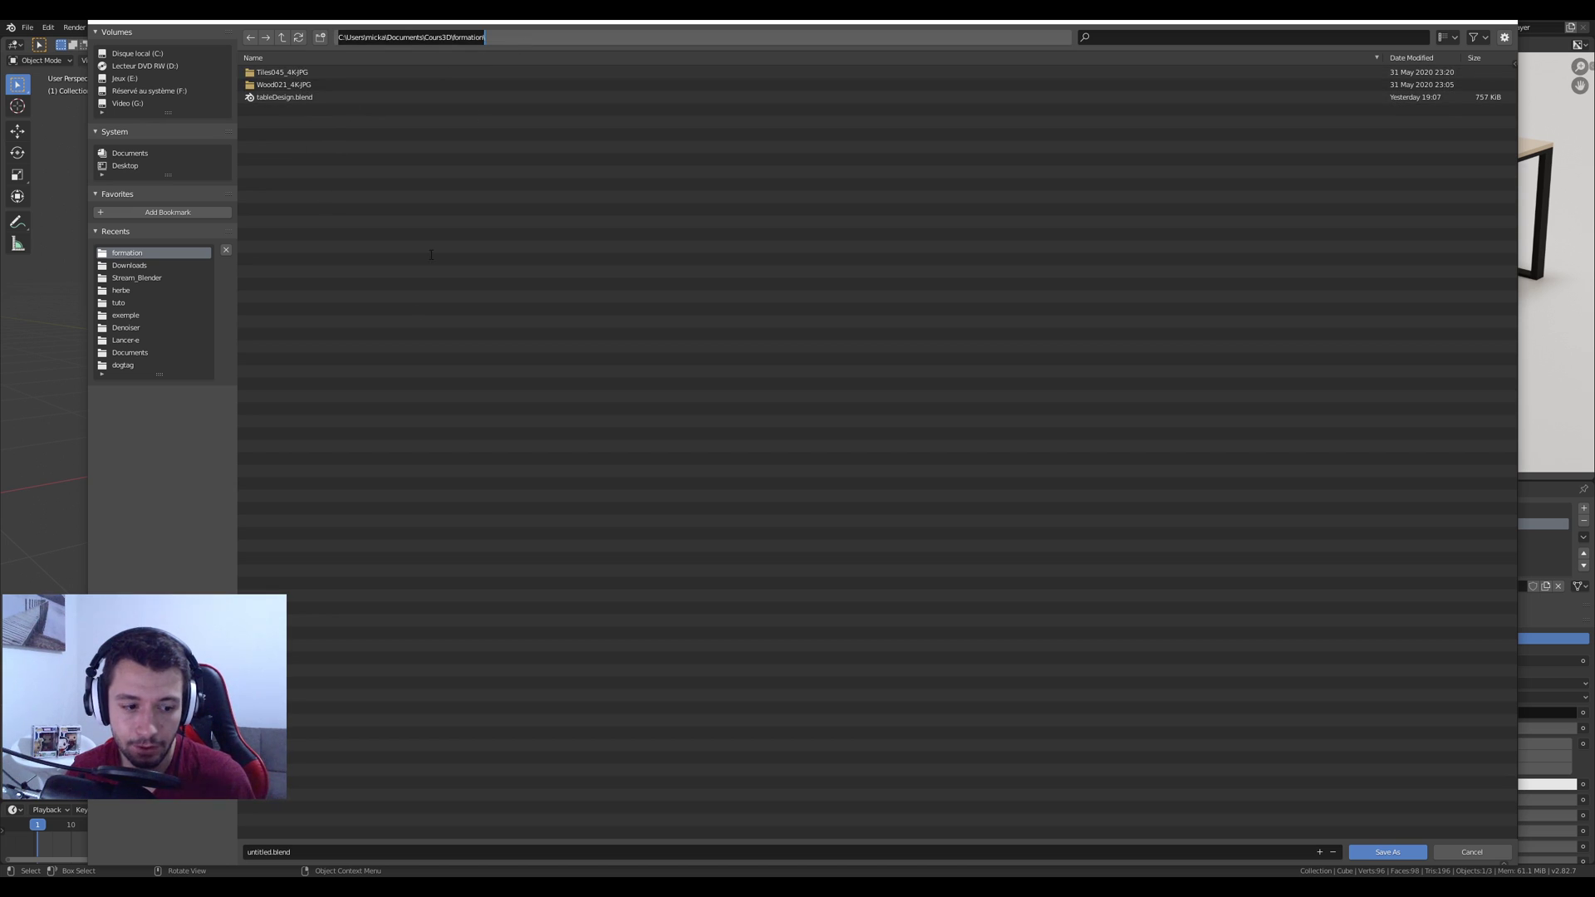
pyautogui.click(259, 852)
pyautogui.doubleClick(264, 852)
pyautogui.press('BackSpace')
pyautogui.write('tableTutoMatAAfire')
pyautogui.press('Return')
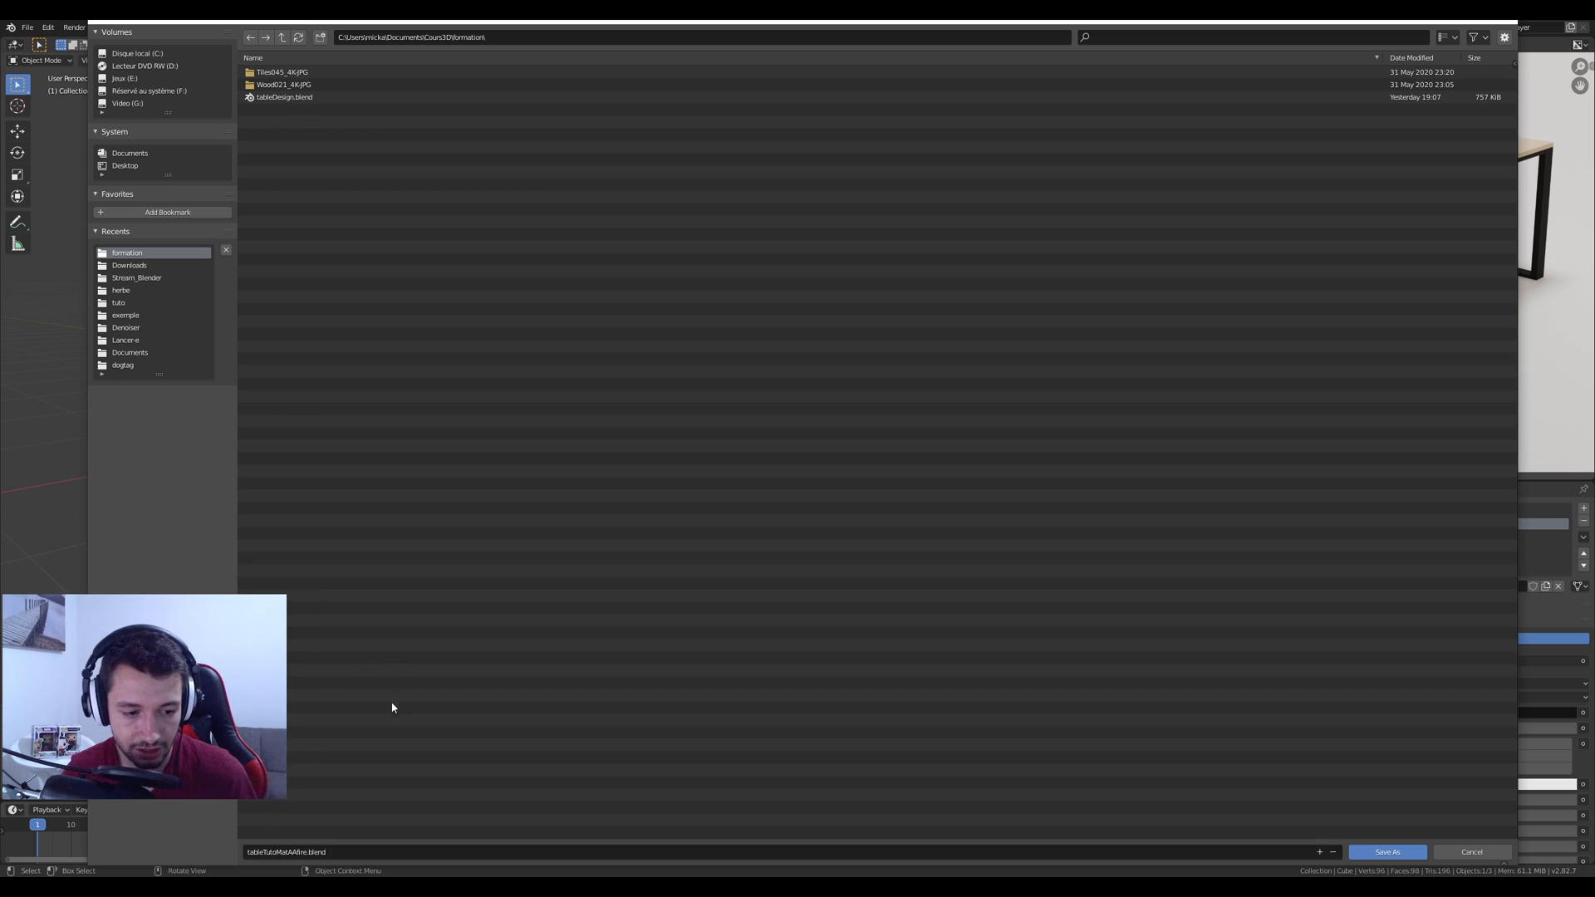
pyautogui.click(1384, 853)
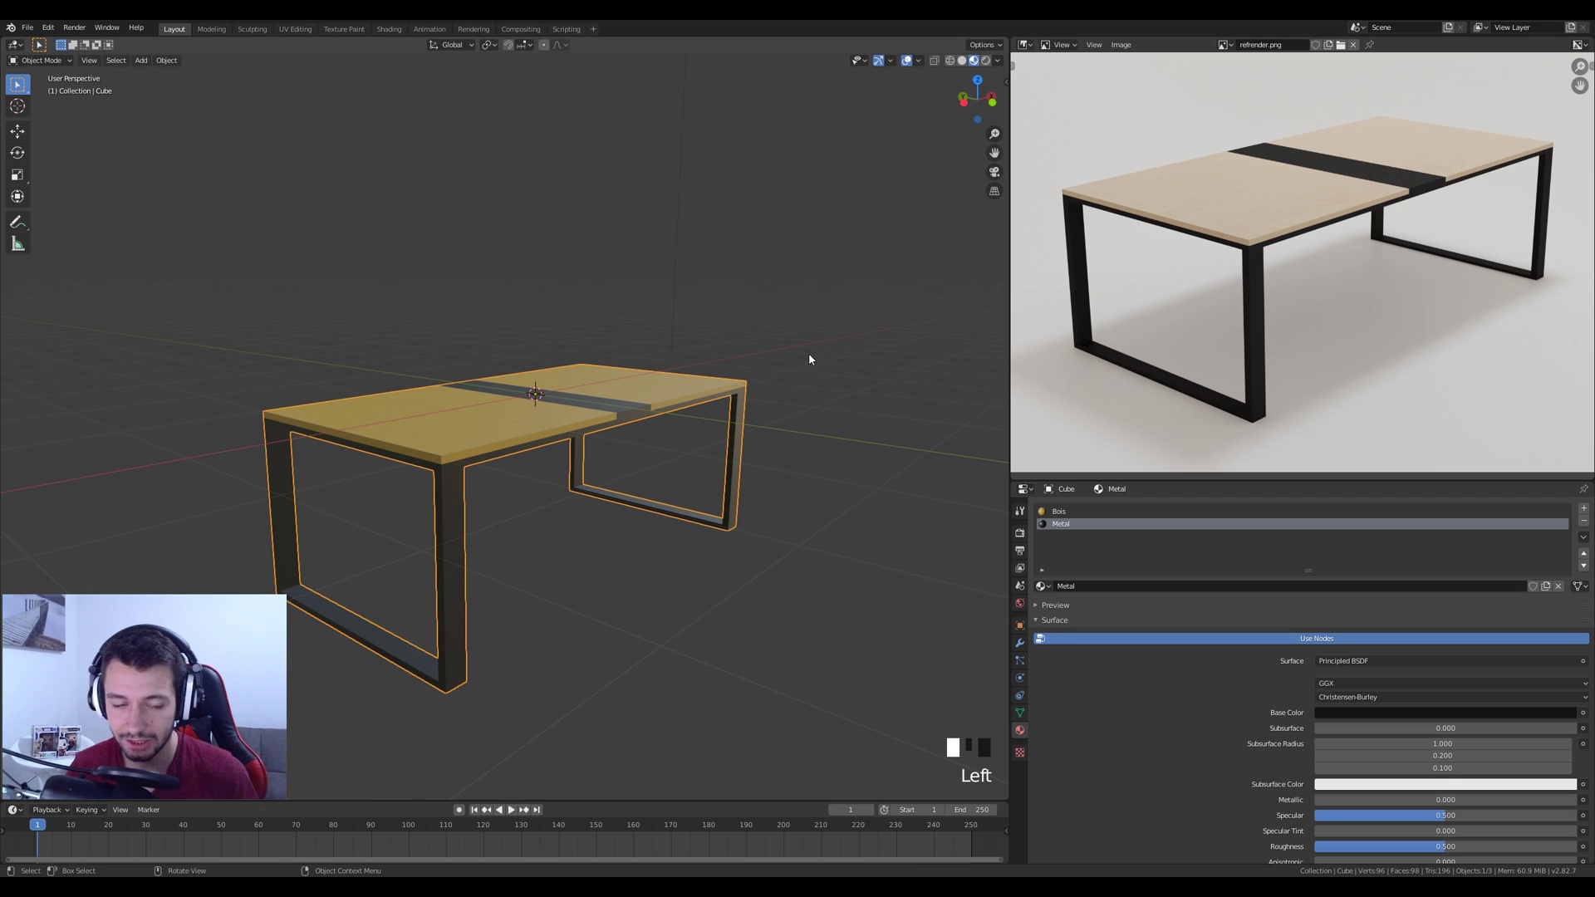
pyautogui.moveTo(779, 388)
pyautogui.mouseDown(button='middle')
pyautogui.moveTo(750, 448)
pyautogui.moveTo(757, 408)
pyautogui.mouseUp(button='middle')
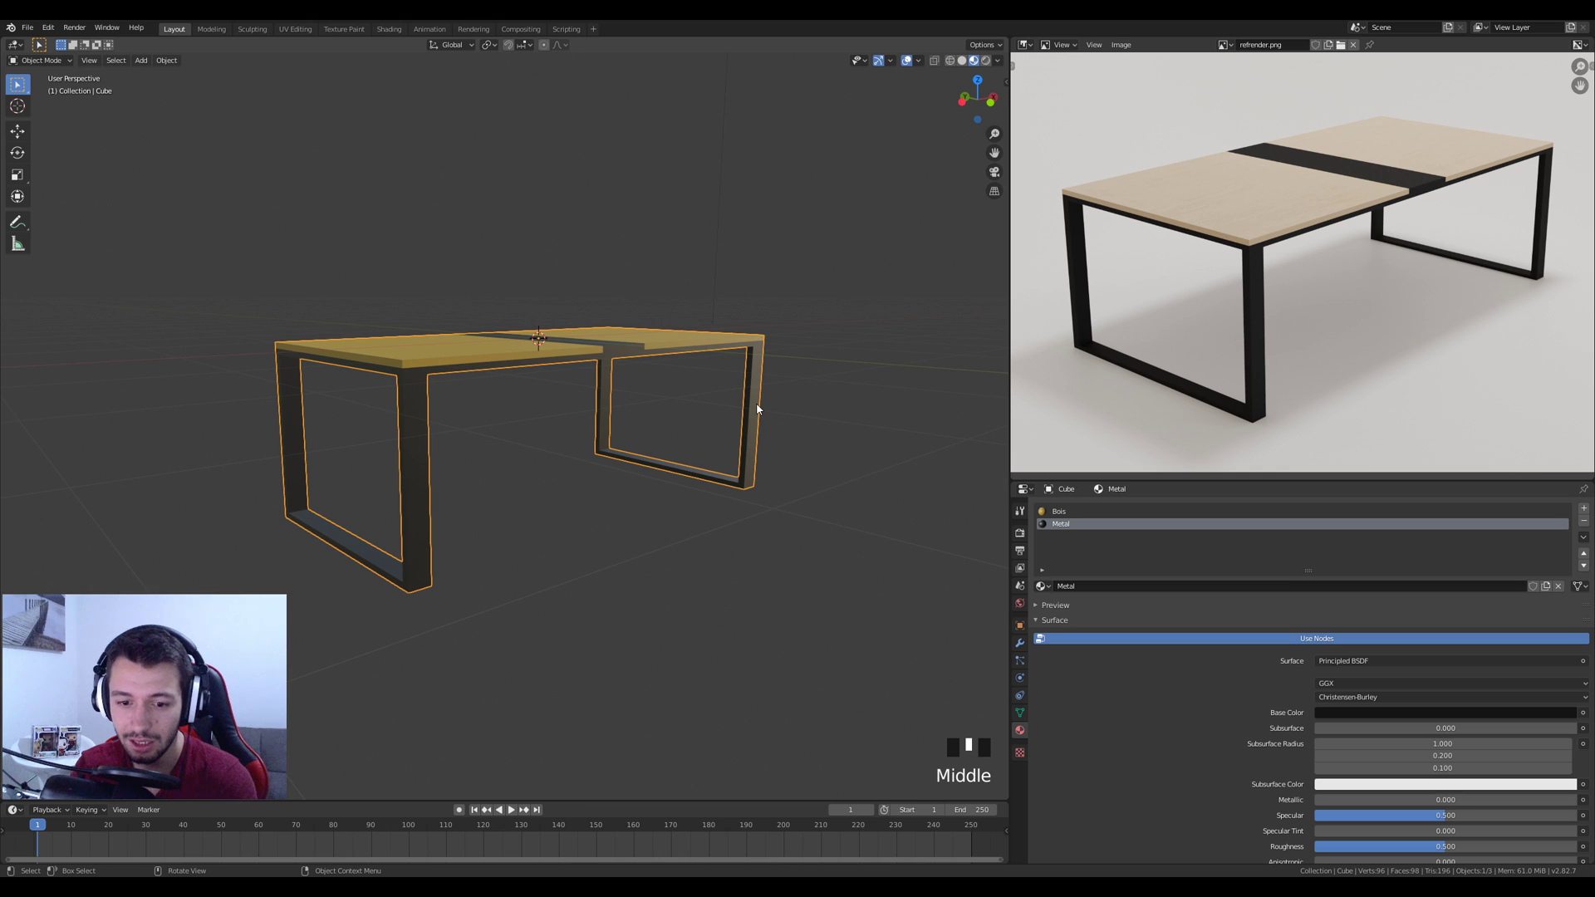
pyautogui.moveTo(683, 427); pyautogui.dragTo(794, 441, button='middle')
pyautogui.scroll(2, 642, 462)
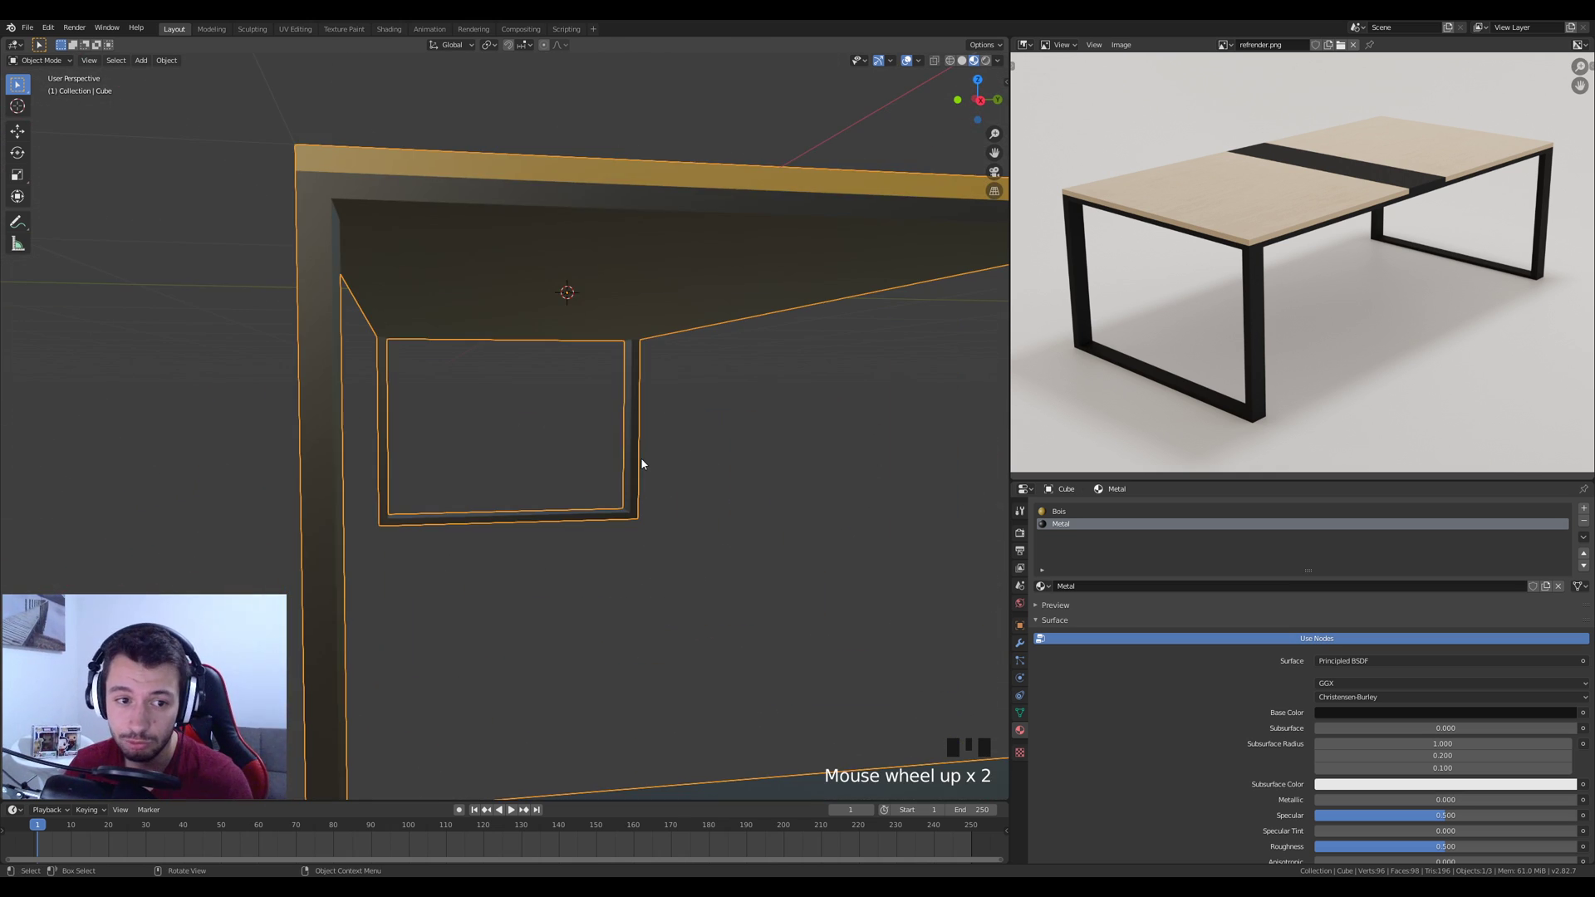
pyautogui.scroll(1, 669, 451)
pyautogui.scroll(-1, 420, 497)
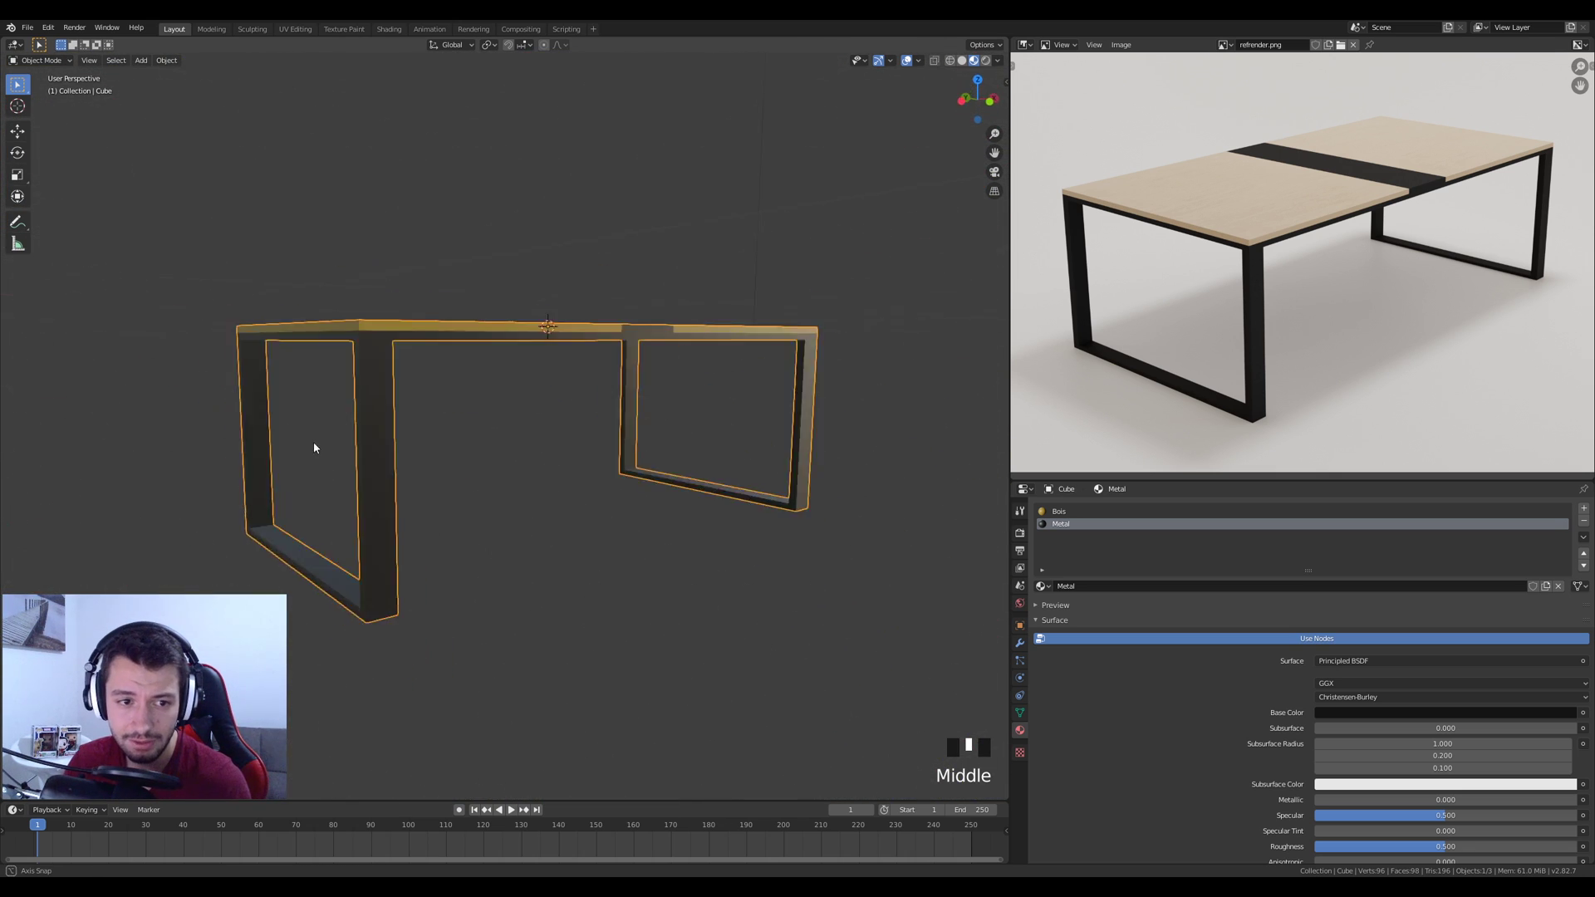